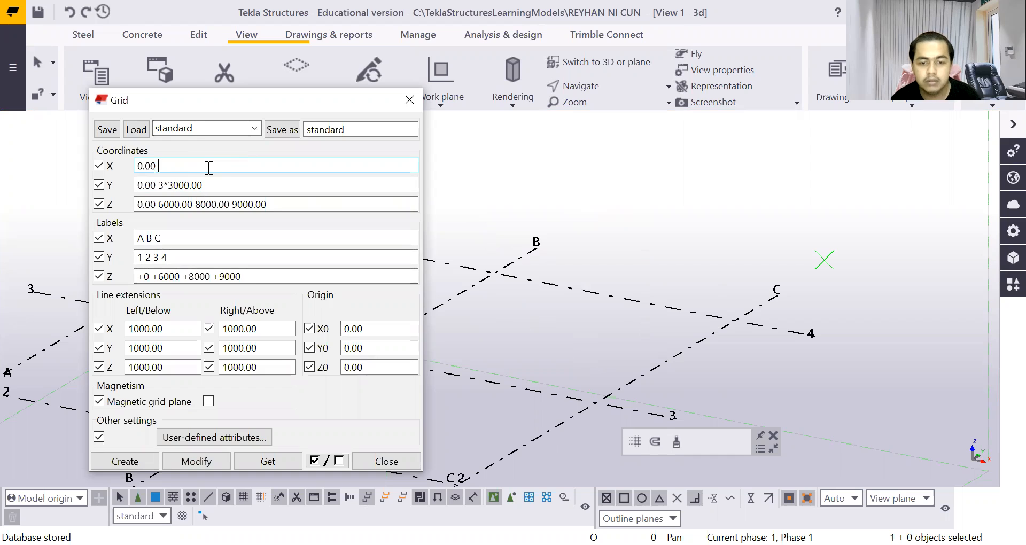
type("3000")
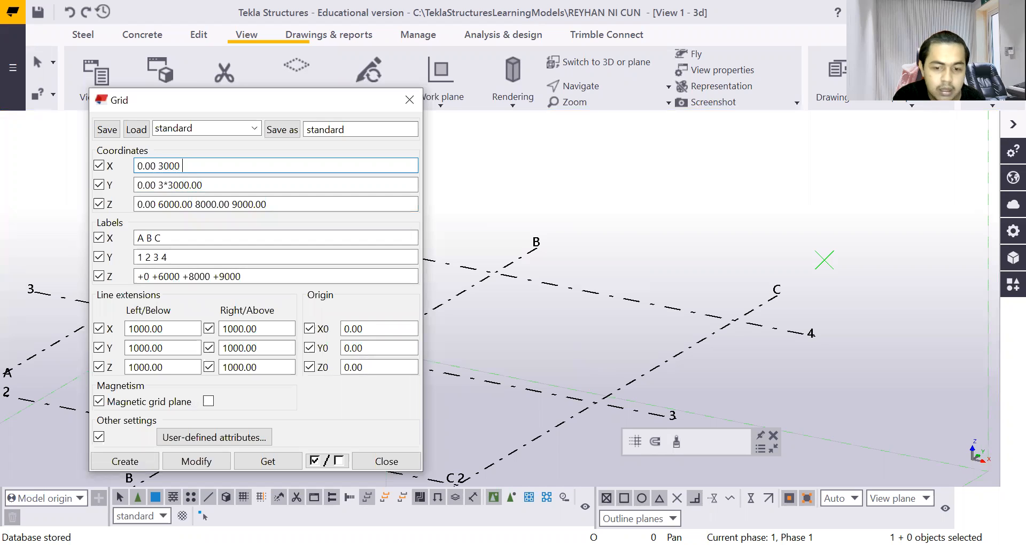
type(" 400")
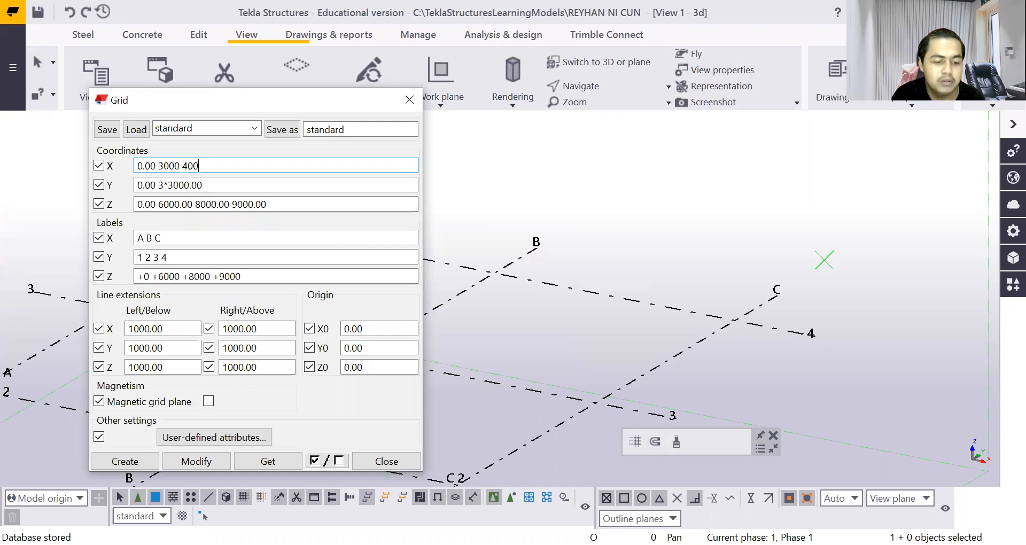
type("0 3000")
Set the grid's Y coordinates to 0.00 4000
left_click(219, 184)
key("BackSpace")
key("BackSpace")
key("BackSpace")
key("BackSpace")
key("BackSpace")
key("BackSpace")
key("BackSpace")
key("BackSpace")
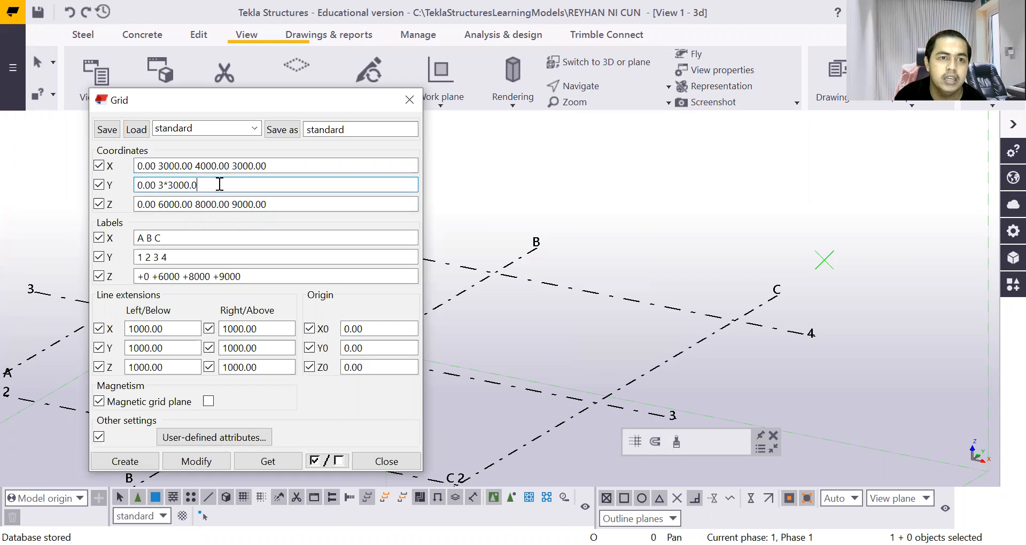
key("BackSpace")
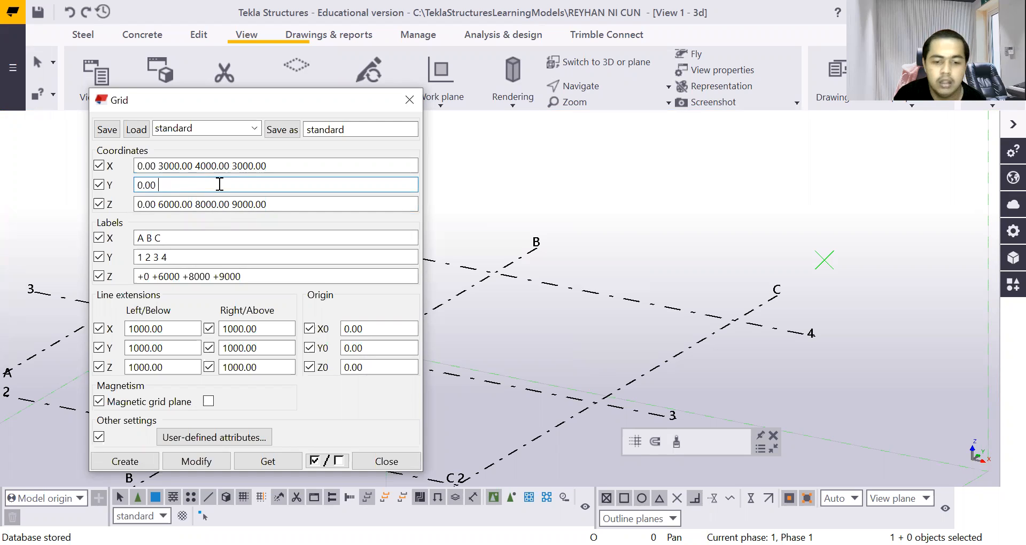
type("4000")
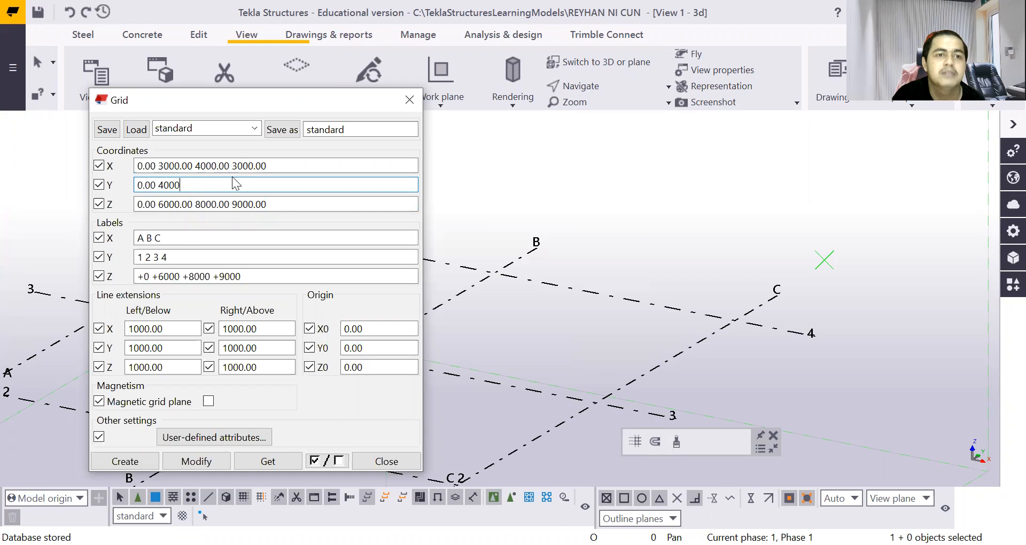
Set the grid's X labels to A B C D and its Y labels to 1 2
left_click(183, 237)
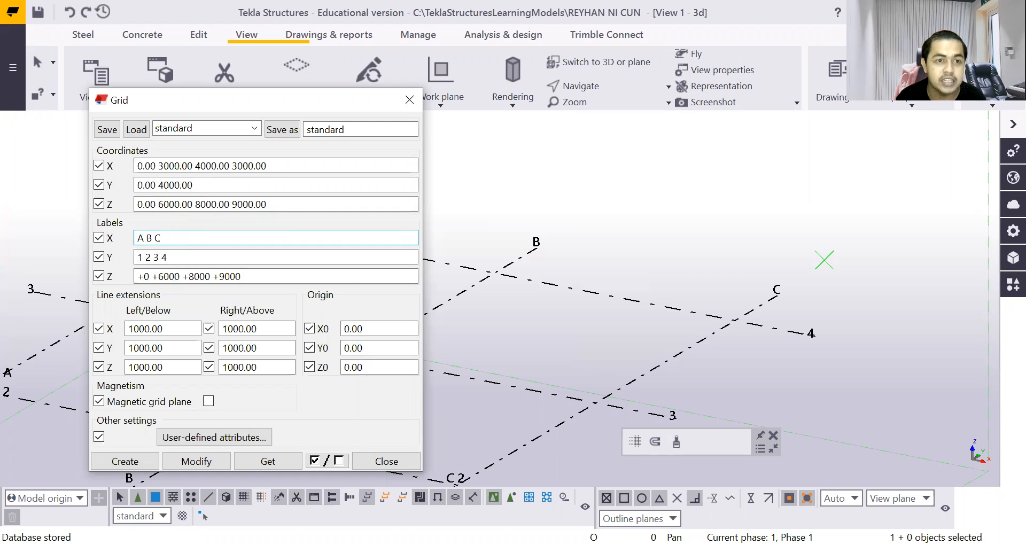
type("D")
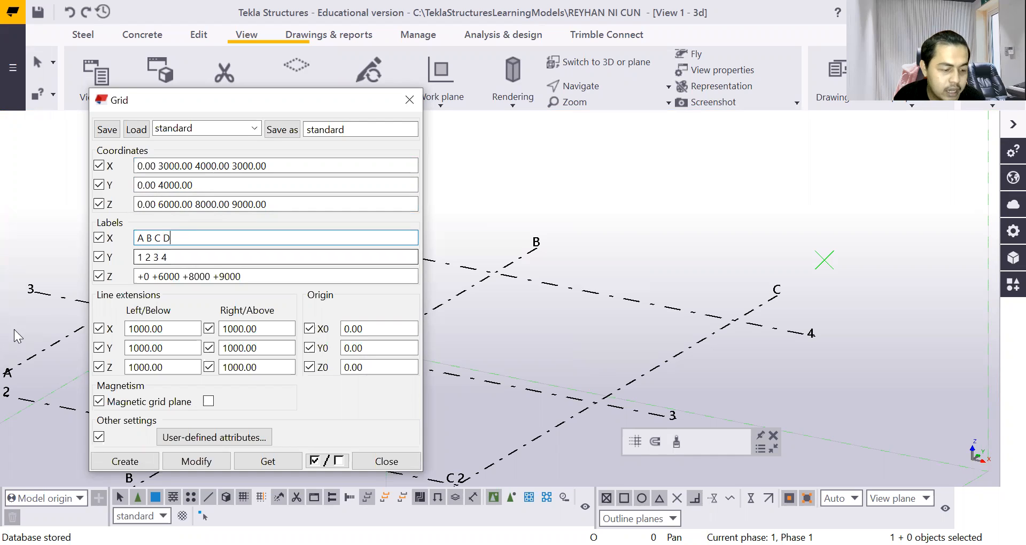
left_click(194, 258)
key("BackSpace")
key("BackSpace")
key("BackSpace")
key("BackSpace")
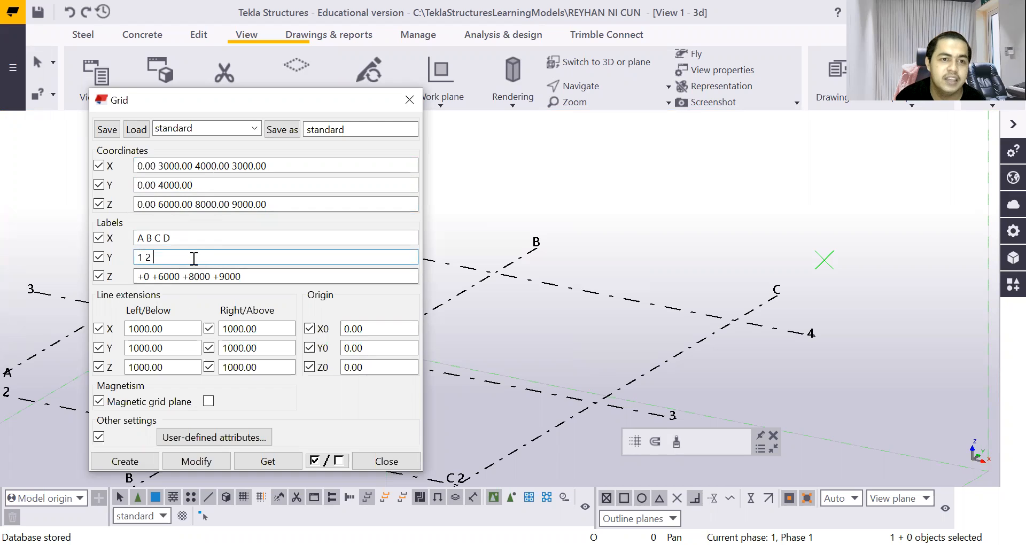
Replace the grid's Z labels with +0 +3000 +4000
left_click(260, 276)
left_click_drag(258, 271, 156, 274)
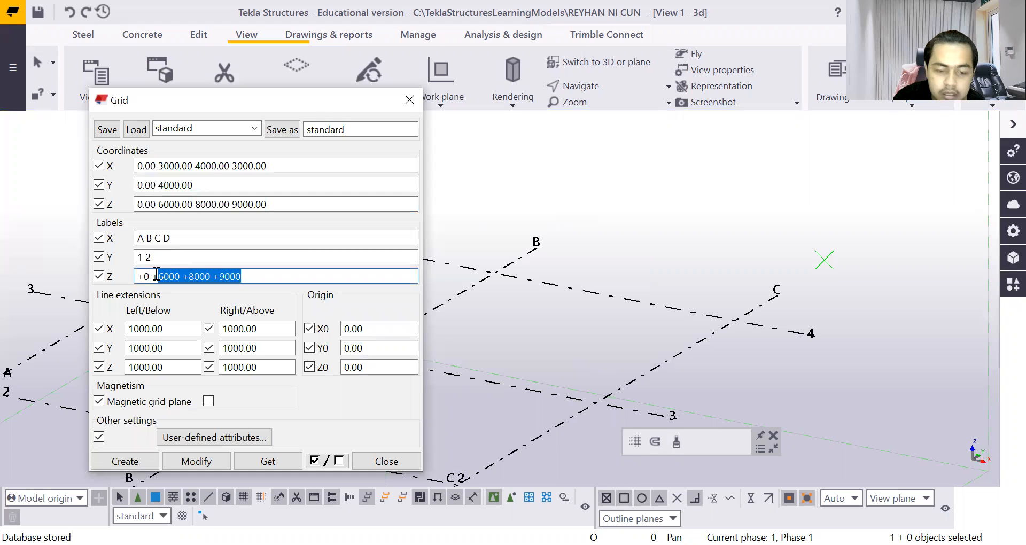
type("+3000")
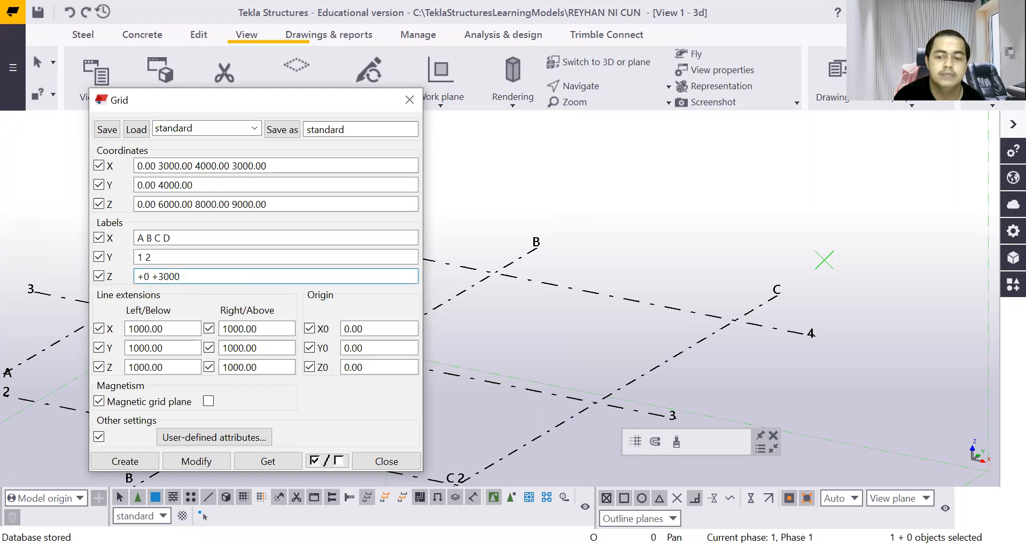
type(" +4000")
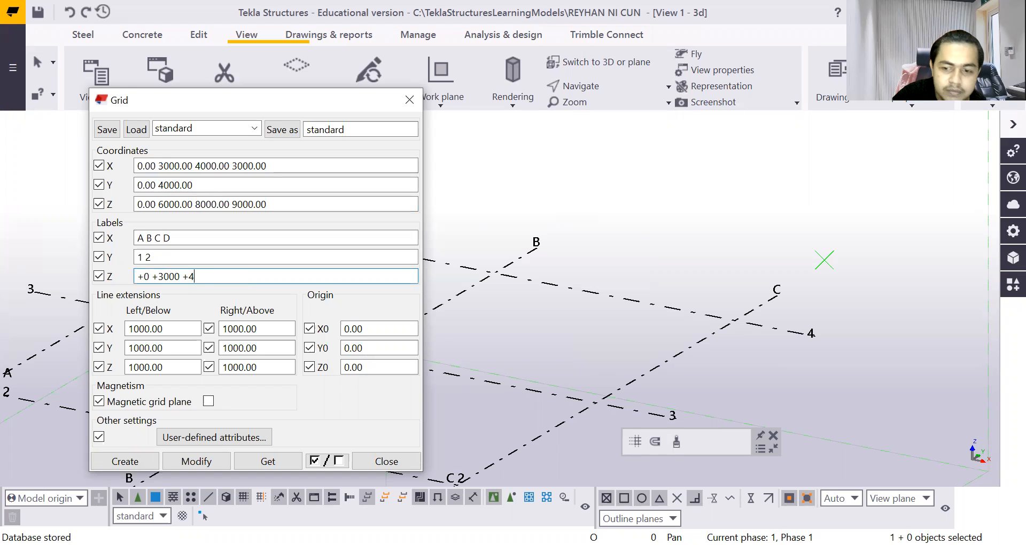
Apply the new coordinates and labels to the existing grid, accept the coordinate replacement, and close the grid settings
left_click(203, 470)
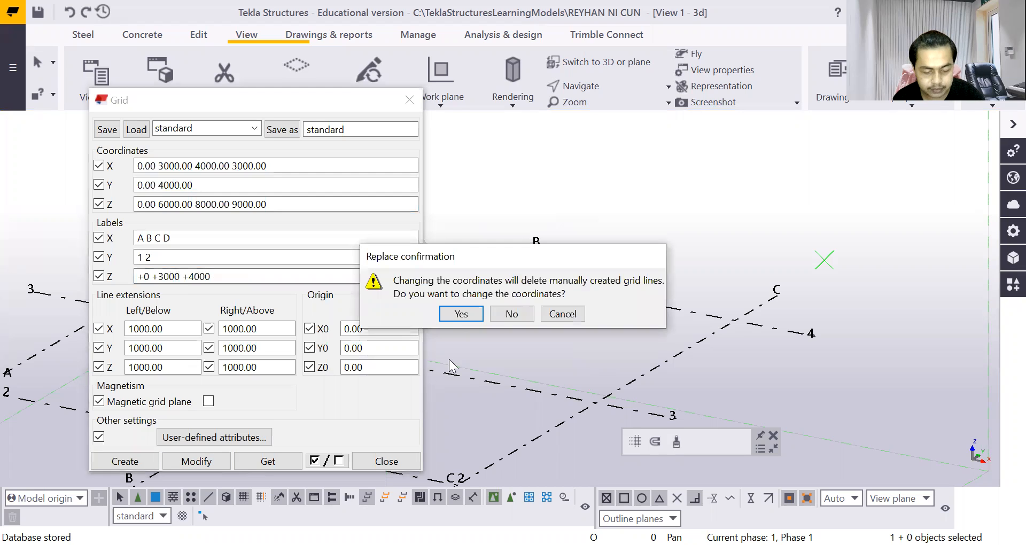
left_click(472, 317)
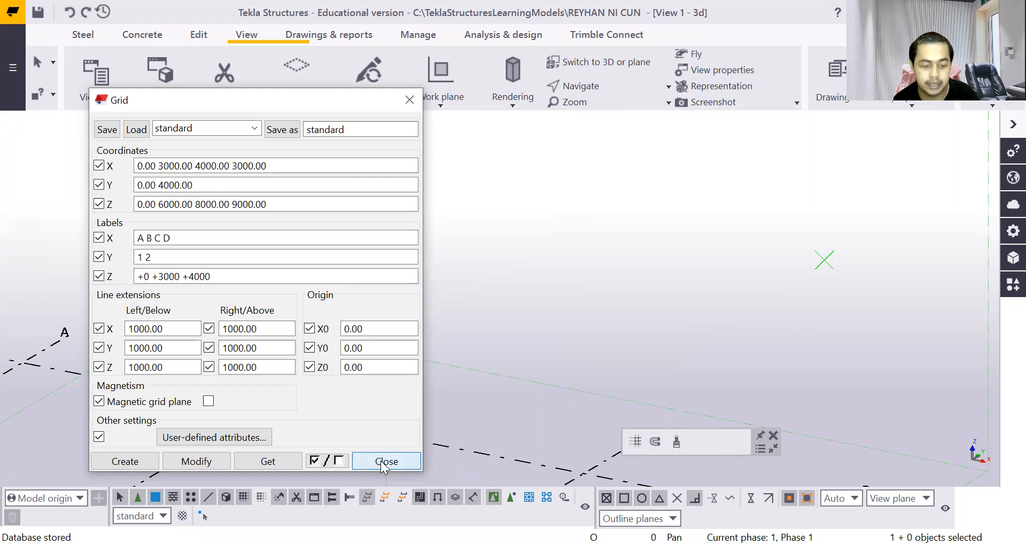
left_click(386, 462)
Examine the modified grid and its work area in the 3D view
scroll(435, 382, "down", 5)
scroll(443, 459, "up", 2)
scroll(438, 432, "up", 3)
scroll(432, 386, "down", 3)
left_click(633, 285)
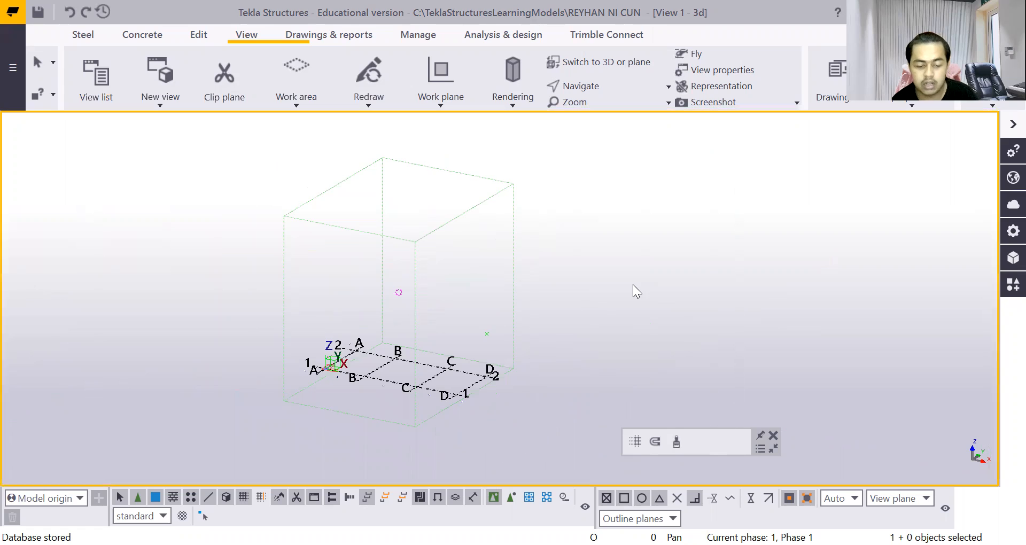
right_click(672, 278)
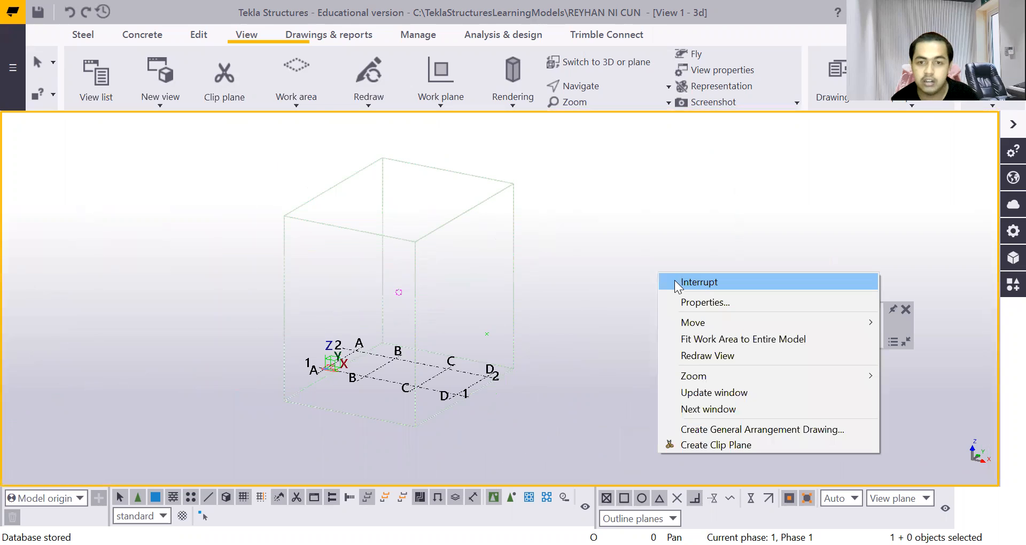
left_click(675, 284)
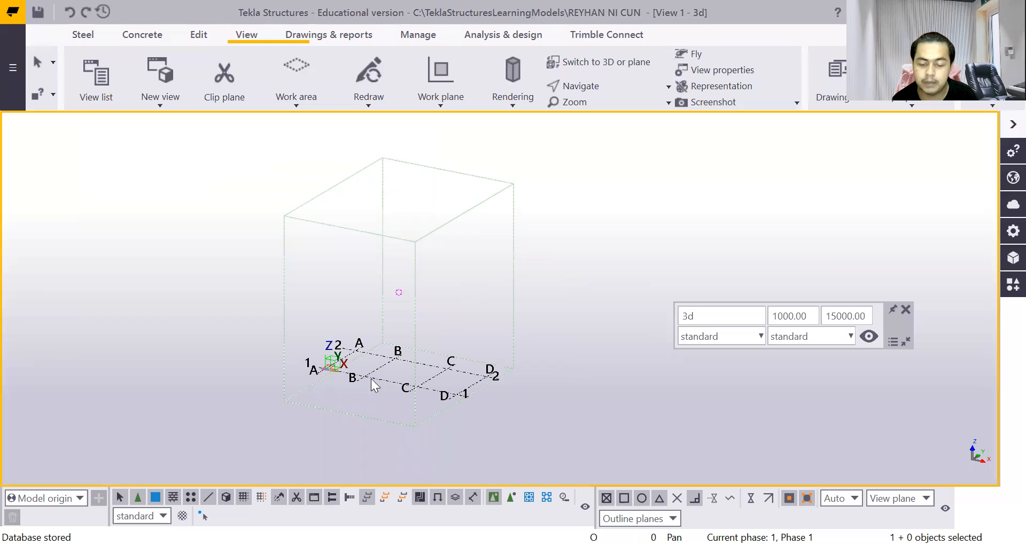
scroll(447, 355, "up", 3)
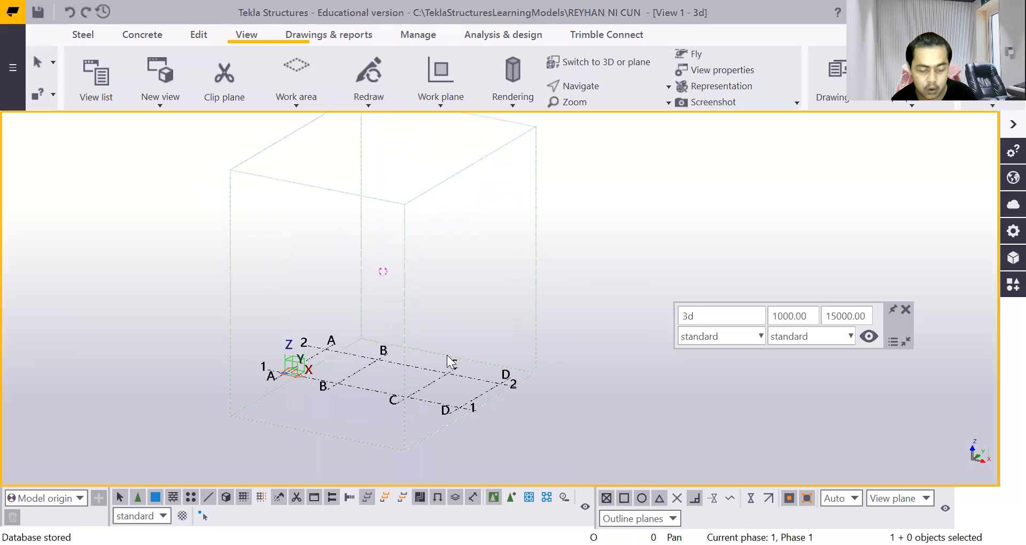
scroll(447, 355, "down", 4)
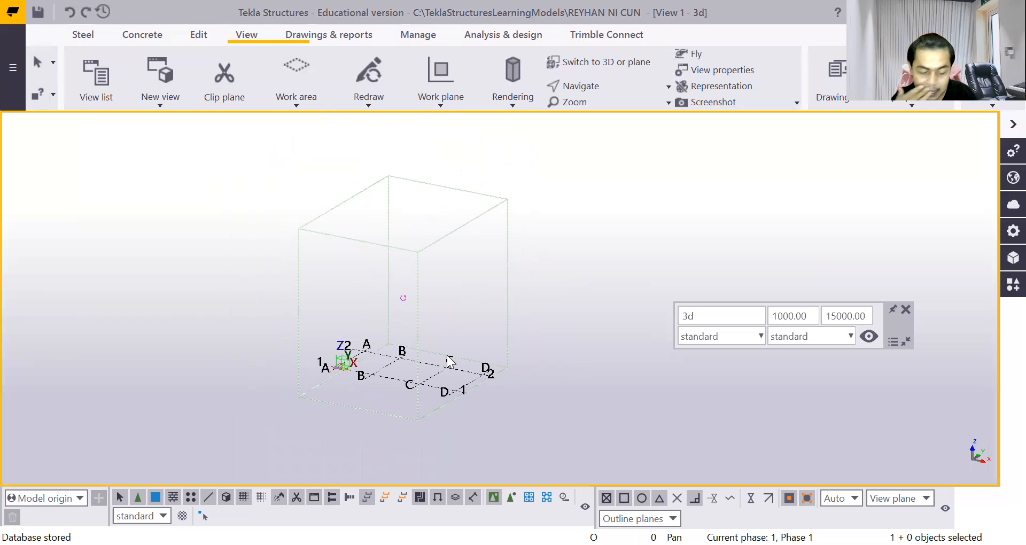
Redraw the 3D view of the grid
right_click(593, 227)
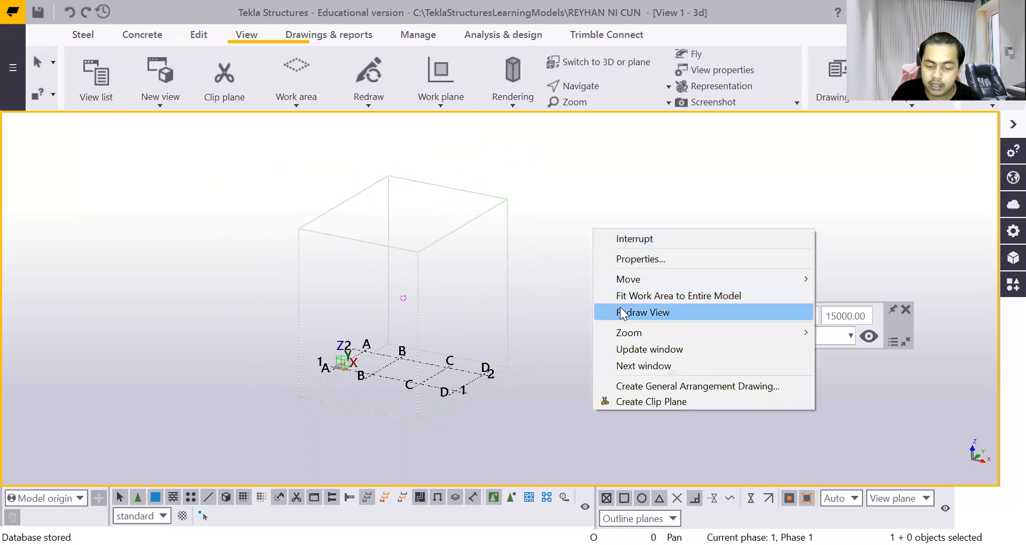
left_click(577, 148)
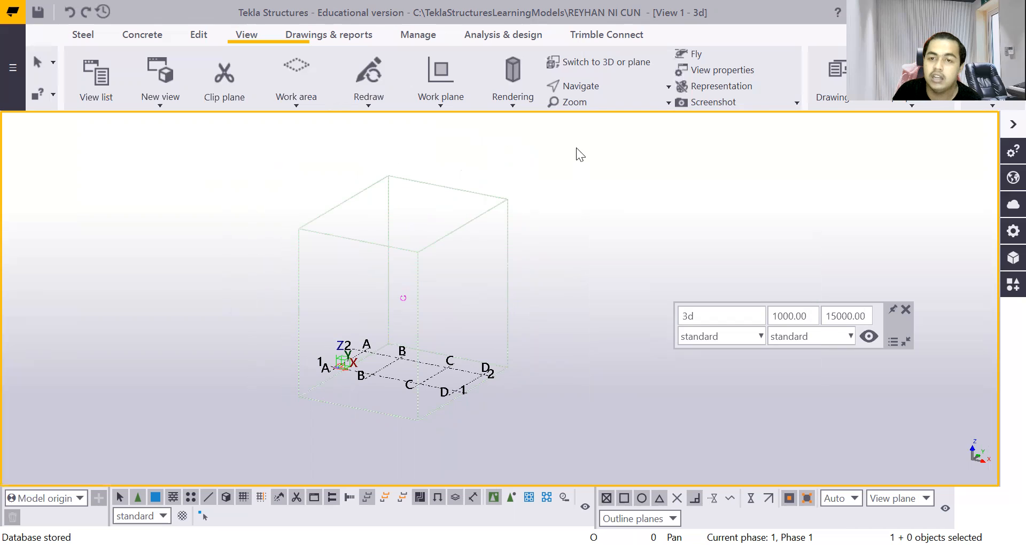
right_click(592, 204)
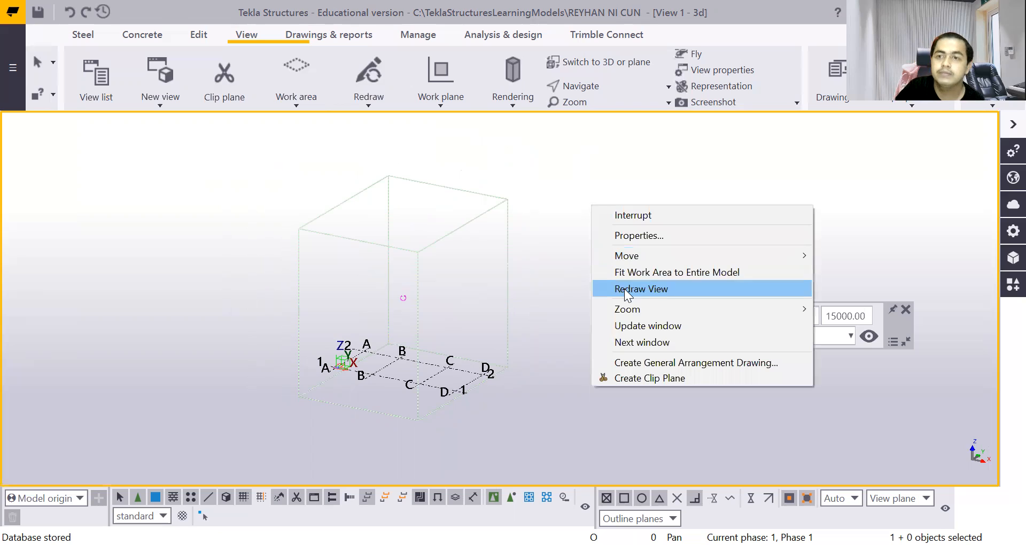
left_click(624, 288)
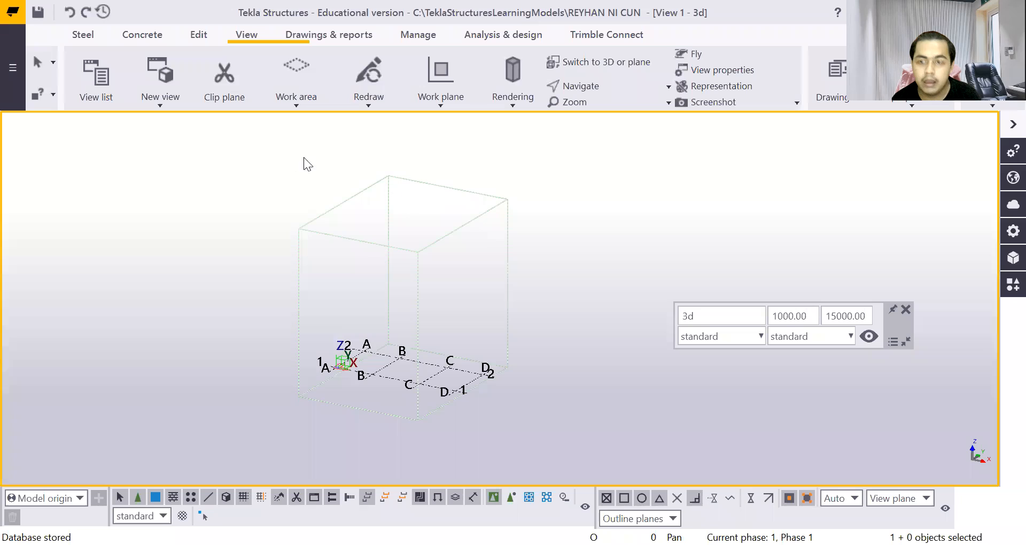
Start a concrete column and set its profile to 750*700 in the column properties
middle_click_drag(303, 157, 405, 247, "ctrl")
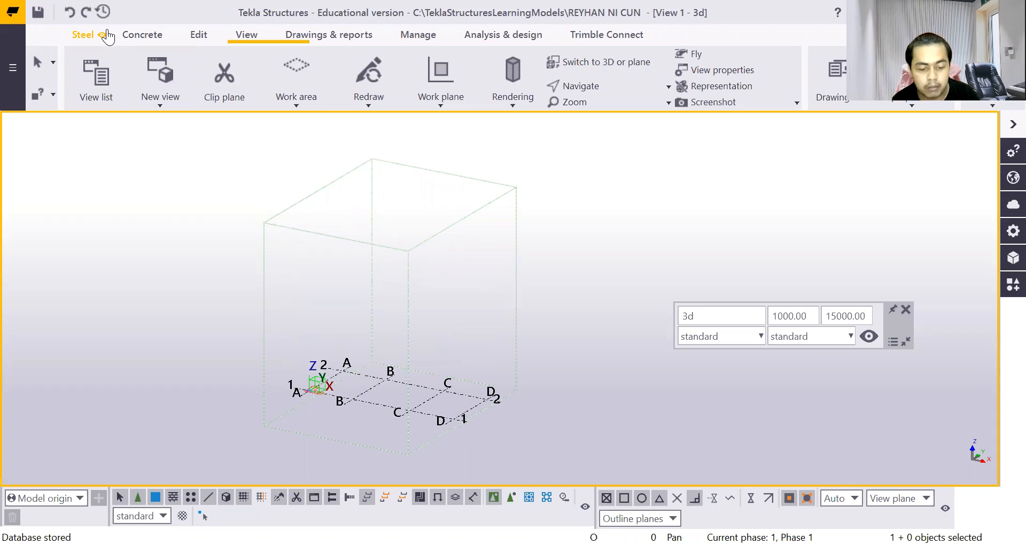
scroll(211, 221, "down", 1)
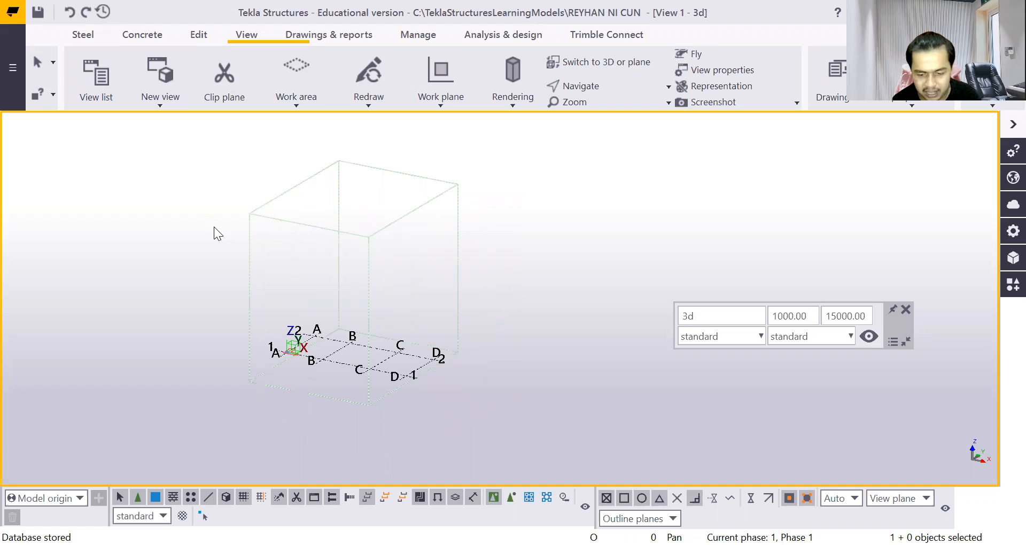
left_click(139, 42)
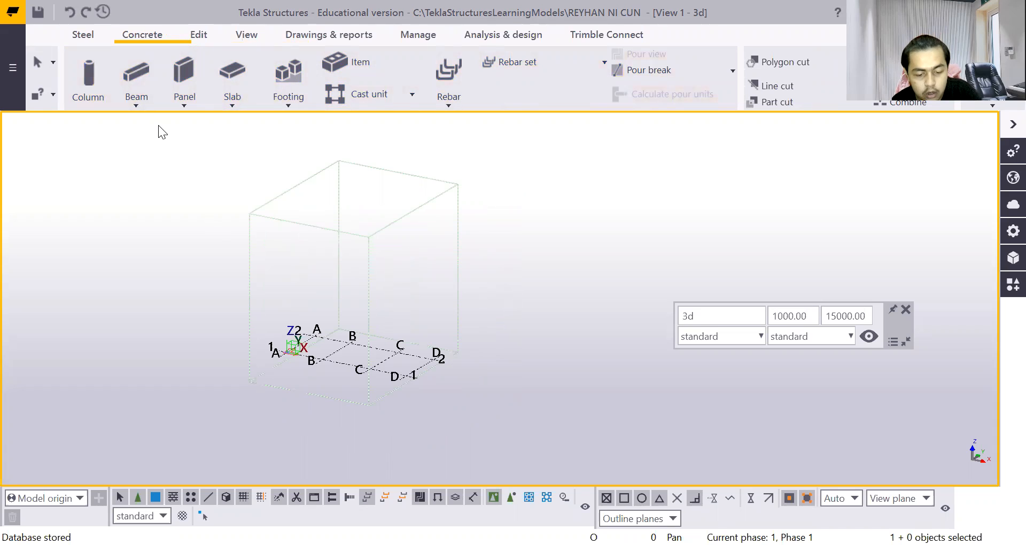
left_click(91, 79)
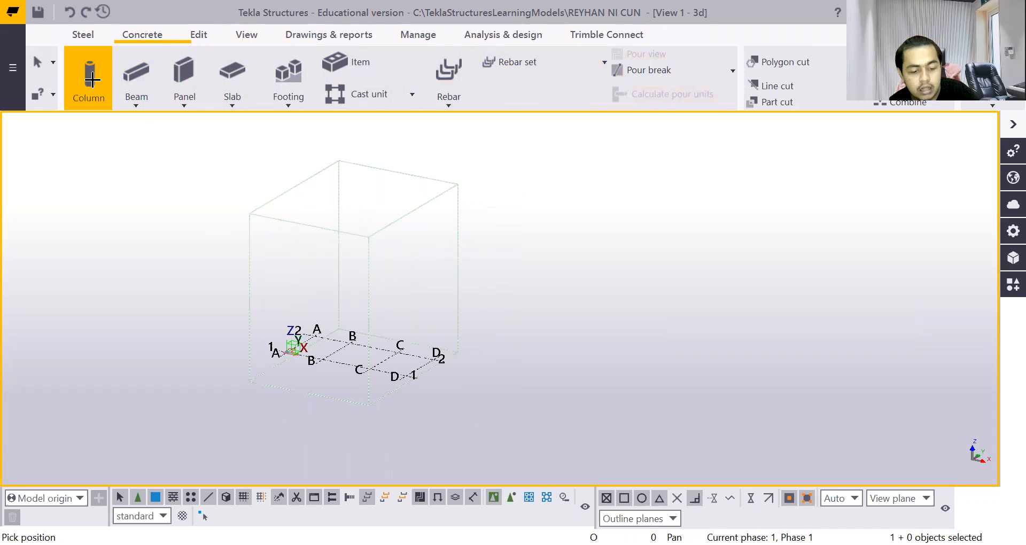
left_click(1013, 231)
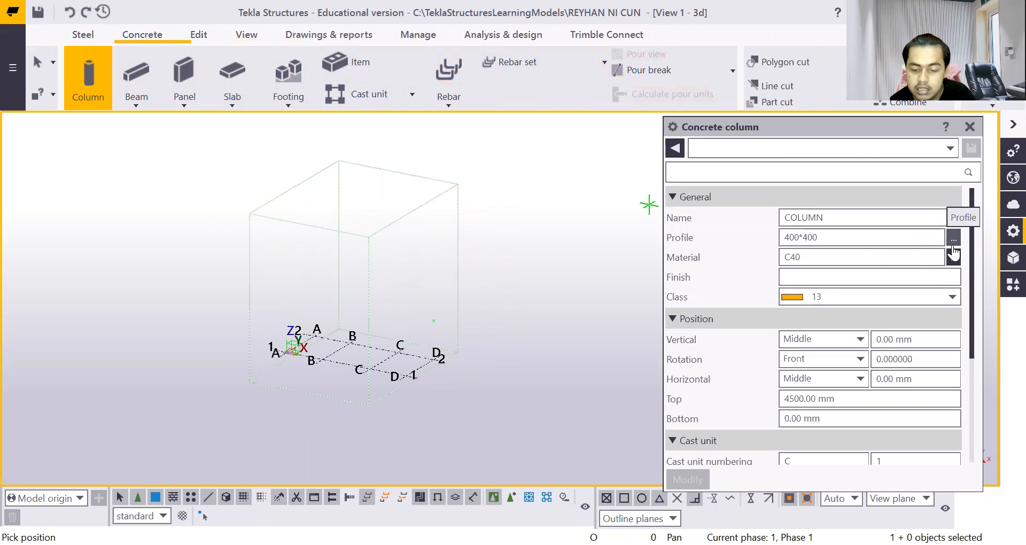
left_click(882, 235)
key("BackSpace")
key("BackSpace")
key("BackSpace")
key("BackSpace")
key("BackSpace")
key("BackSpace")
key("BackSpace")
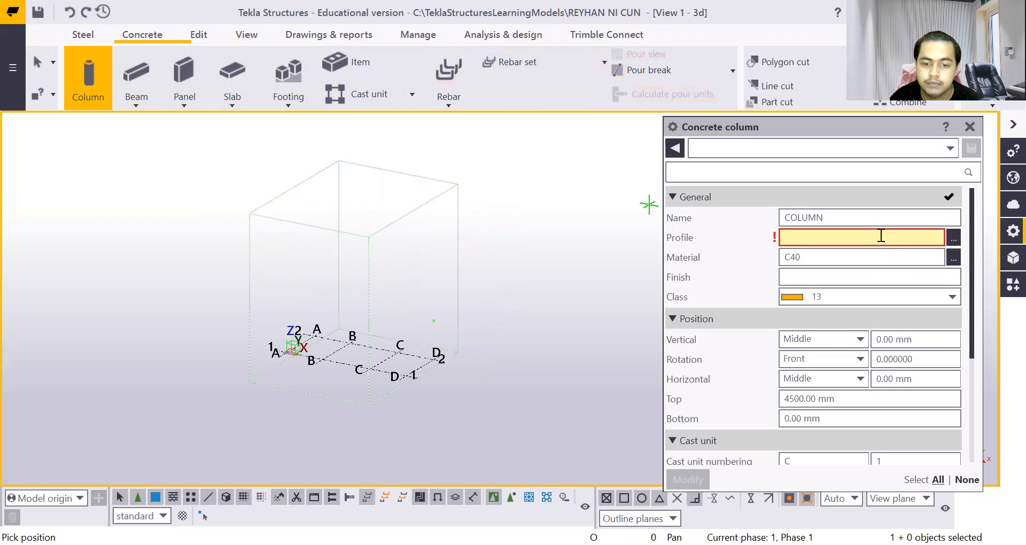
type("7")
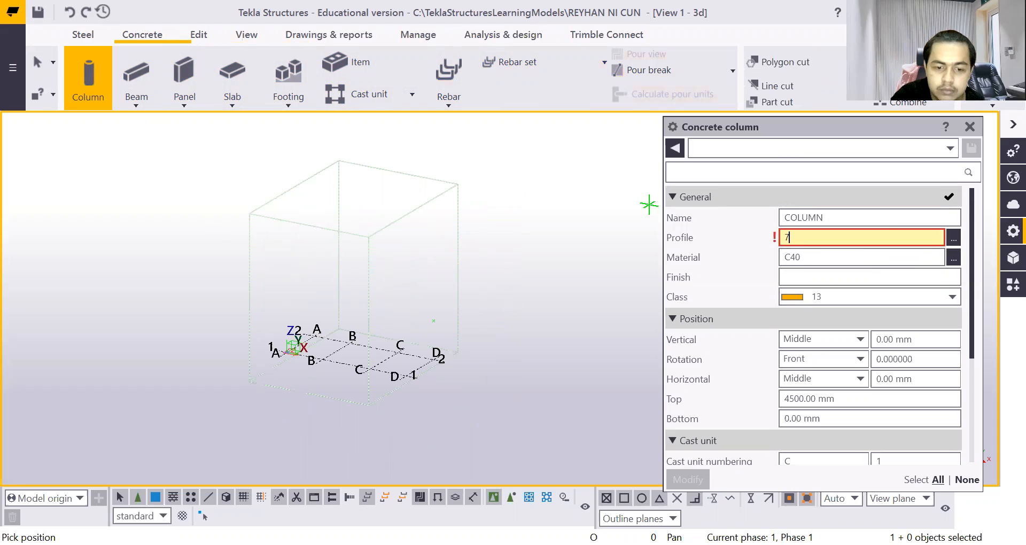
type("50")
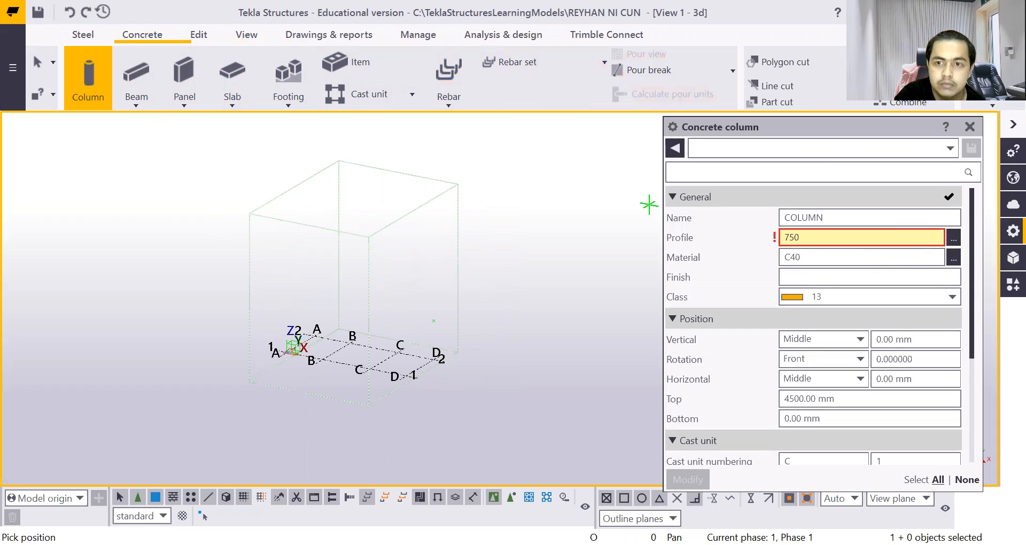
type("*")
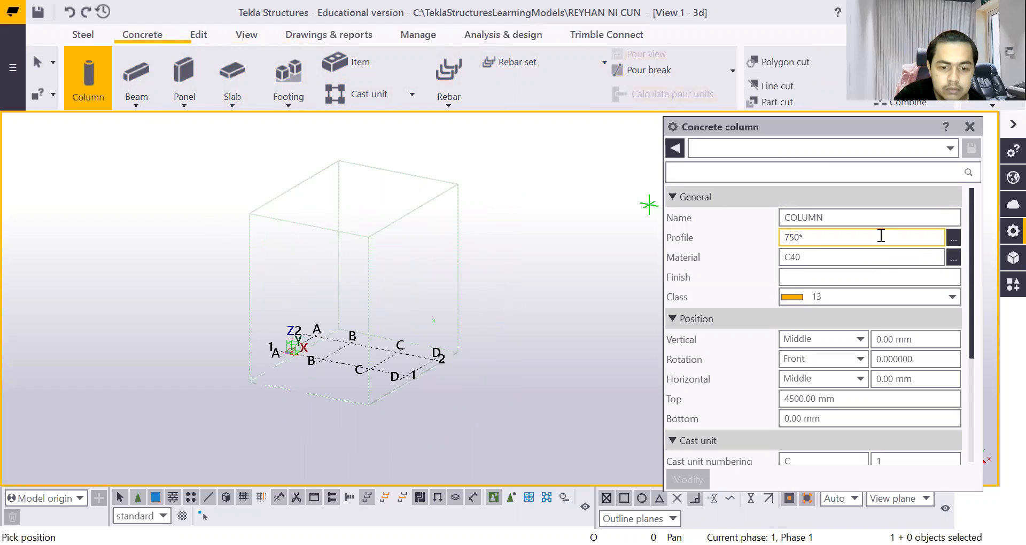
type("750")
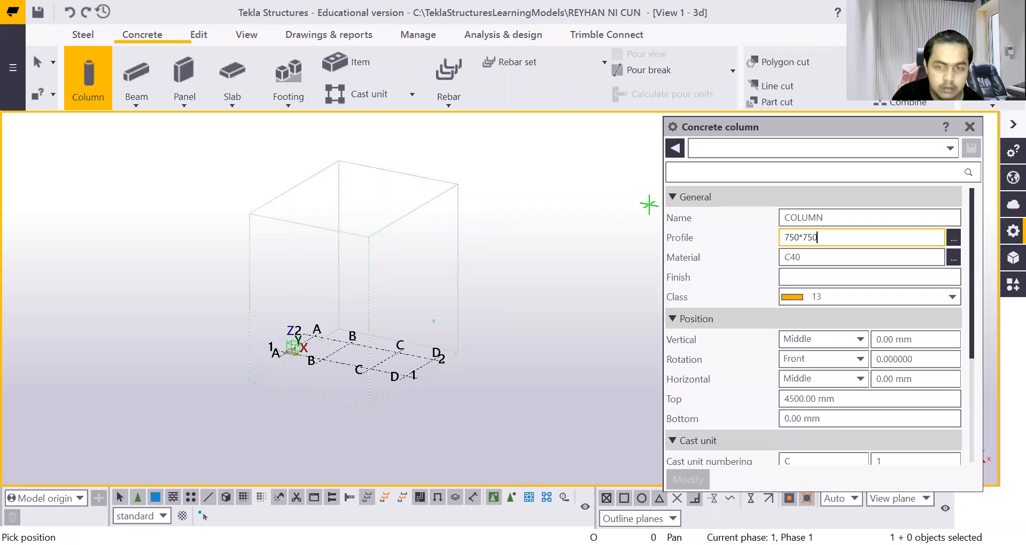
key("BackSpace")
key("BackSpace")
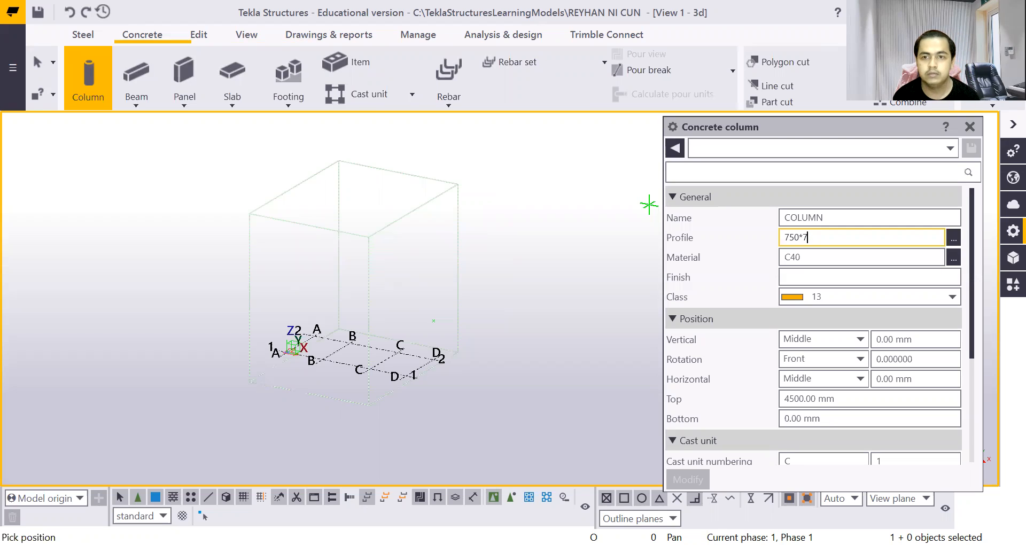
type("00")
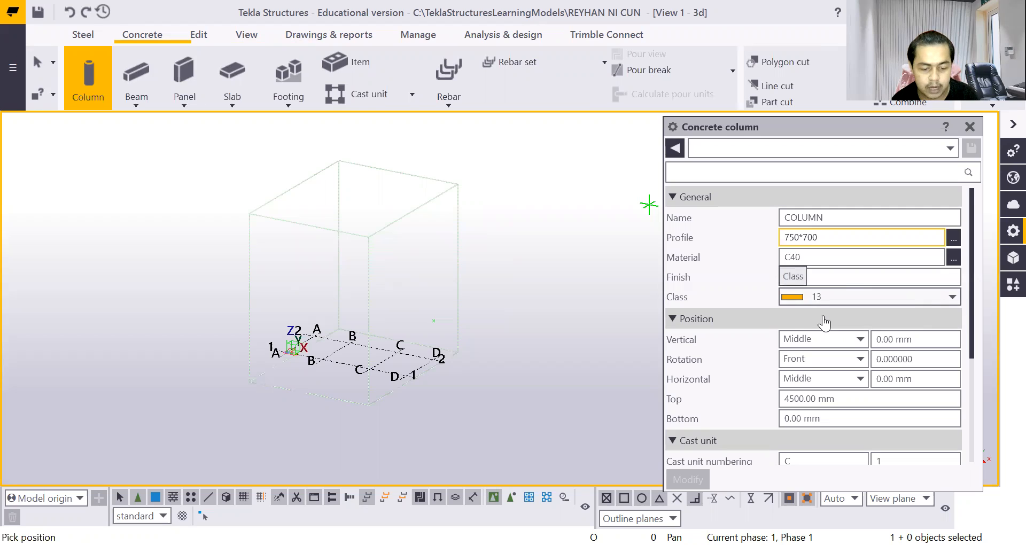
Set the concrete column's class to 2 and its top level to 0 mm
left_click(943, 299)
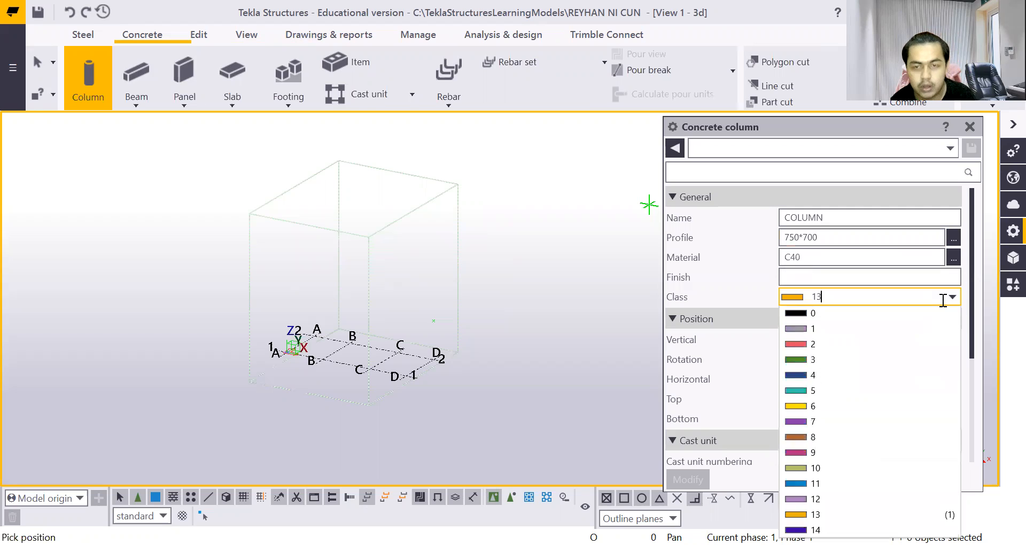
left_click(838, 349)
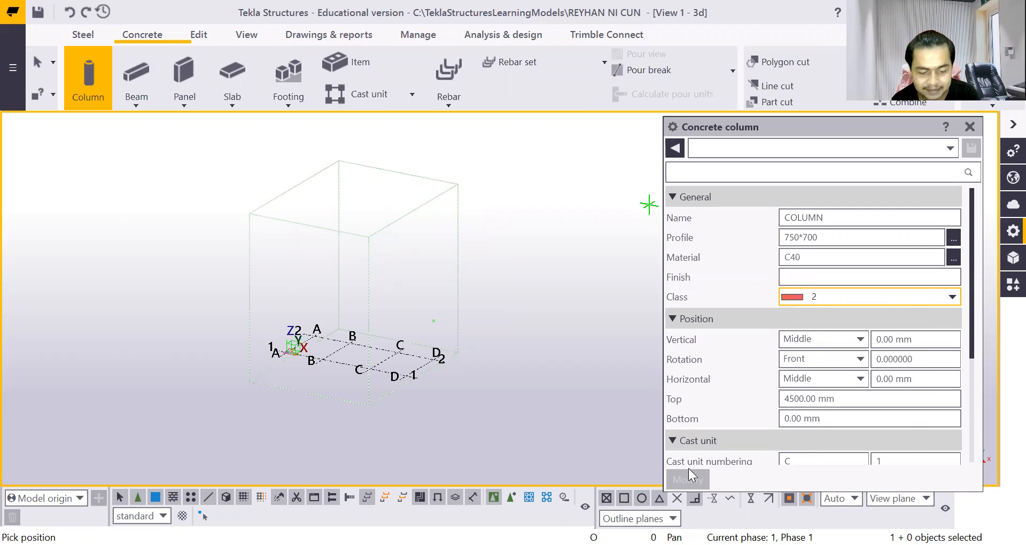
scroll(312, 388, "up", 2)
scroll(416, 369, "up", 6)
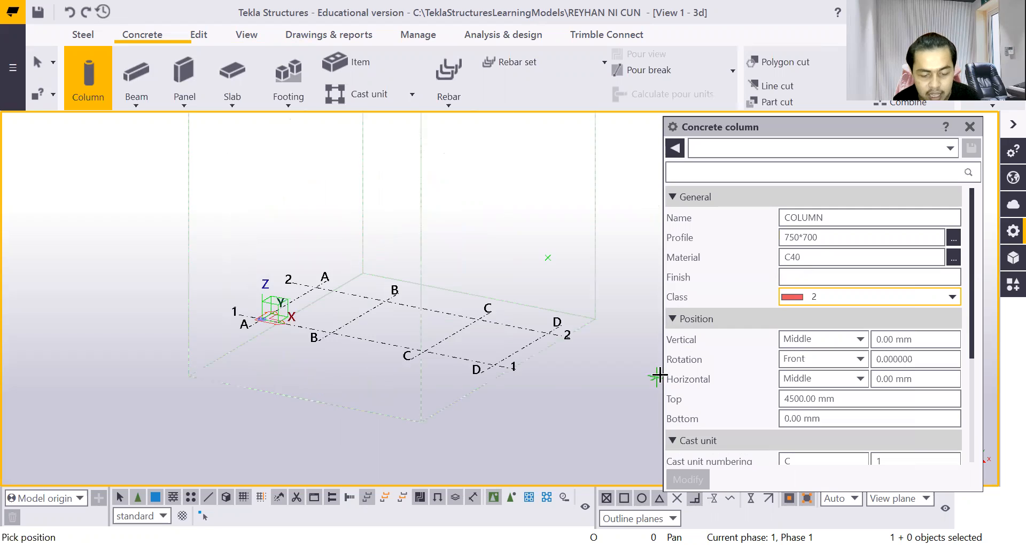
scroll(416, 369, "up", 2)
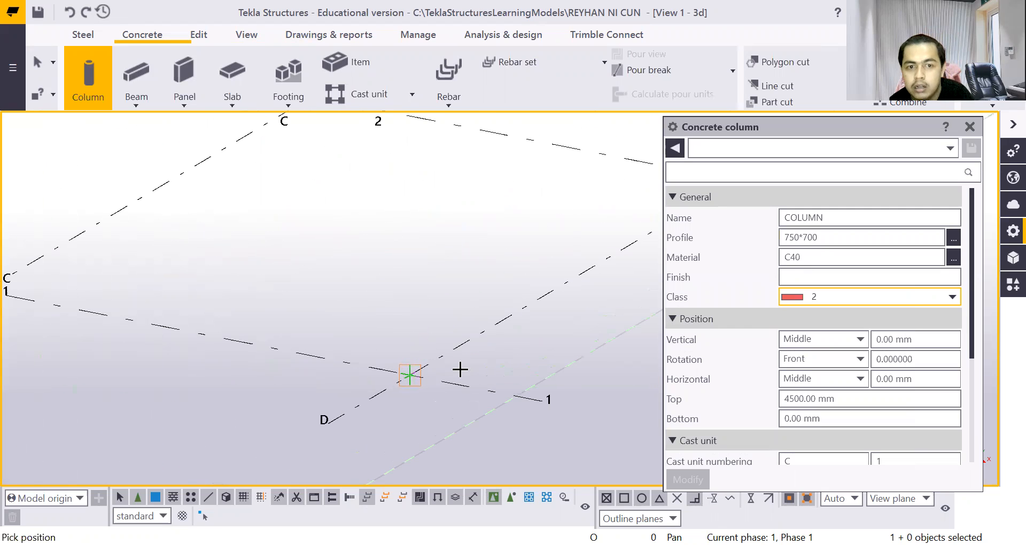
left_click(817, 396)
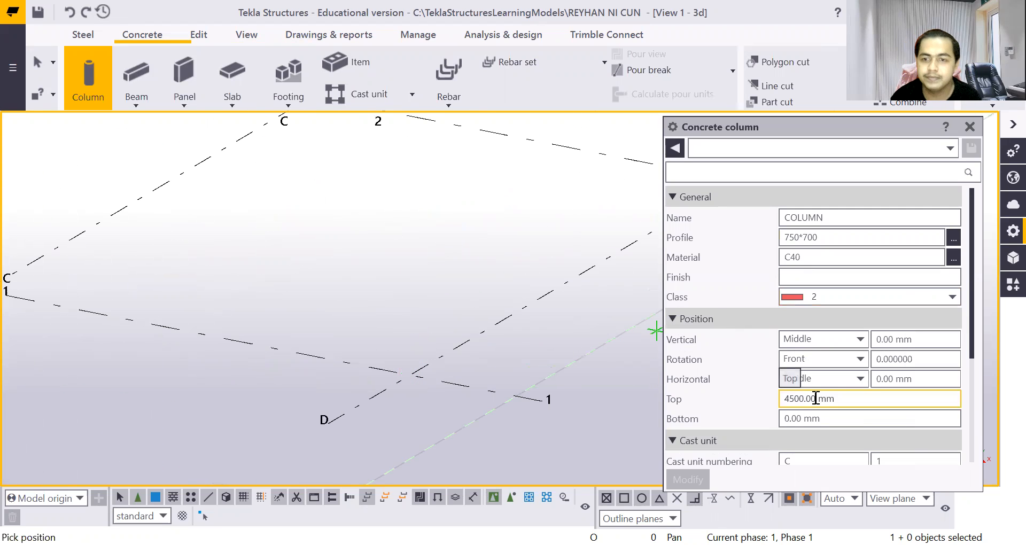
key("BackSpace")
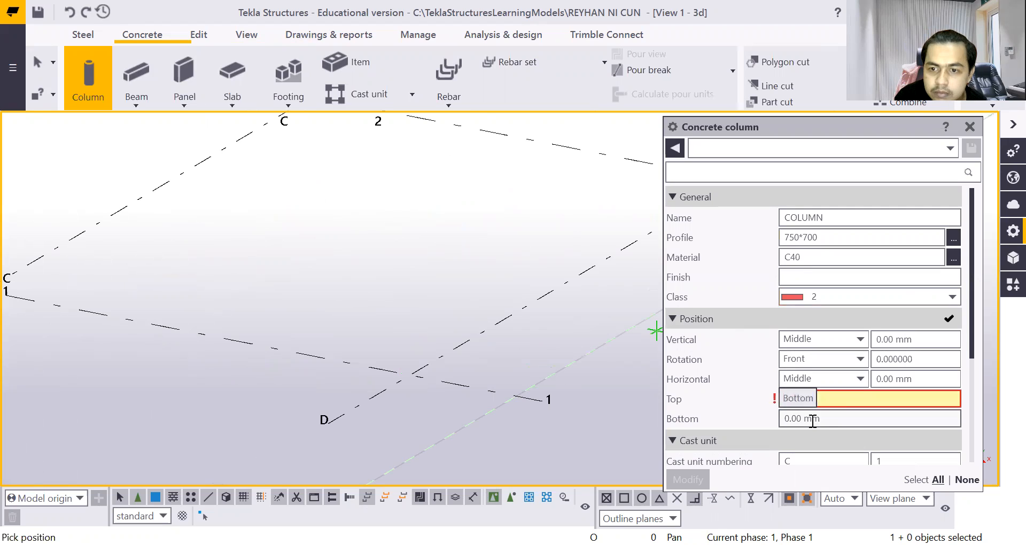
type("0")
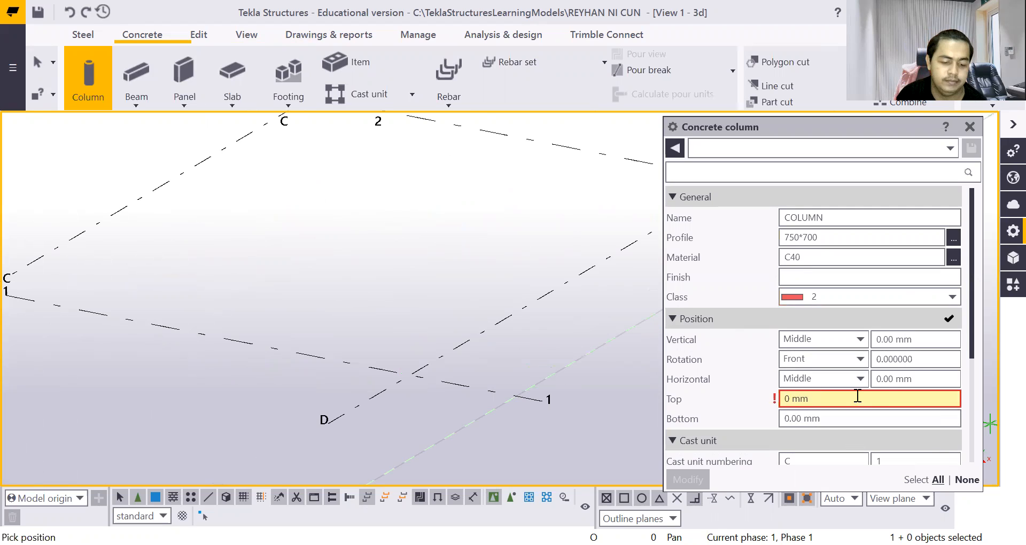
Set the concrete column's bottom level to -500 mm
left_click(801, 418)
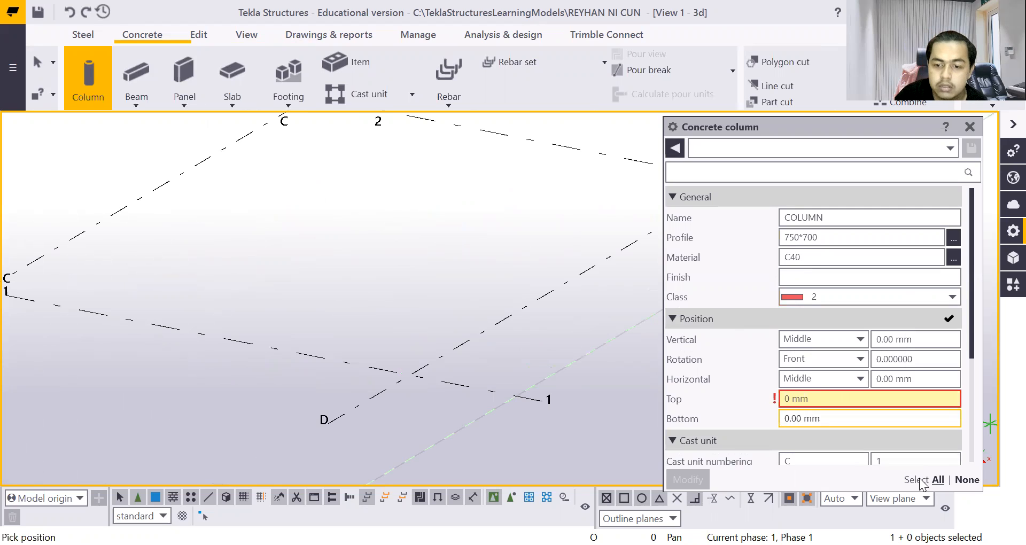
key("BackSpace")
key("BackSpace")
key("BackSpace")
key("BackSpace")
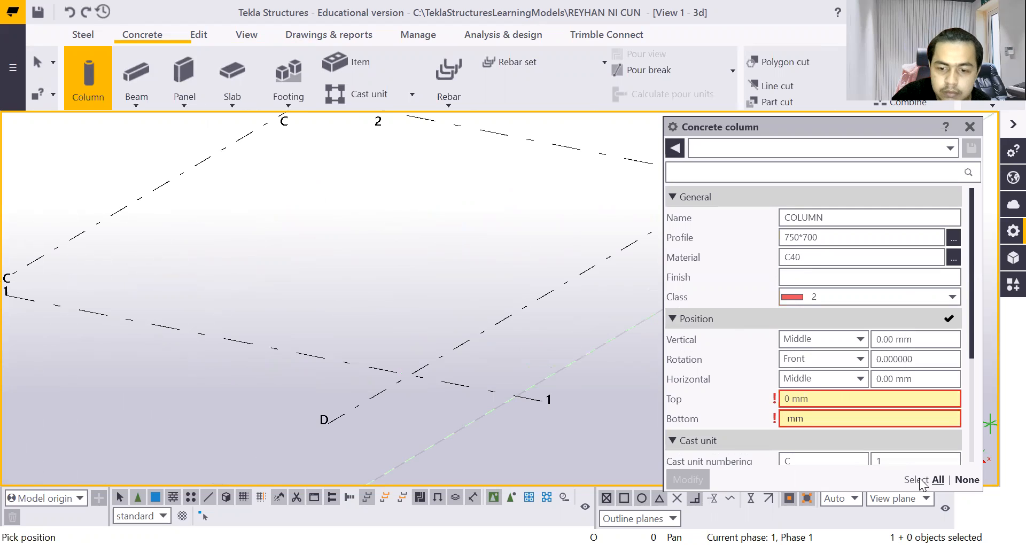
type("_")
key("BackSpace")
type("- ")
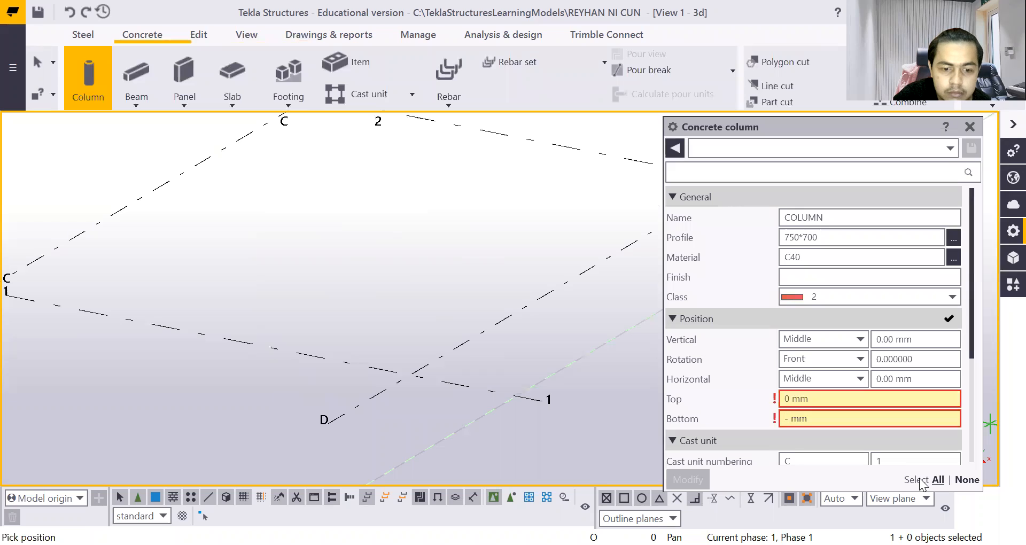
type("5000")
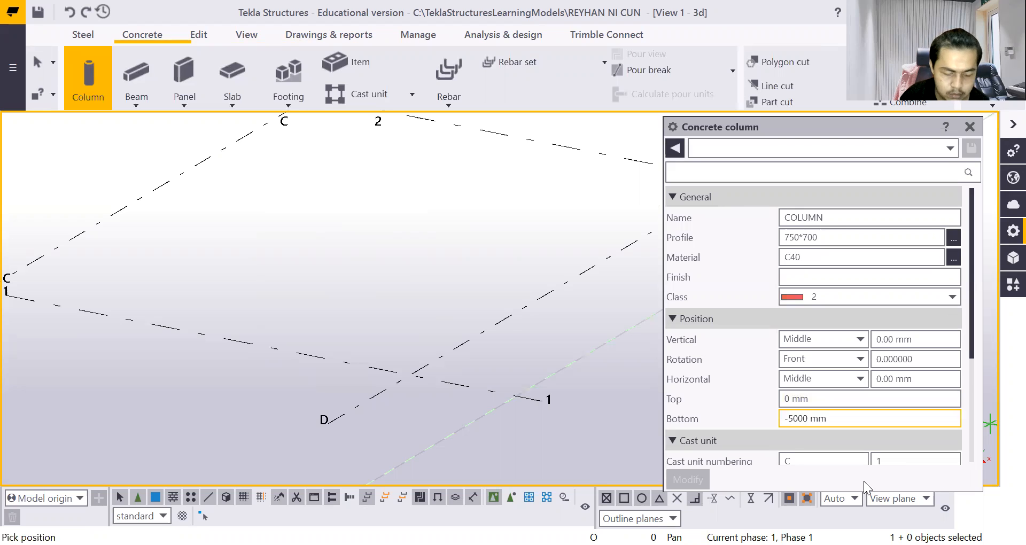
key("BackSpace")
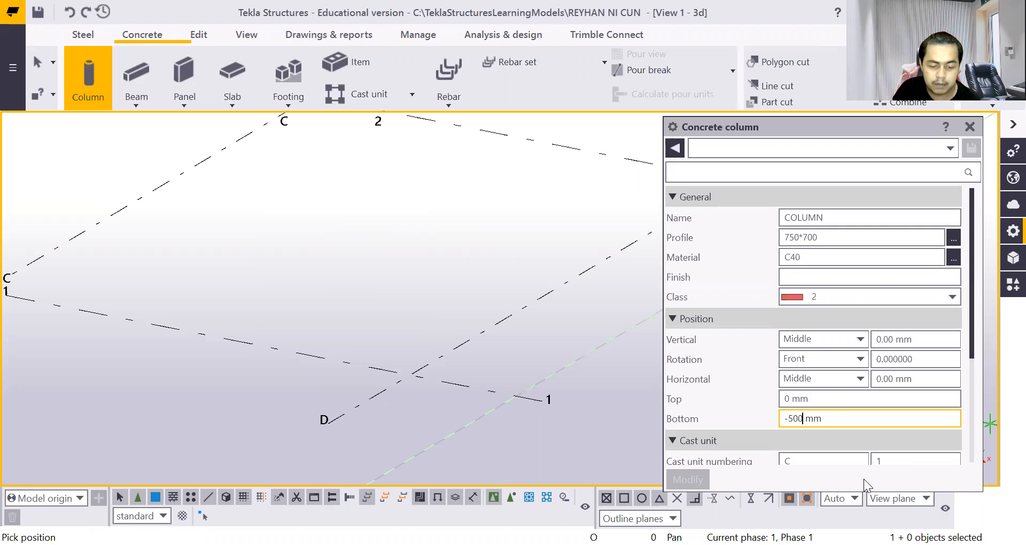
Place a concrete column at grid intersection D-1 and expand the work area to include it
scroll(379, 390, "up", 2)
scroll(384, 391, "up", 1)
left_click(426, 368)
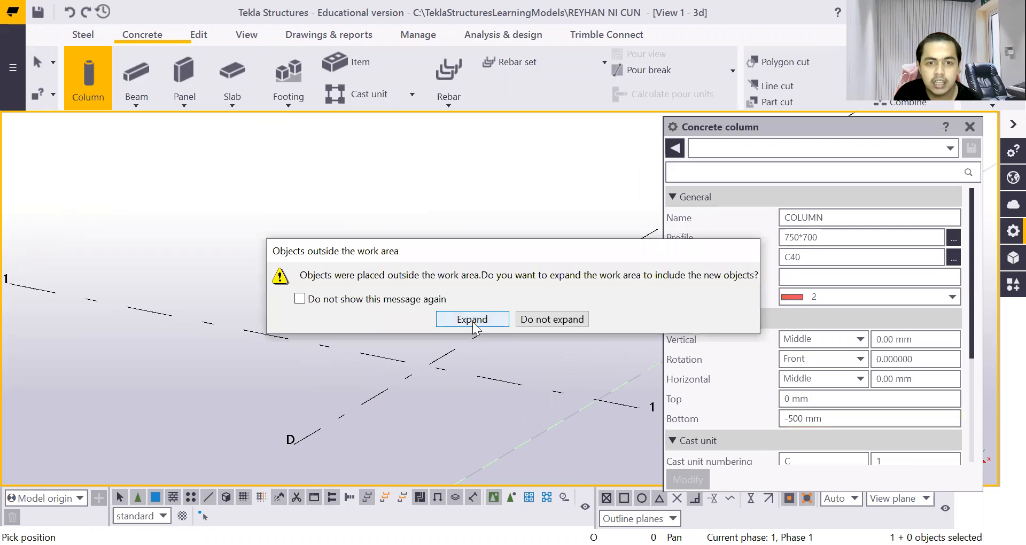
key("Return")
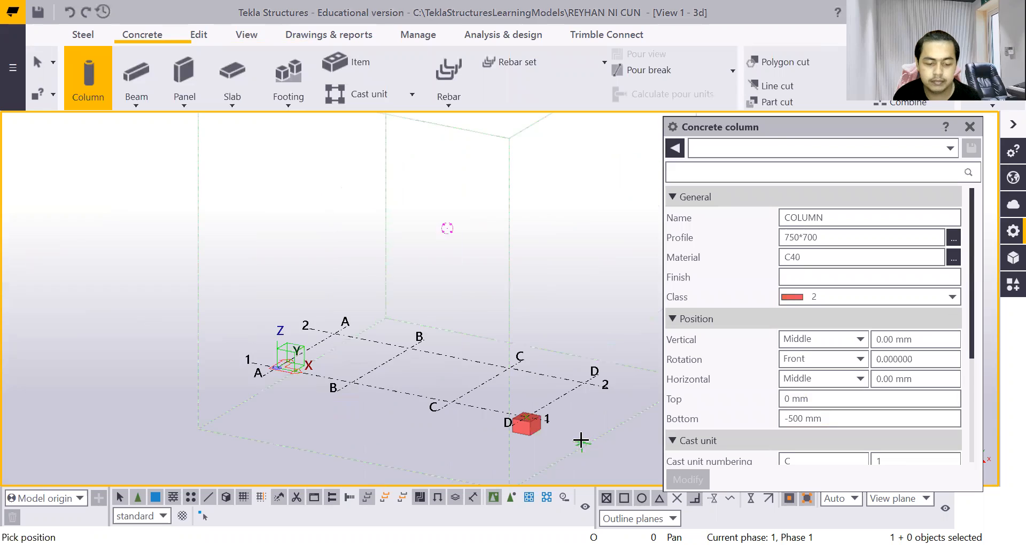
Place concrete columns along grid line 1 at its intersections with lines C, B and A
scroll(501, 433, "up", 2)
scroll(484, 425, "down", 1)
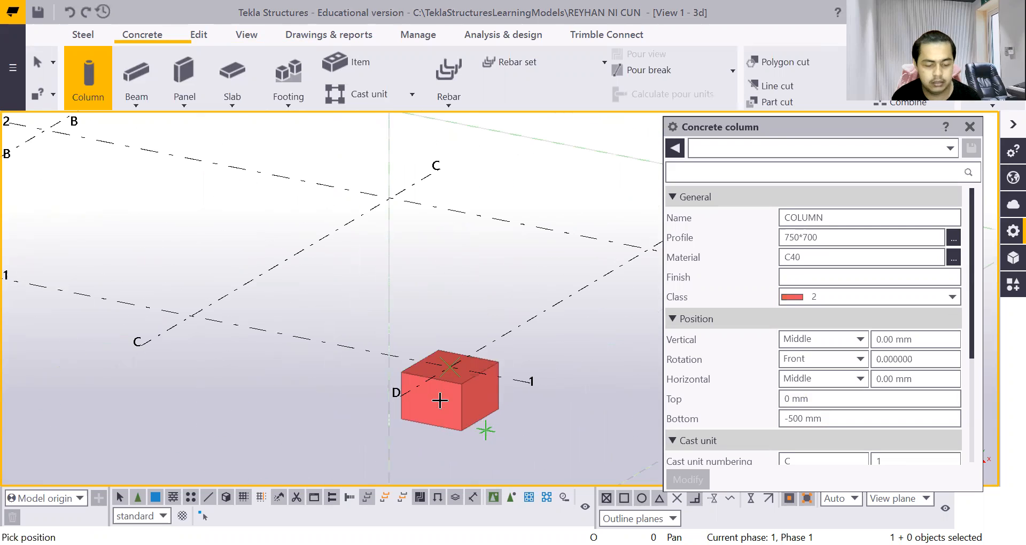
scroll(155, 305, "up", 2)
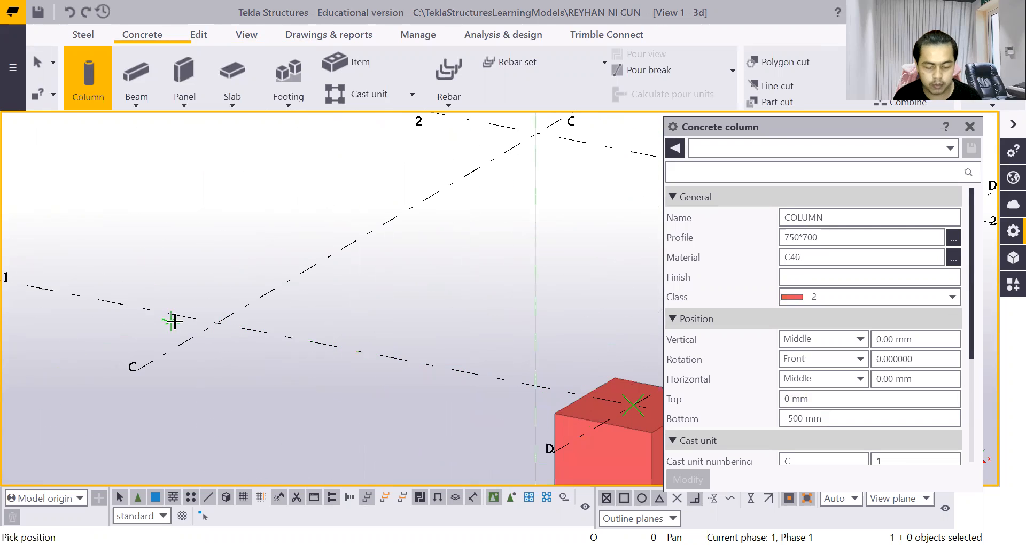
left_click(217, 323)
scroll(224, 334, "down", 5)
scroll(80, 356, "up", 3)
left_click(87, 367)
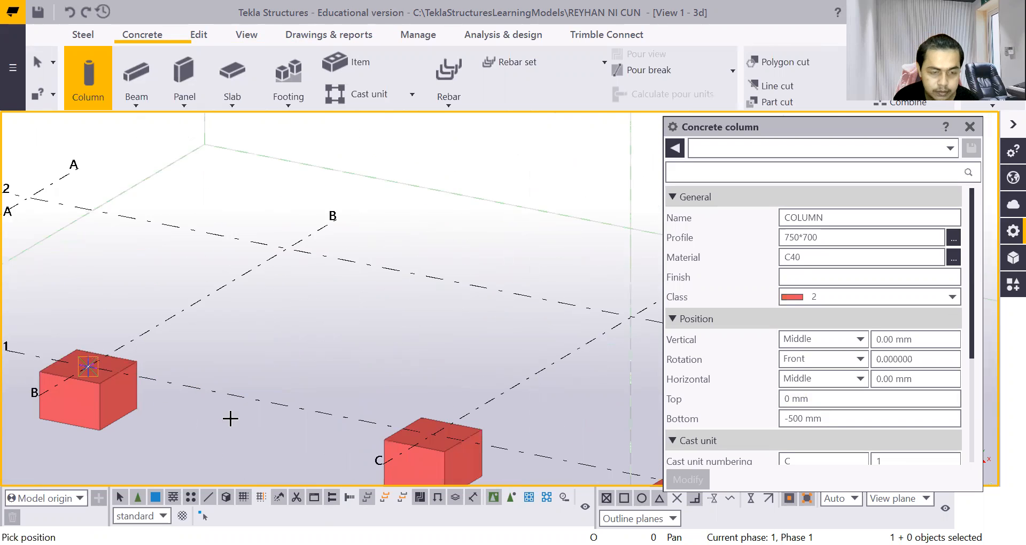
scroll(231, 418, "down", 5)
scroll(195, 419, "up", 4)
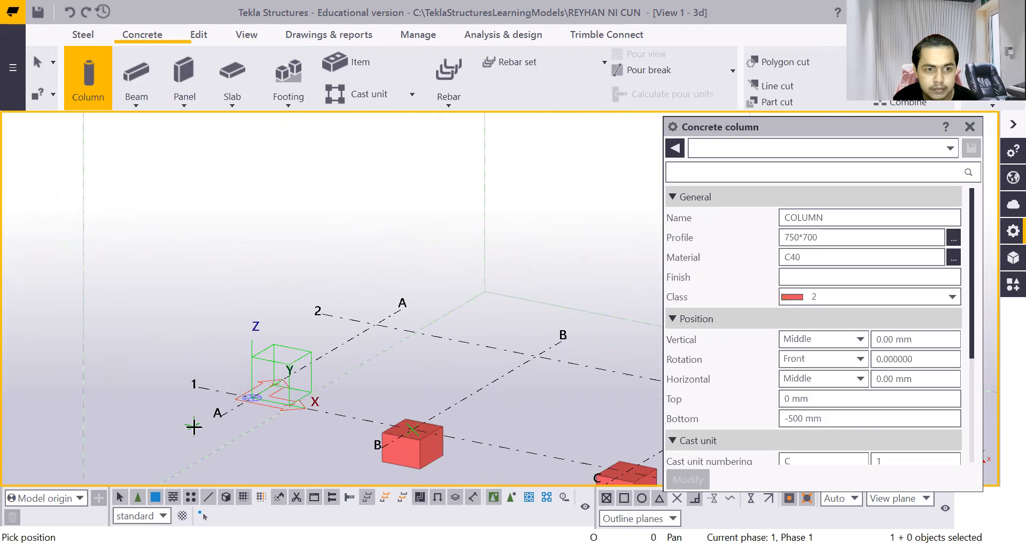
left_click(249, 399)
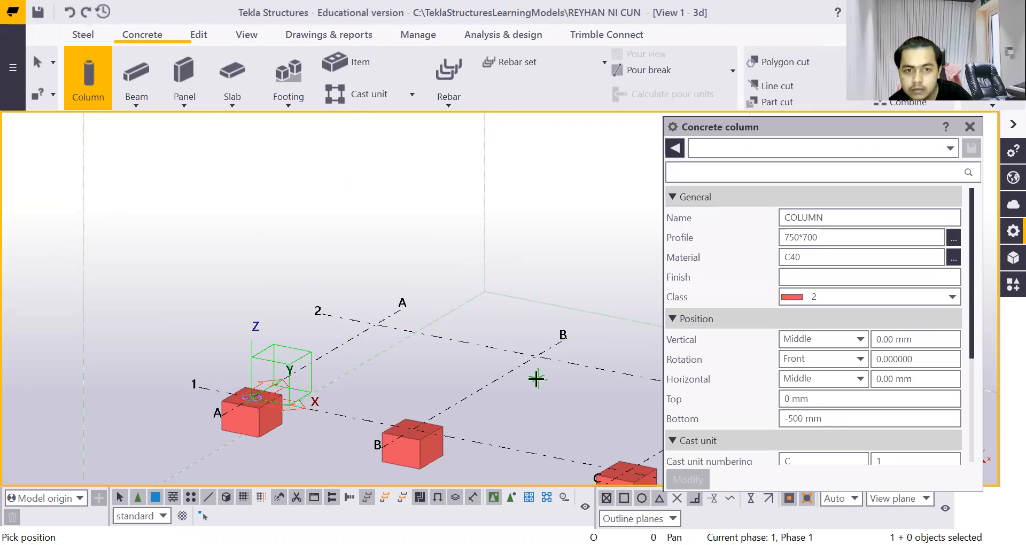
Place concrete columns along grid line 2 at its intersections with lines D, C, B and A
scroll(536, 379, "down", 2)
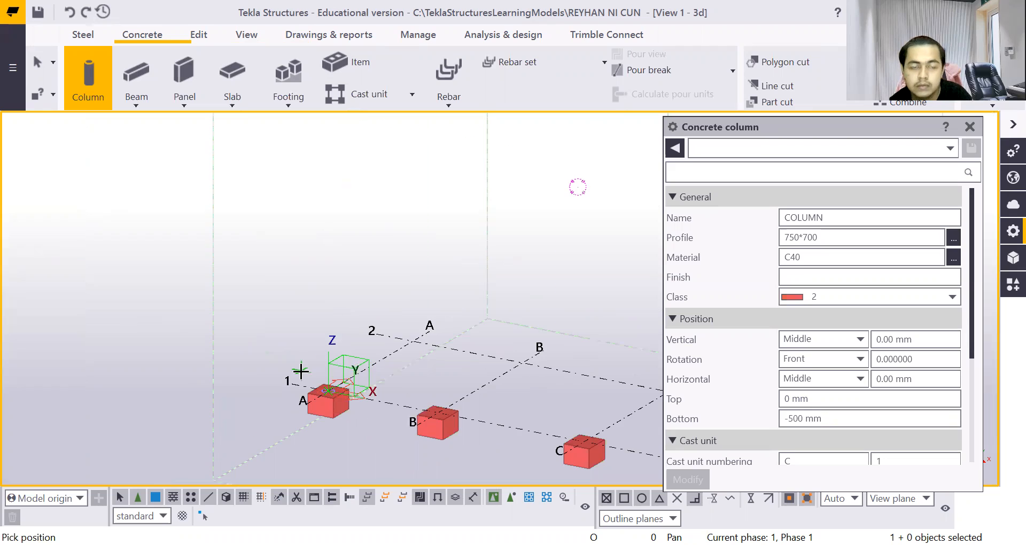
scroll(300, 374, "down", 2)
scroll(460, 418, "up", 2)
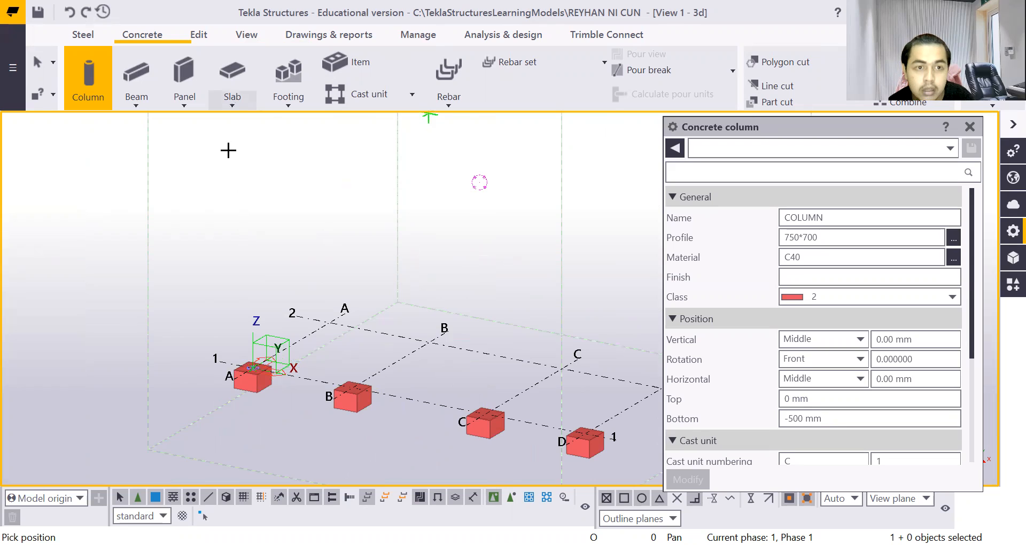
scroll(201, 248, "down", 1)
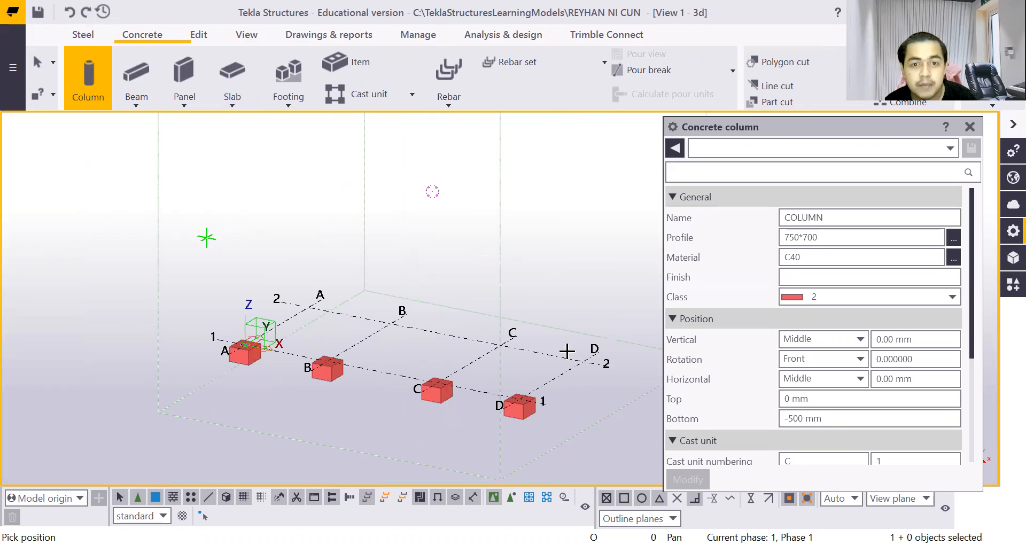
scroll(545, 328, "up", 2)
left_click(366, 291)
scroll(371, 327, "down", 3)
scroll(243, 293, "up", 2)
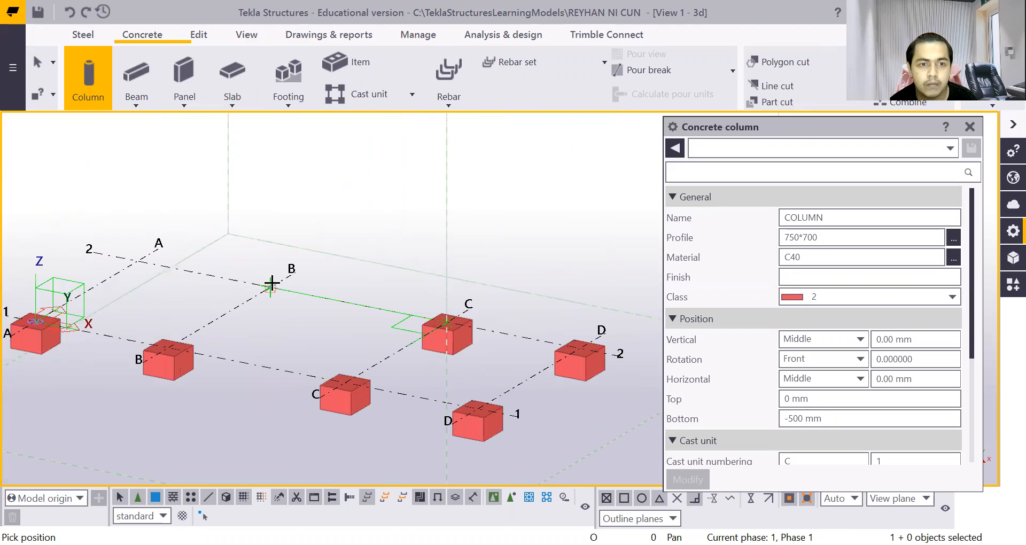
left_click(270, 288)
left_click(139, 261)
scroll(166, 280, "down", 3)
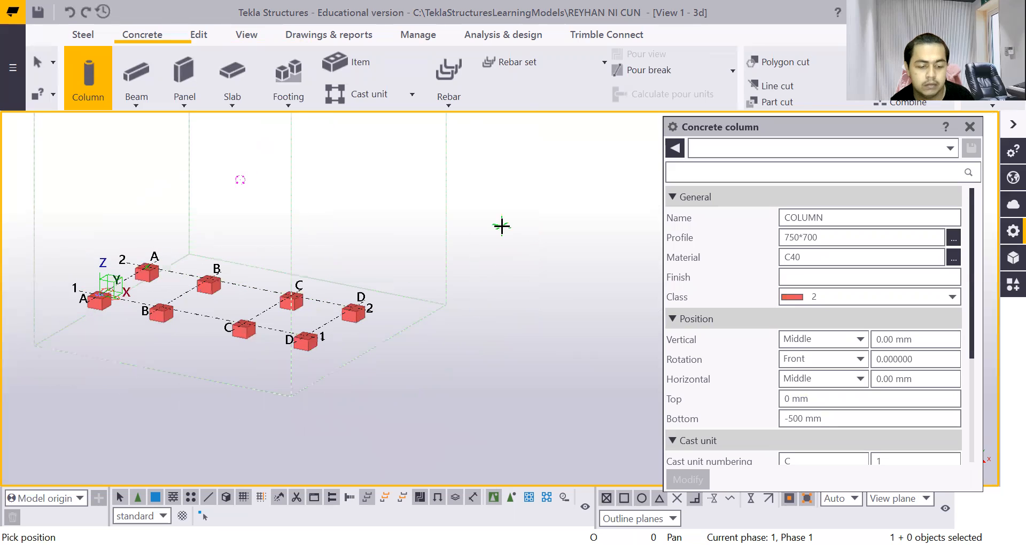
End the concrete column command and close the properties
right_click_drag(502, 225, 532, 243)
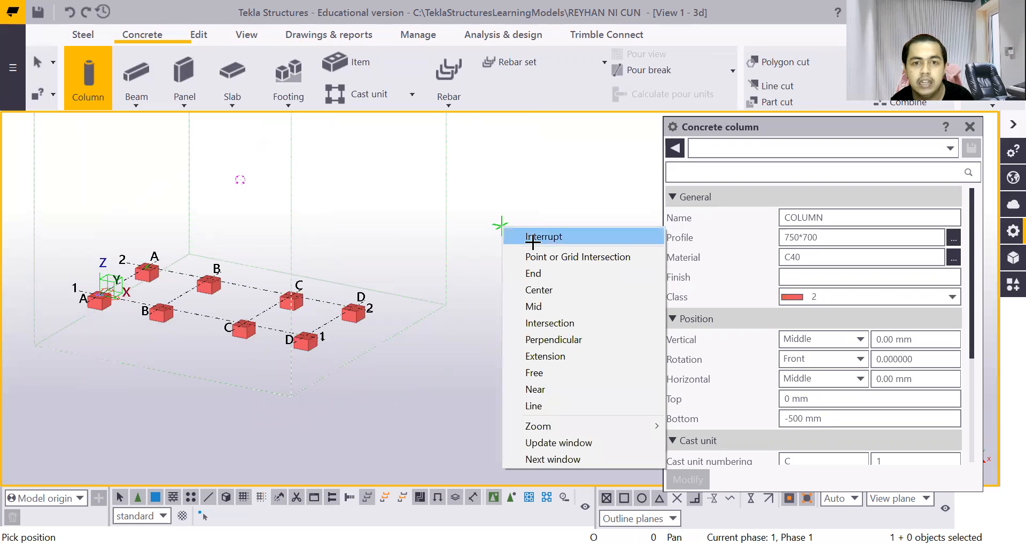
left_click(533, 236)
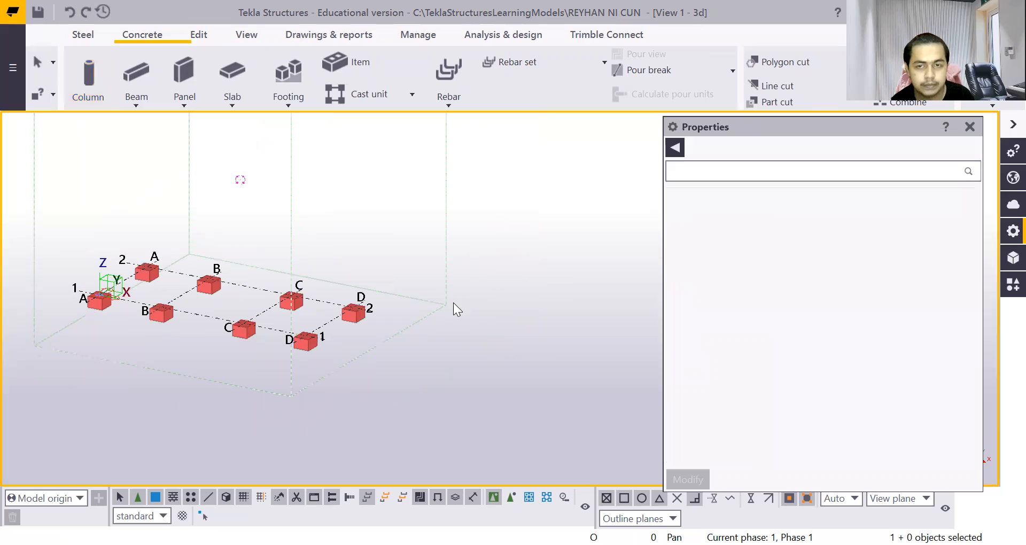
scroll(138, 340, "up", 2)
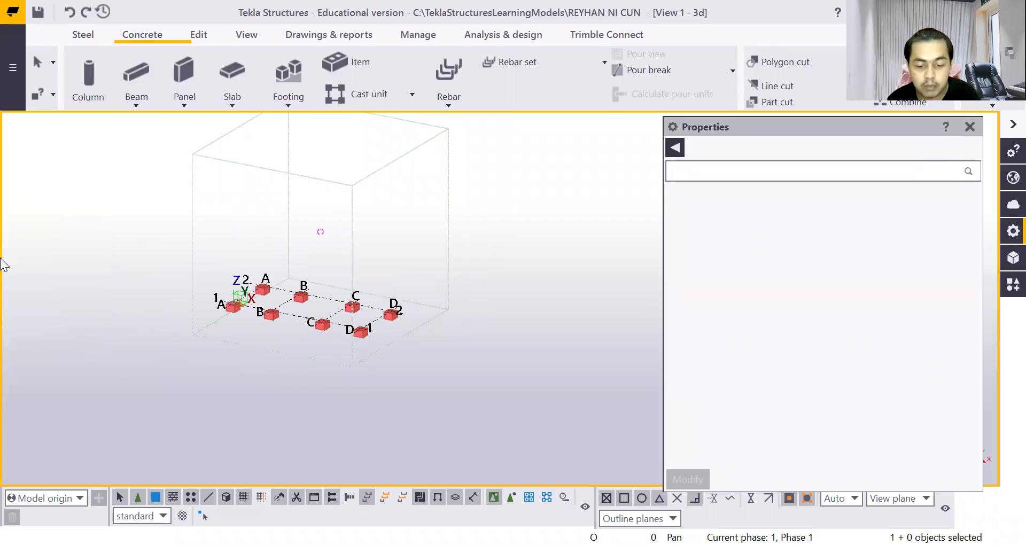
left_click(971, 127)
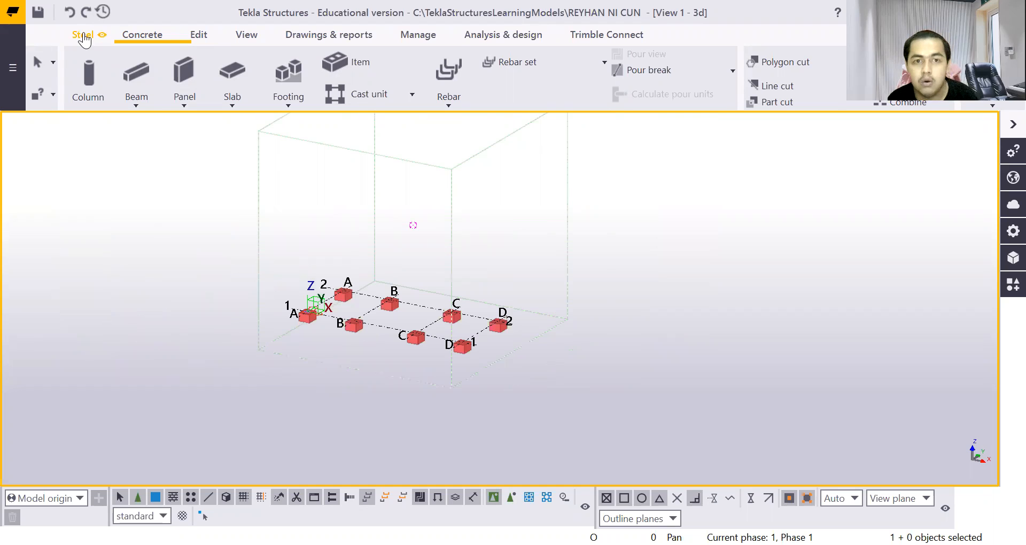
Start the steel column command and set the column profile to H-300X300X10X15 from the profile catalog
left_click(83, 36)
left_click(79, 73)
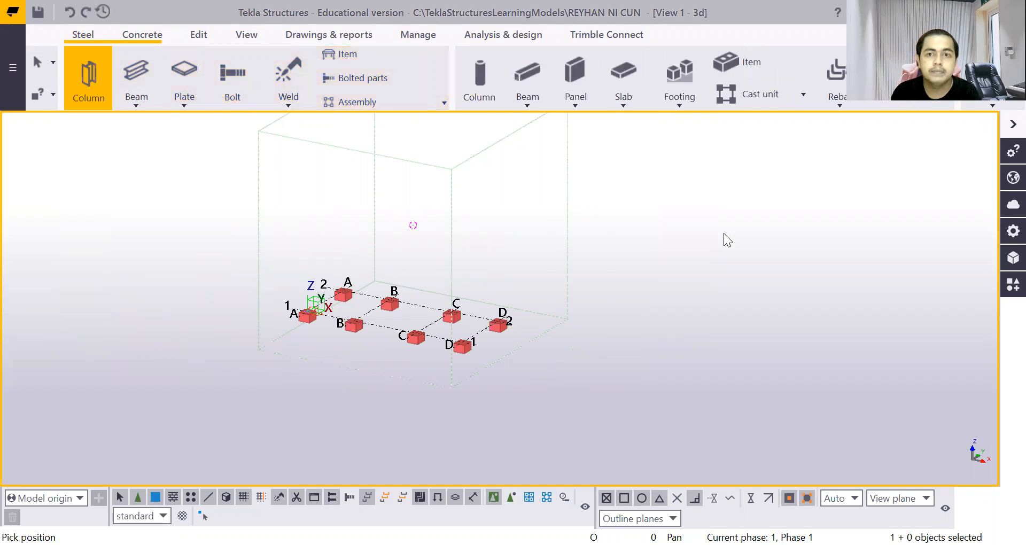
left_click(79, 73)
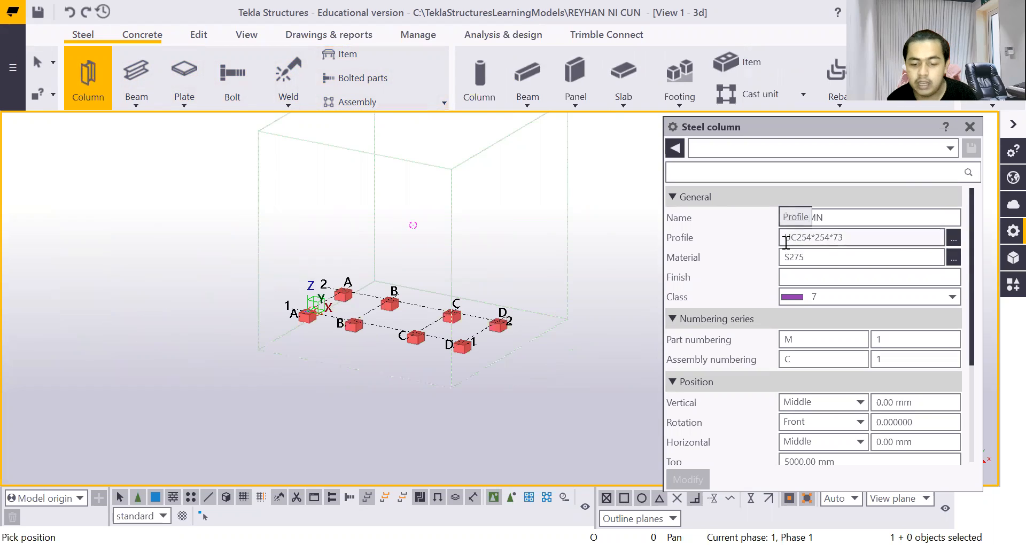
left_click(954, 240)
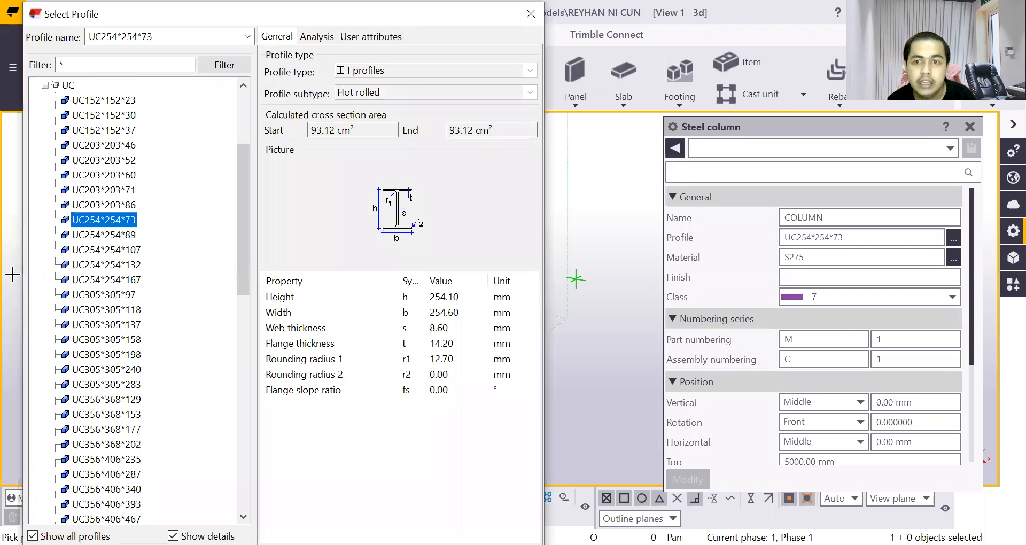
scroll(118, 377, "down", 3)
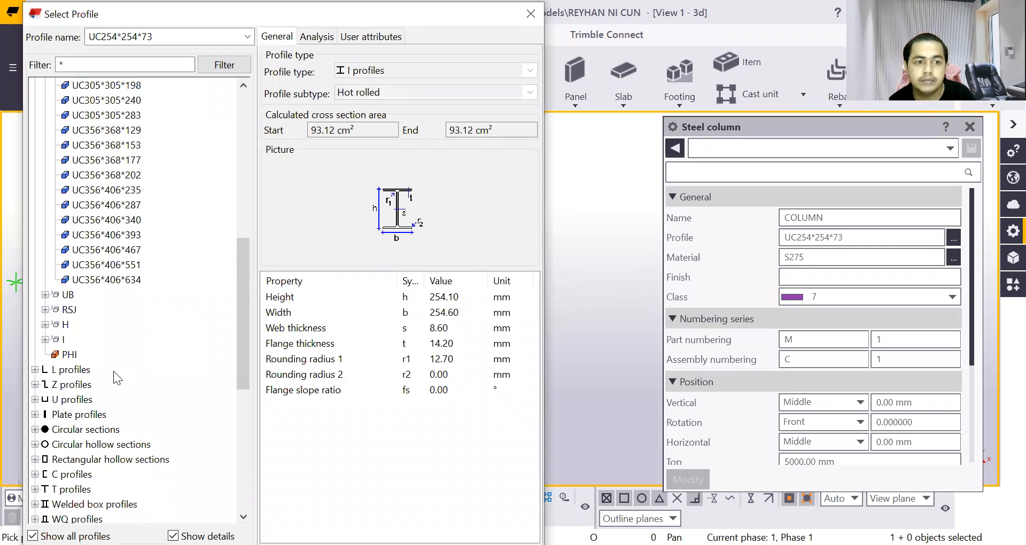
left_click(45, 324)
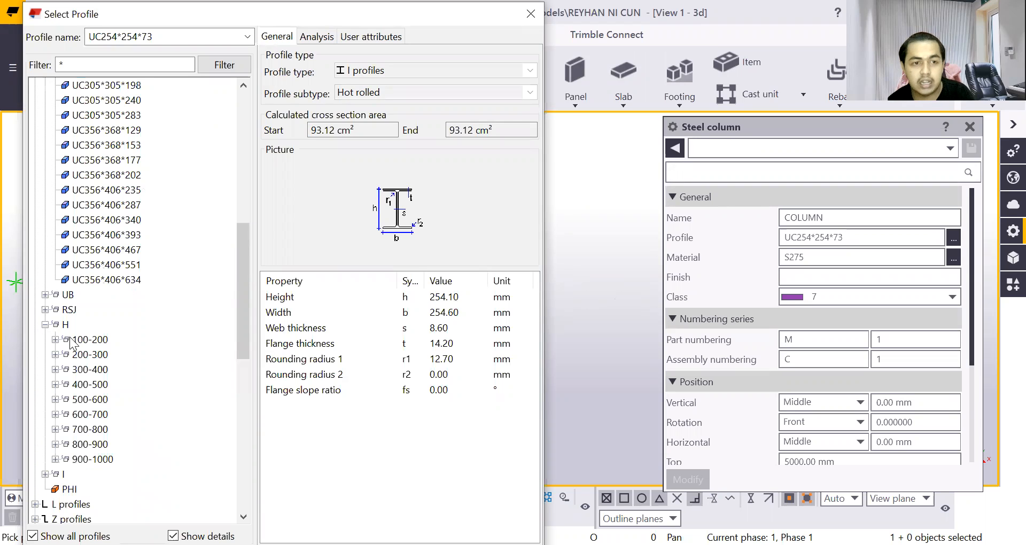
left_click(55, 369)
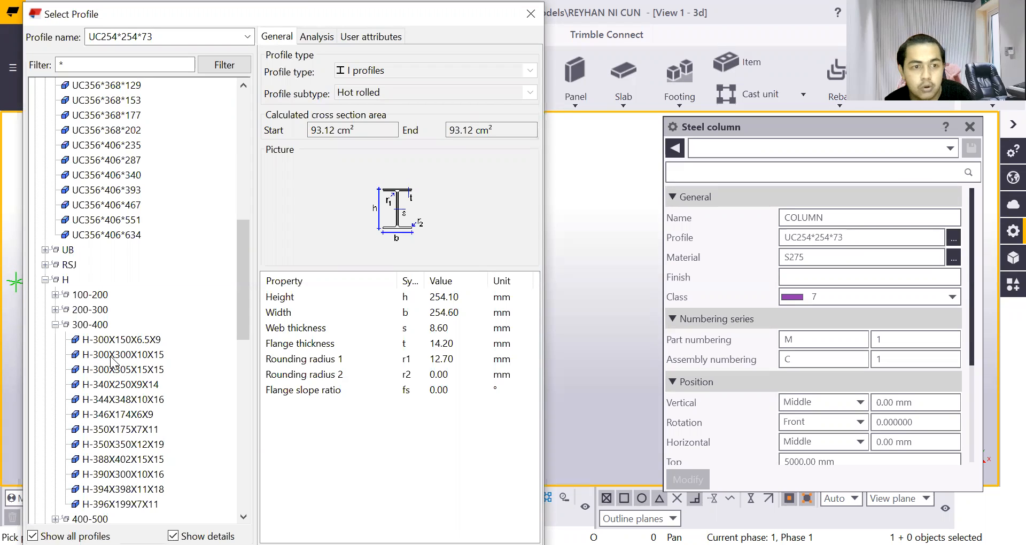
left_click(112, 355)
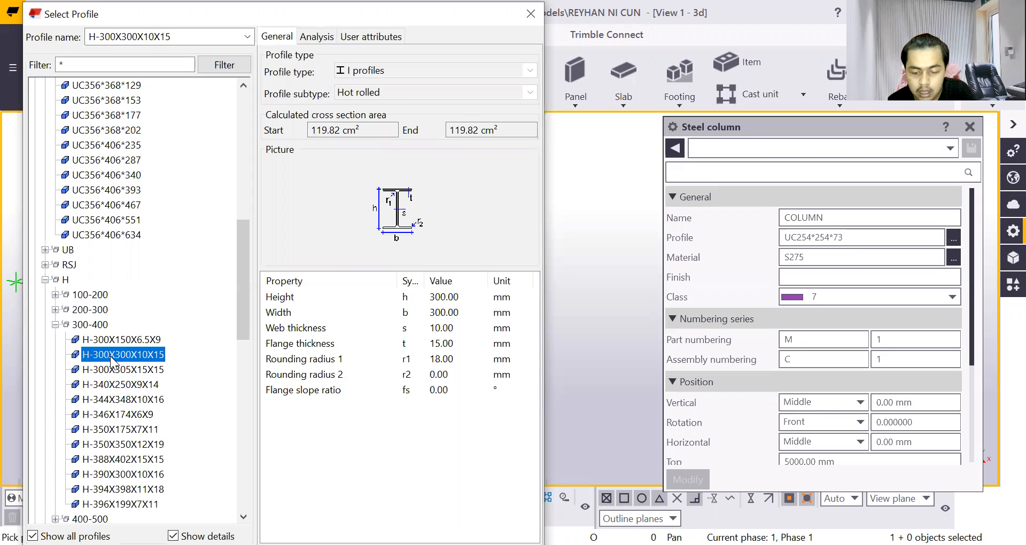
scroll(118, 463, "down", 8)
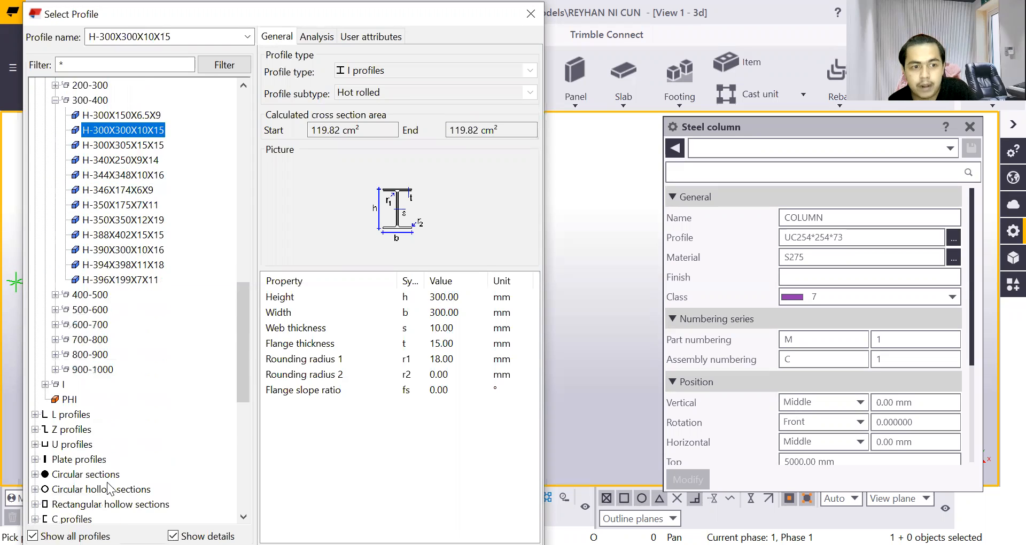
scroll(108, 486, "down", 6)
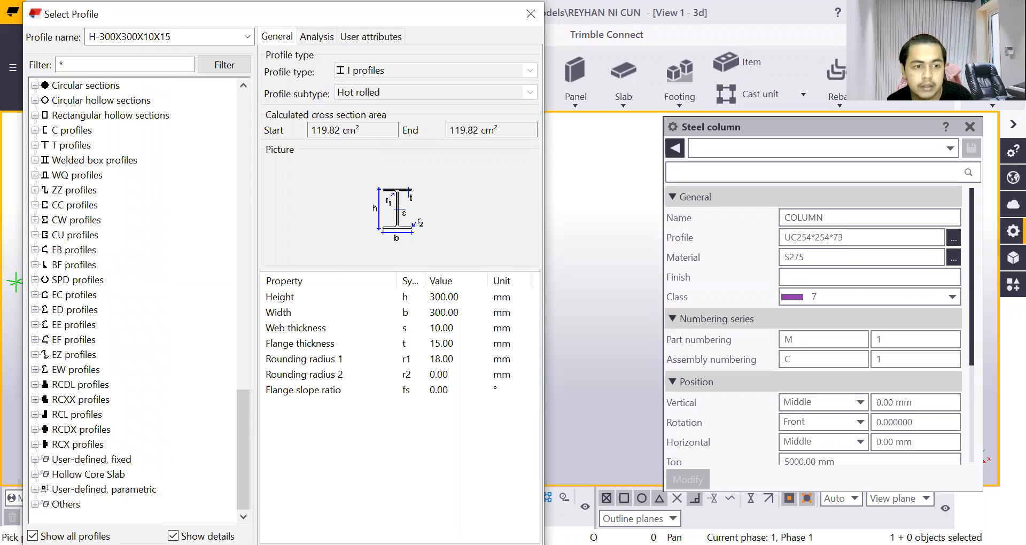
scroll(131, 415, "up", 11)
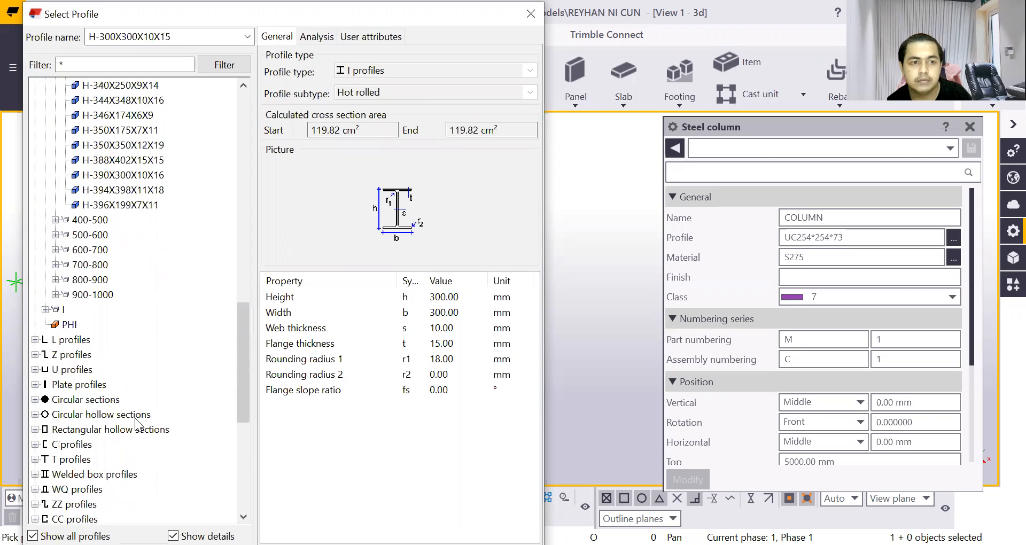
scroll(134, 418, "down", 5)
scroll(141, 423, "down", 6)
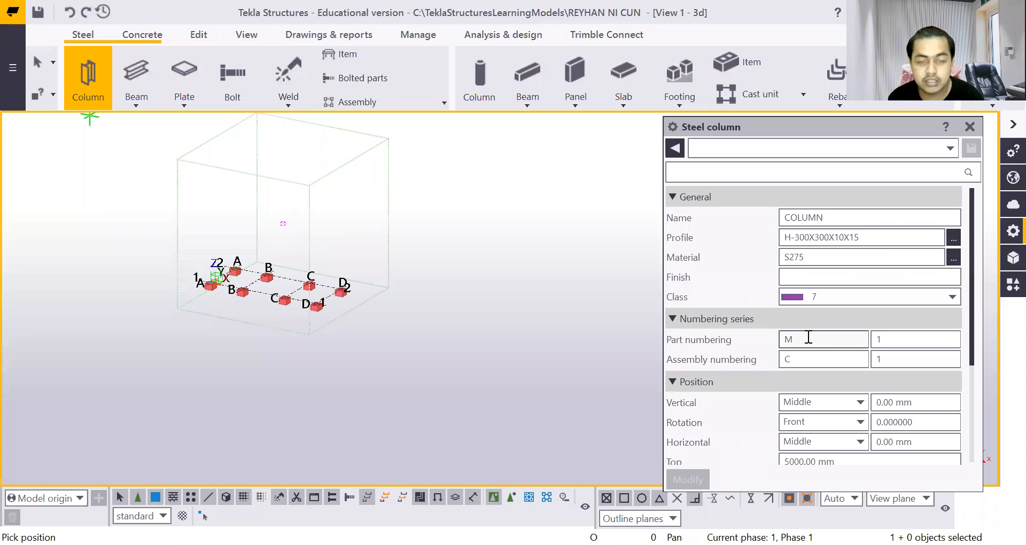
Set the steel column's top level to 4000 mm
scroll(754, 348, "down", 1)
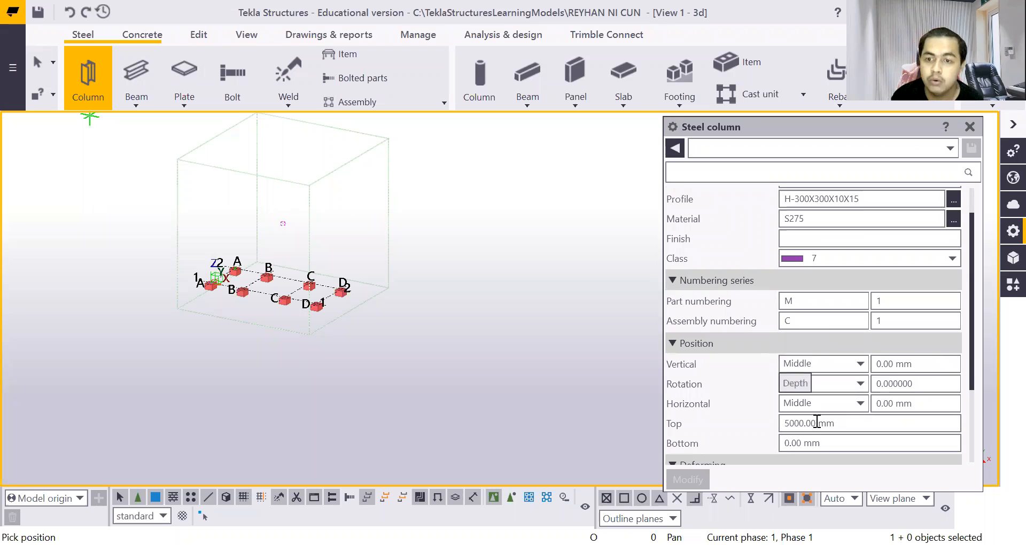
left_click(815, 423)
key("BackSpace")
key("BackSpace")
key("BackSpace")
key("BackSpace")
type("4000")
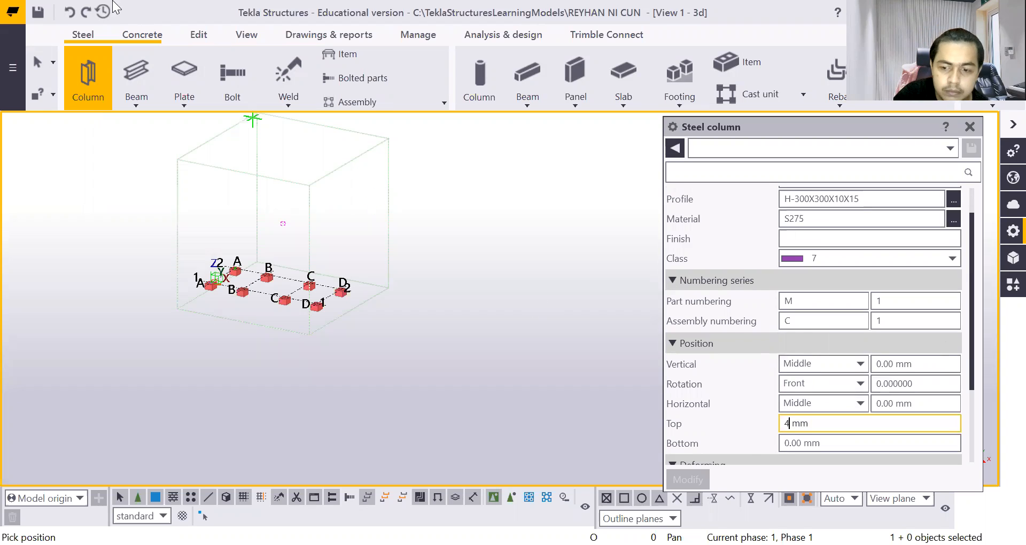
Place the steel column on the concrete column at grid intersection A-1
scroll(337, 294, "up", 6)
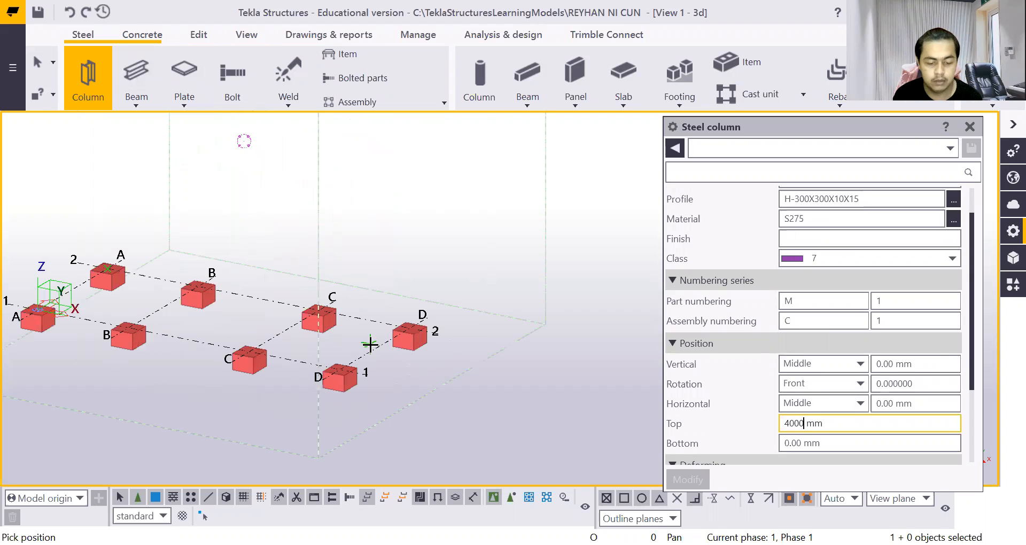
scroll(418, 327, "up", 5)
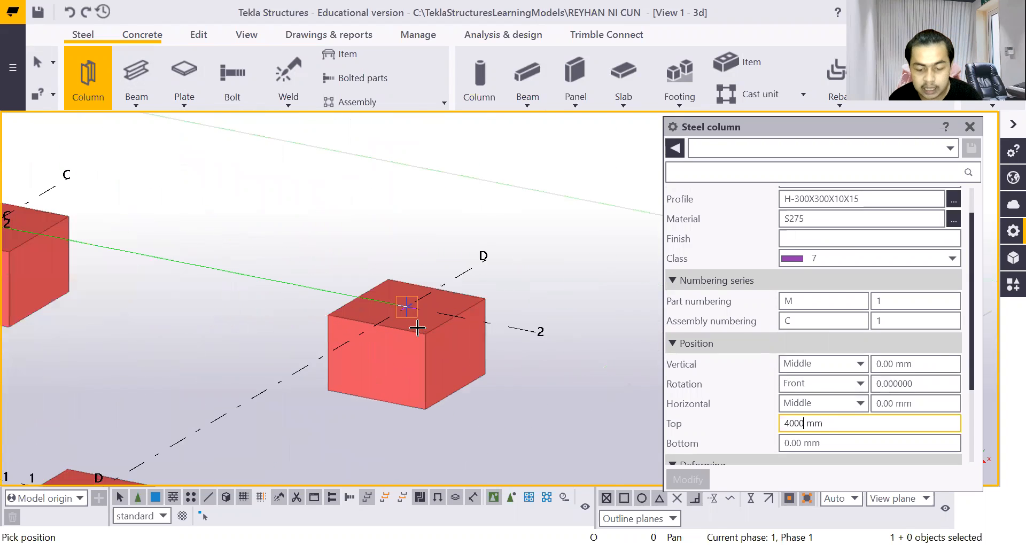
scroll(410, 304, "down", 10)
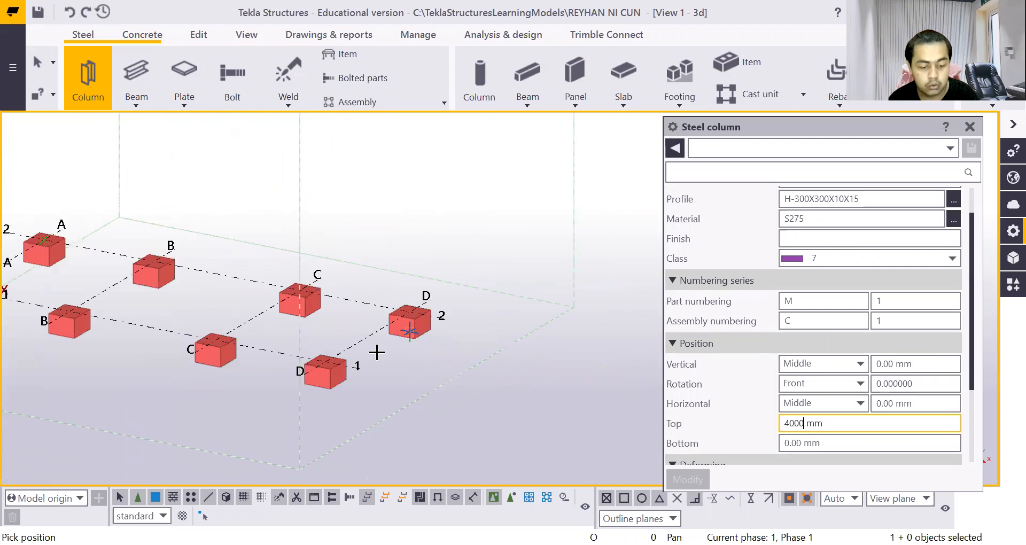
scroll(60, 317, "up", 10)
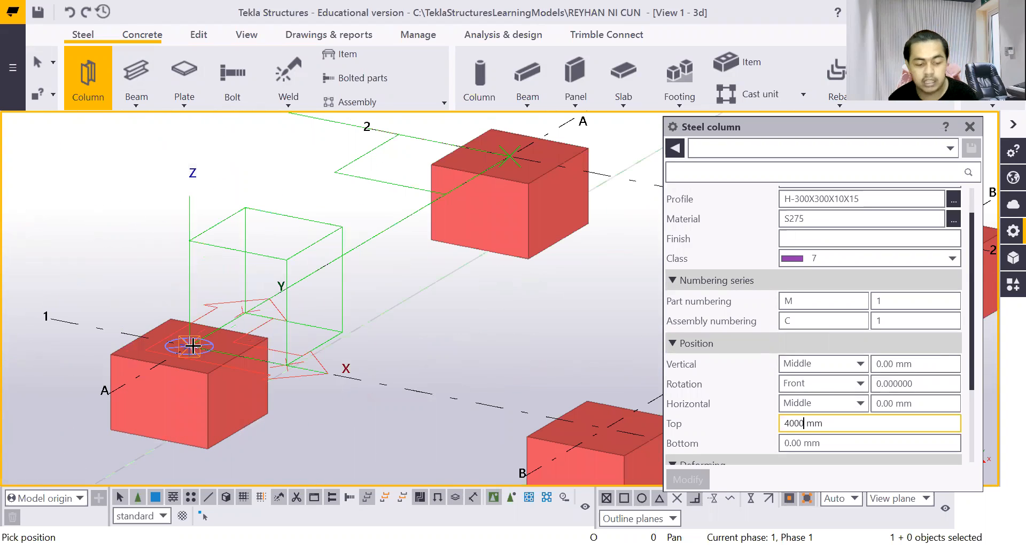
left_click(193, 350)
scroll(193, 350, "down", 4)
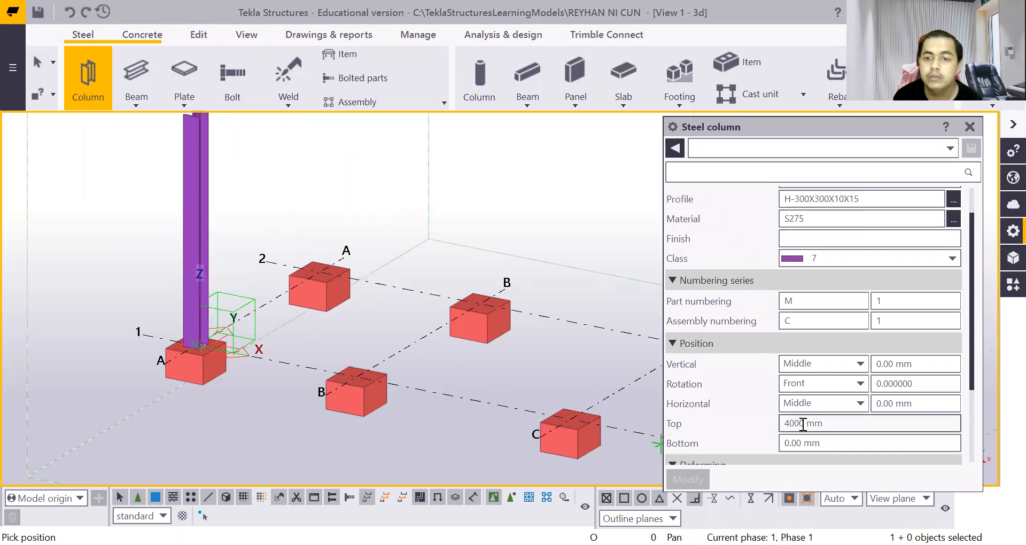
Set the top level to 3000 mm and place a steel column at grid intersection A-2
left_click(805, 424)
key("BackSpace")
type("30000")
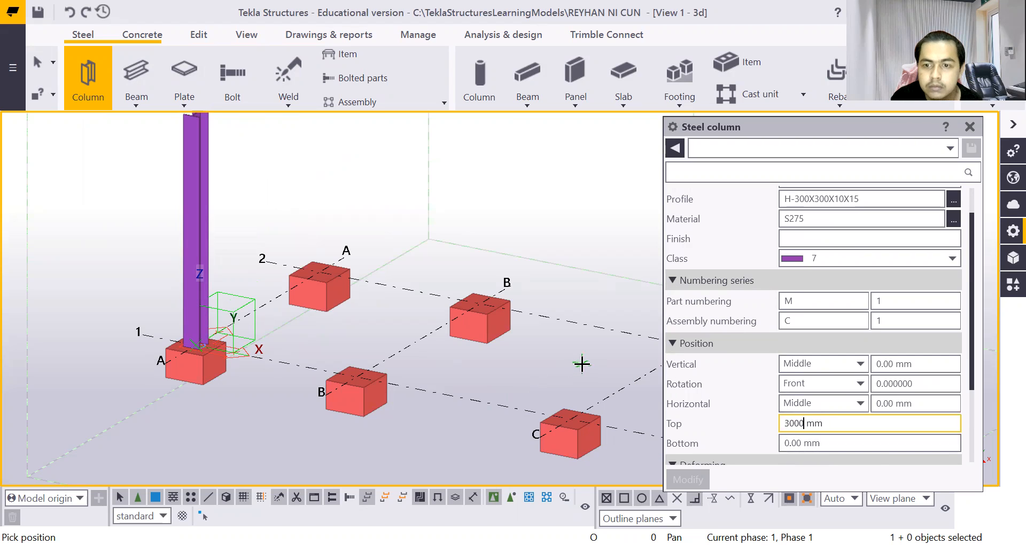
scroll(278, 257, "up", 5)
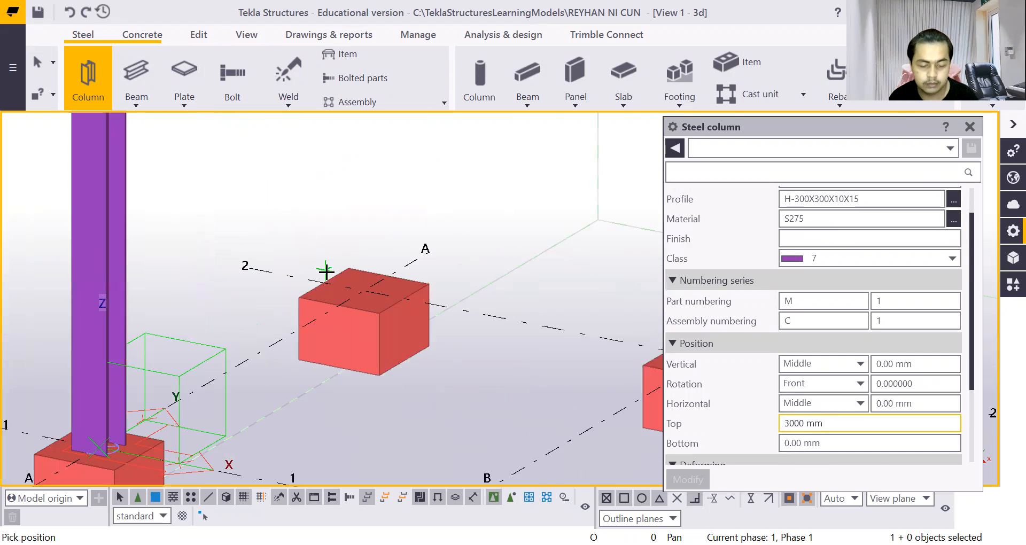
left_click(370, 295)
scroll(387, 321, "down", 5)
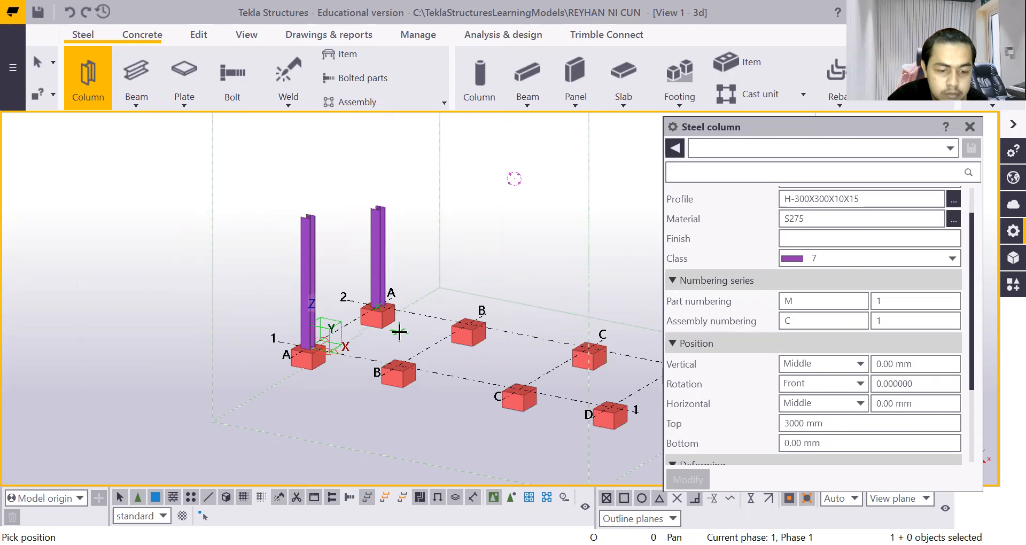
Rotate the 3D view around the model to inspect the columns from the opposite side
key("Left")
key("ctrl+Right")
key("ctrl+Right")
key("ctrl+Right")
key("ctrl+Right")
key("ctrl+Right")
key("ctrl+Right")
key("ctrl+Right")
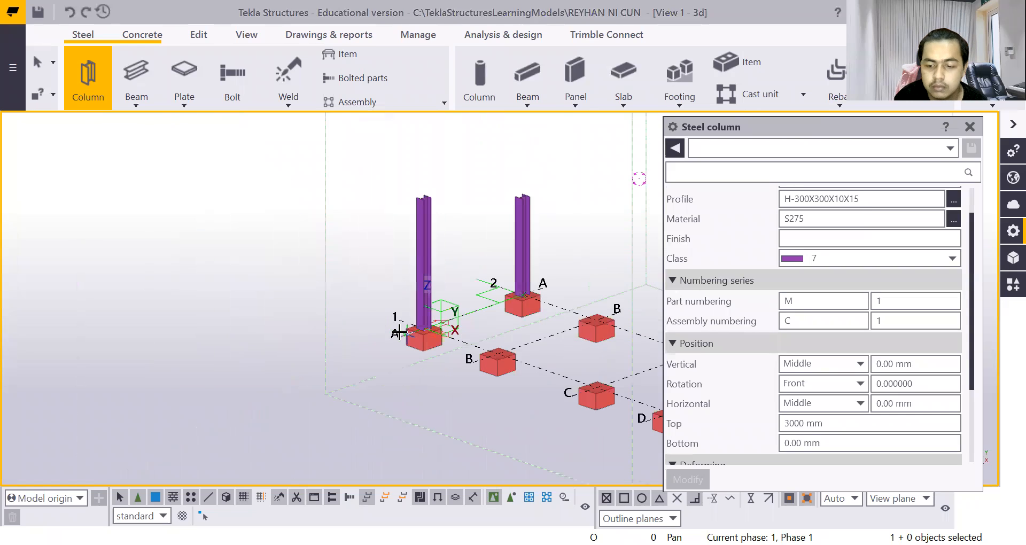
key("ctrl+Right")
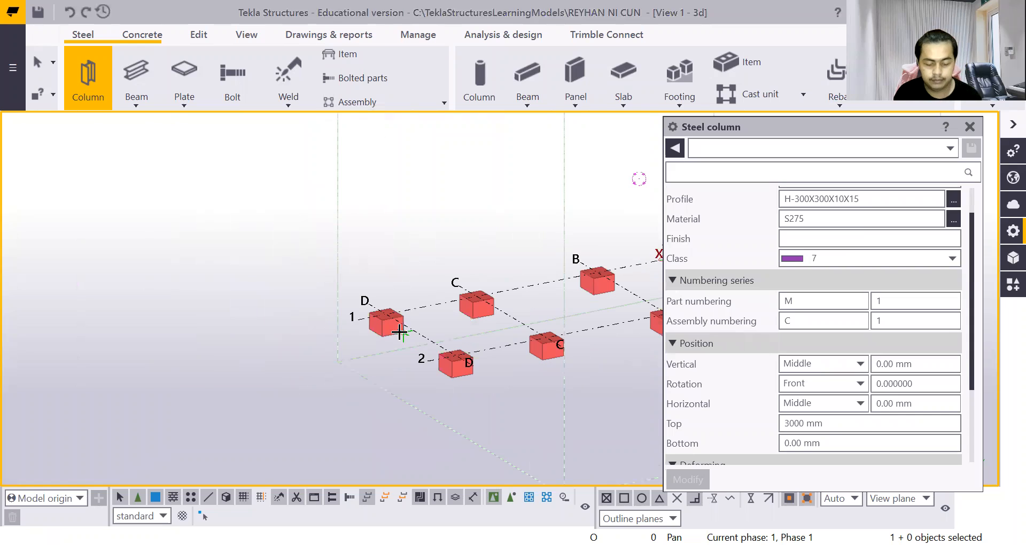
Close the steel column properties and end the column command
left_click(970, 128)
scroll(674, 259, "down", 2)
right_click(896, 232)
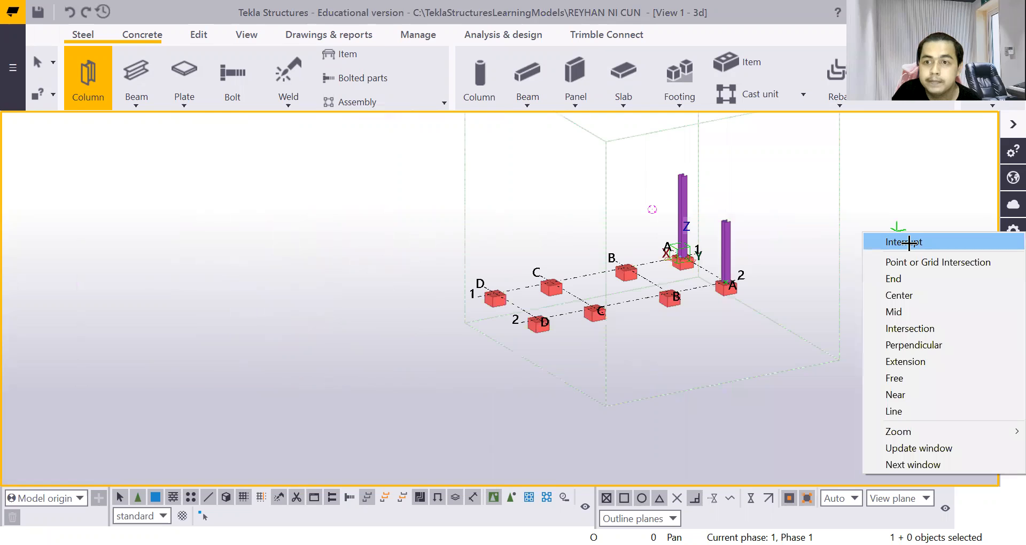
left_click(909, 243)
Check the list of named and visible views of the model and close it
scroll(726, 243, "up", 5)
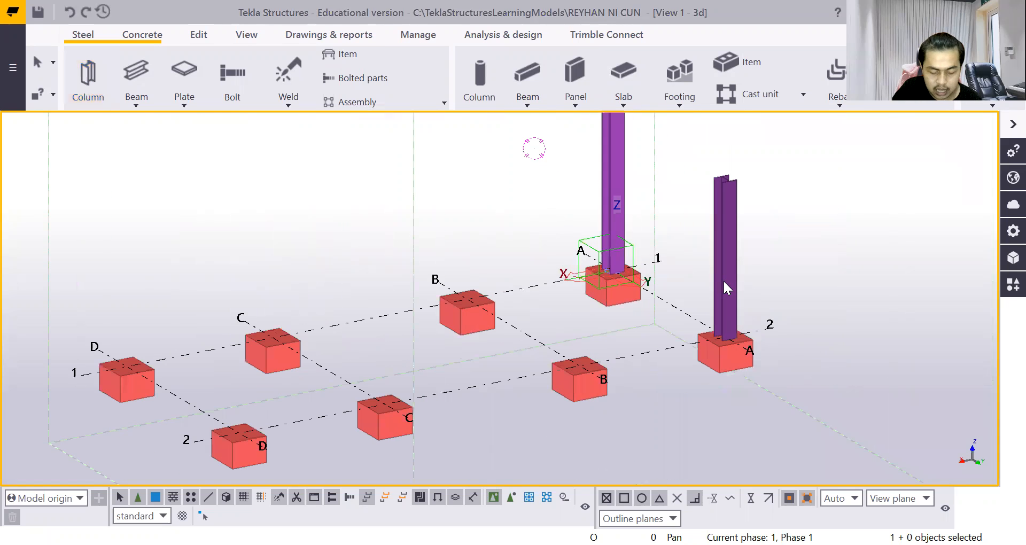
scroll(723, 280, "down", 5)
scroll(676, 245, "up", 1)
scroll(676, 245, "down", 2)
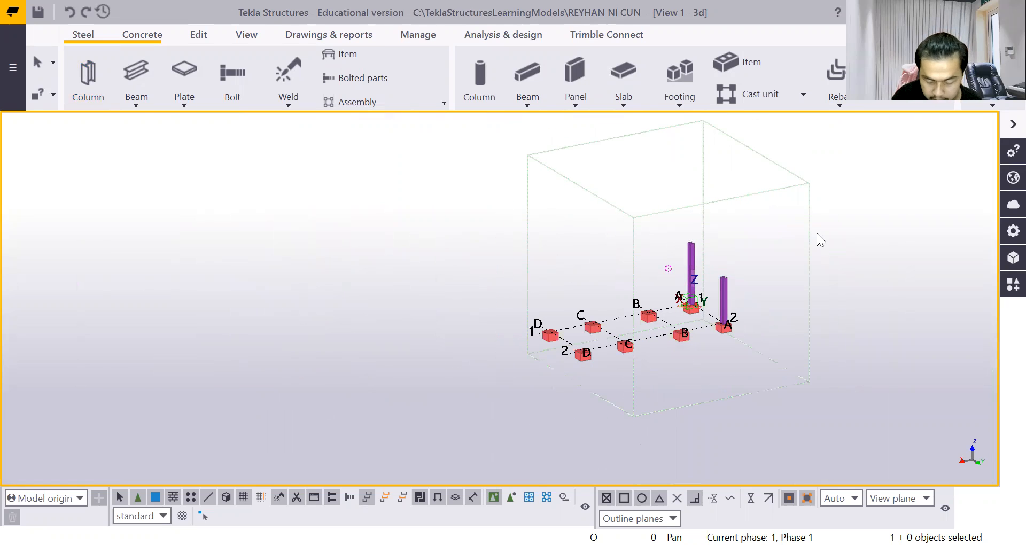
key("ctrl+i")
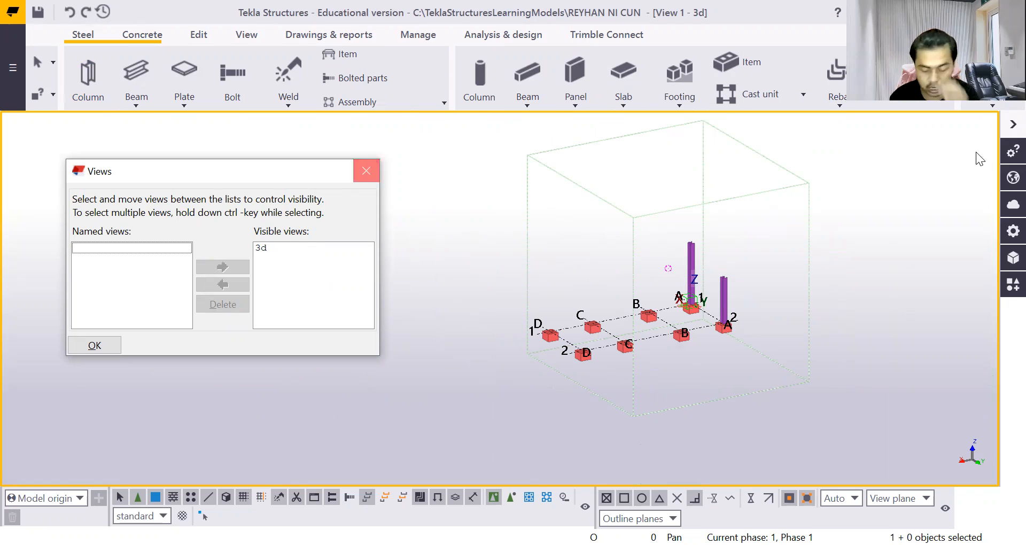
left_click(375, 169)
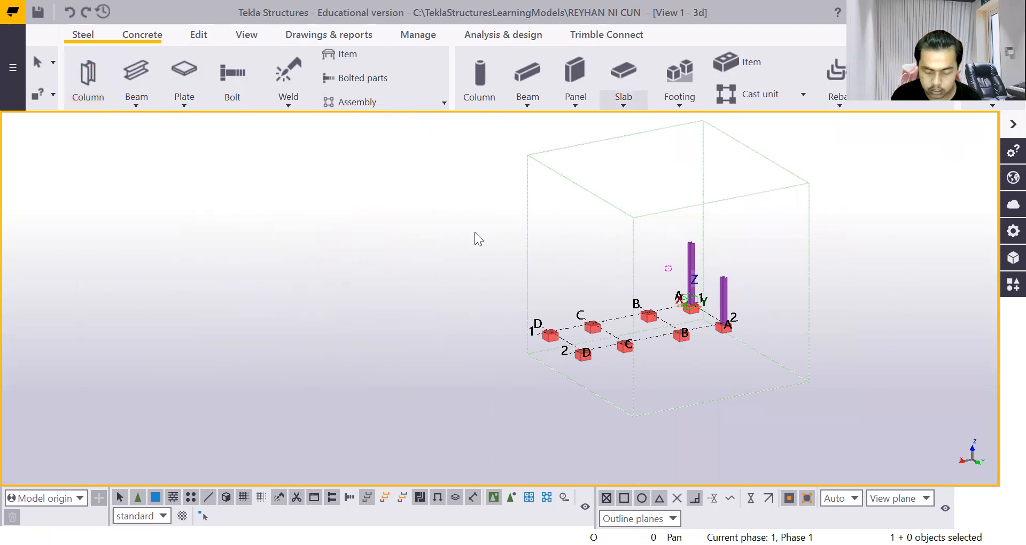
scroll(476, 234, "down", 2)
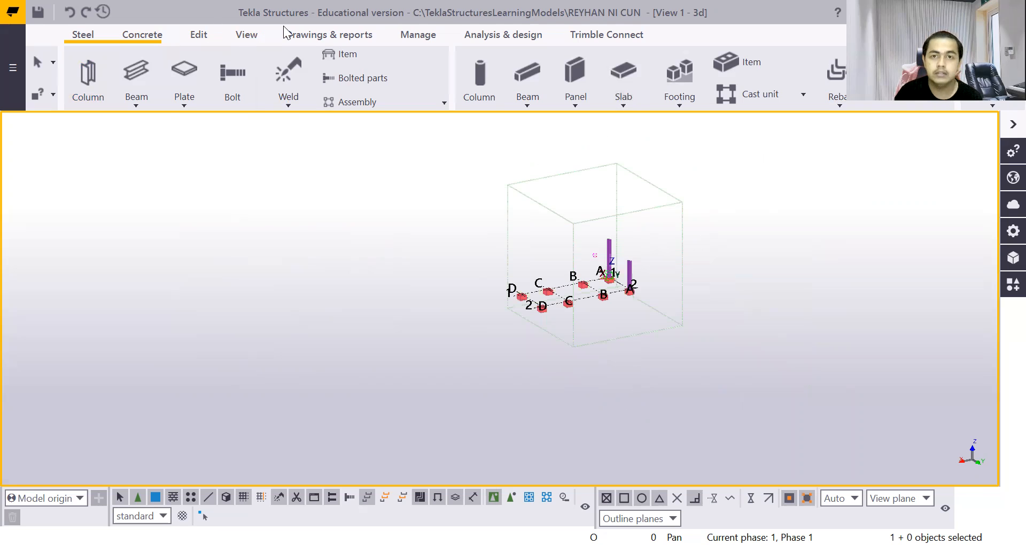
scroll(433, 169, "up", 1)
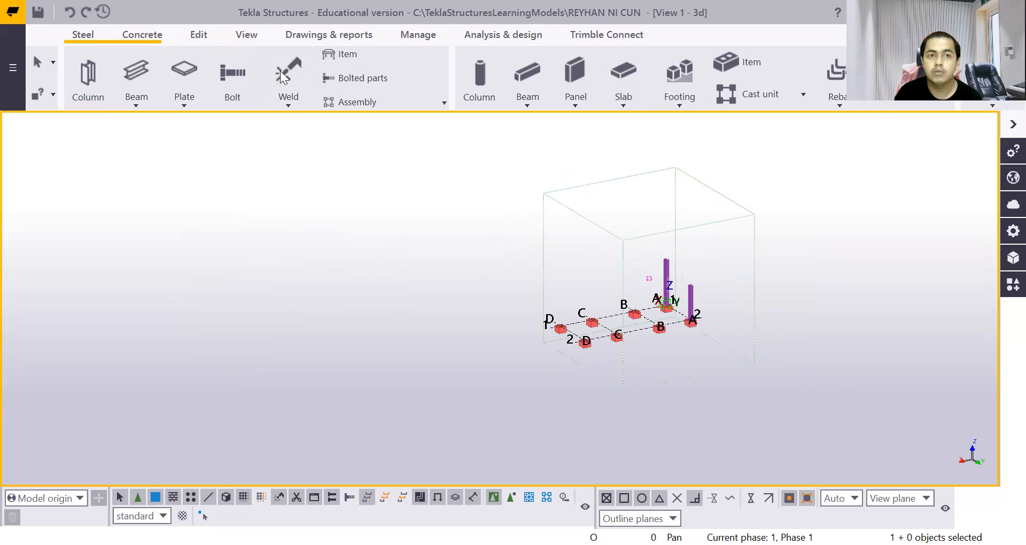
left_click(247, 36)
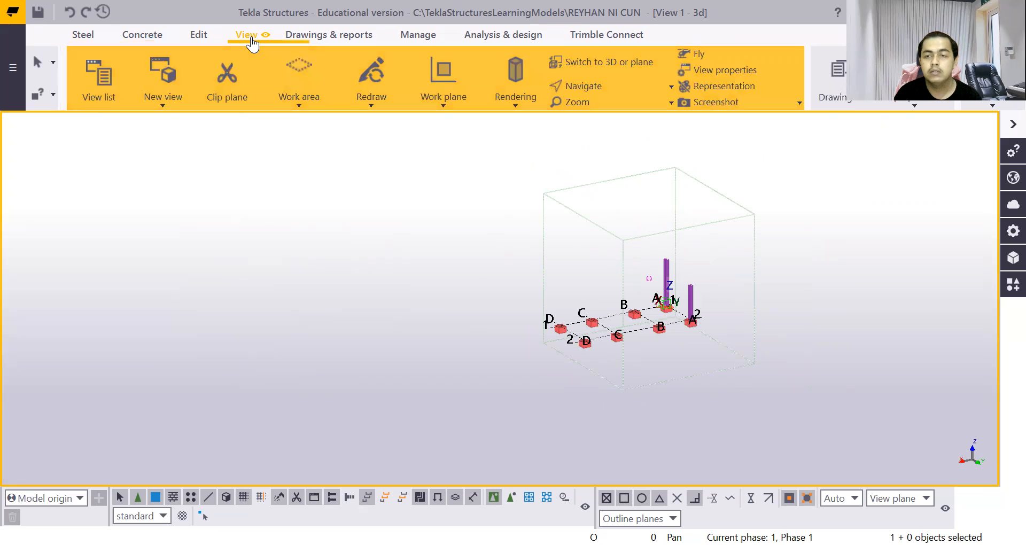
left_click(115, 71)
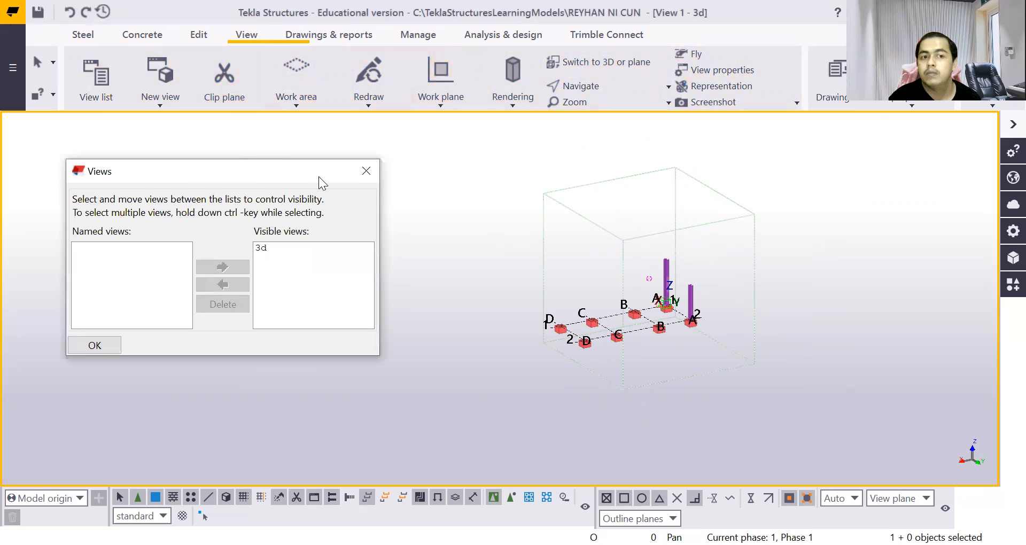
left_click(366, 171)
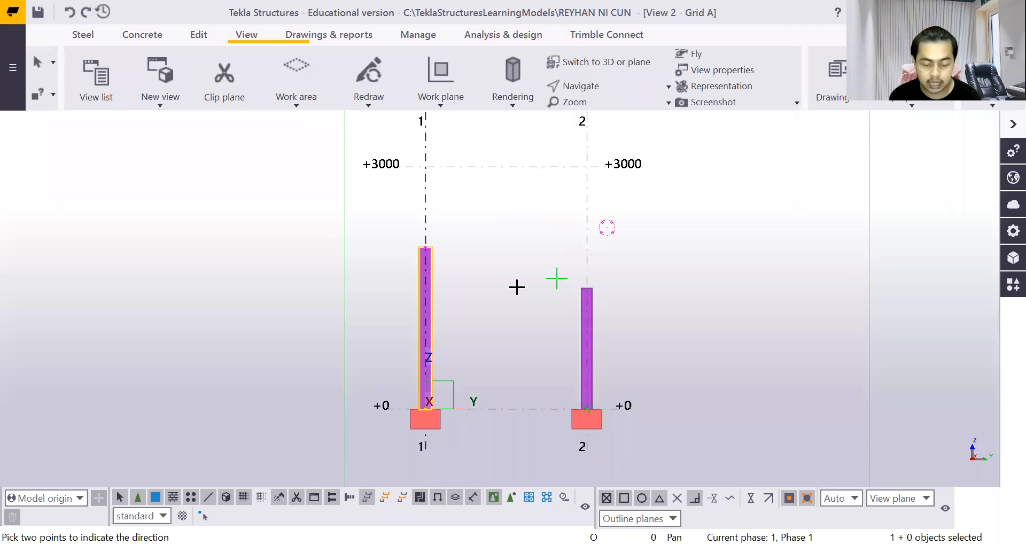
scroll(518, 286, "up", 1)
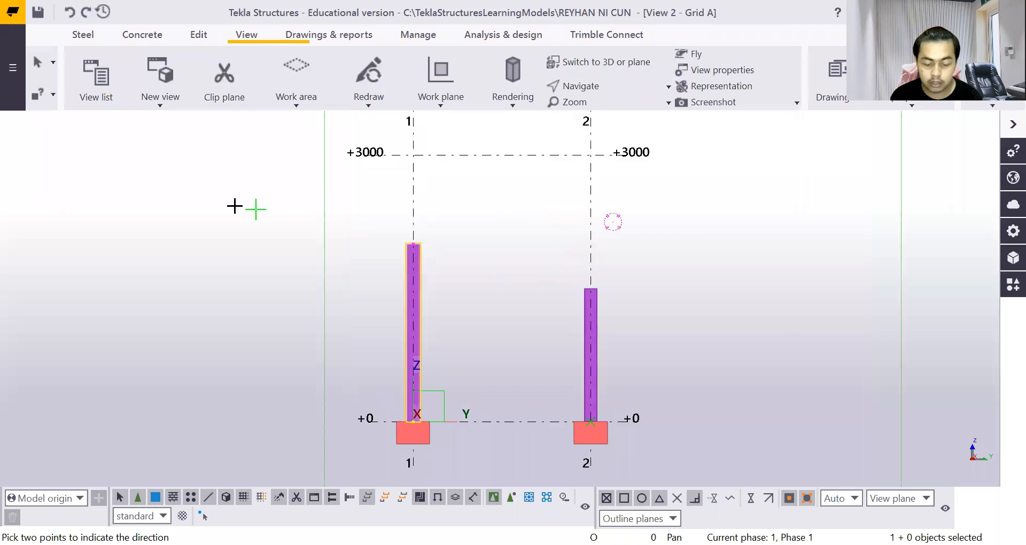
scroll(231, 206, "down", 2)
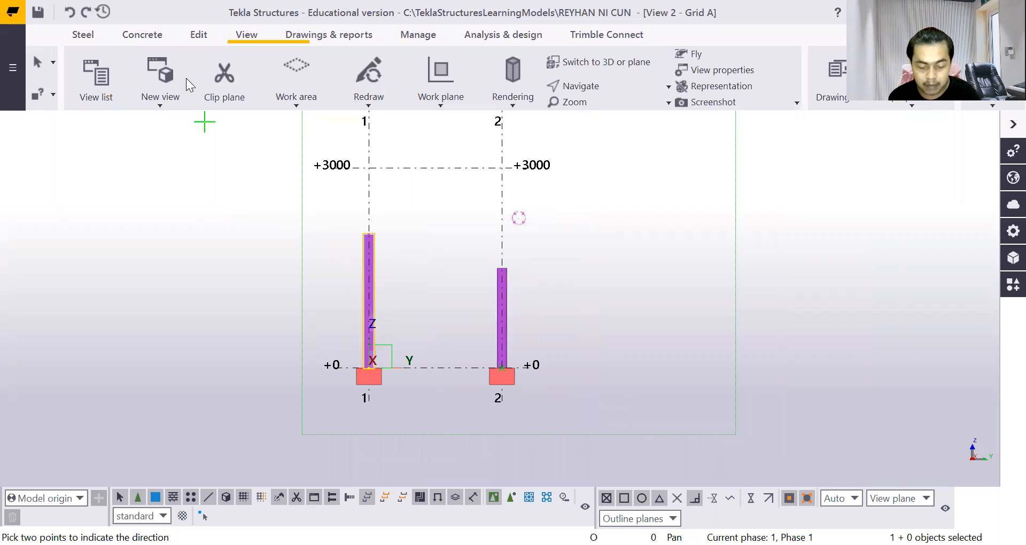
Start a steel beam and select the H-300X150X6.5X9 profile from the 300-400 group of H profiles
left_click(88, 36)
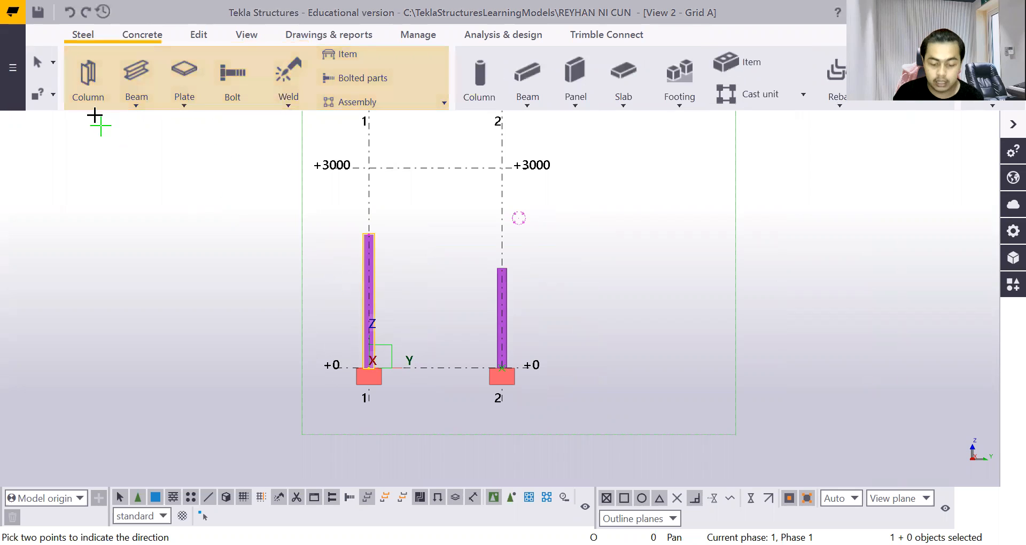
left_click(137, 92)
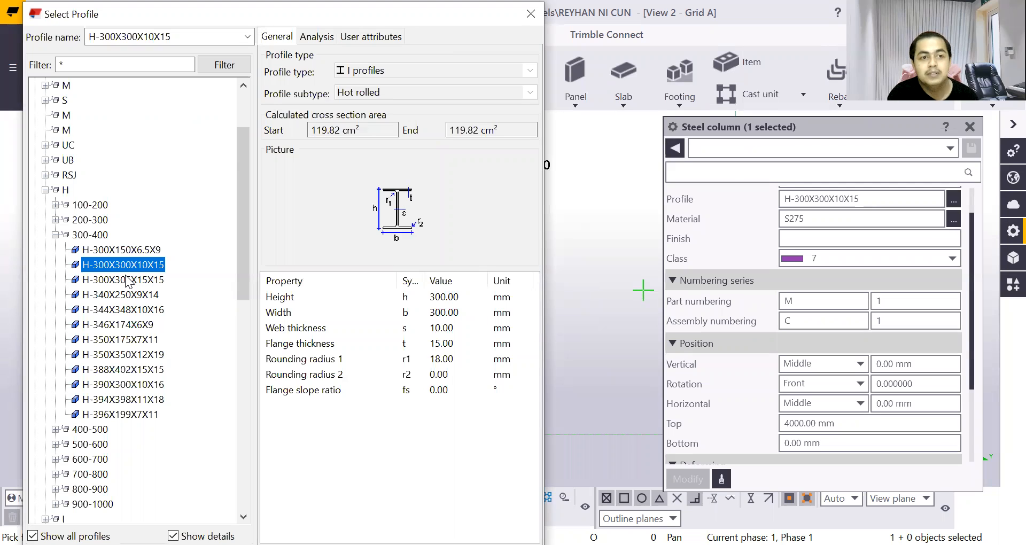
left_click(151, 253)
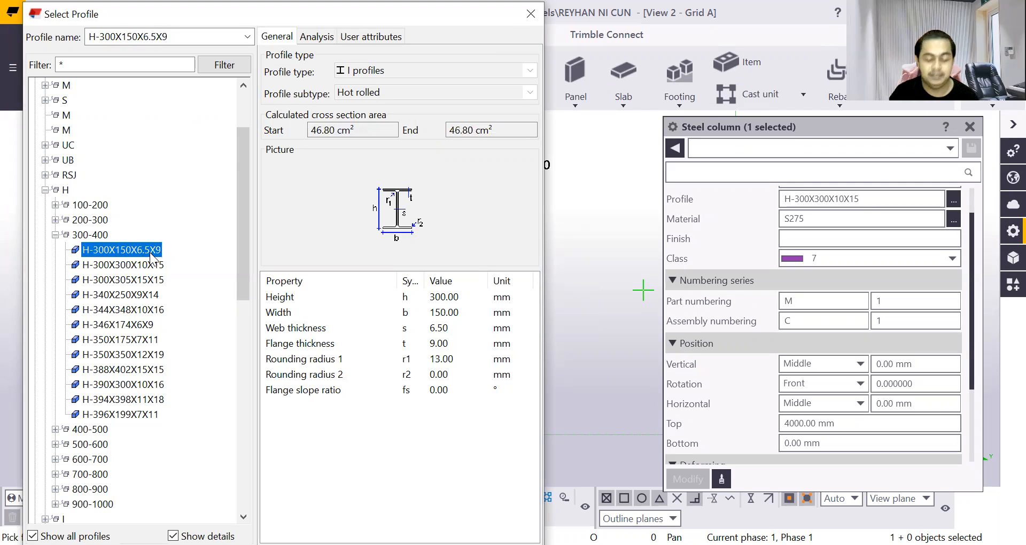
key("Return")
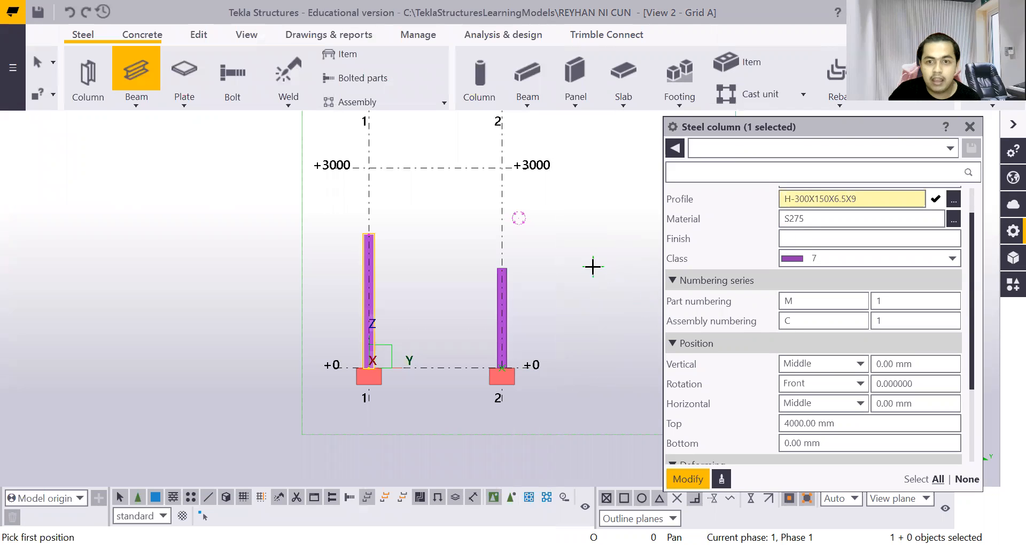
left_click(690, 479)
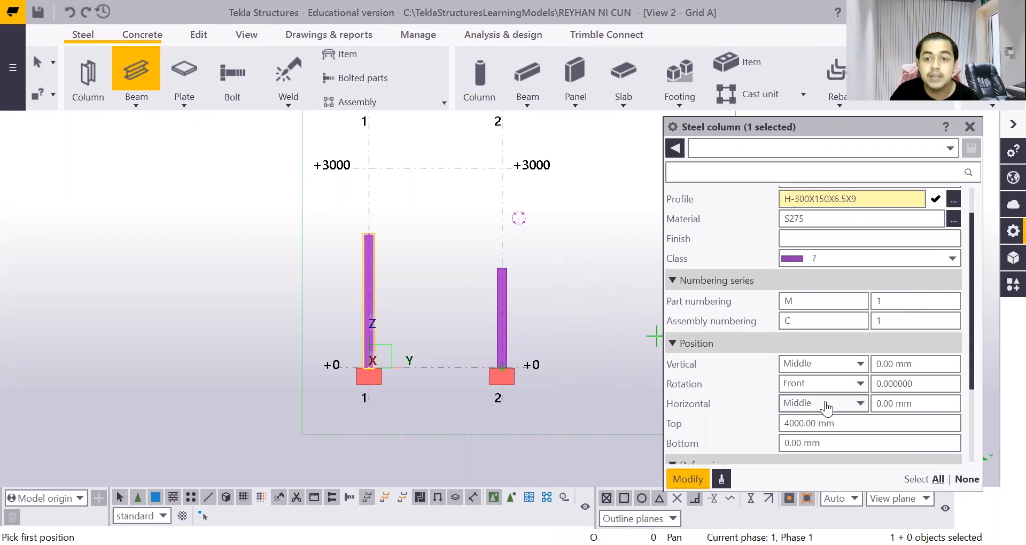
Look through the general, position and deforming properties of the selected steel column for the end offset settings
scroll(844, 422, "down", 3)
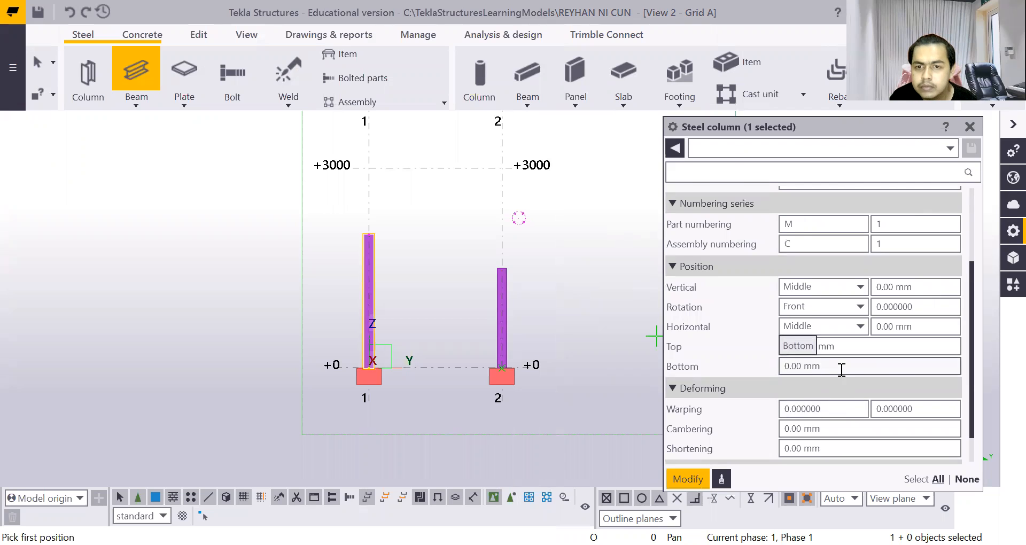
scroll(841, 369, "down", 2)
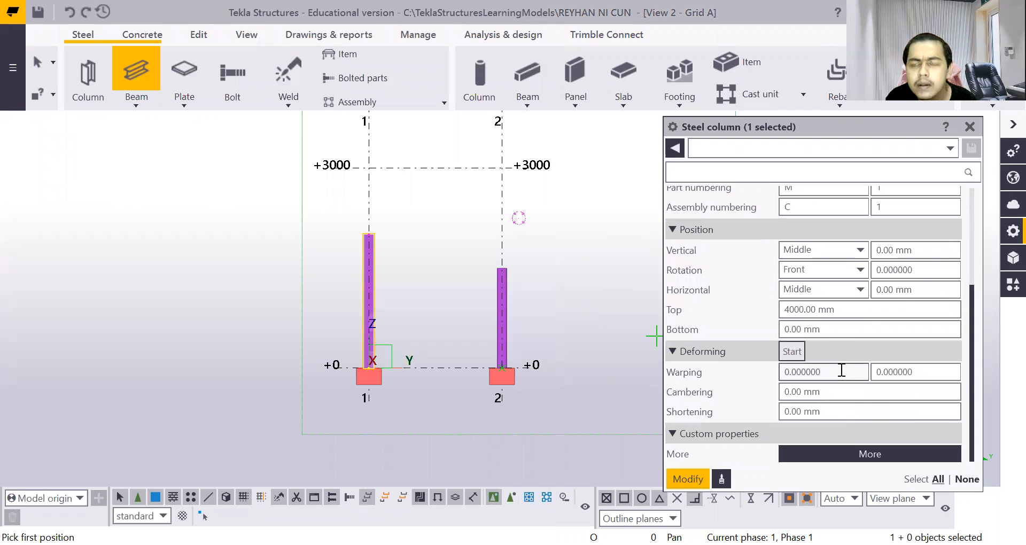
scroll(842, 369, "up", 6)
scroll(840, 370, "down", 4)
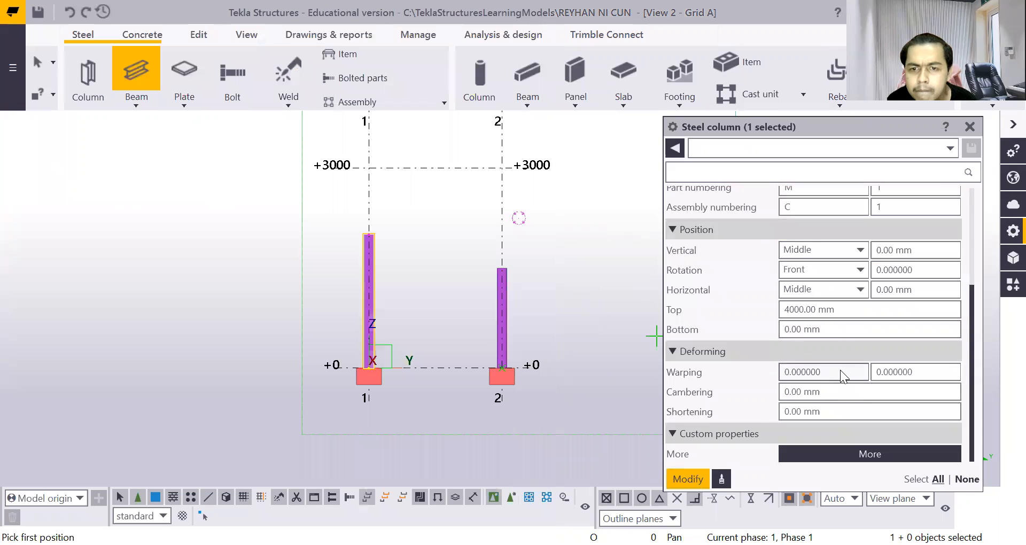
scroll(842, 377, "up", 2)
scroll(841, 370, "up", 2)
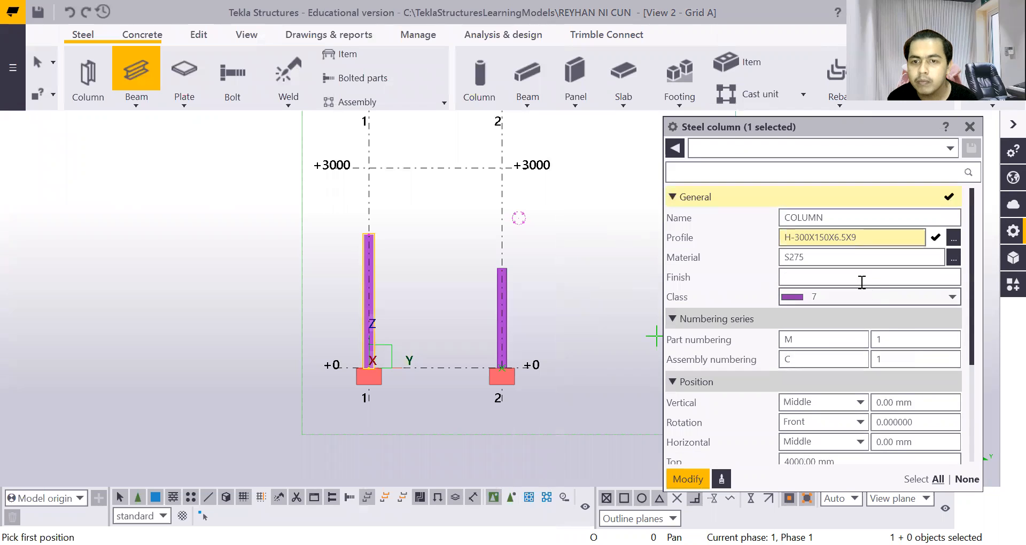
scroll(651, 418, "down", 1)
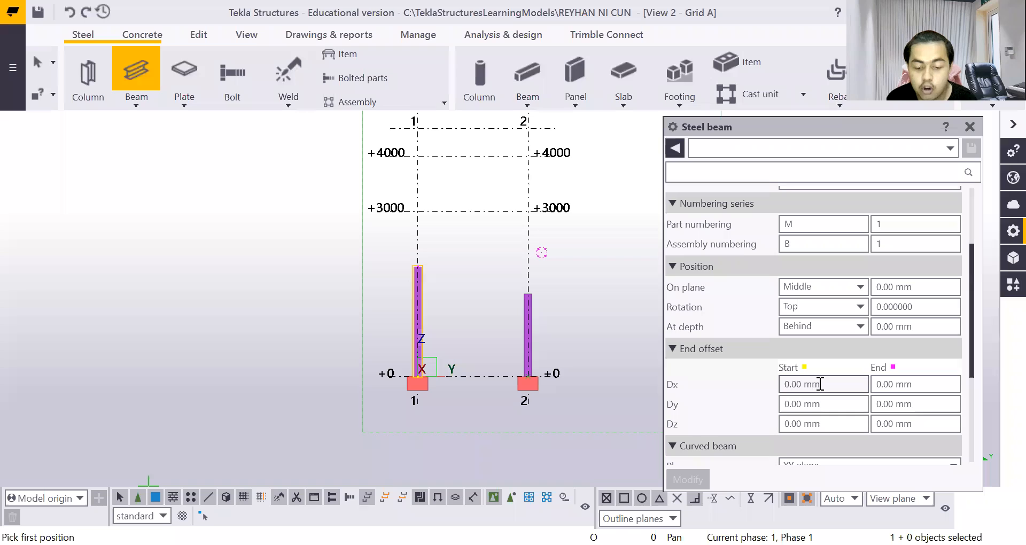
Set the steel beam's start end offset Dx to -1000 mm
left_click(804, 384)
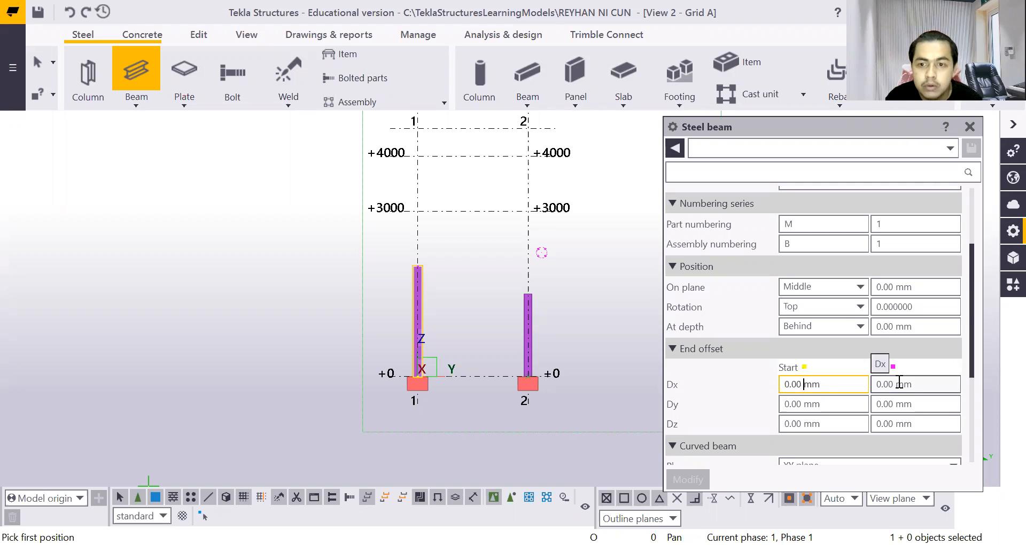
key("BackSpace")
key("BackSpace")
key("BackSpace")
key("BackSpace")
key("BackSpace")
type("-")
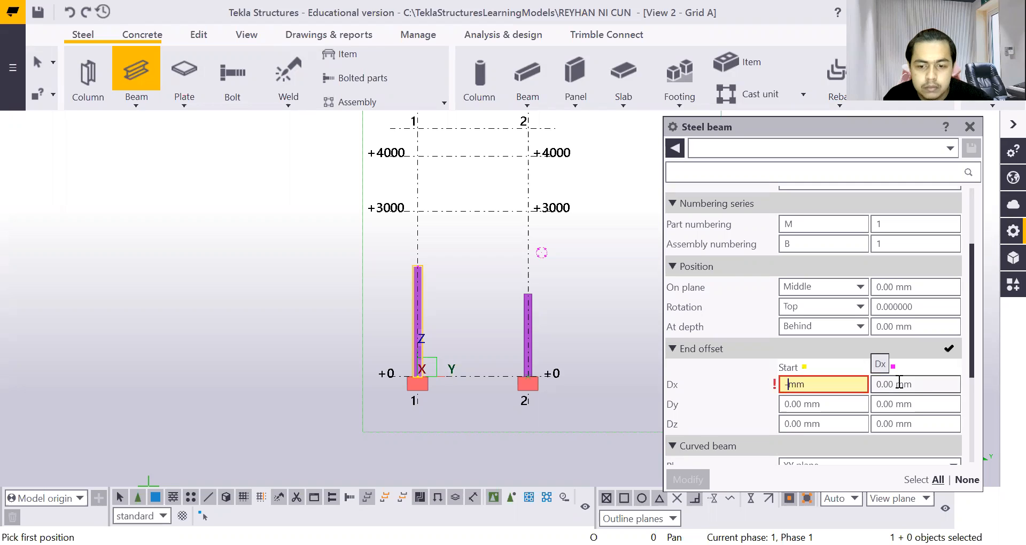
type("1000")
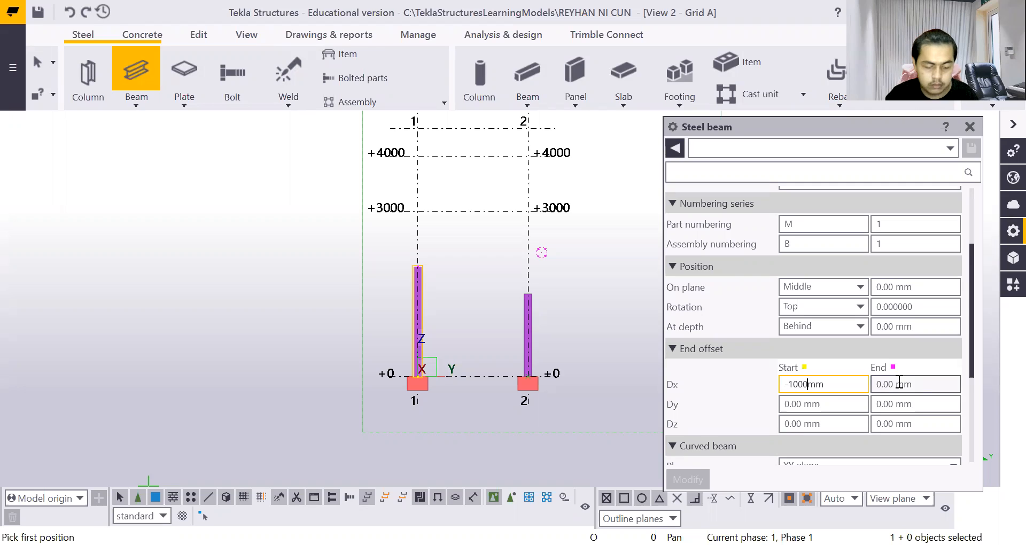
Set the steel beam's finishing end offset Dx to 10000 mm
left_click(893, 384)
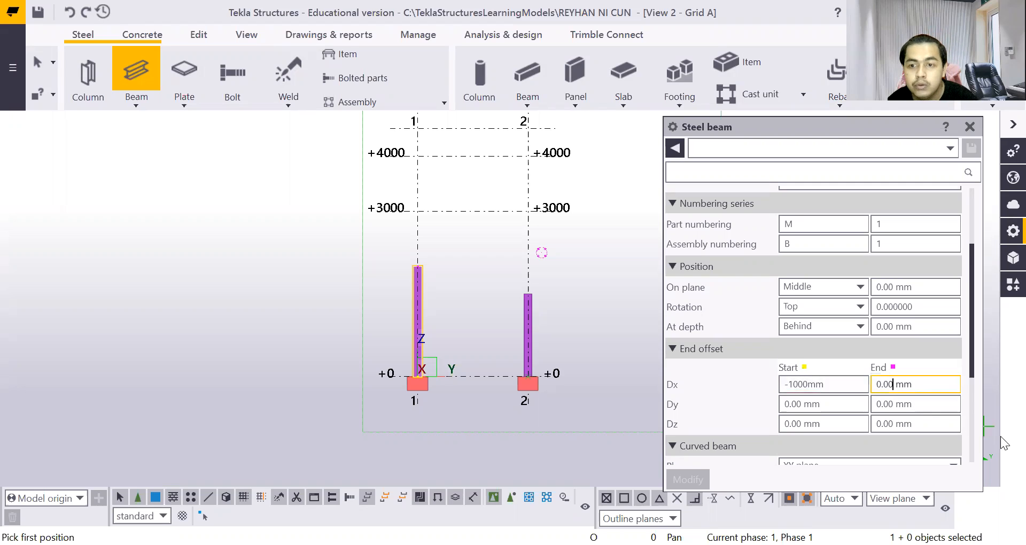
key("BackSpace")
key("BackSpace")
key("BackSpace")
type("10000")
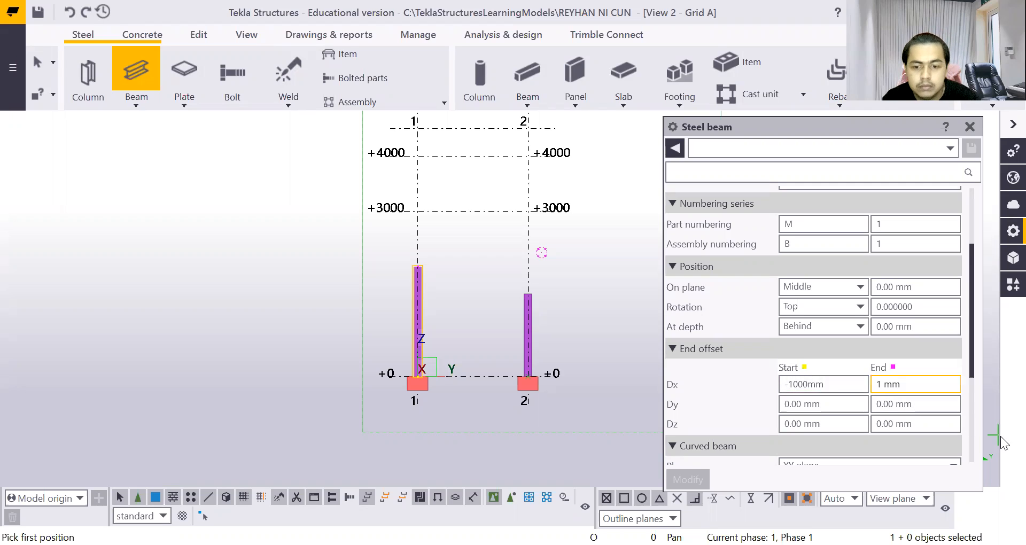
left_click(813, 383)
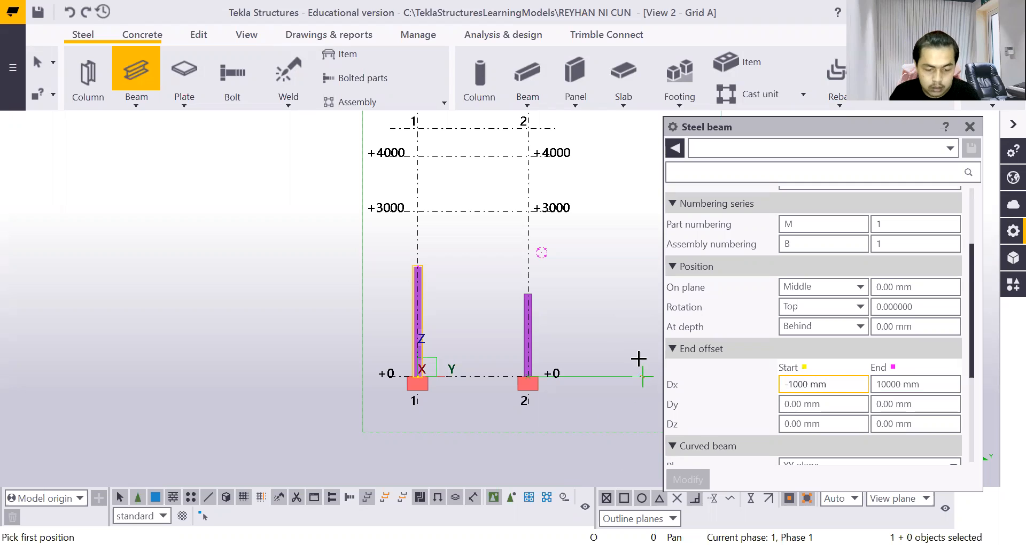
Place a sloped steel beam from the top of the grid 1 column to the top of the grid 2 column, then undo it
scroll(385, 278, "up", 2)
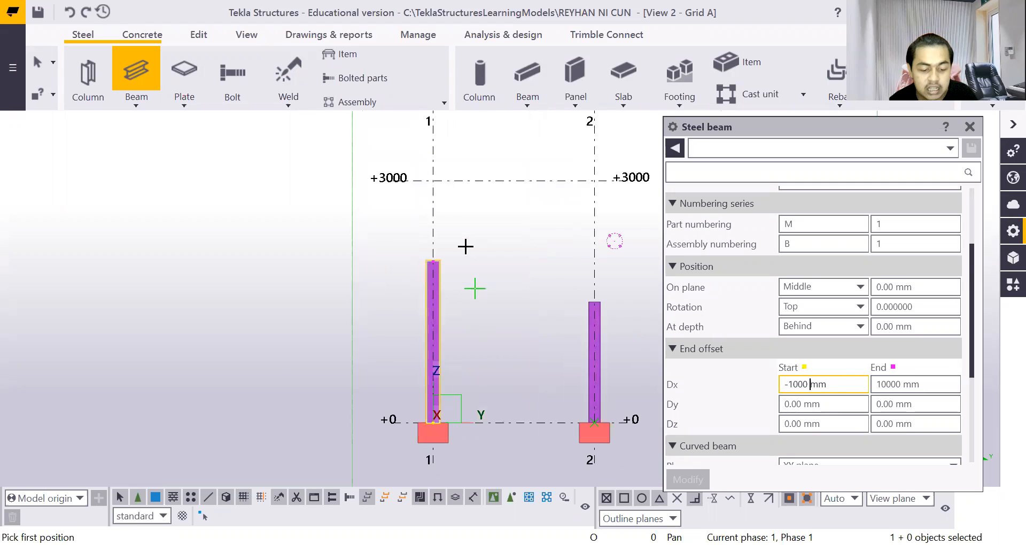
scroll(468, 246, "up", 3)
scroll(383, 250, "up", 1)
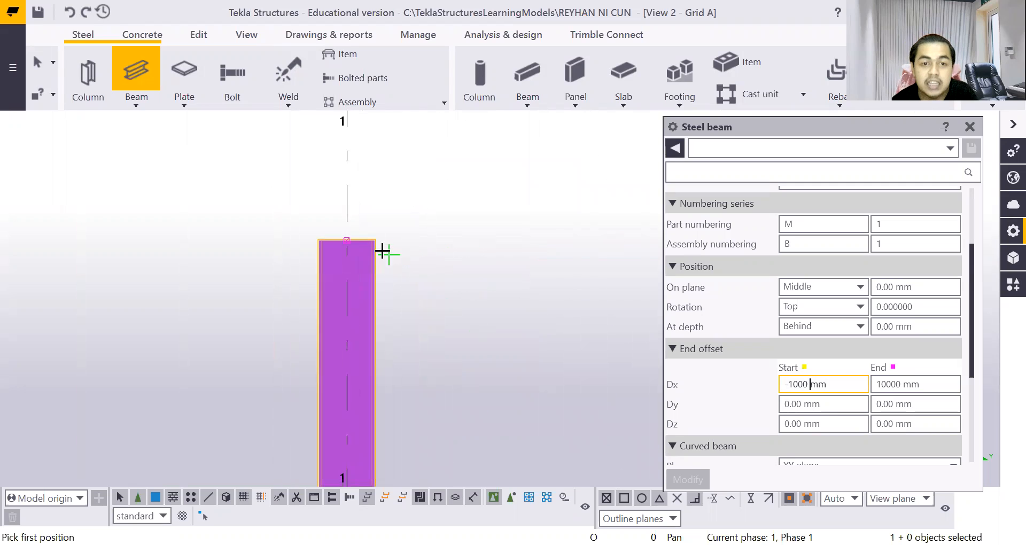
left_click(346, 247)
scroll(406, 256, "down", 5)
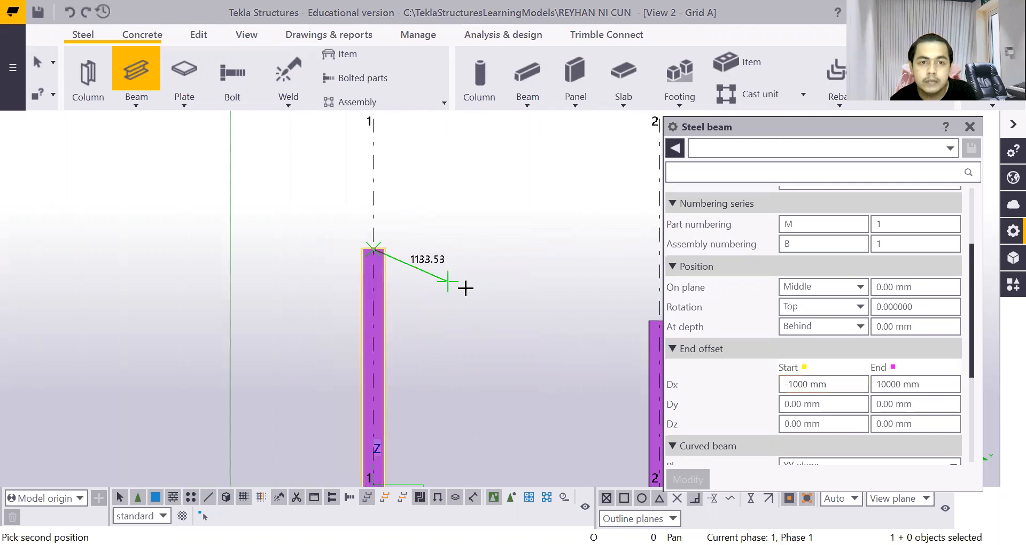
scroll(562, 307, "up", 4)
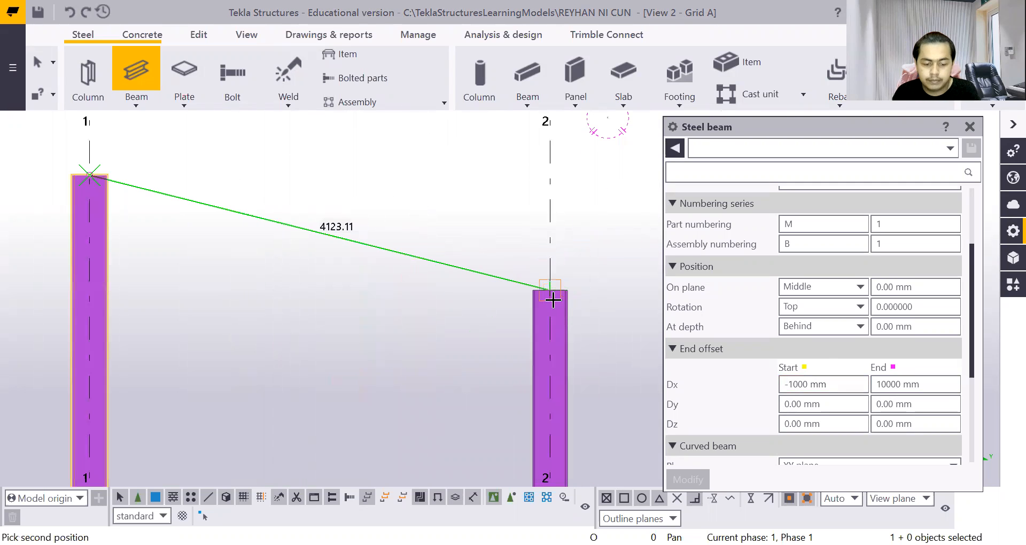
left_click(554, 300)
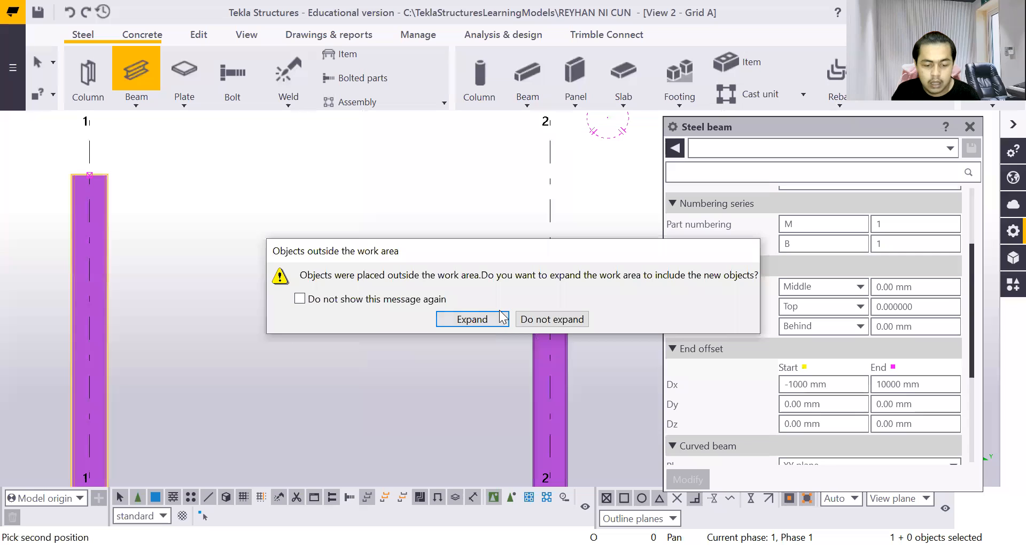
left_click(533, 319)
scroll(645, 387, "up", 1)
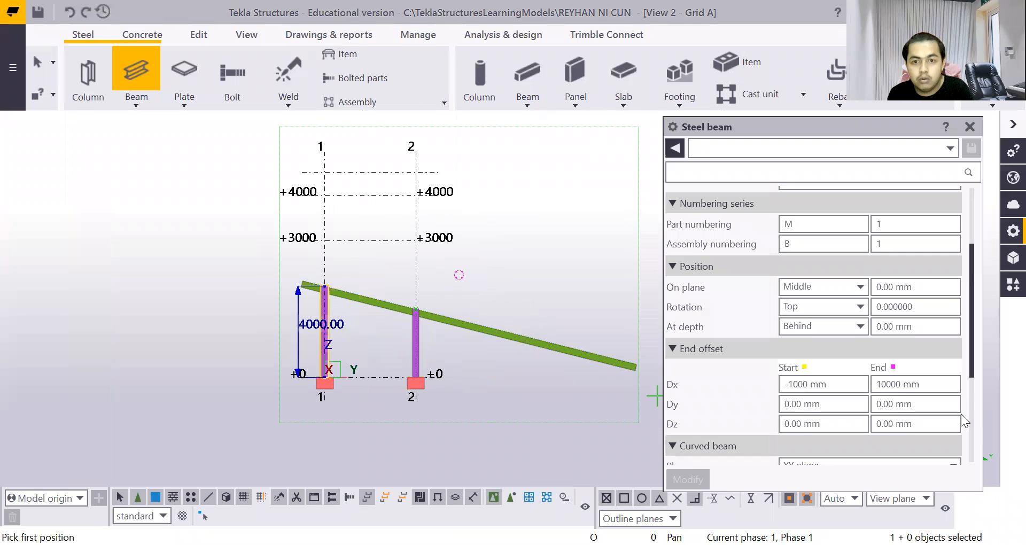
scroll(638, 370, "down", 2)
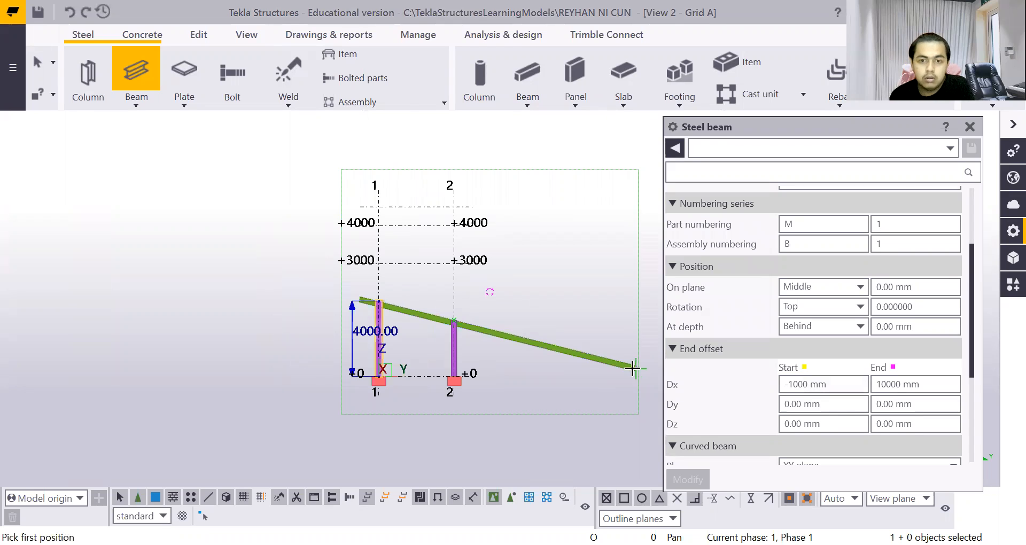
key("ctrl+z")
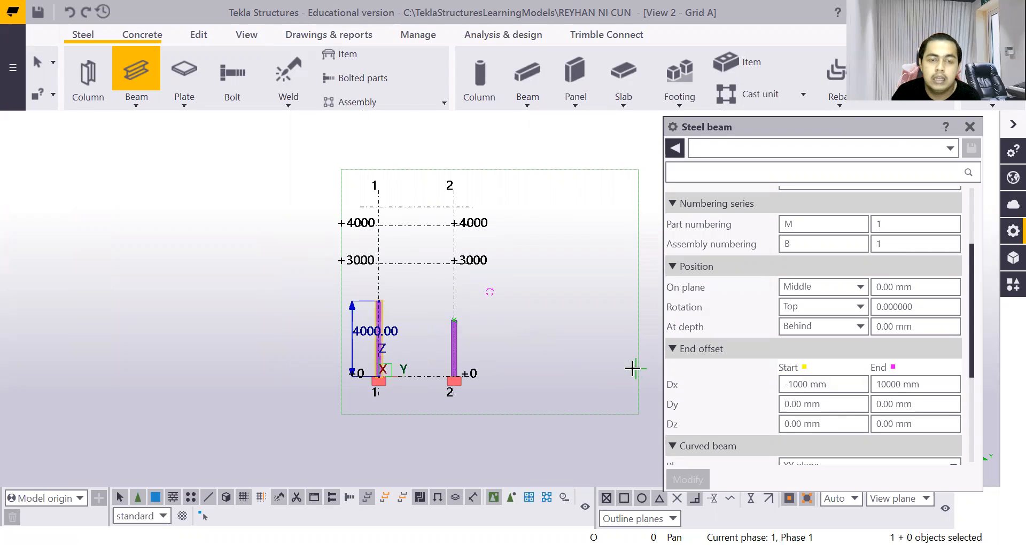
Set the finishing end offset Dx to 1000 mm and place a steel beam from the grid 1 column top to the grid 2 column top
left_click(894, 384)
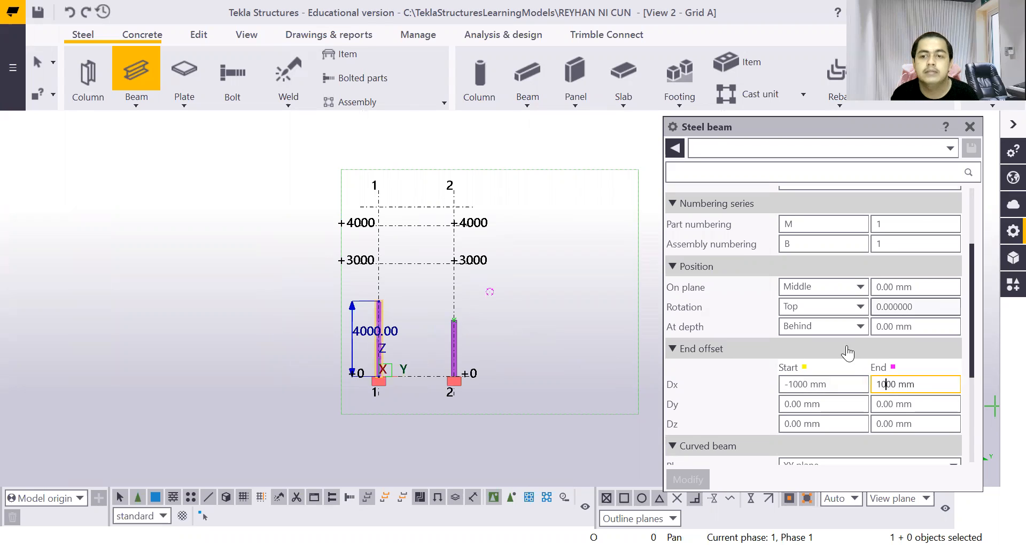
scroll(333, 289, "up", 5)
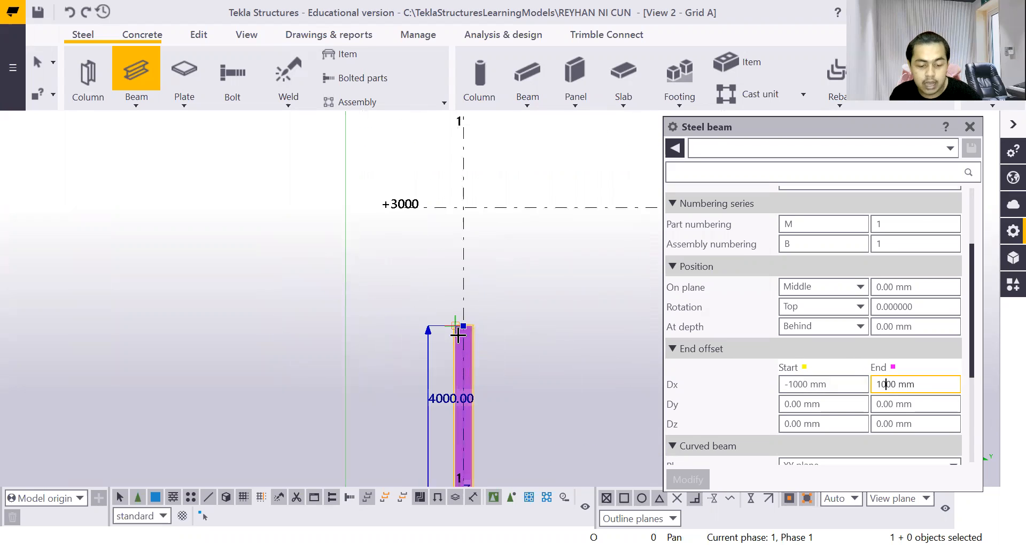
scroll(469, 331, "up", 3)
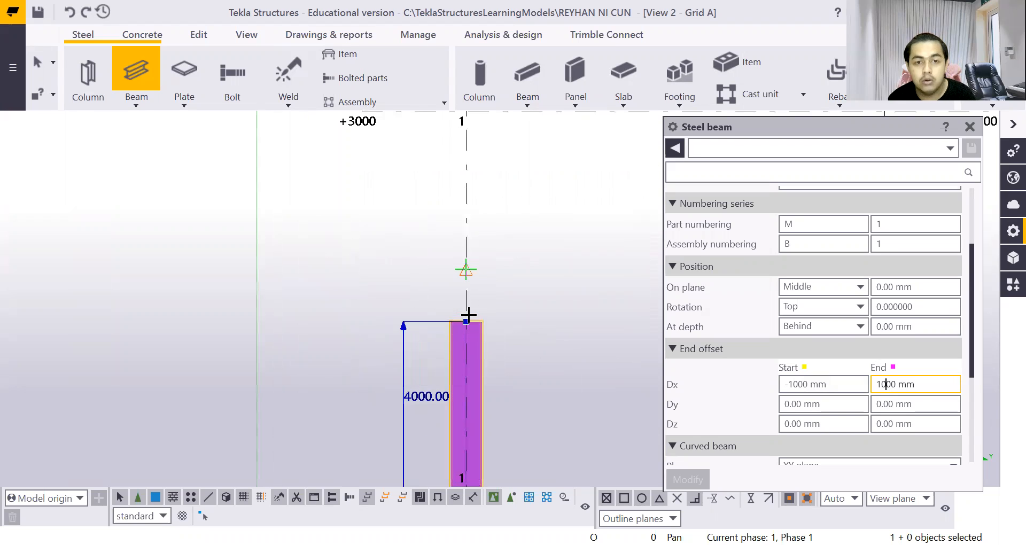
left_click(467, 318)
scroll(467, 318, "down", 5)
scroll(580, 349, "up", 8)
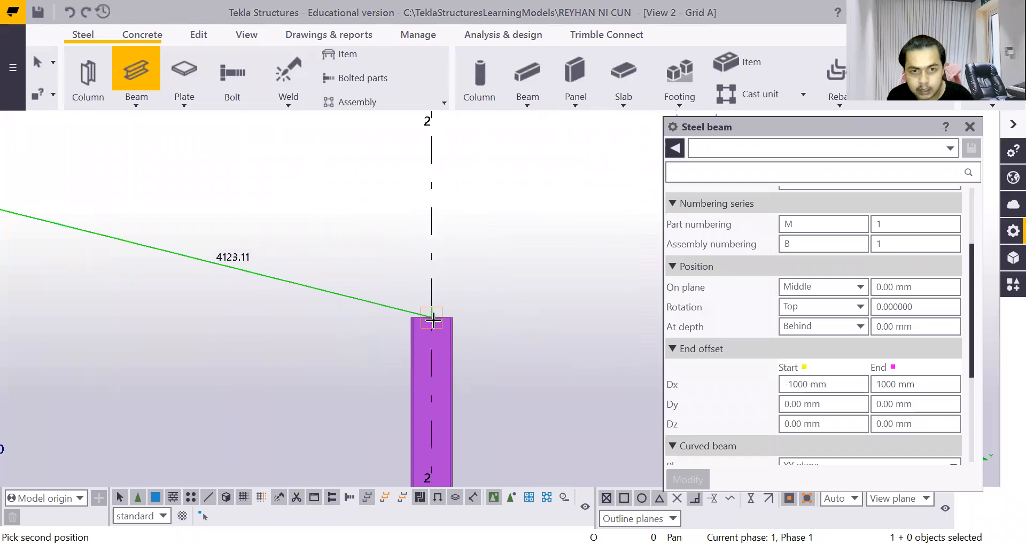
left_click(429, 318)
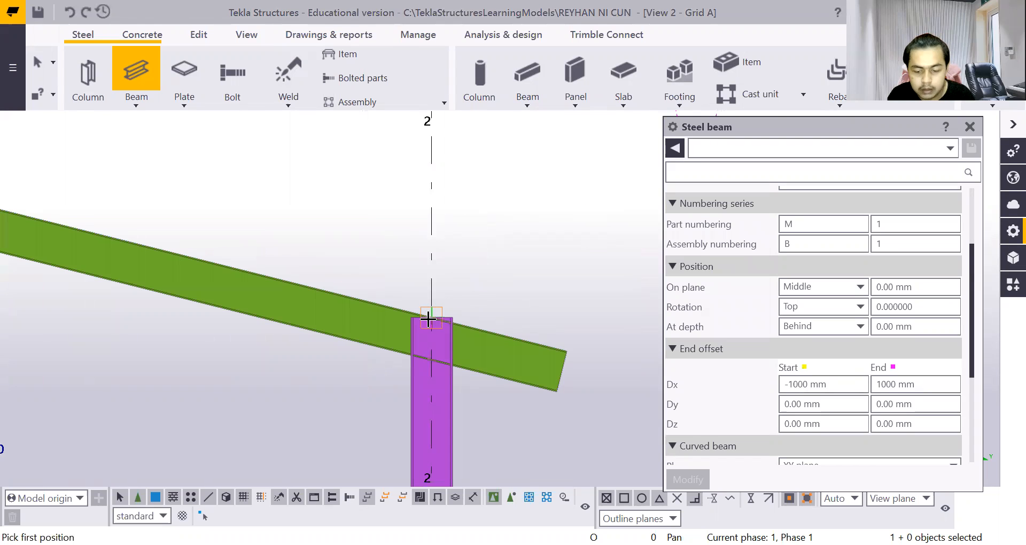
scroll(578, 291, "down", 6)
scroll(677, 246, "down", 3)
scroll(491, 270, "down", 3)
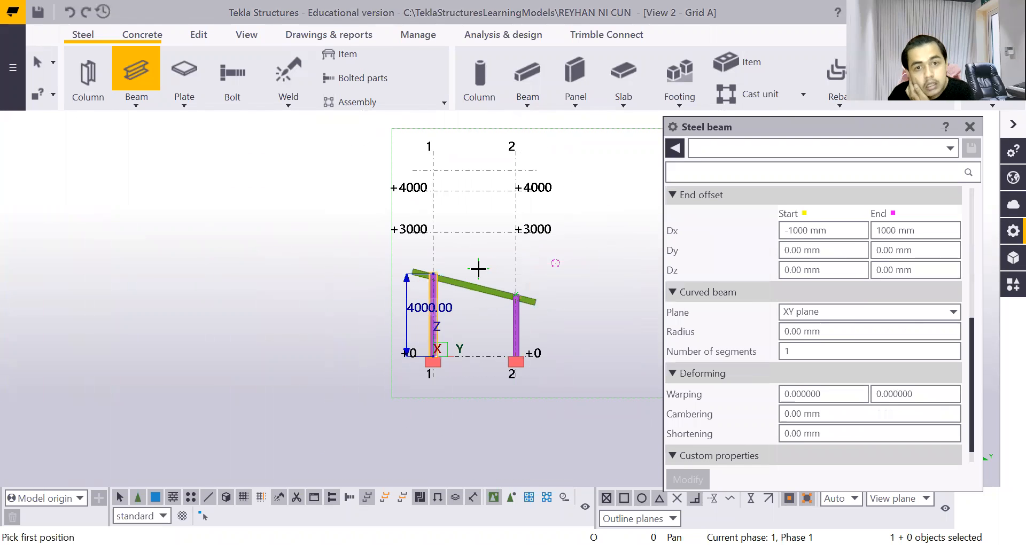
End the steel beam command and deselect the steel column in the Grid A view
right_click(329, 267)
left_click(348, 275)
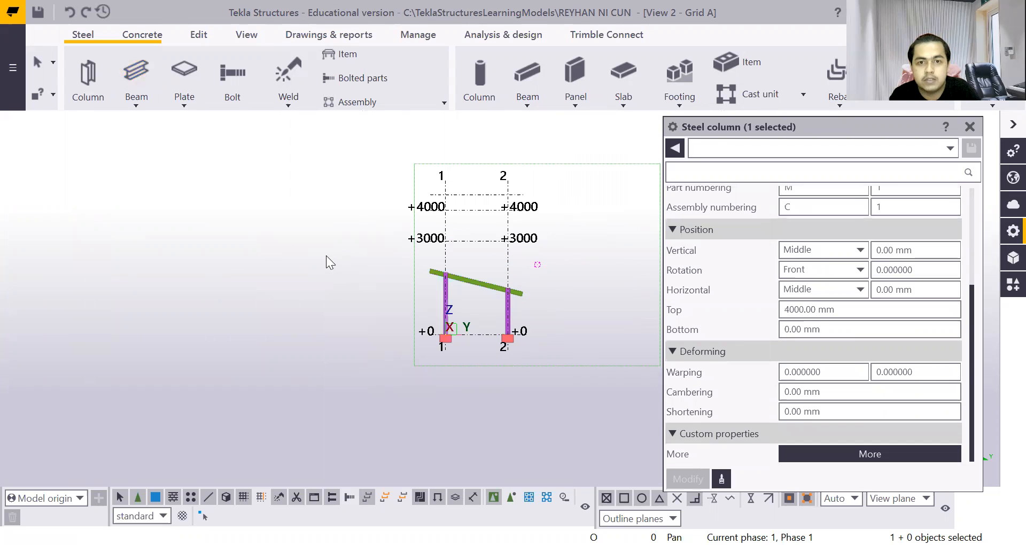
left_click(326, 256)
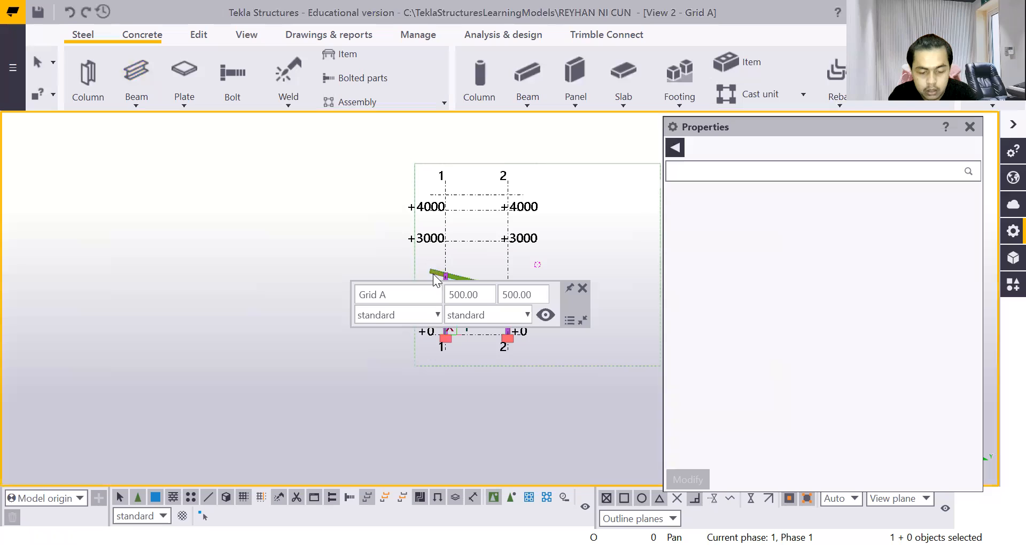
scroll(435, 271, "down", 2)
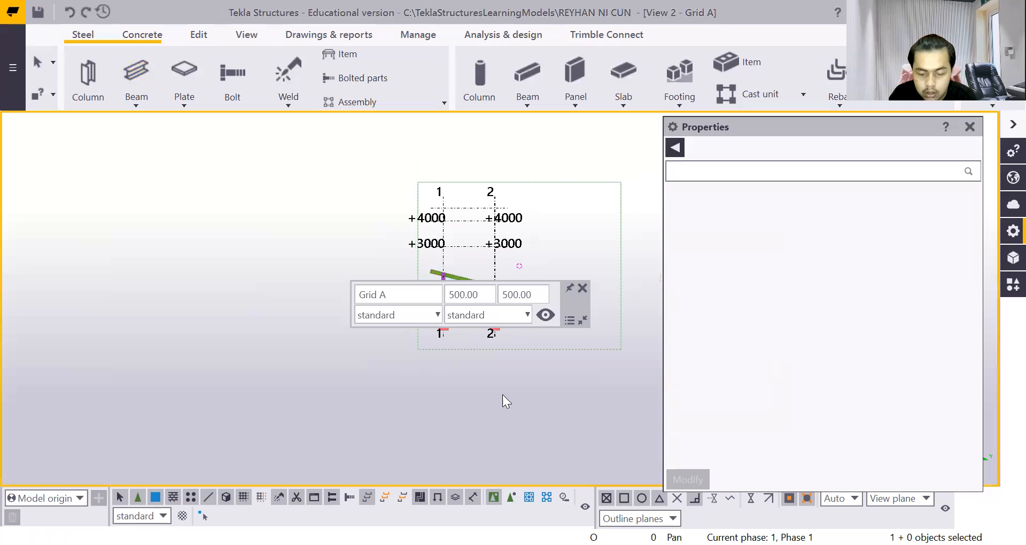
right_click(577, 385)
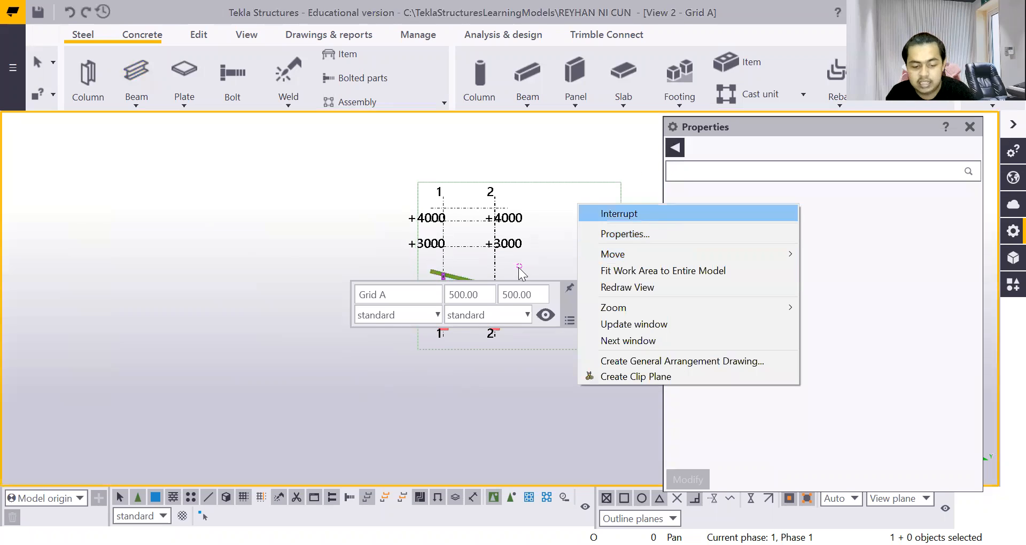
left_click(652, 219)
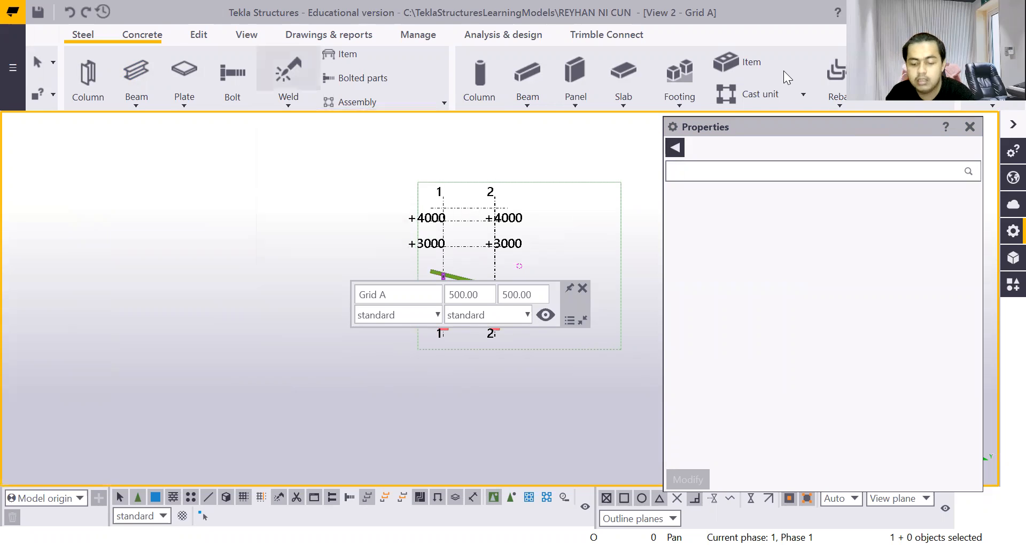
Switch to the View 1 - 3d view, close the object properties and interrupt the active command
left_click(993, 105)
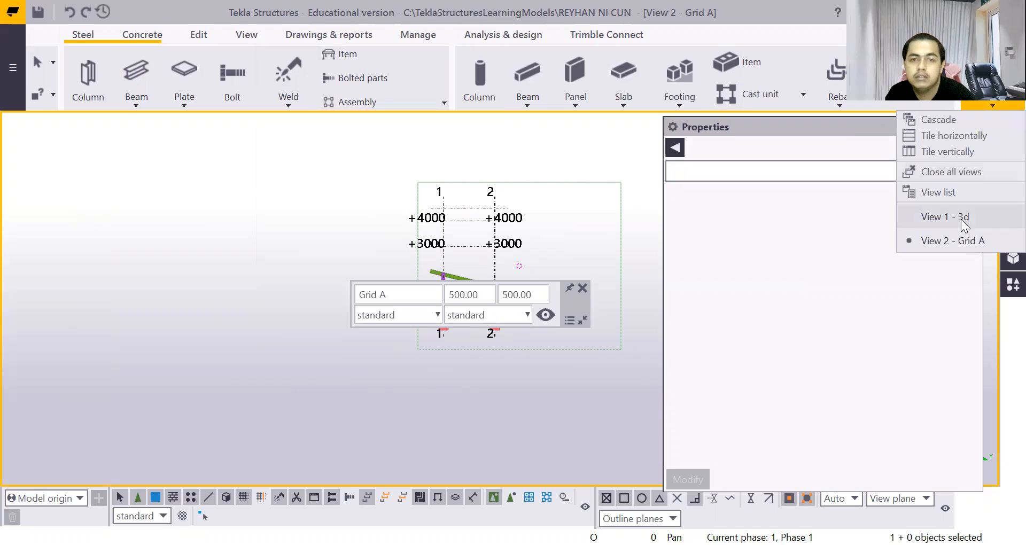
left_click(964, 218)
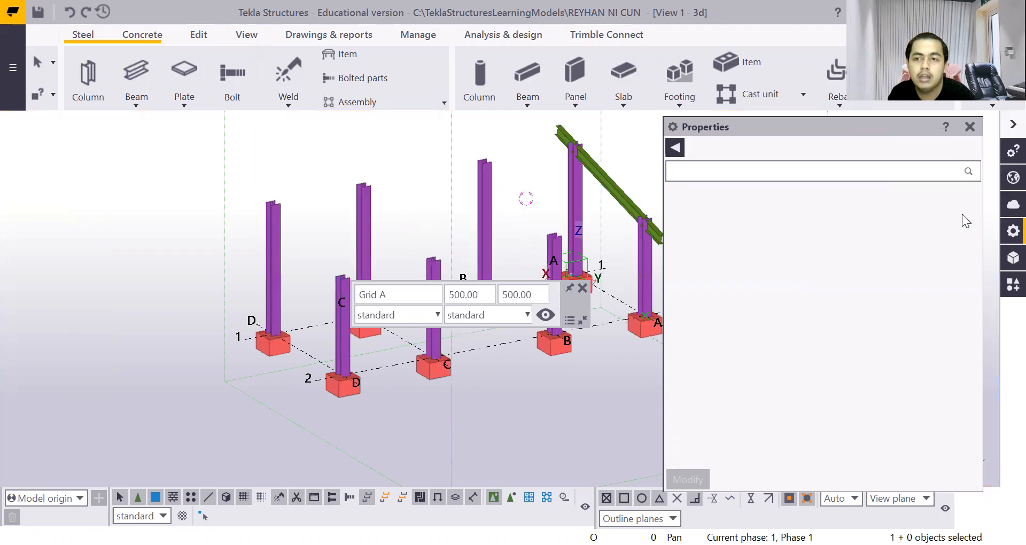
scroll(617, 244, "down", 3)
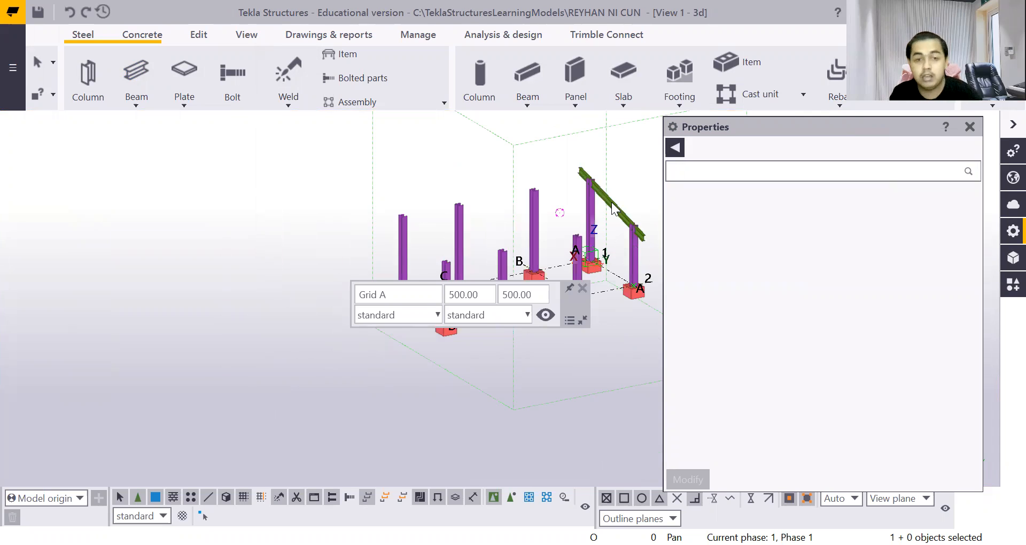
scroll(615, 243, "up", 3)
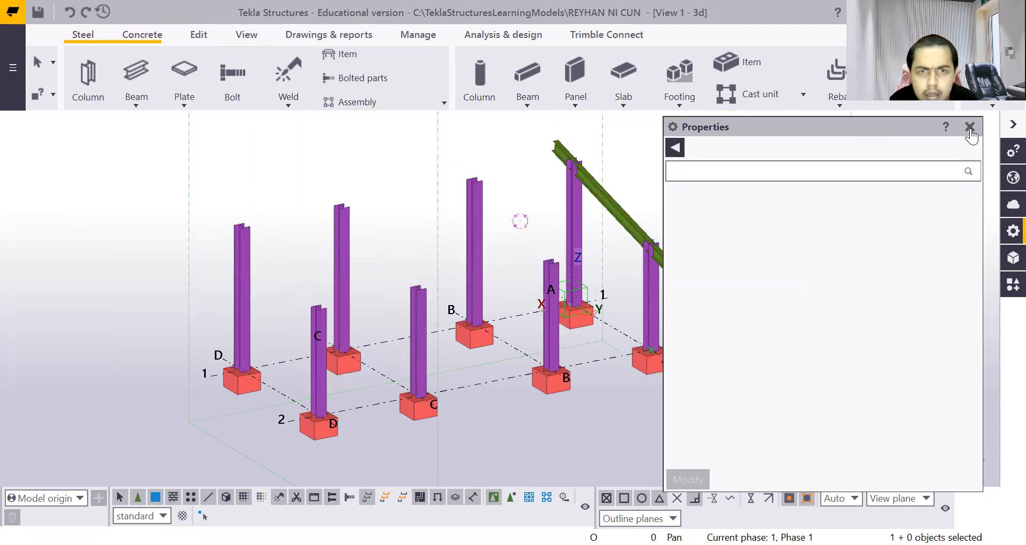
right_click(762, 209)
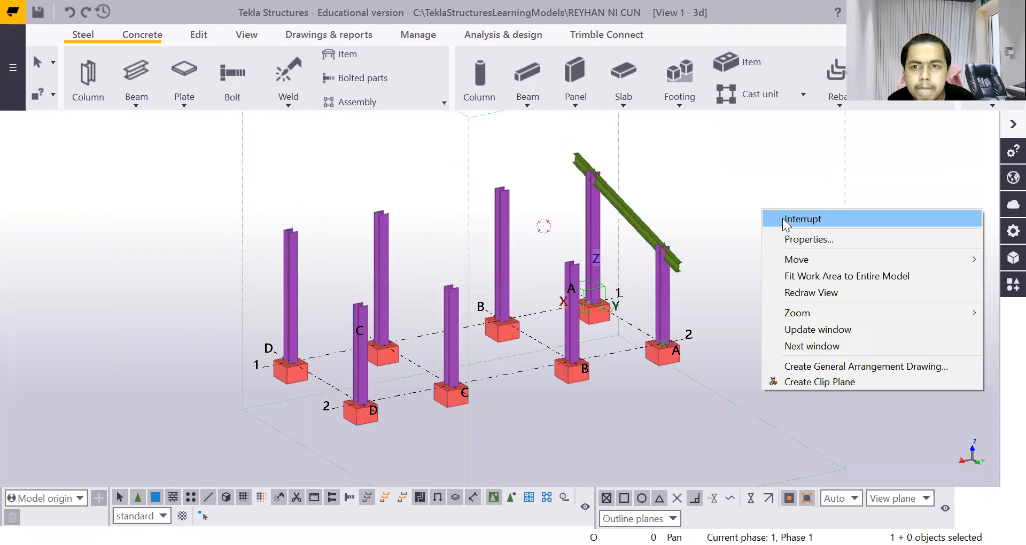
left_click(782, 218)
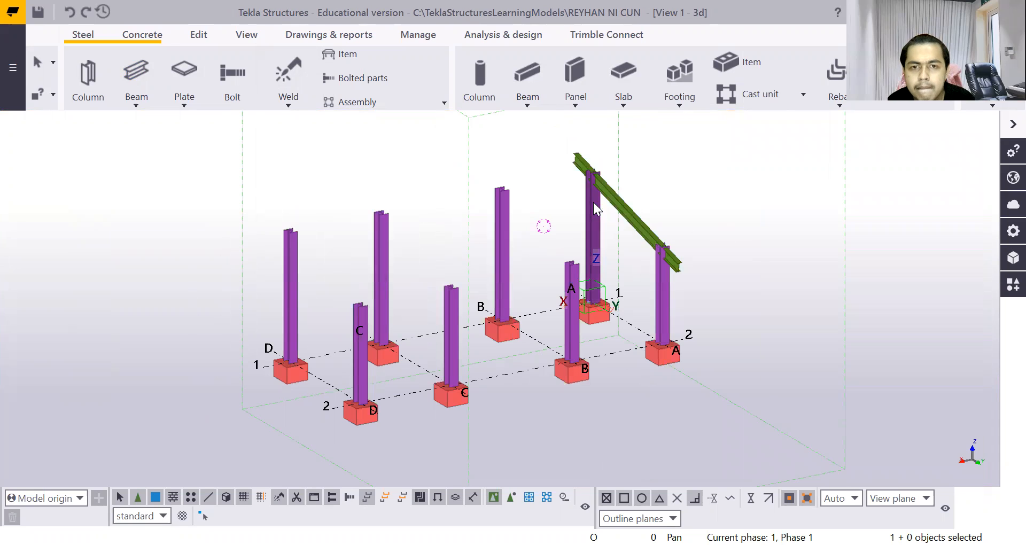
Copy the sloped grid A steel beam linearly once with dX 3000 mm onto the grid B columns
left_click(623, 208)
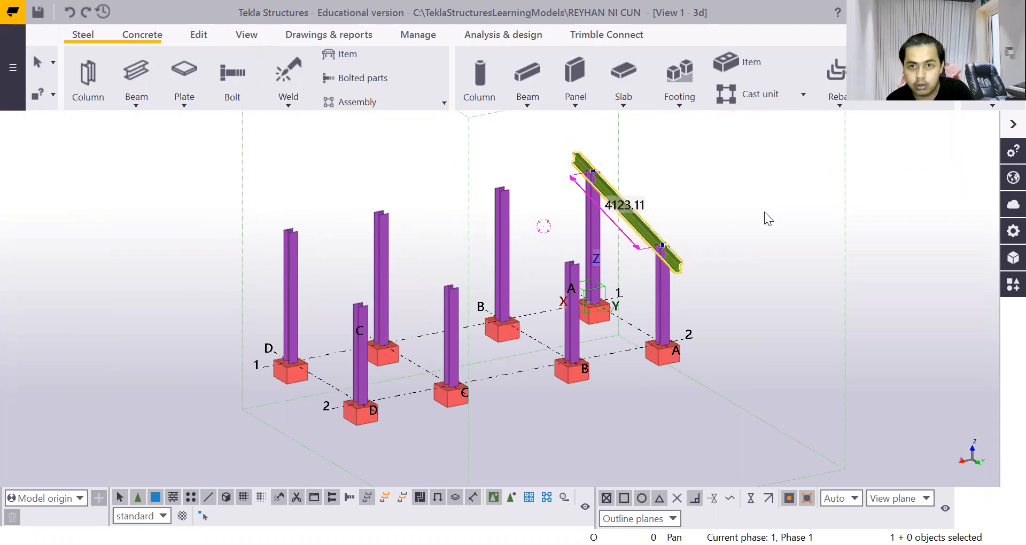
left_click(970, 128)
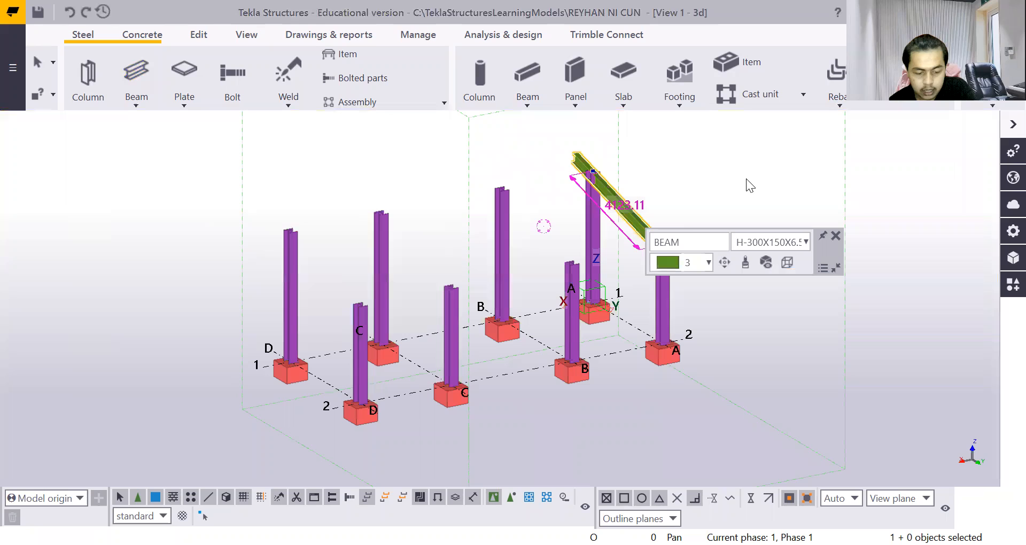
right_click(746, 178)
mouse_move(798, 251)
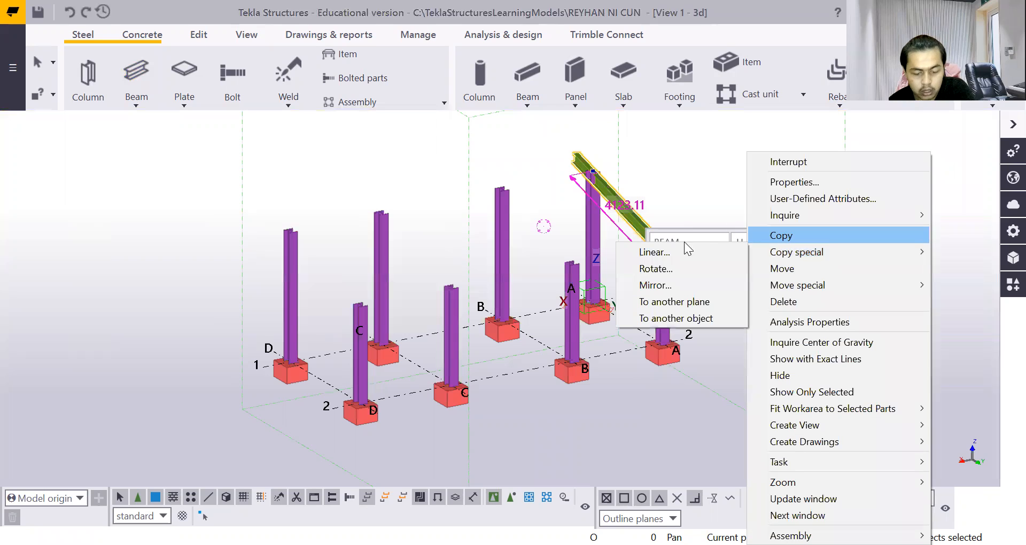
left_click(682, 249)
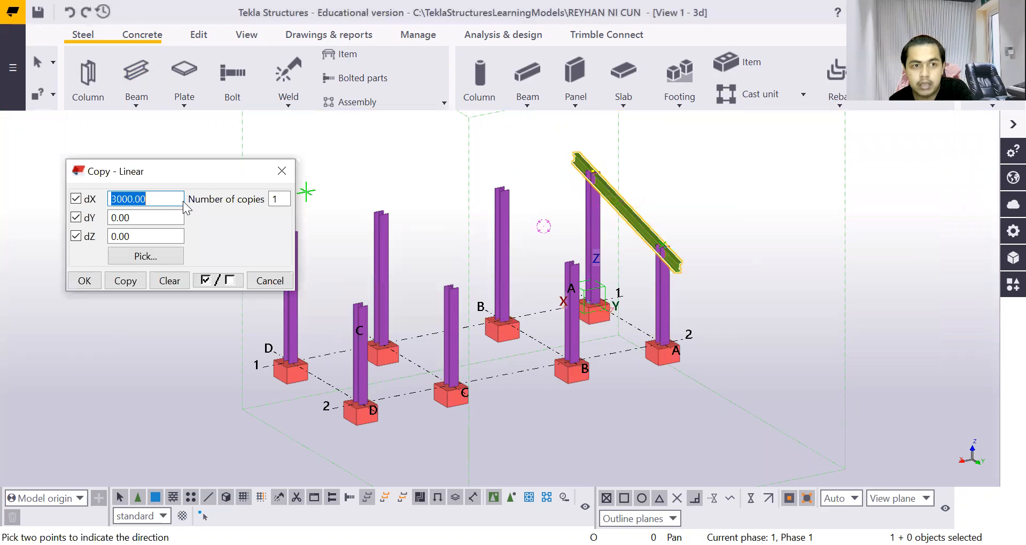
left_click(136, 282)
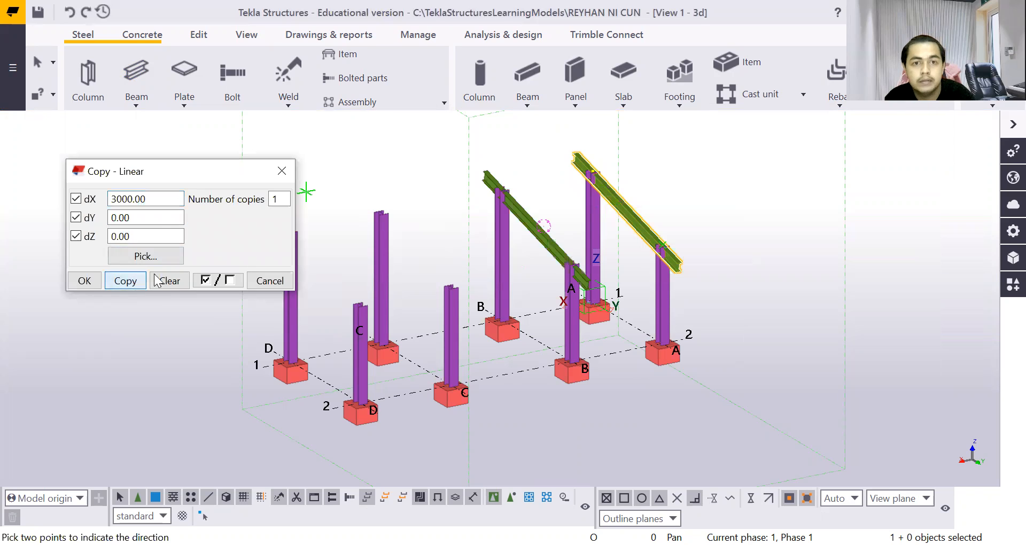
Copy the same sloped beam once with dX 7000 mm onto the grid C columns
left_click(124, 199)
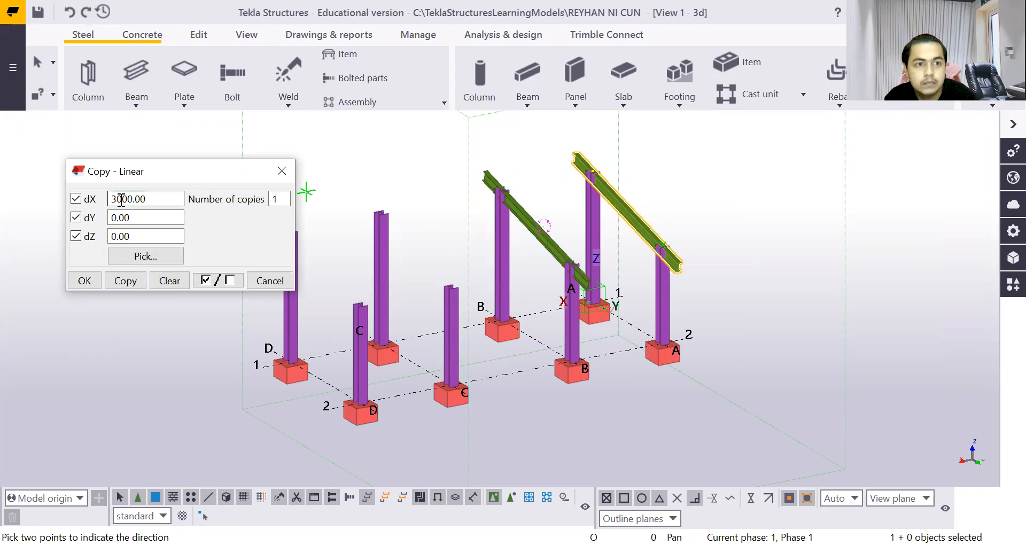
key("BackSpace")
key("BackSpace")
type("7")
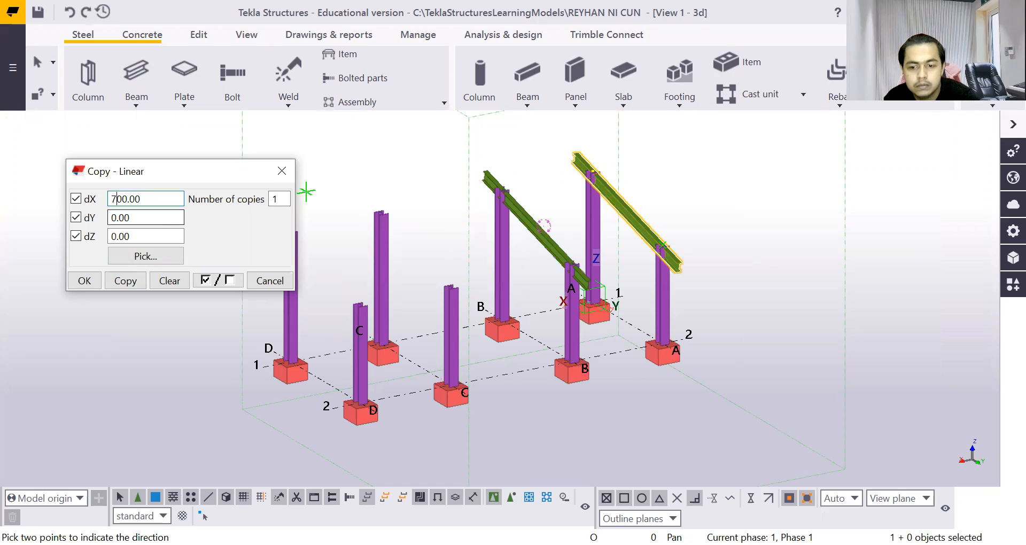
type("0")
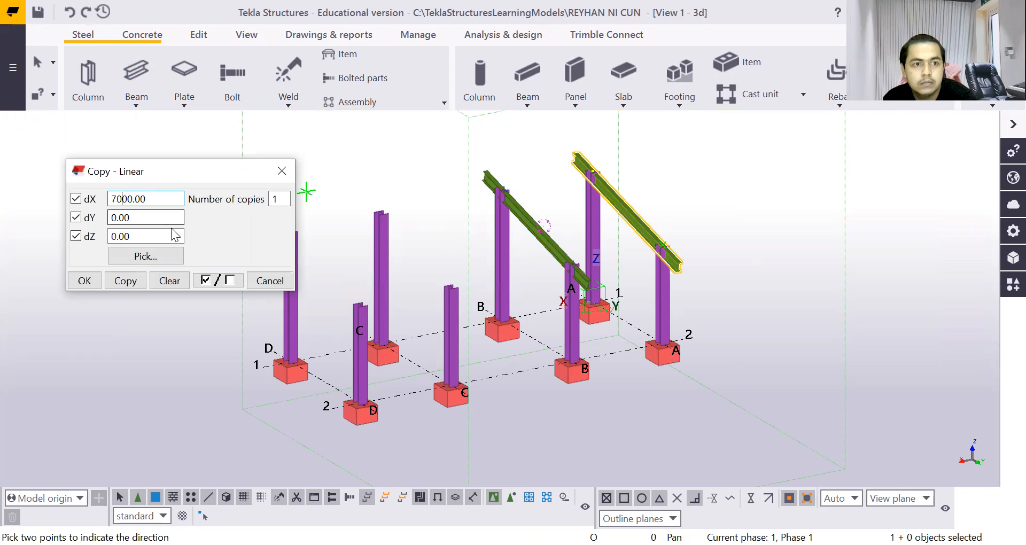
left_click(126, 281)
Copy the same sloped beam once with dX 10000 mm onto the grid D columns and close the linear copy dialog
left_click(121, 199)
key("BackSpace")
key("BackSpace")
type("10")
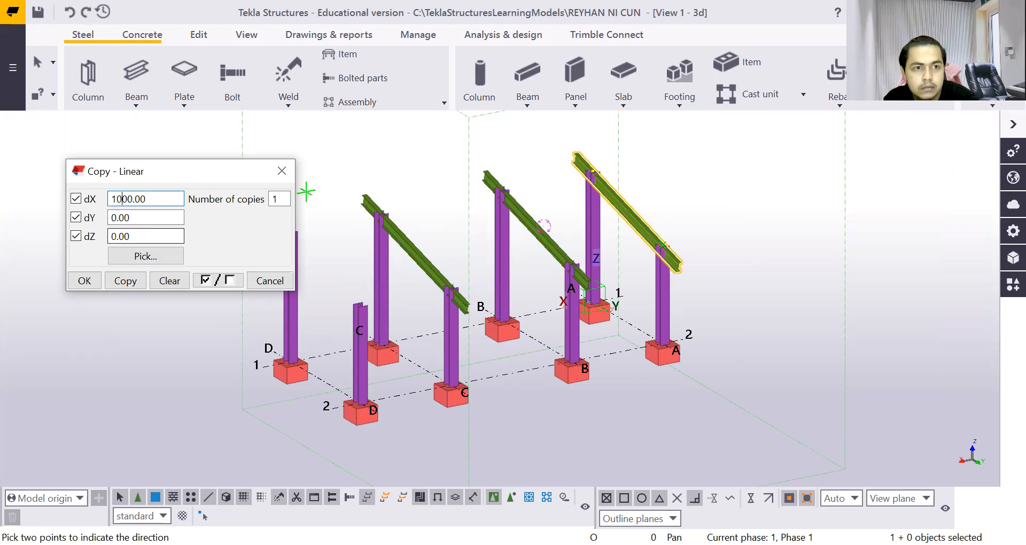
type("0")
left_click(125, 281)
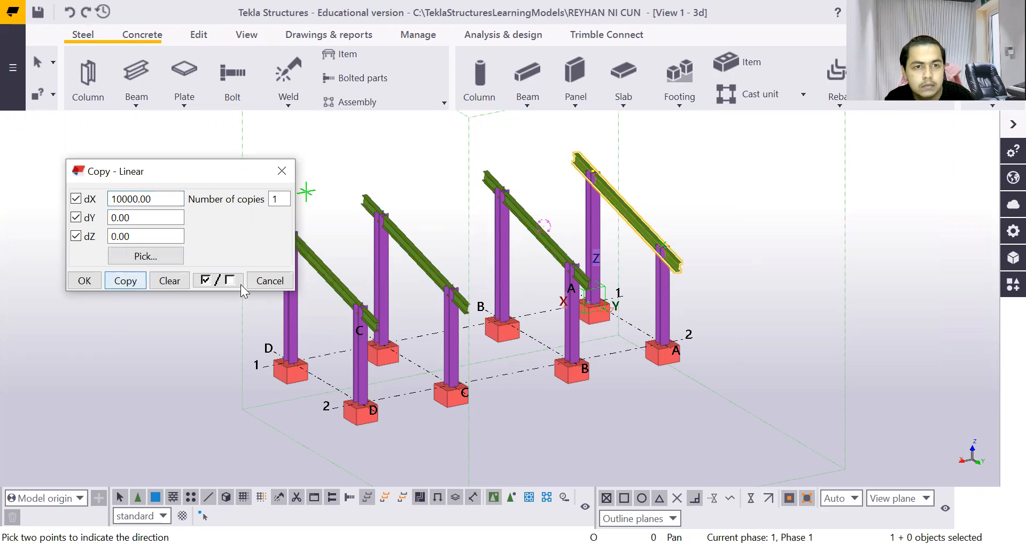
left_click(84, 280)
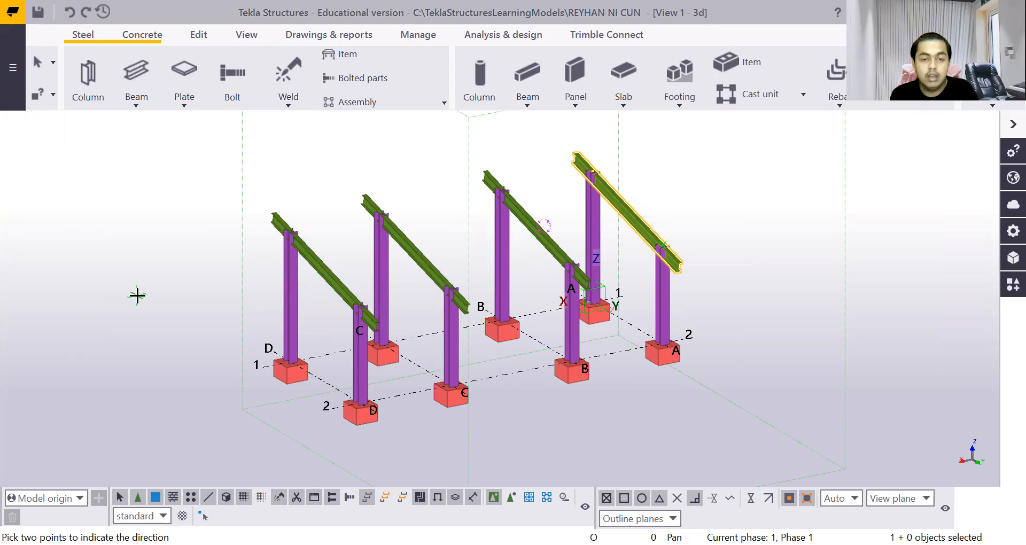
Start the concrete Beam command and open the concrete beam properties
scroll(534, 378, "down", 2)
scroll(540, 430, "up", 1)
middle_click_drag(621, 354, 540, 369)
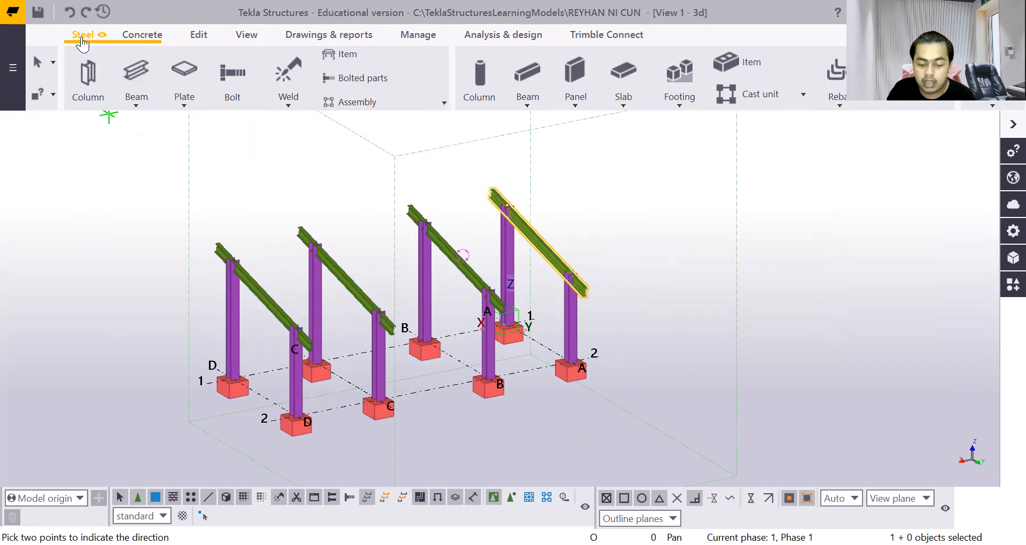
left_click(133, 36)
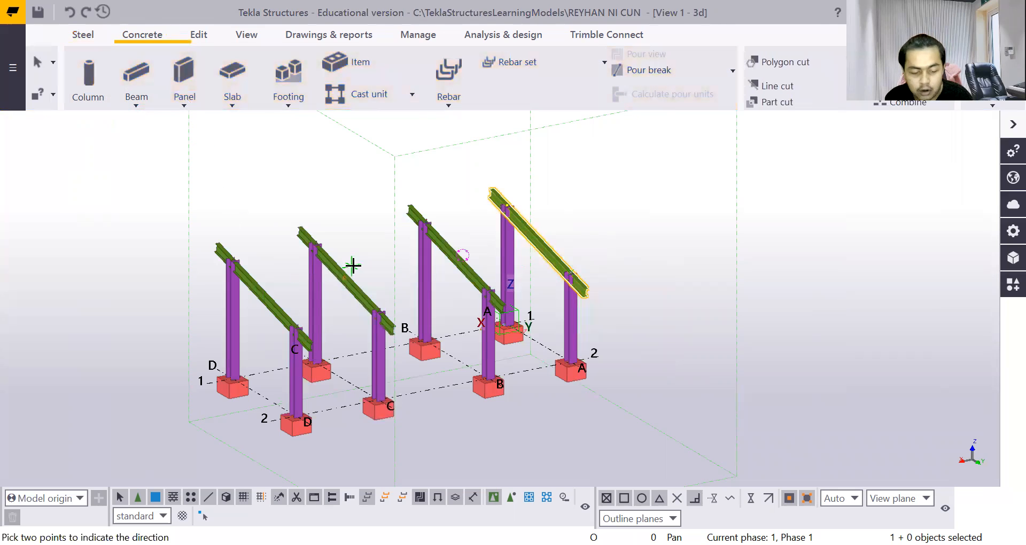
left_click(124, 80)
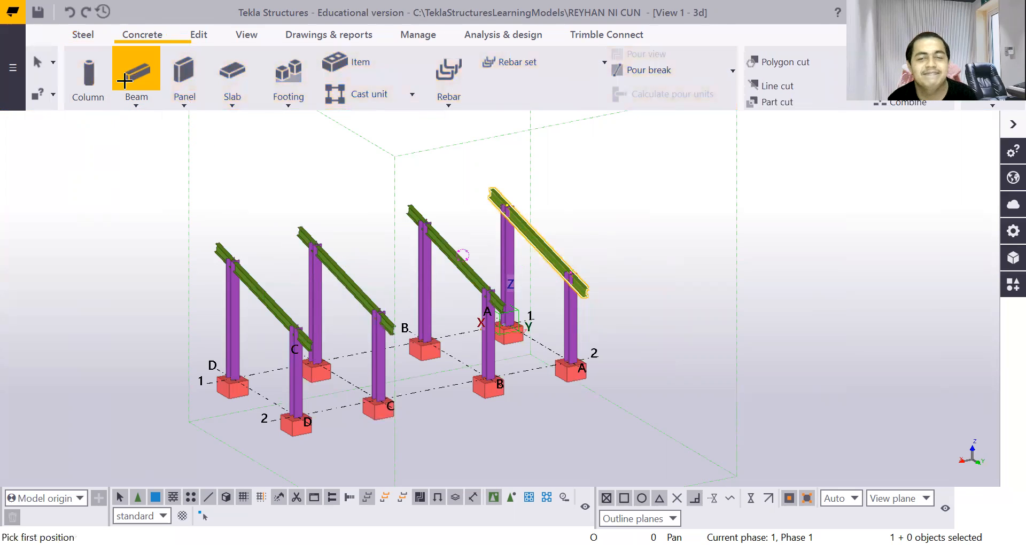
double_click(124, 81)
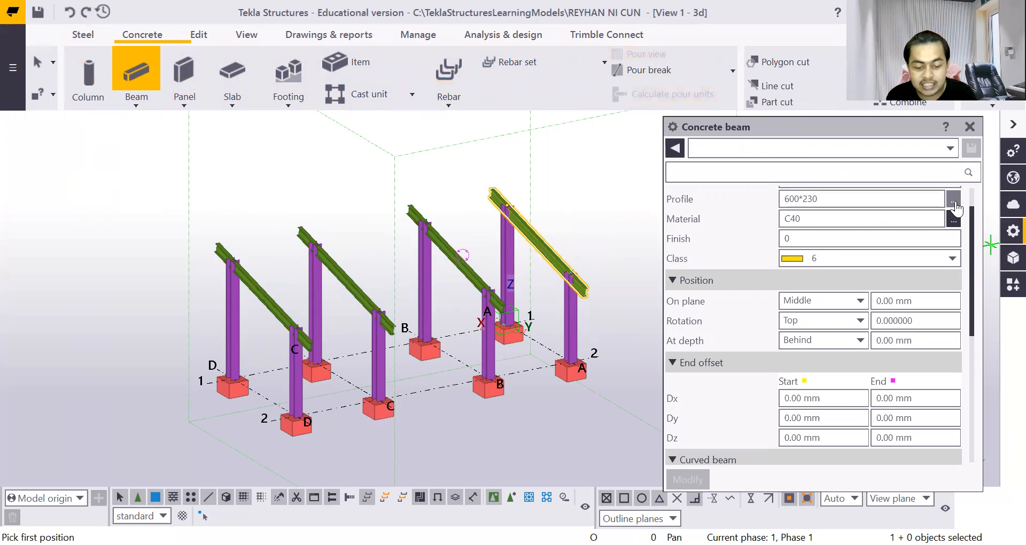
Browse the profile catalog for the concrete beam, checking the plate profiles and the other profile types
left_click(954, 198)
scroll(63, 310, "down", 2)
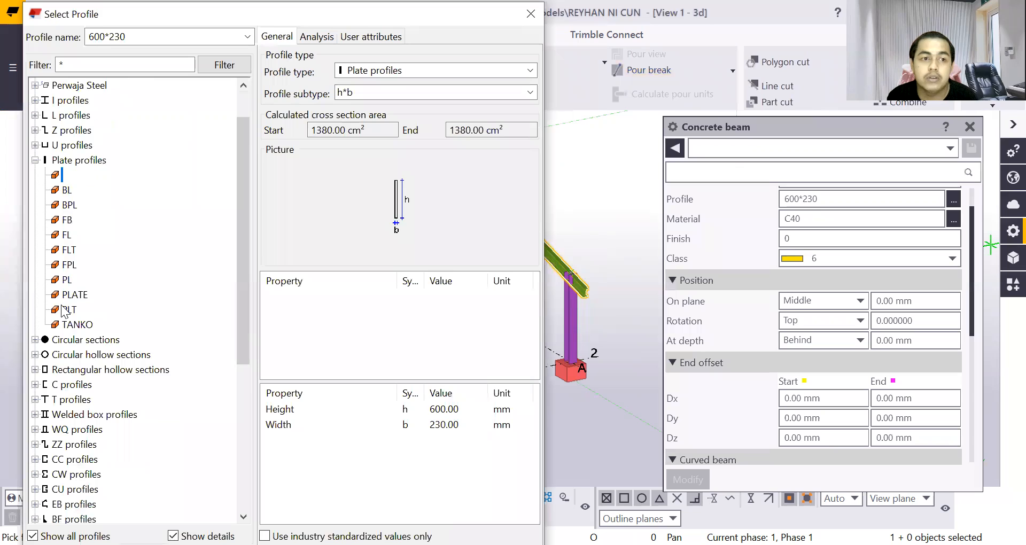
scroll(63, 310, "up", 2)
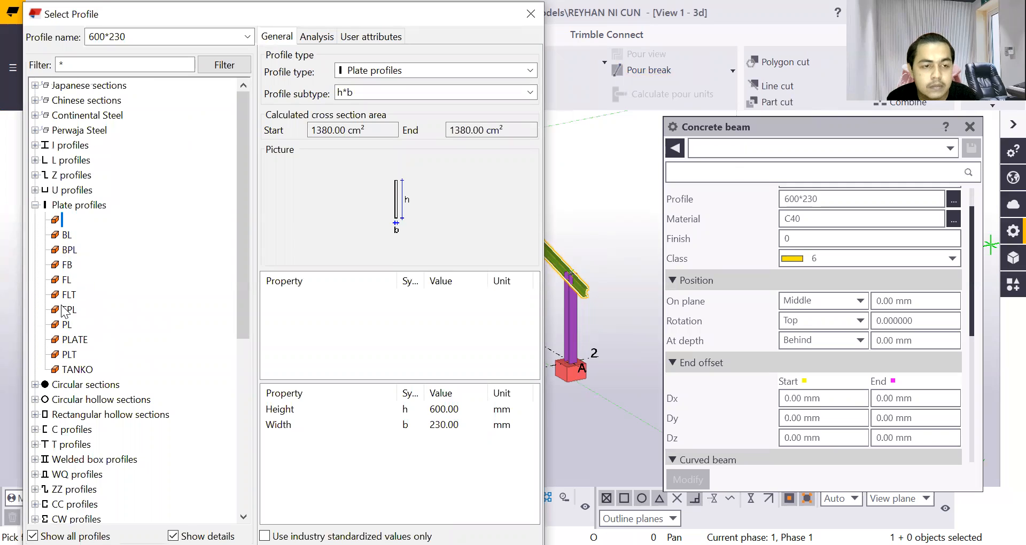
scroll(64, 313, "down", 1)
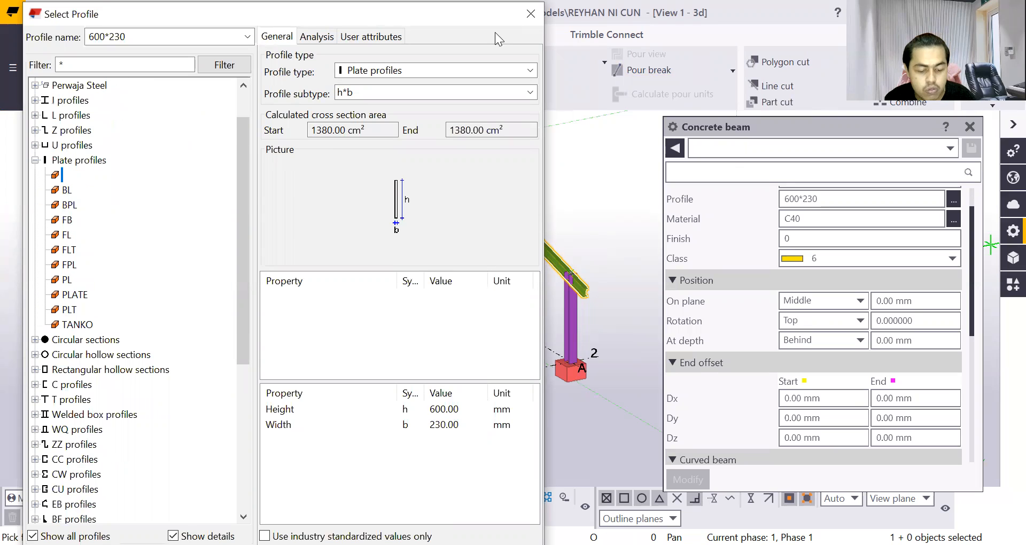
scroll(98, 362, "down", 1)
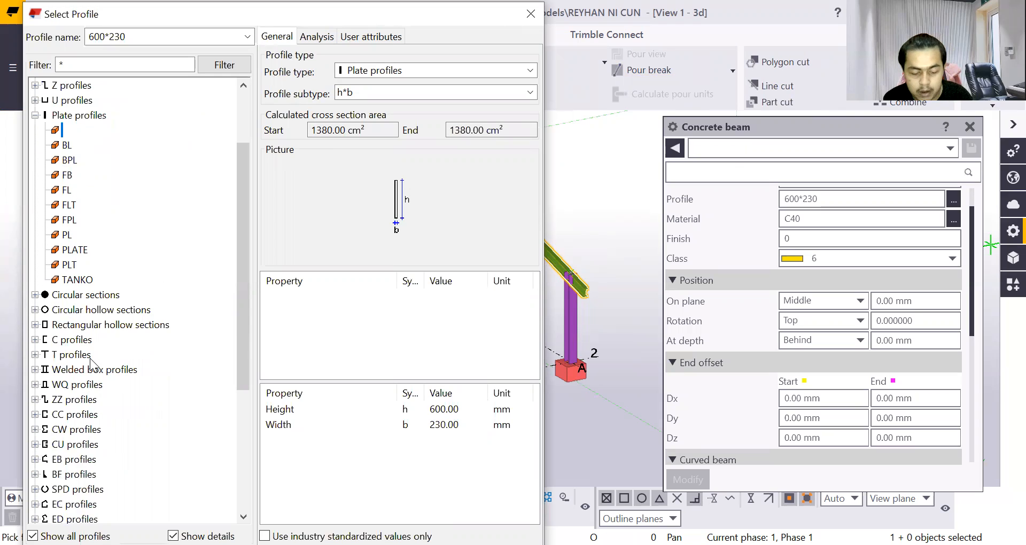
scroll(94, 365, "up", 2)
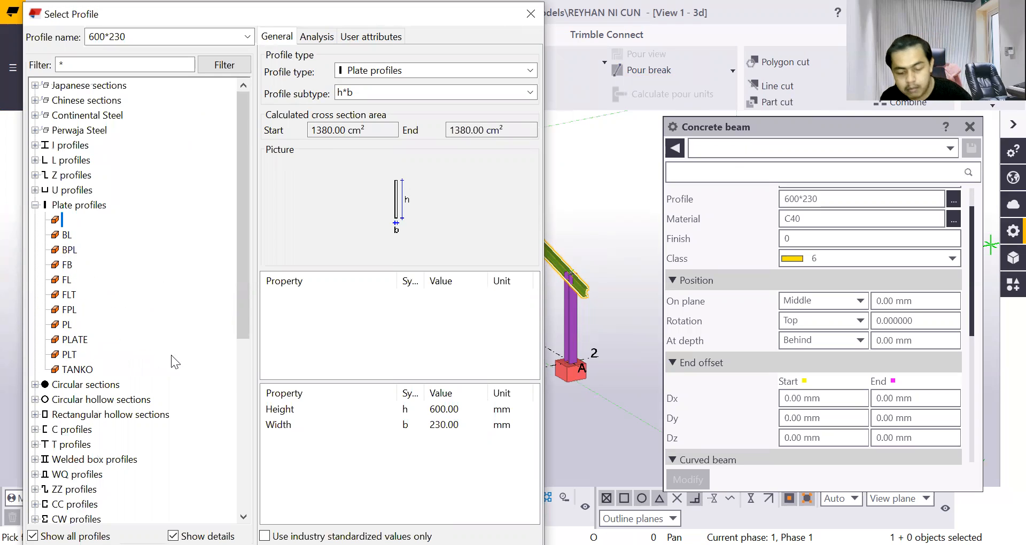
Set the concrete beam's profile to 300*200 and close the profile catalog
left_click(817, 199)
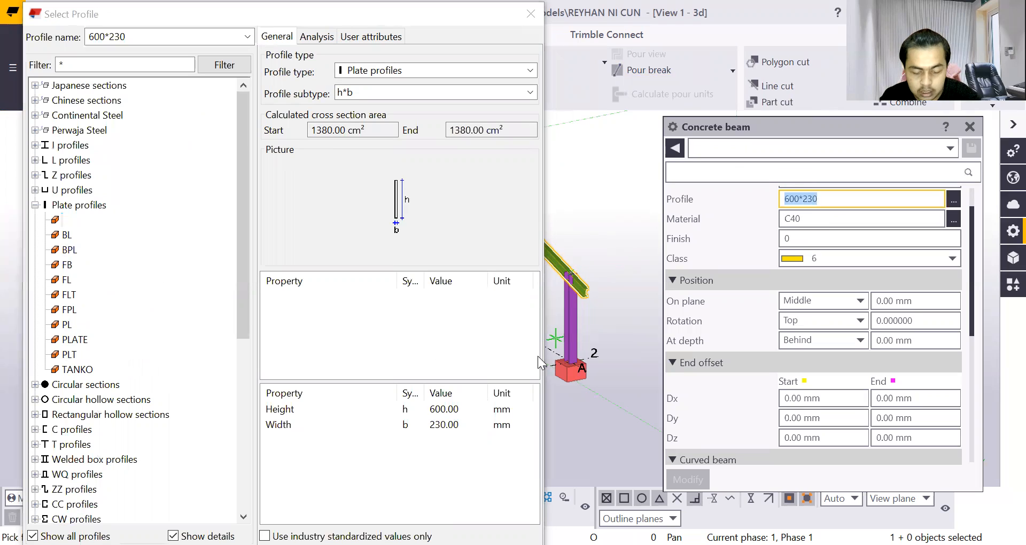
type("300")
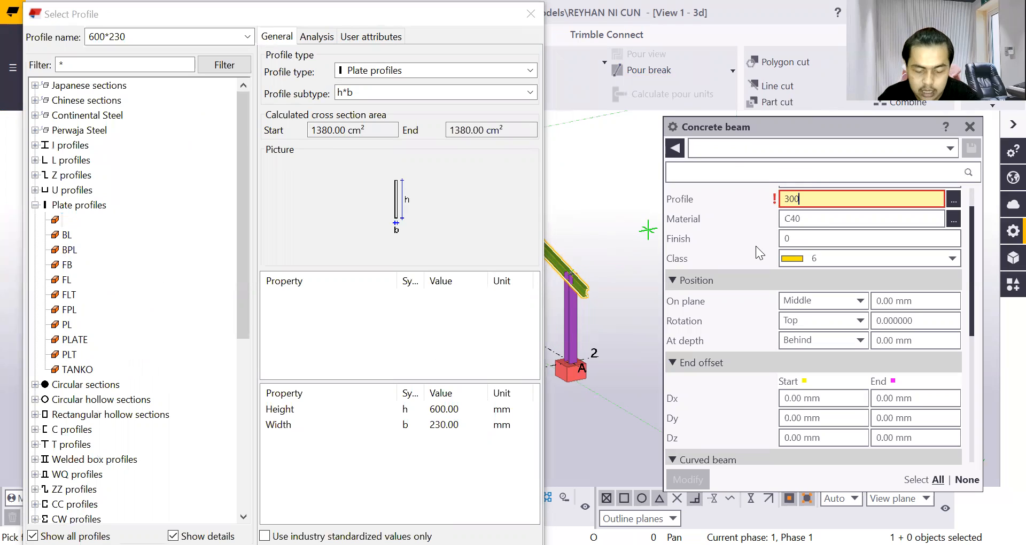
type("X2")
key("BackSpace")
key("BackSpace")
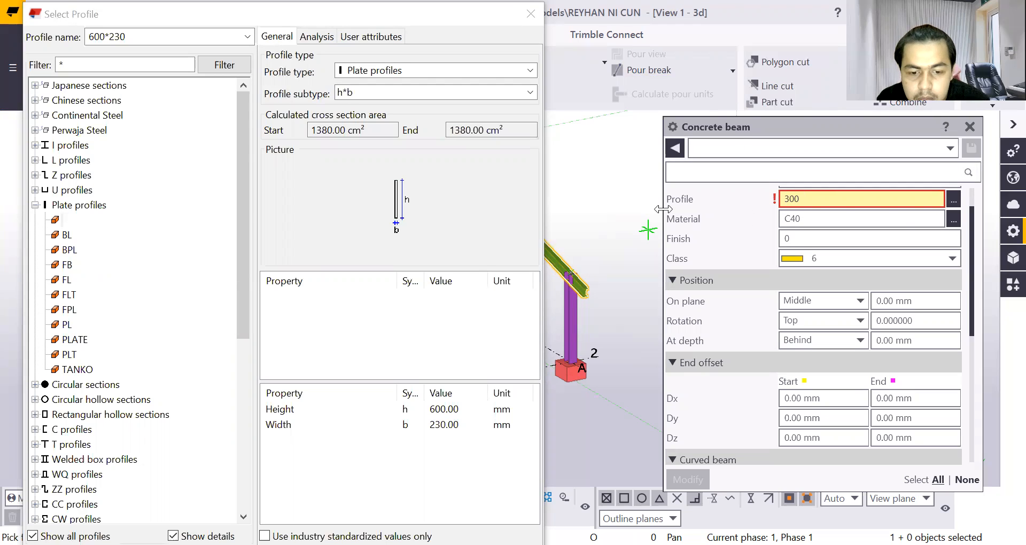
type("*")
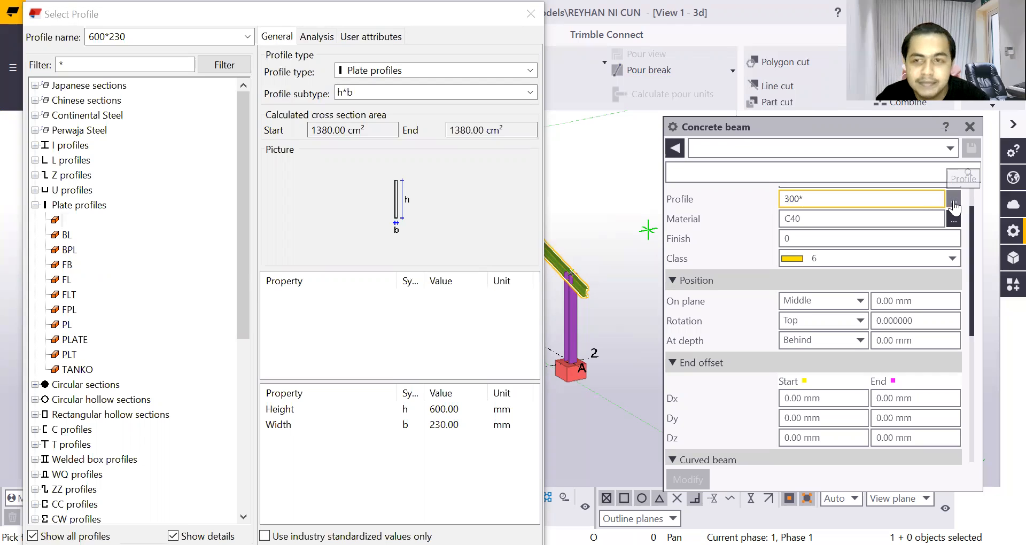
left_click(954, 200)
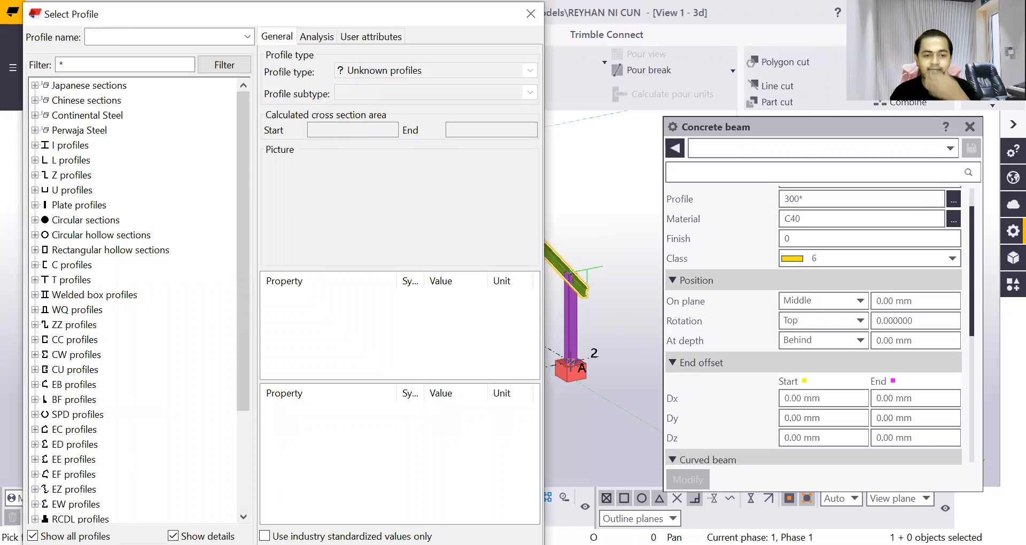
scroll(191, 490, "down", 1)
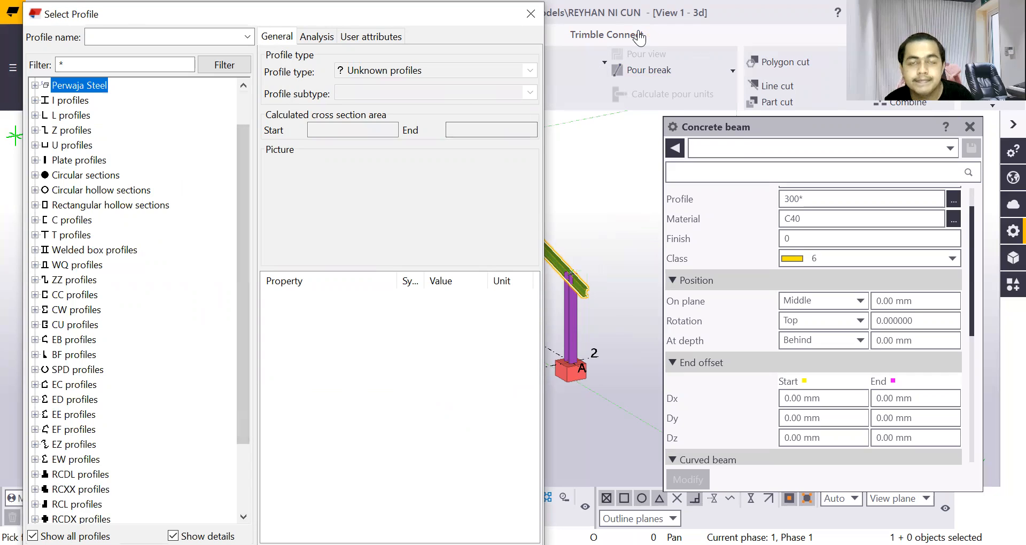
left_click(861, 199)
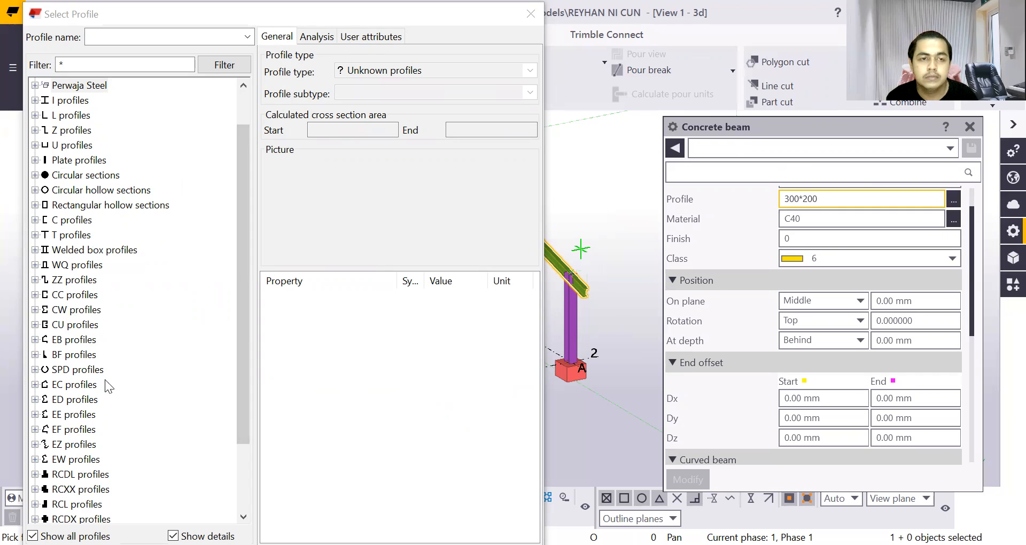
left_click(32, 326)
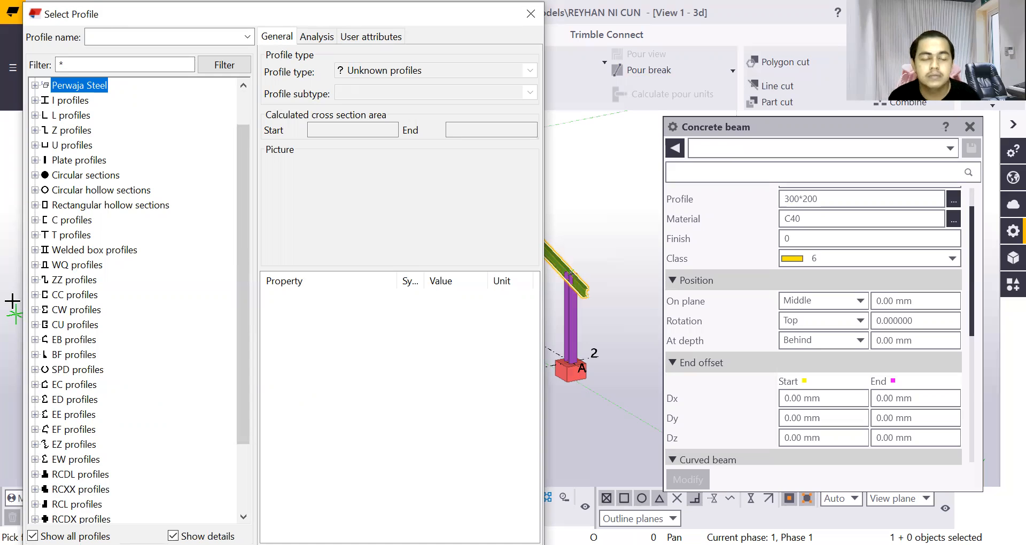
scroll(12, 301, "down", 2)
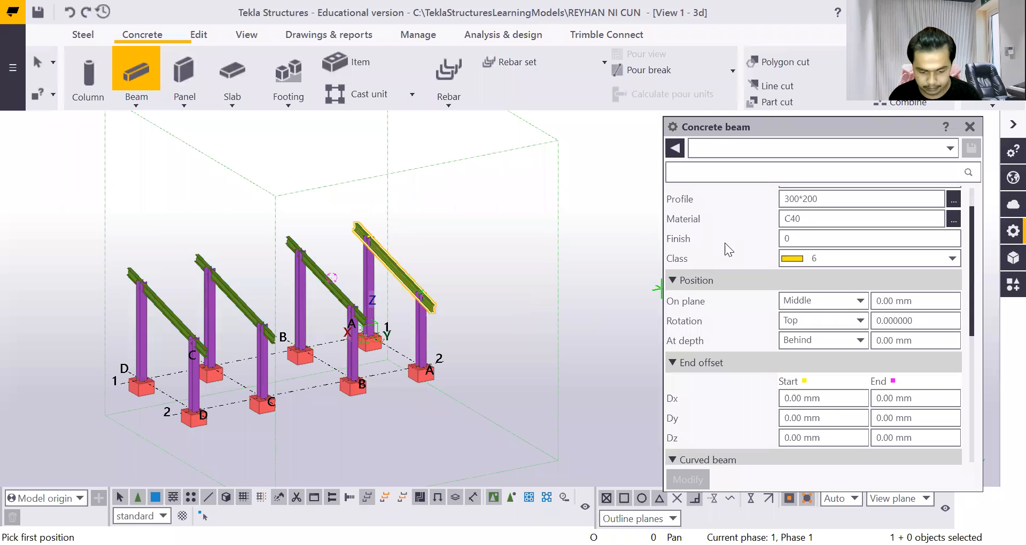
Place a 300*200 concrete beam along grid line 2 from the column base at A to the one at B
scroll(411, 309, "down", 1)
scroll(419, 394, "up", 8)
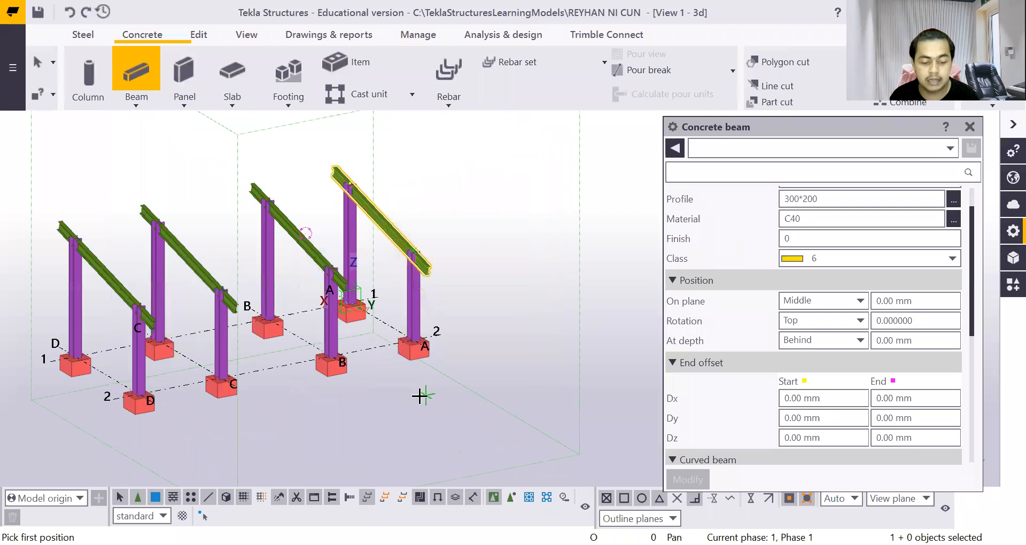
scroll(556, 354, "down", 1)
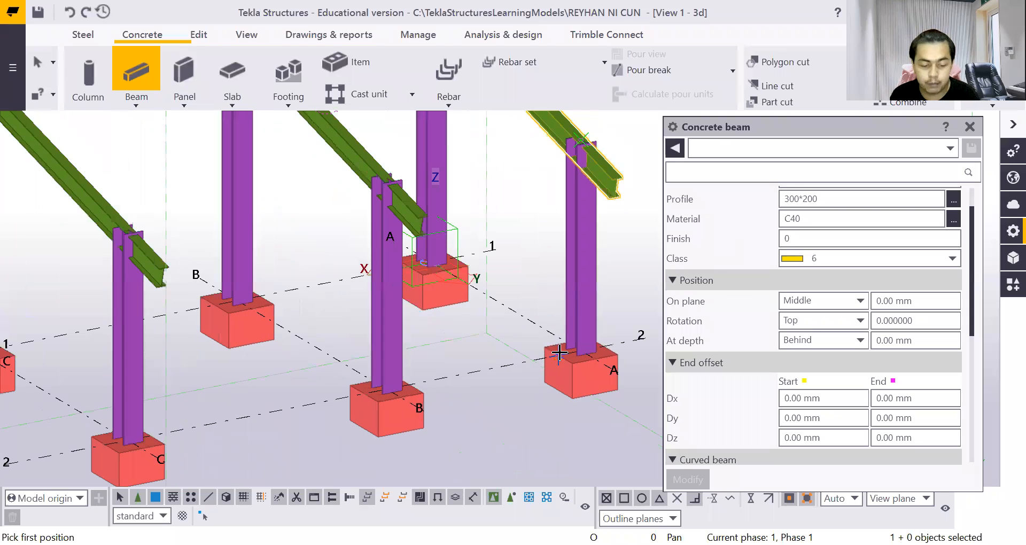
scroll(572, 356, "up", 2)
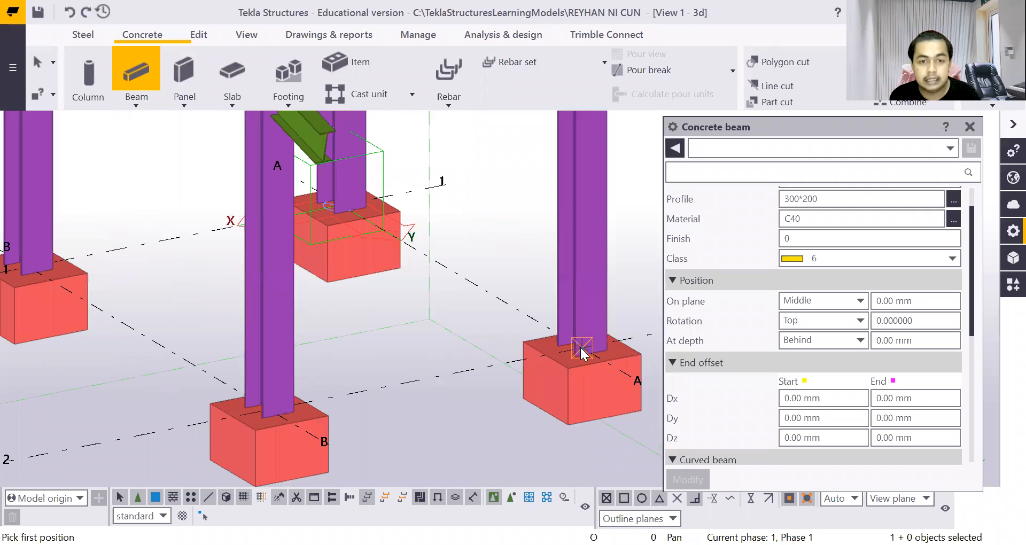
left_click(582, 347)
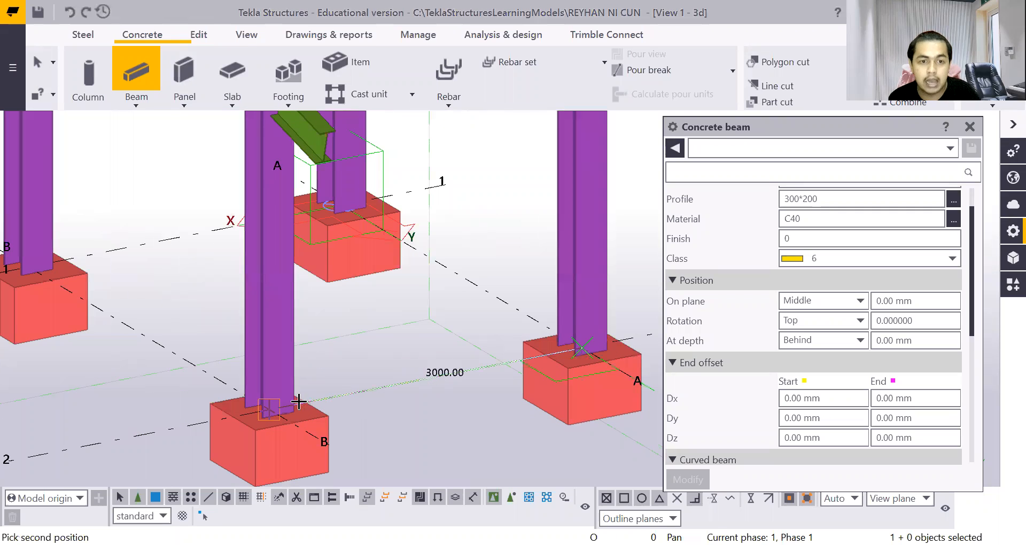
left_click(272, 408)
Place concrete beams along grid line 2 from B to C and from C to D
left_click(272, 407)
scroll(294, 414, "down", 5)
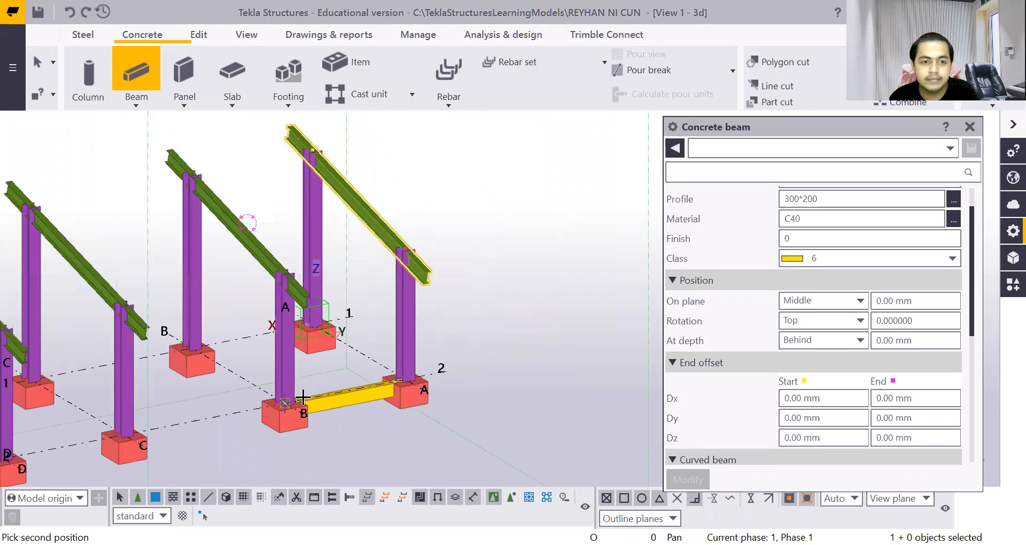
scroll(139, 420, "up", 2)
scroll(142, 421, "up", 3)
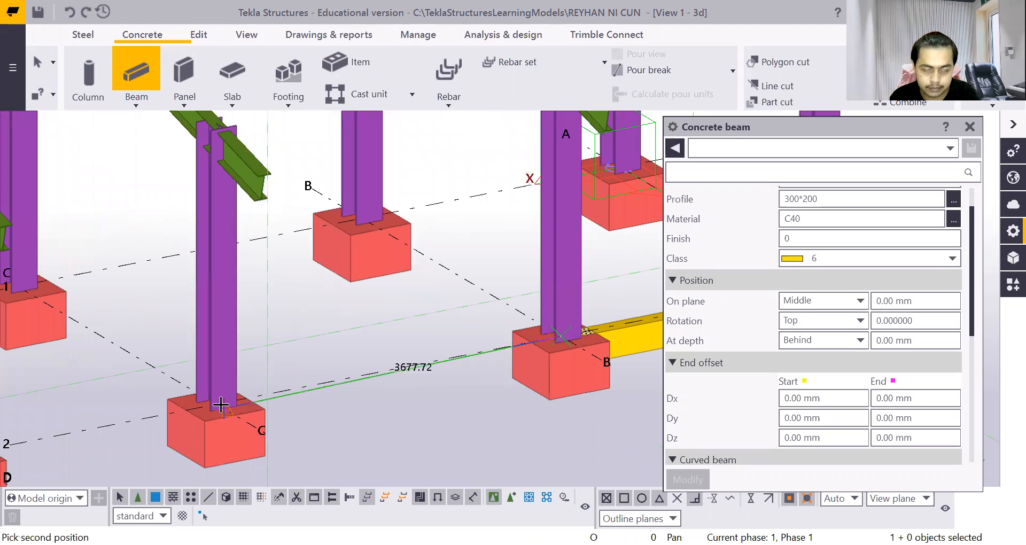
left_click(219, 407)
left_click(219, 408)
scroll(219, 408, "down", 4)
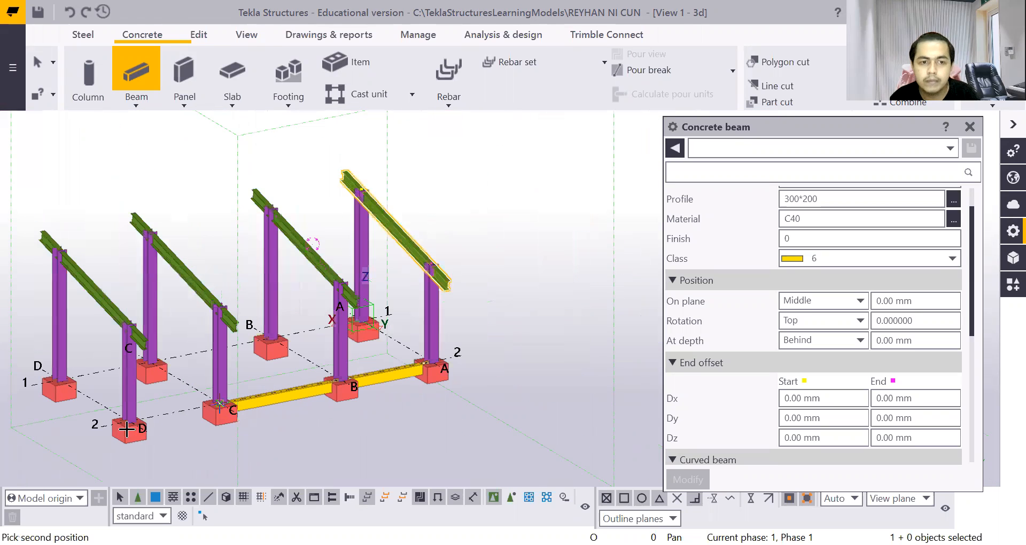
scroll(152, 414, "up", 4)
left_click(184, 412)
Place a concrete beam along grid line D from the column base at D2 to D1
left_click(184, 411)
scroll(184, 411, "down", 4)
scroll(90, 357, "up", 4)
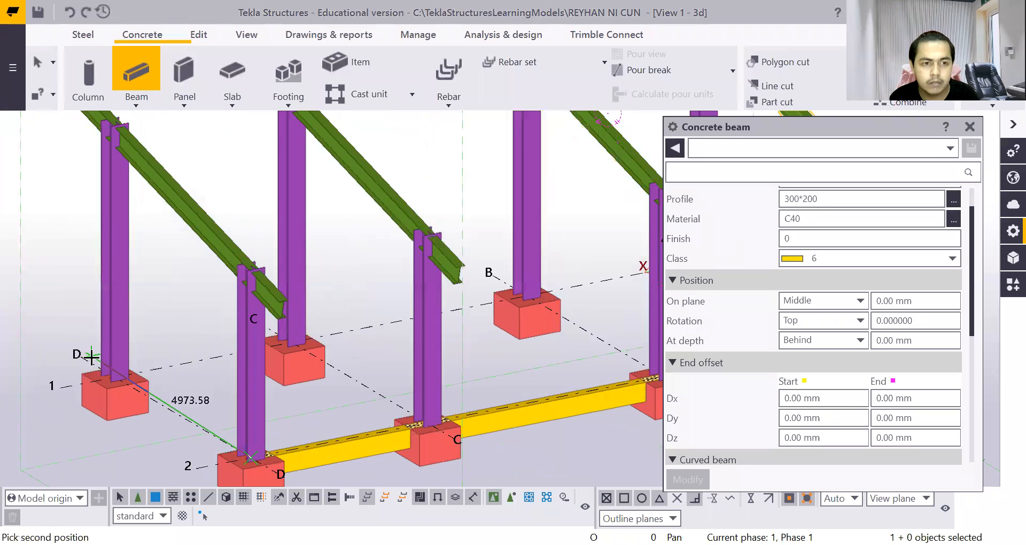
scroll(91, 357, "up", 3)
left_click(130, 392)
Place three concrete beams end to end along grid line 1, from D to C, C to B and B to A
left_click(130, 391)
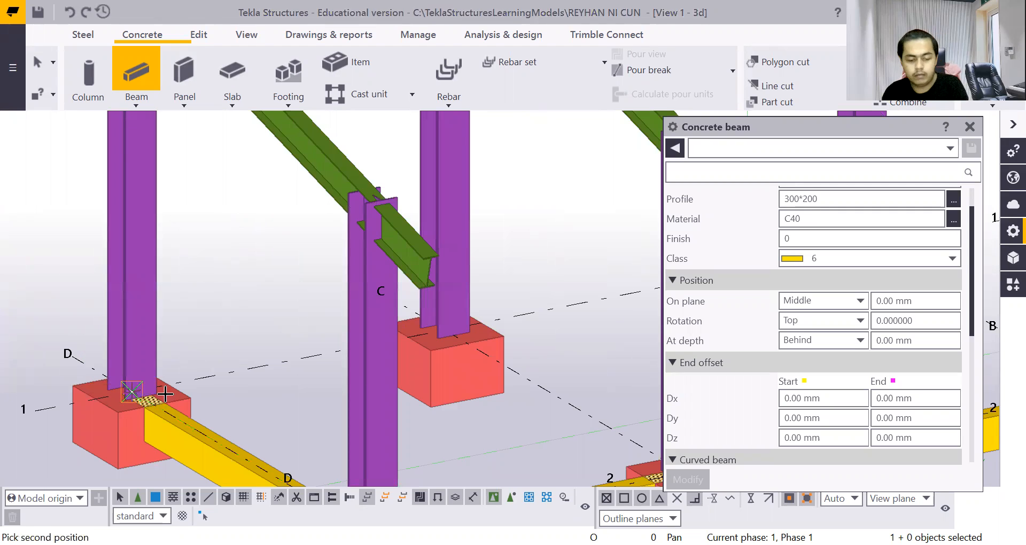
left_click(443, 337)
left_click(443, 337)
scroll(282, 402, "down", 2)
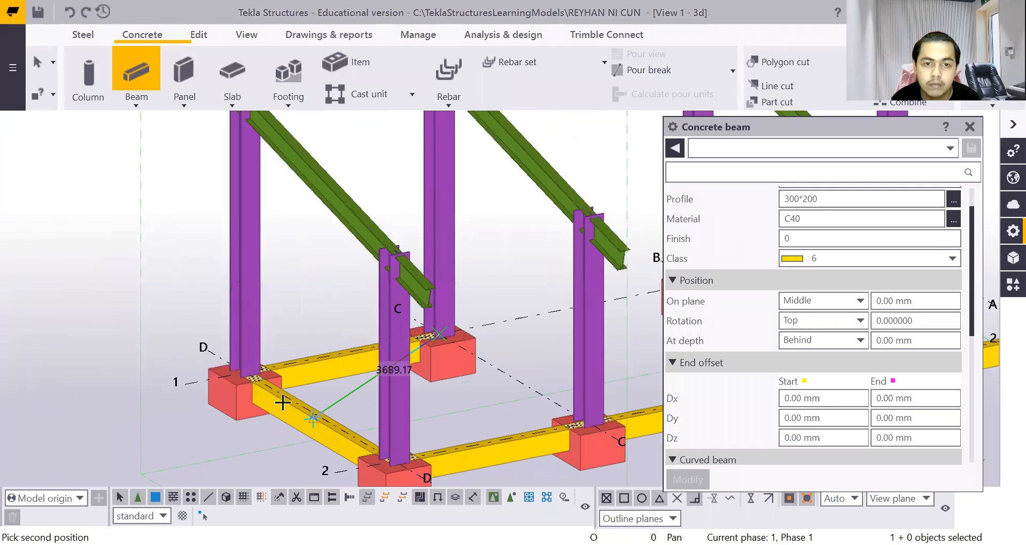
scroll(283, 402, "down", 3)
scroll(531, 339, "up", 5)
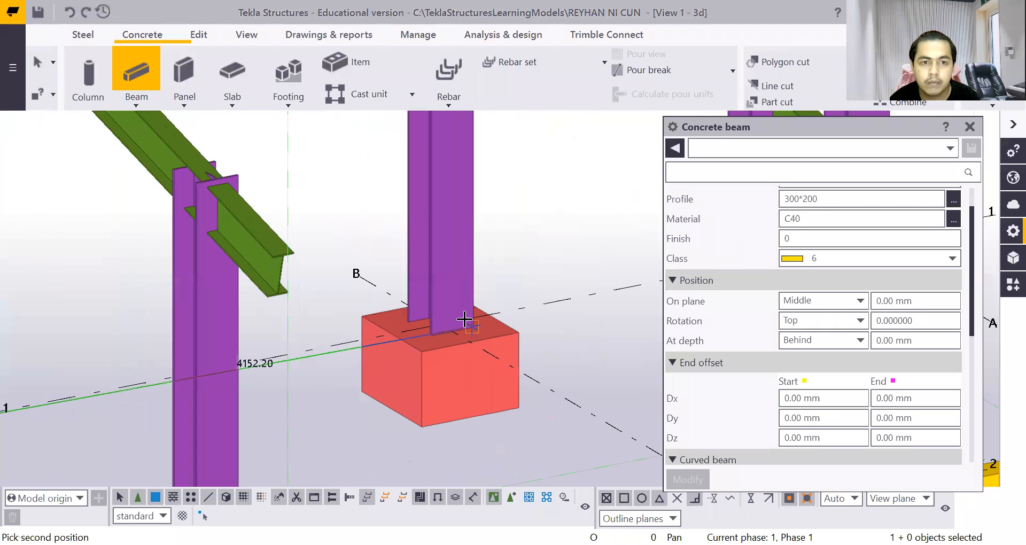
left_click(442, 325)
left_click(442, 325)
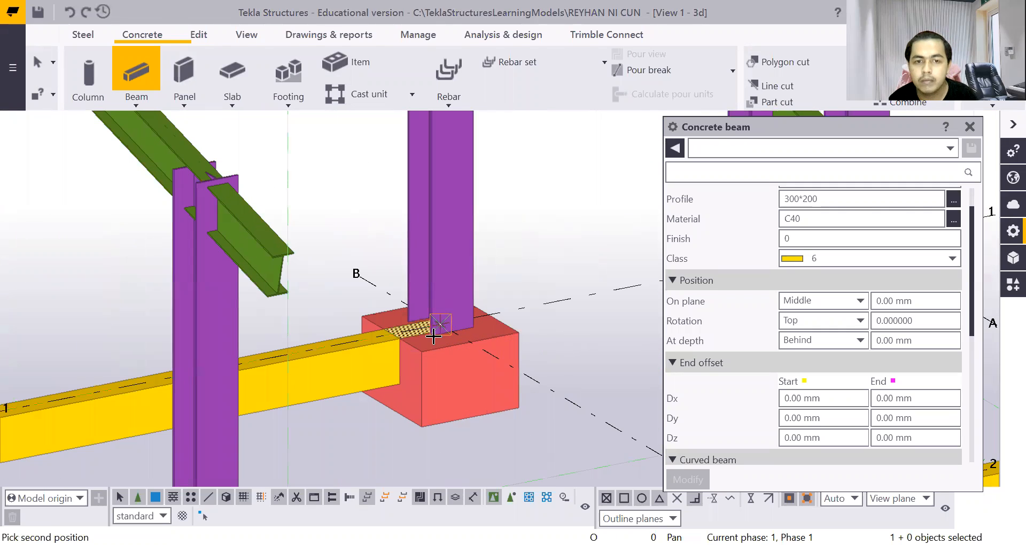
scroll(536, 338, "down", 3)
scroll(536, 338, "up", 4)
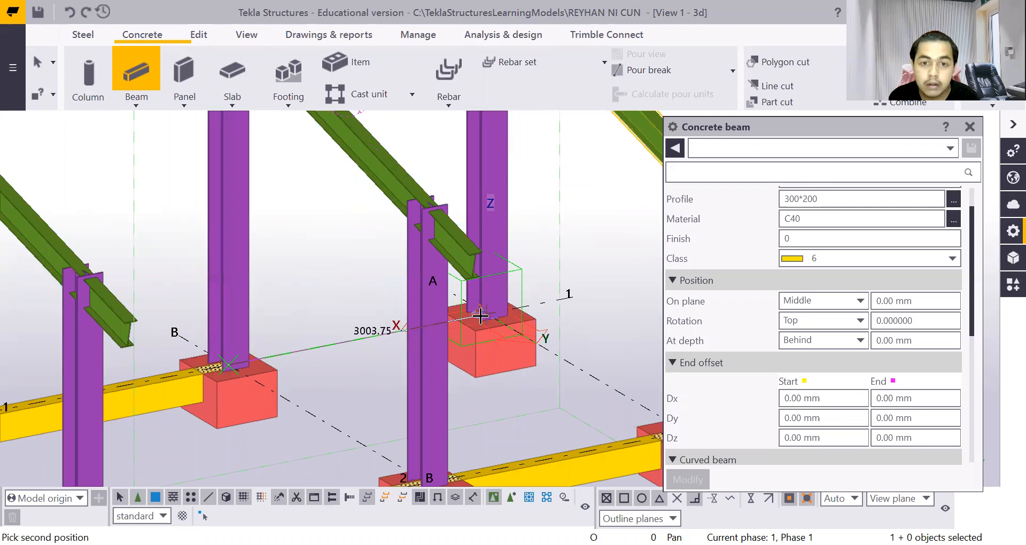
left_click(486, 317)
Place a concrete beam along grid line A from the column base at A1 to A2
left_click(486, 317)
scroll(487, 317, "down", 5)
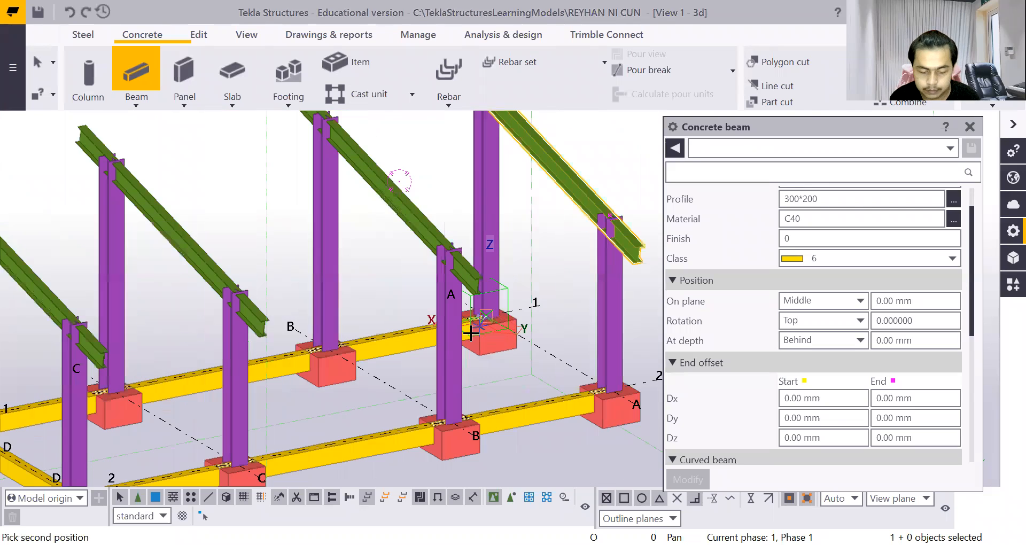
scroll(542, 384, "up", 4)
scroll(541, 384, "up", 2)
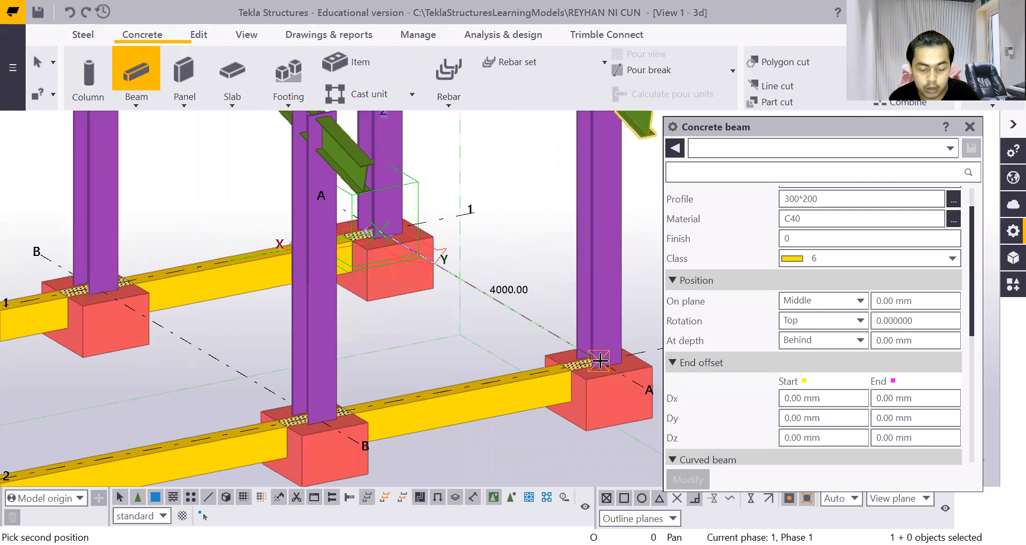
left_click(598, 361)
left_click(535, 363)
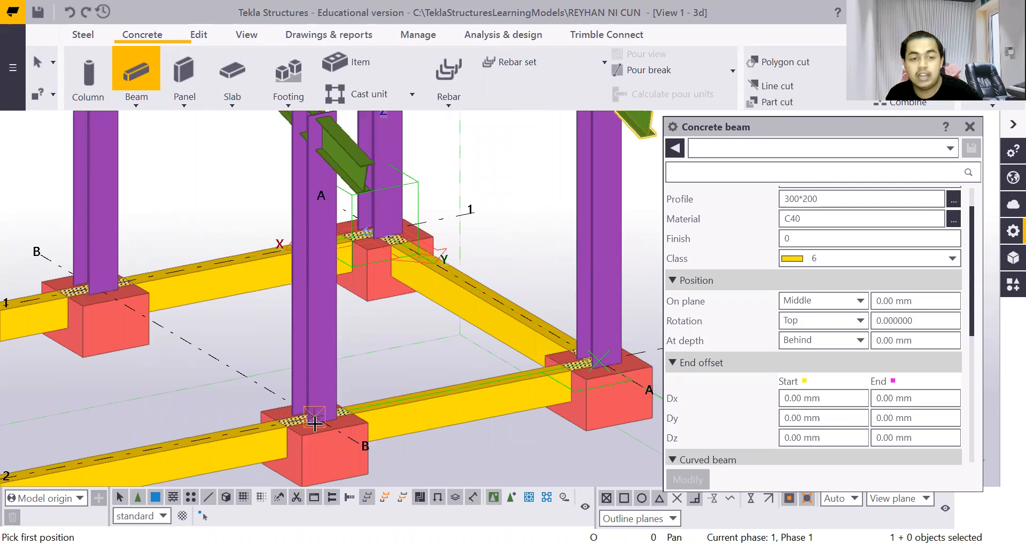
Place the cross beams along grid line B from B2 to B1 and along grid line C from C1 to C2
left_click(314, 417)
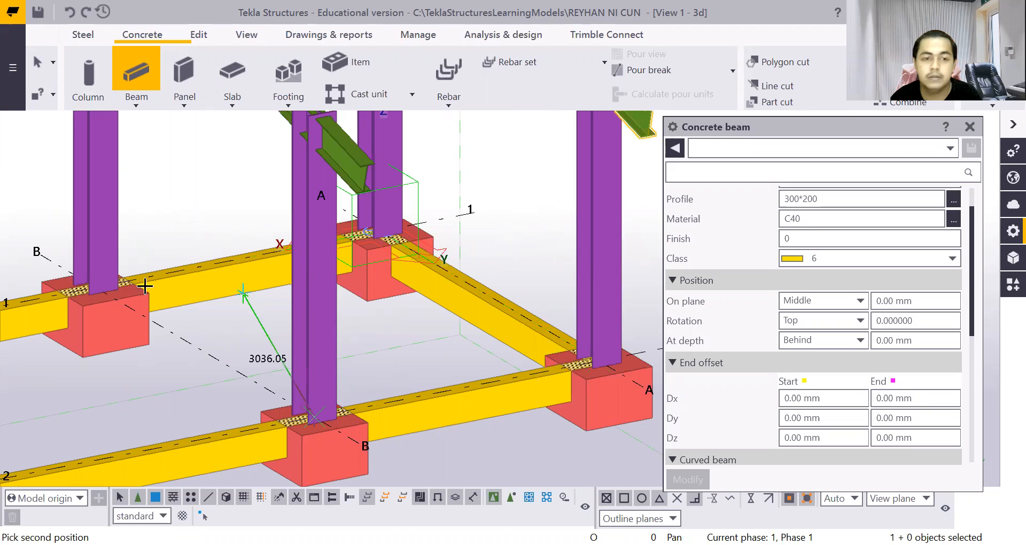
left_click(92, 287)
scroll(92, 287, "down", 3)
scroll(192, 417, "down", 2)
scroll(129, 374, "up", 5)
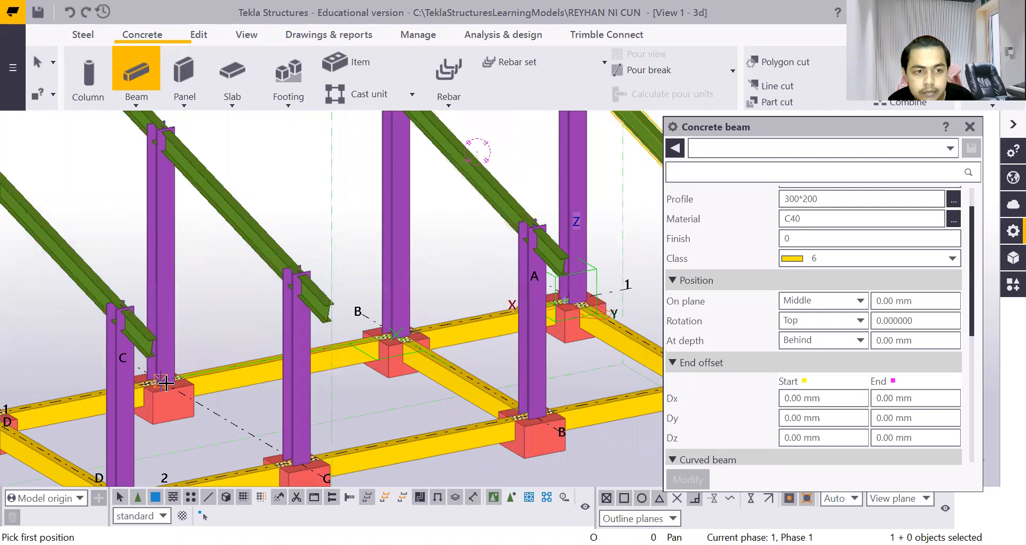
left_click(162, 382)
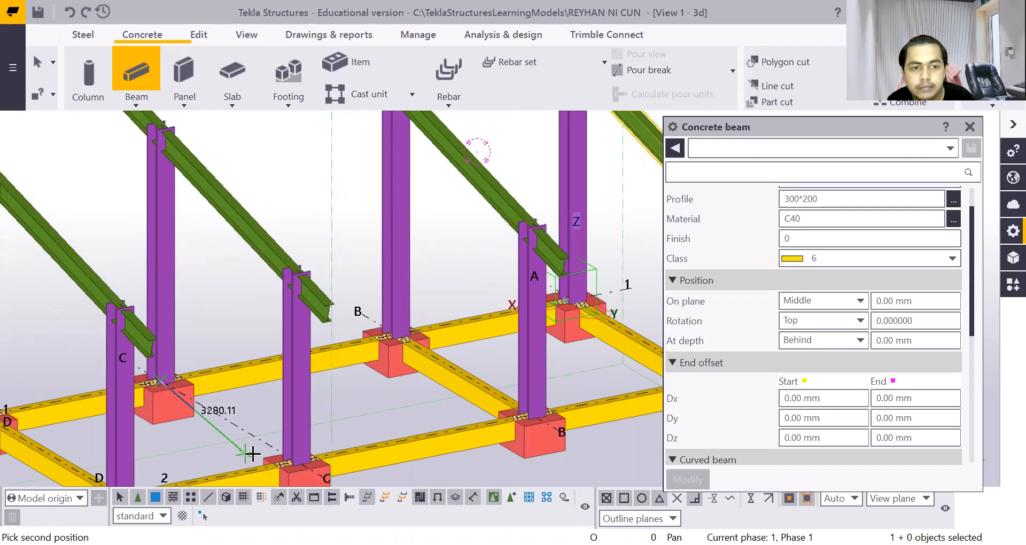
left_click(297, 465)
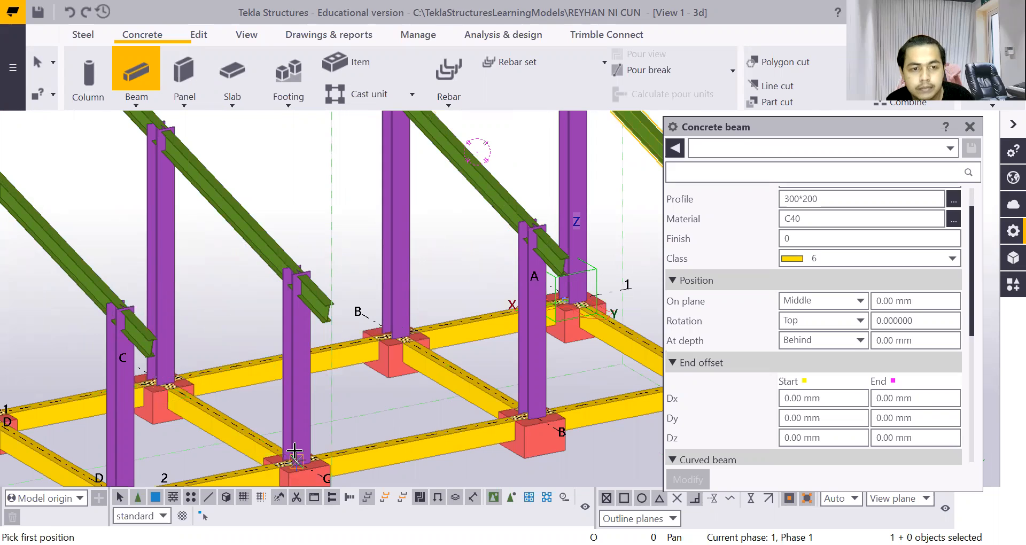
End the concrete beam command and close the properties pane
scroll(297, 465, "down", 5)
right_click(527, 317)
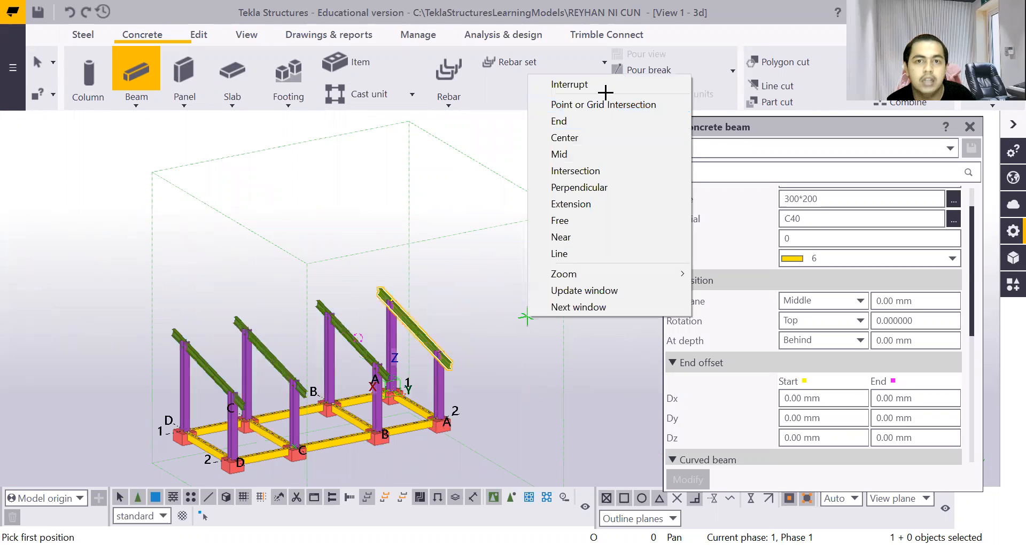
left_click(605, 86)
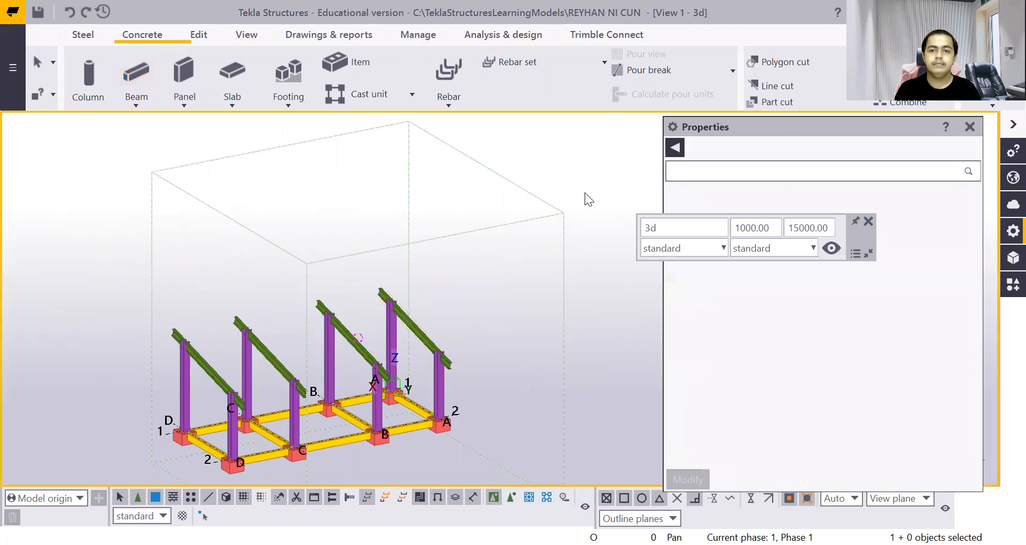
left_click(970, 126)
Examine how the ends of the grid line 2 concrete beams overlap the footings around C and D
middle_click_drag(158, 455, 351, 402)
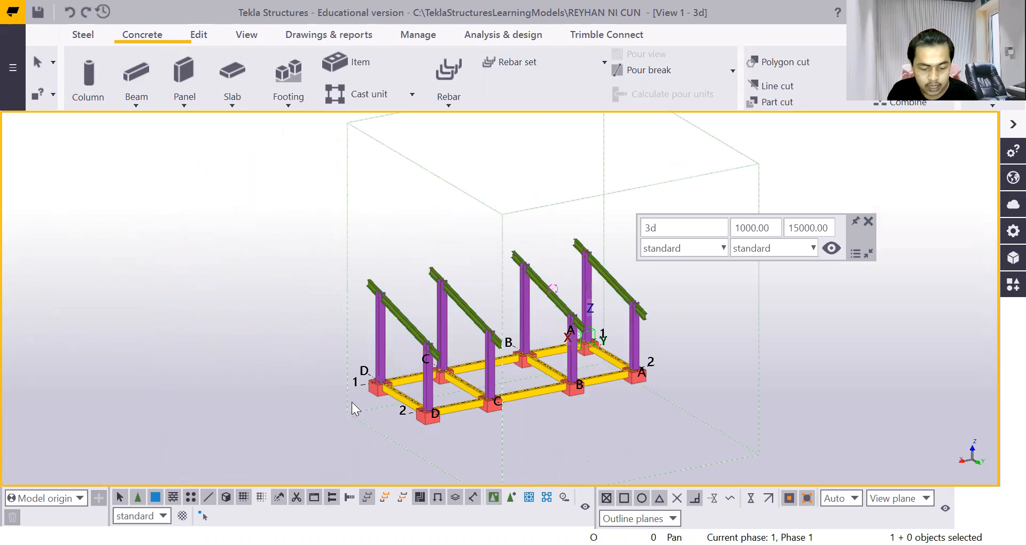
scroll(438, 382, "up", 2)
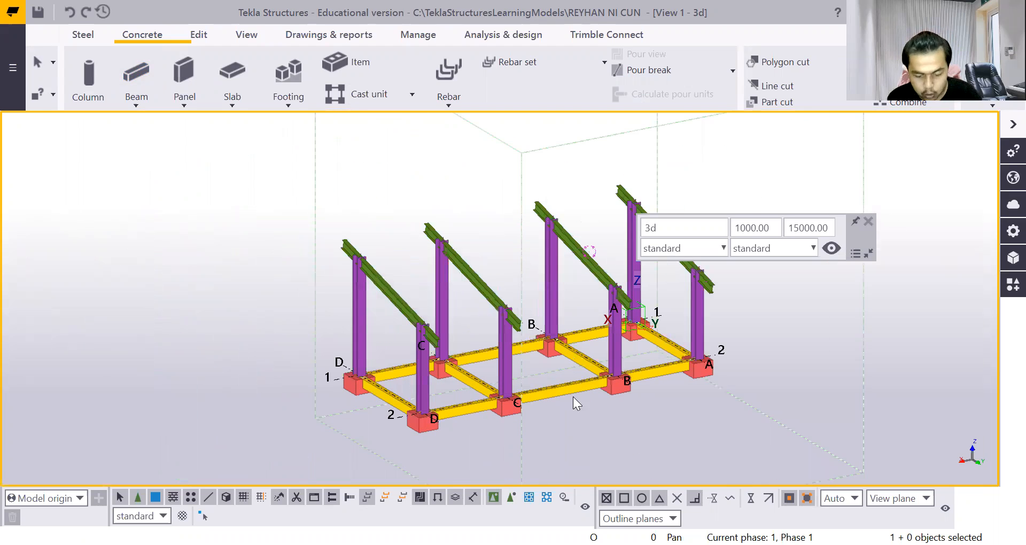
scroll(478, 412, "up", 3)
left_click(417, 404)
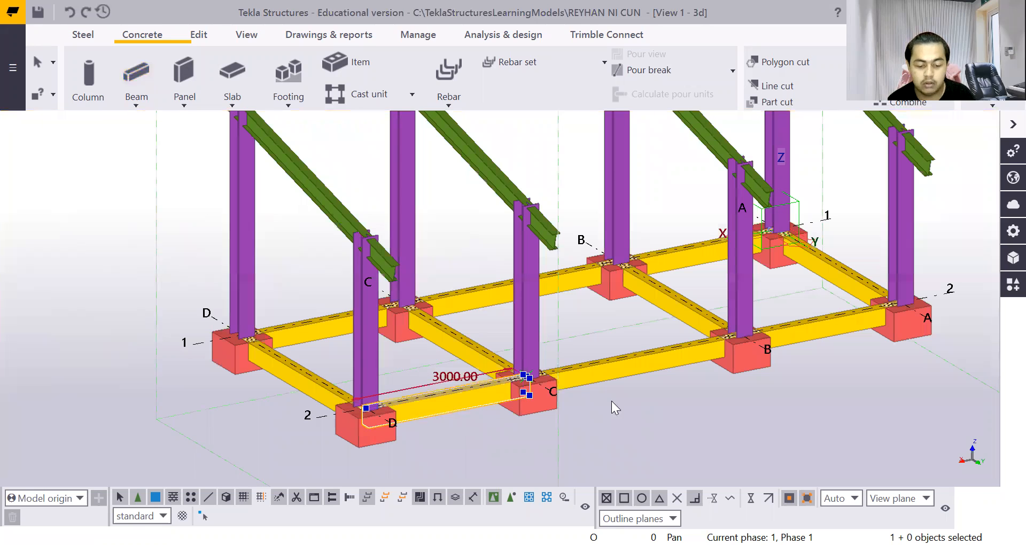
scroll(612, 400, "up", 3)
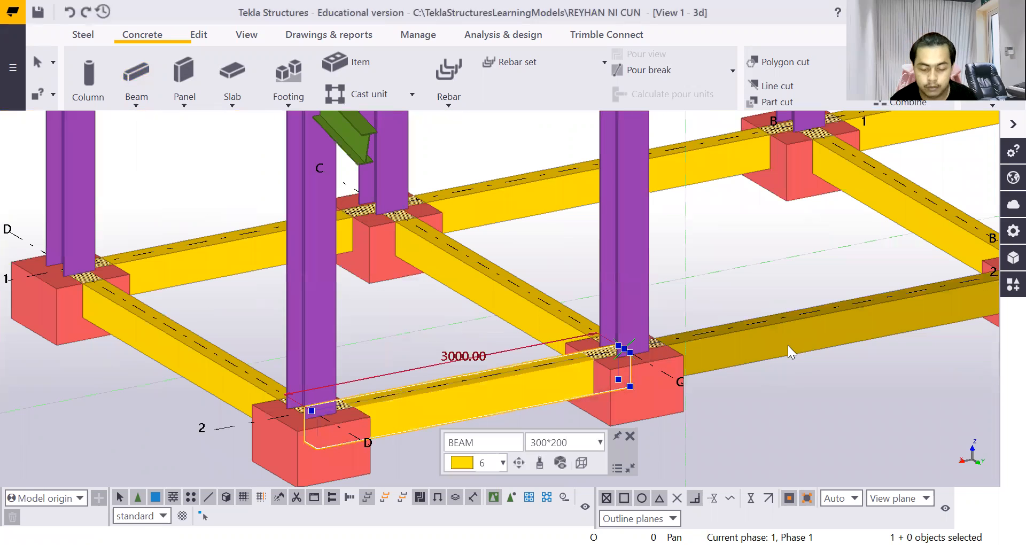
left_click(790, 351)
scroll(790, 350, "down", 4)
left_click(160, 237)
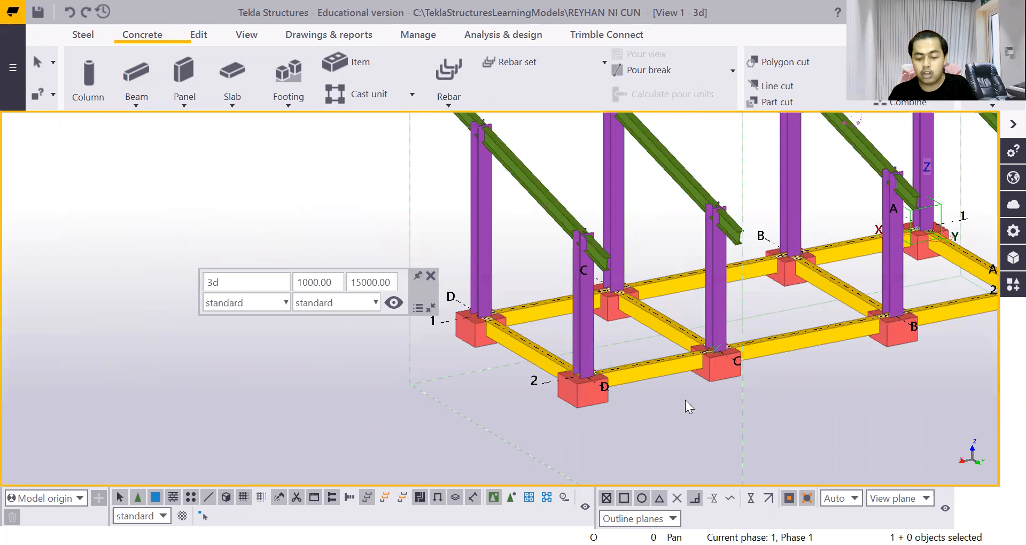
scroll(689, 397, "up", 3)
scroll(695, 367, "up", 4)
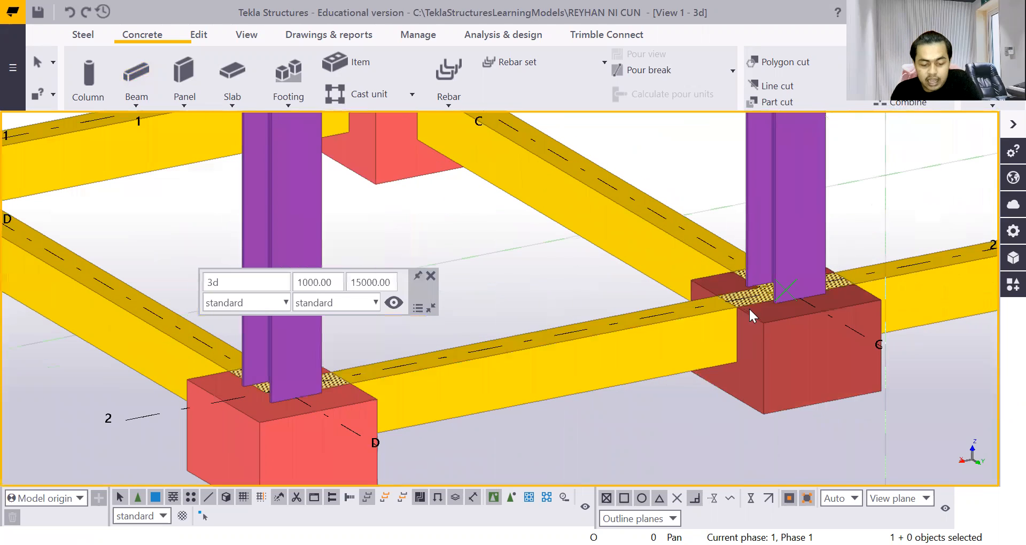
scroll(736, 322, "down", 5)
Use Part cut to trim both ends of the C–D concrete beam on grid line 2 with the footings at D2 and C2
left_click(199, 34)
left_click(109, 102)
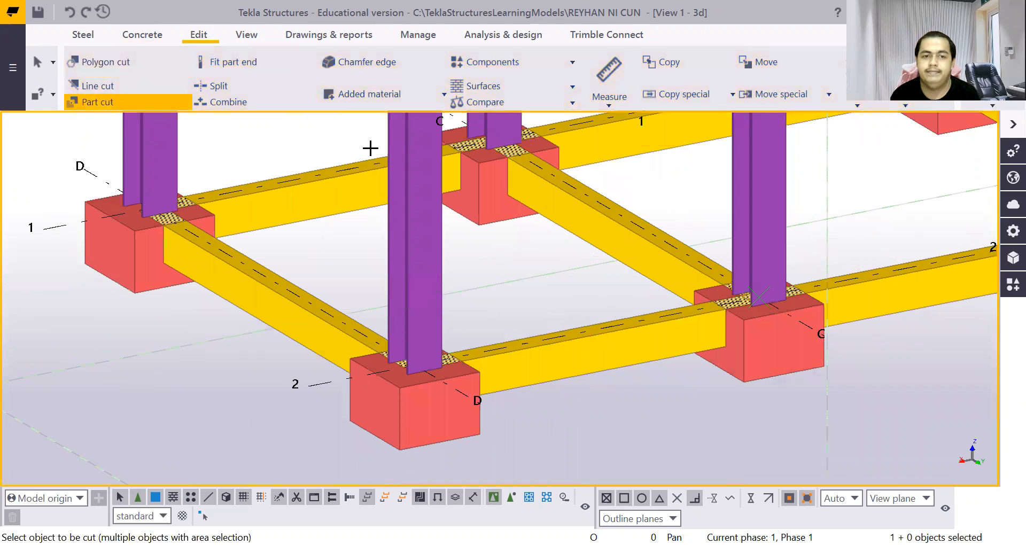
scroll(574, 411, "up", 3)
scroll(574, 411, "up", 1)
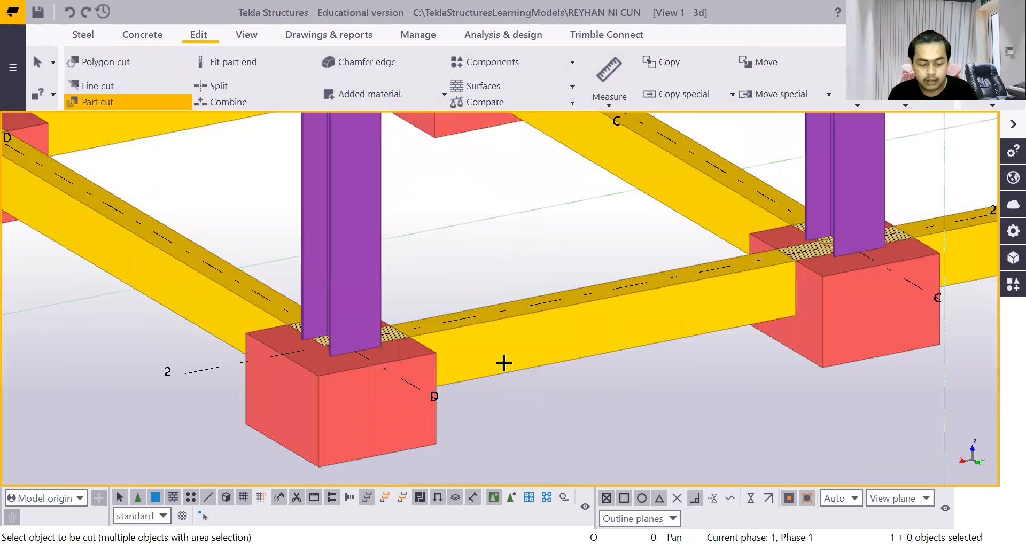
left_click(488, 326)
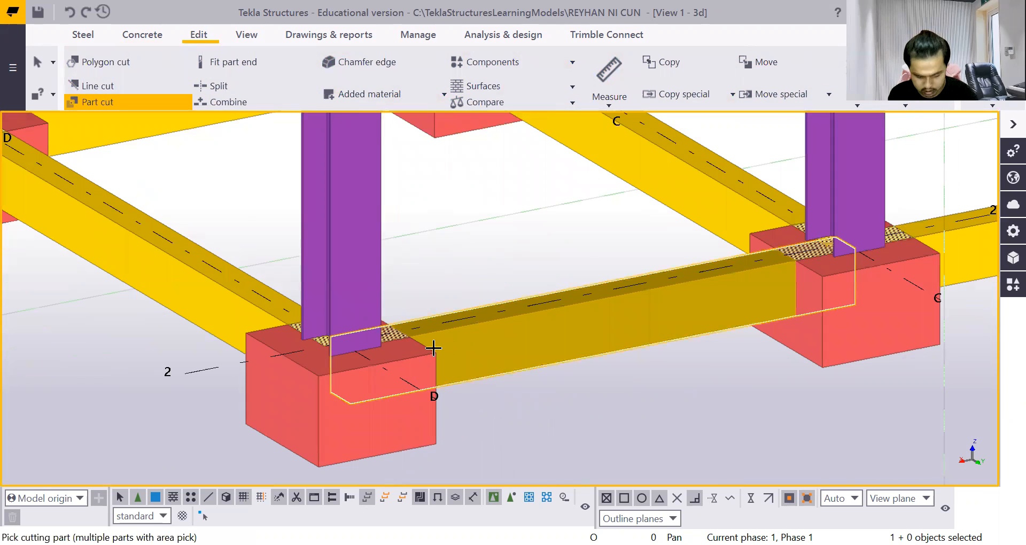
left_click(400, 364)
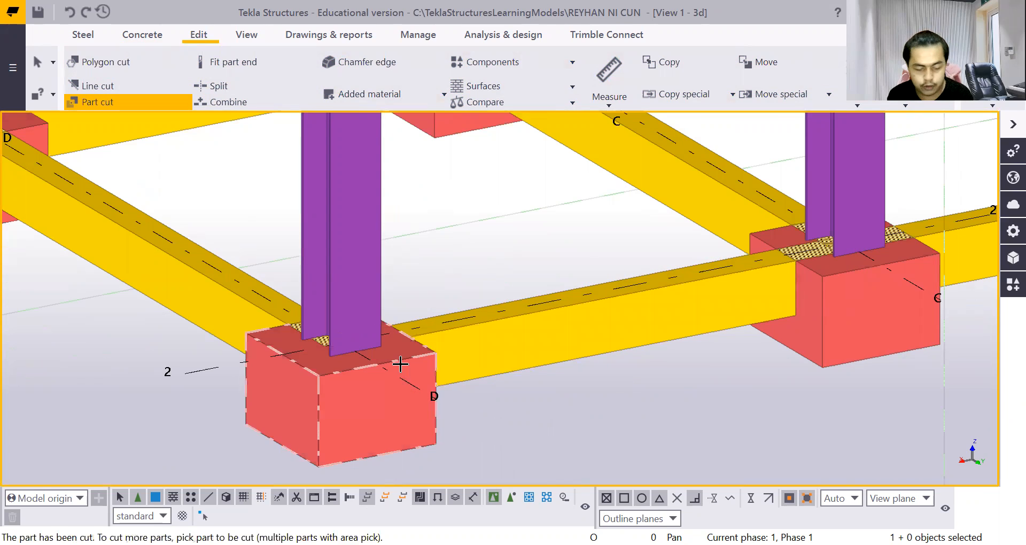
left_click(704, 300)
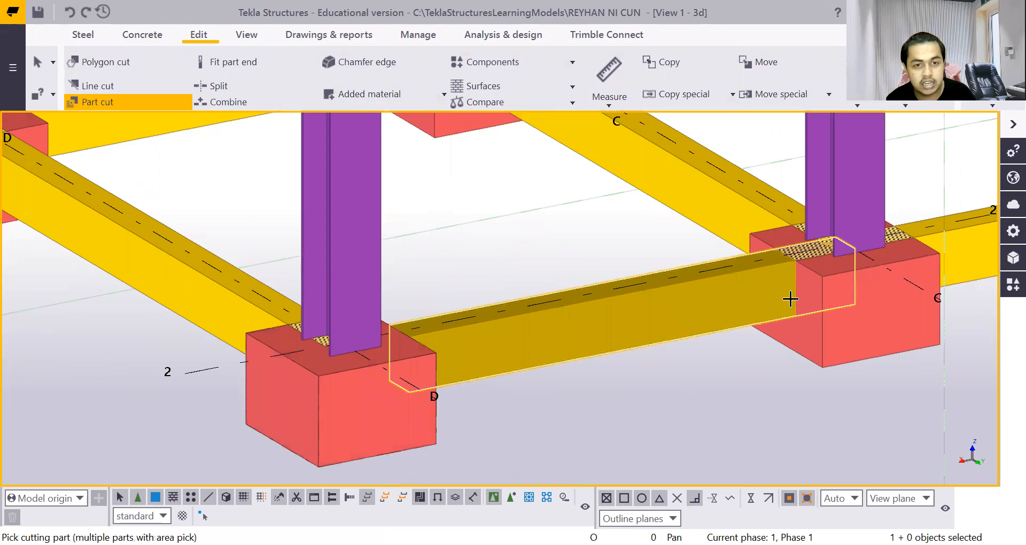
left_click(880, 300)
Cut the concrete beam on grid line D with the footing at D2
scroll(806, 380, "down", 2)
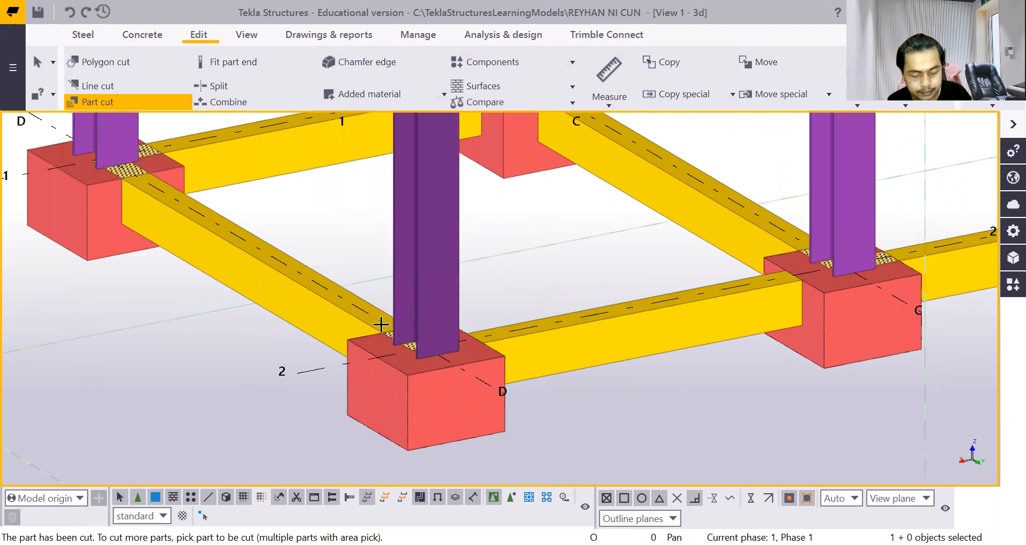
left_click(348, 335)
left_click(364, 355)
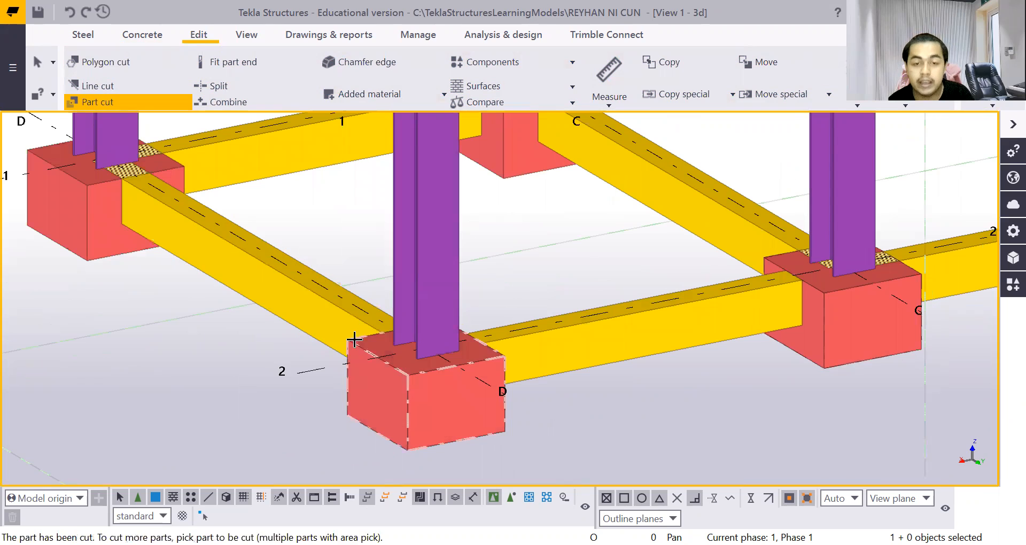
Cut the concrete beams on grid line D and on grid line 1 between C and D with the footing at D1
left_click(236, 242)
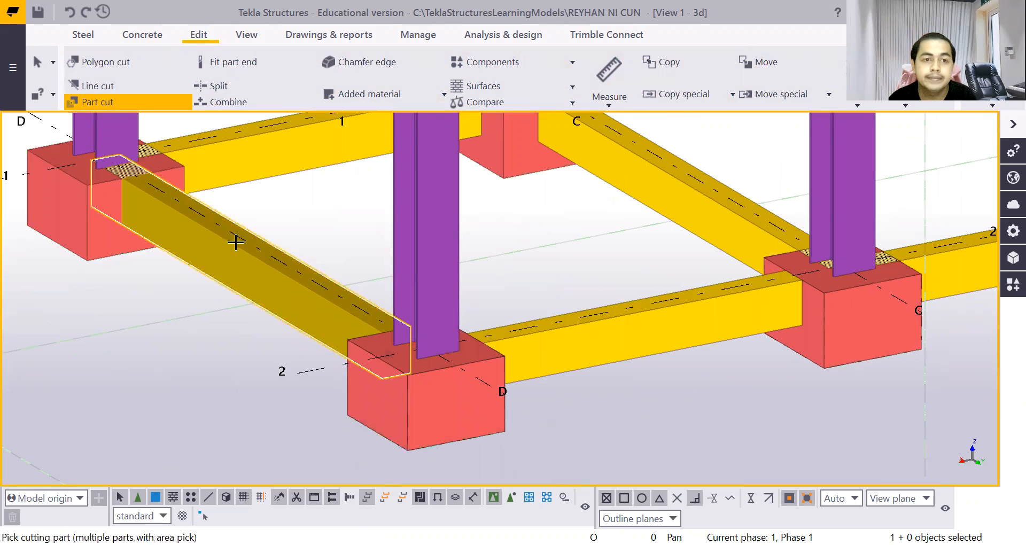
left_click(99, 210)
left_click(231, 164)
left_click(173, 175)
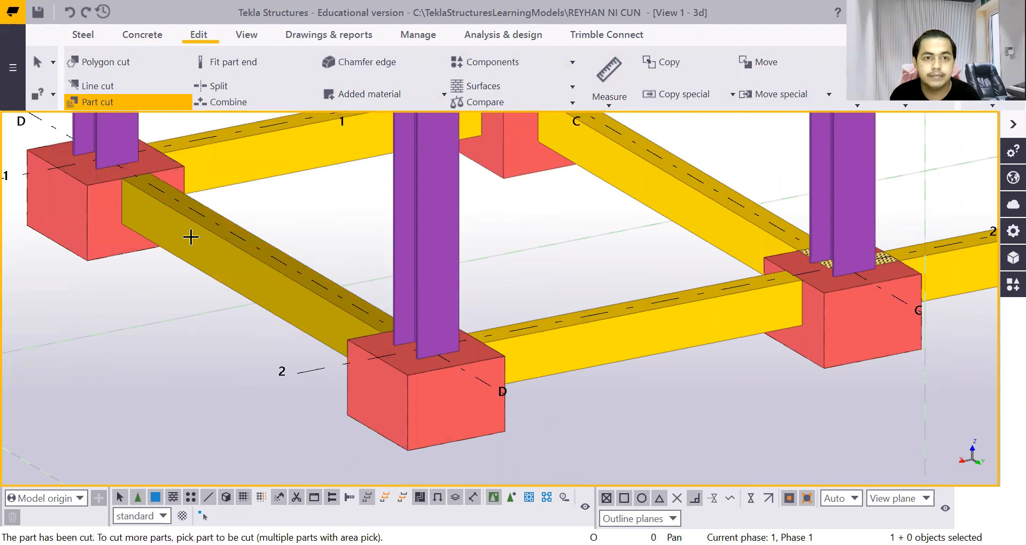
Cut the C–D concrete beam on grid line 1 with the footing at C1
scroll(193, 235, "down", 2)
scroll(376, 144, "up", 2)
scroll(374, 148, "up", 1)
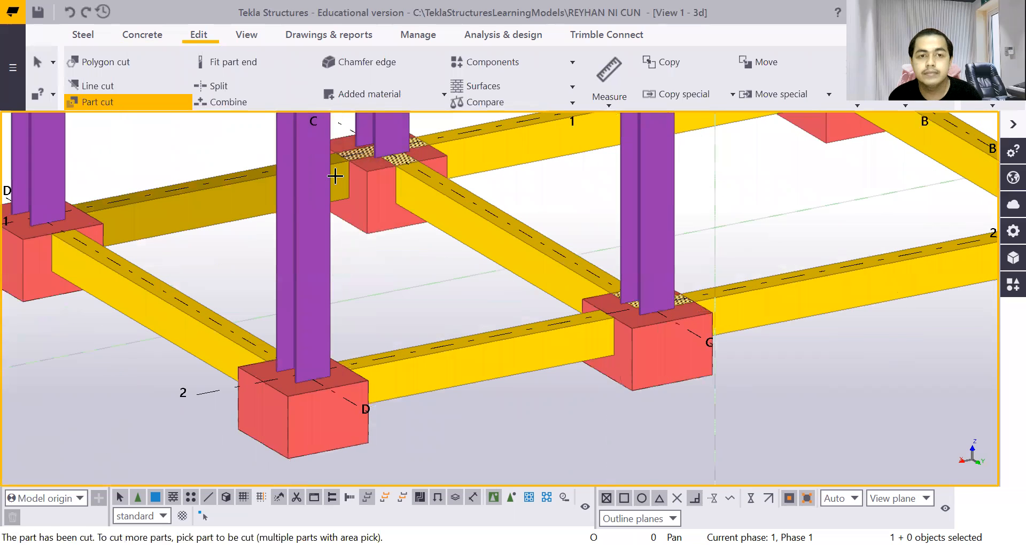
left_click(336, 176)
left_click(368, 168)
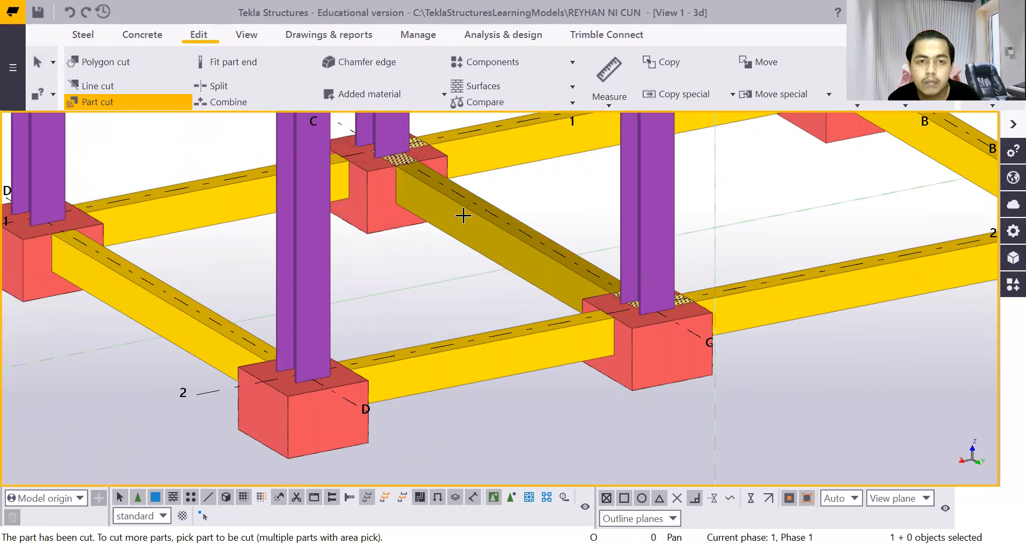
Trim both ends of the concrete beam on grid line C with the footings at C1 and C2
left_click(406, 187)
left_click(391, 195)
left_click(512, 258)
left_click(648, 359)
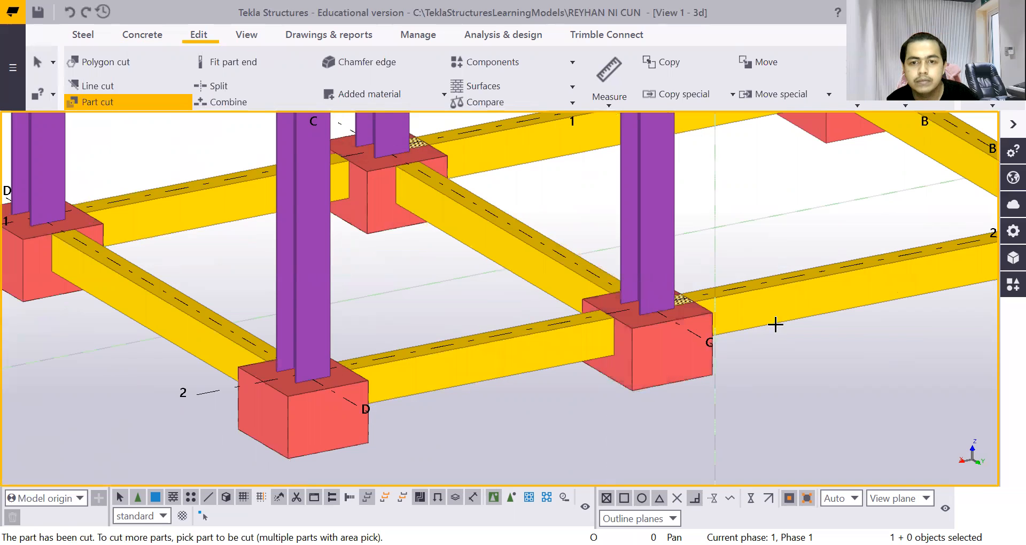
Trim both ends of the B–C concrete beam on grid line 2 with the footings at C2 and B2
left_click(761, 313)
left_click(660, 353)
scroll(657, 350, "down", 3)
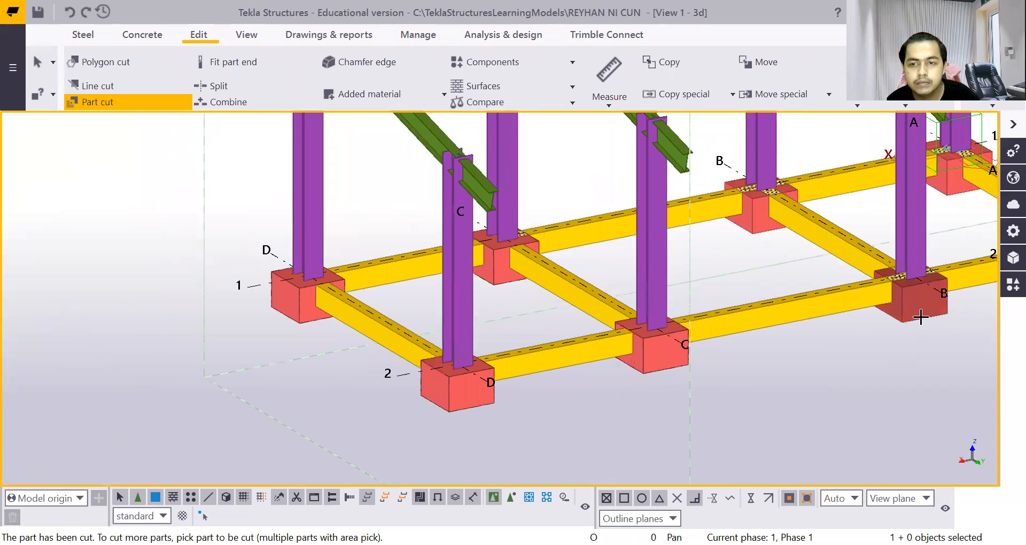
scroll(920, 317, "up", 3)
left_click(823, 293)
left_click(917, 301)
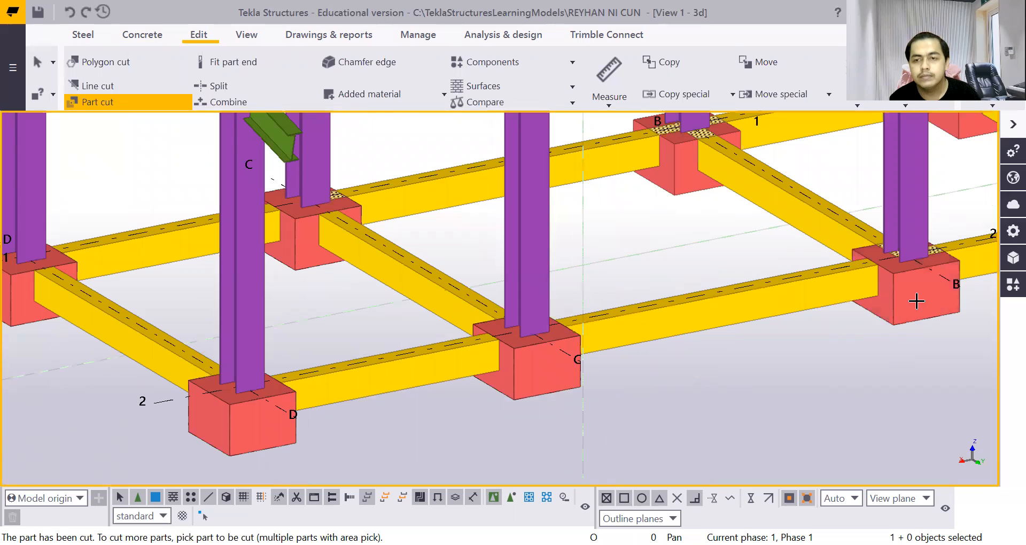
Trim both ends of the concrete beam on grid line B with the footings at B2 and B1
left_click(806, 217)
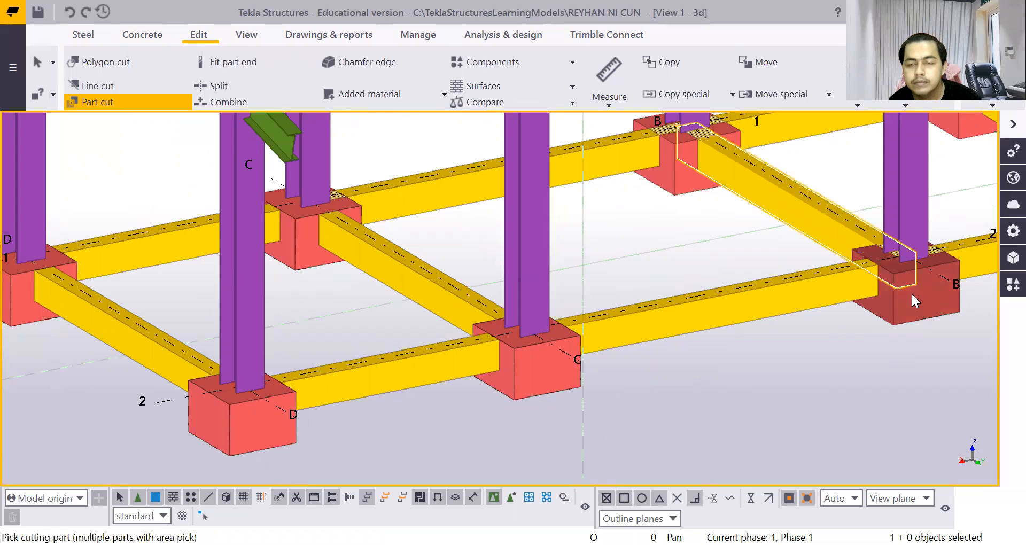
left_click(912, 293)
left_click(792, 210)
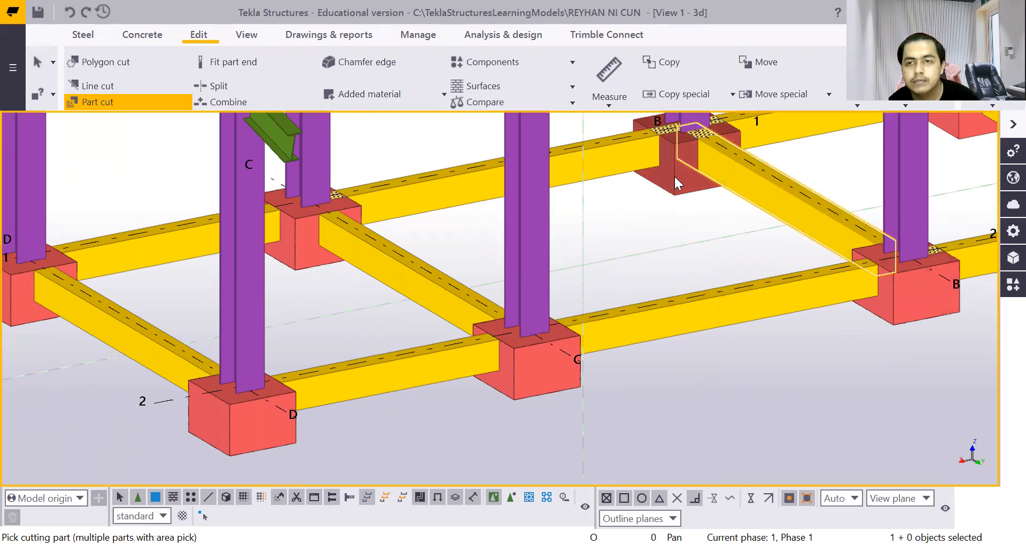
left_click(675, 177)
left_click(627, 152)
left_click(702, 181)
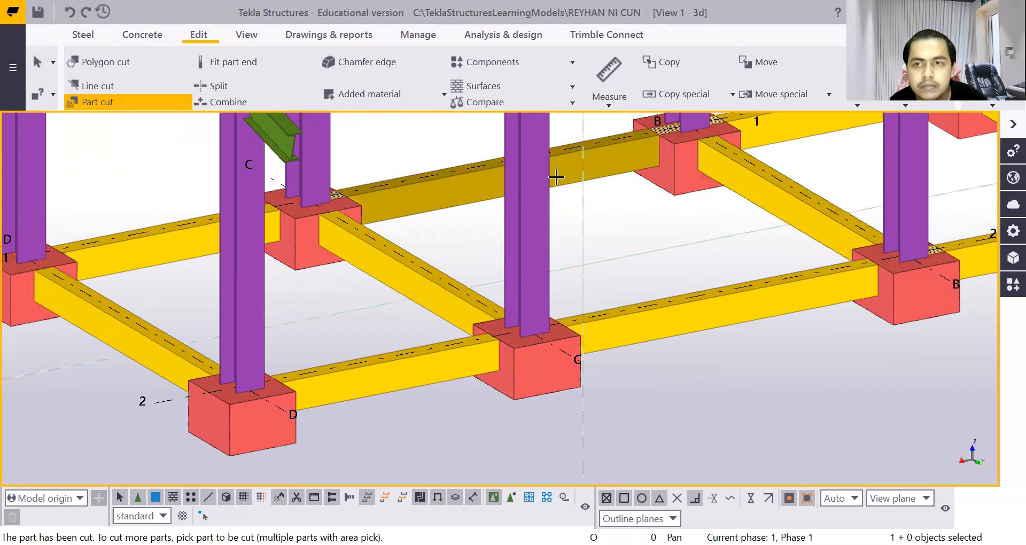
left_click(676, 180)
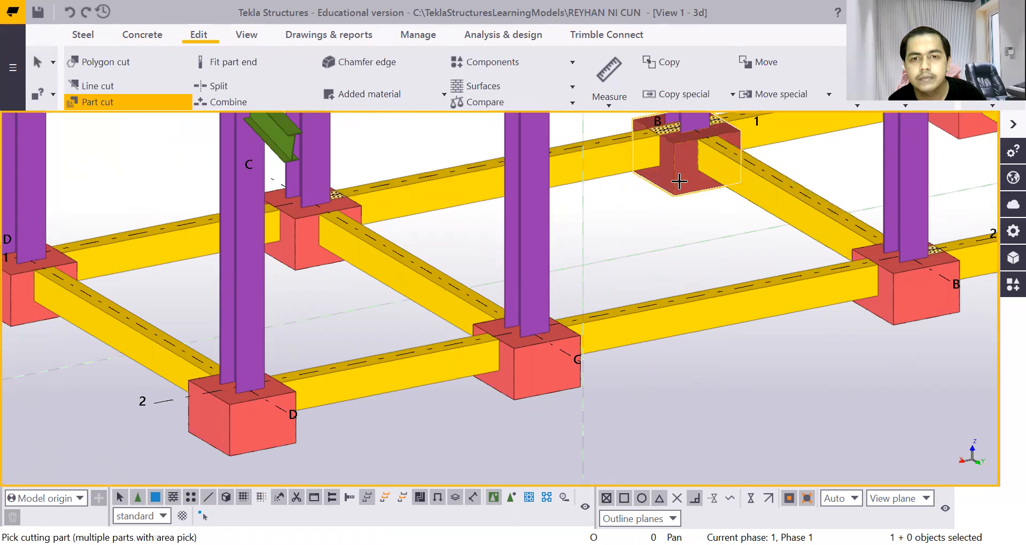
left_click(630, 201)
left_click(608, 164)
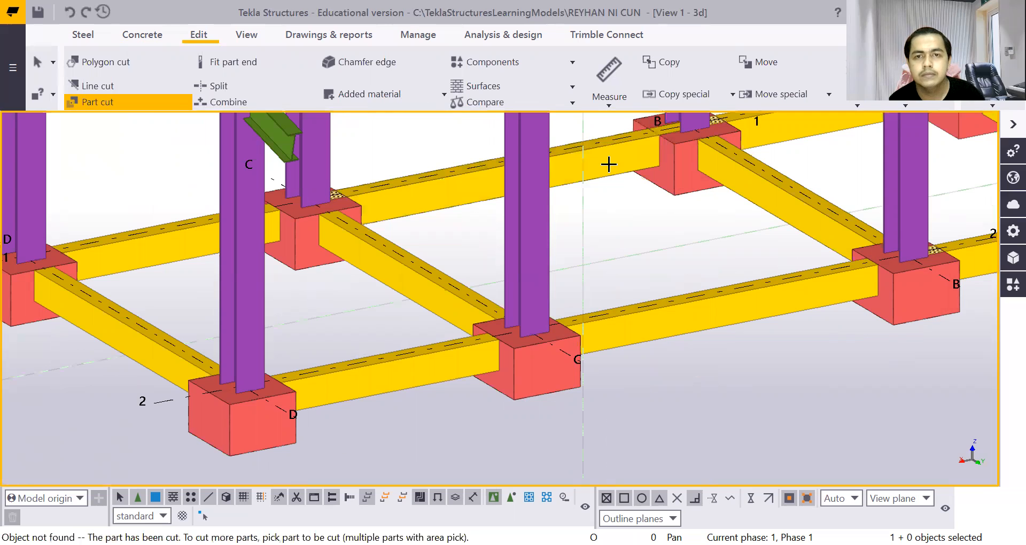
left_click(683, 170)
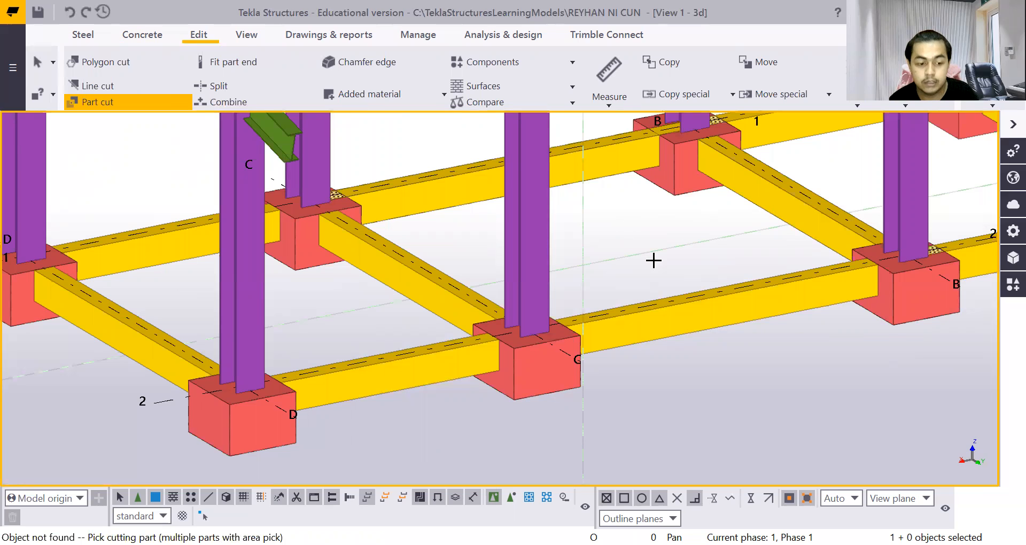
key("Escape")
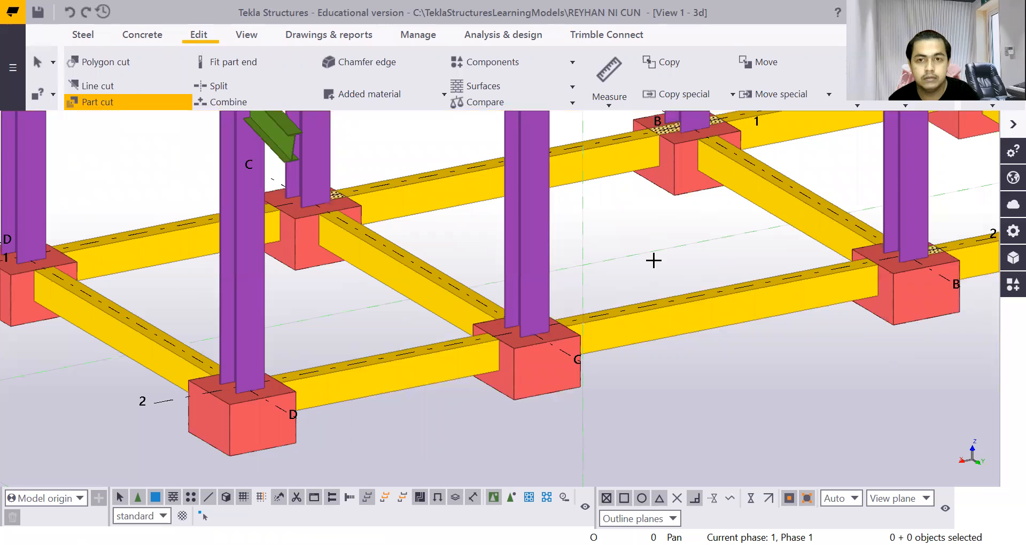
Trim both ends of the B–C concrete beam on grid line 1 with the footings at B1 and C1
left_click(601, 155)
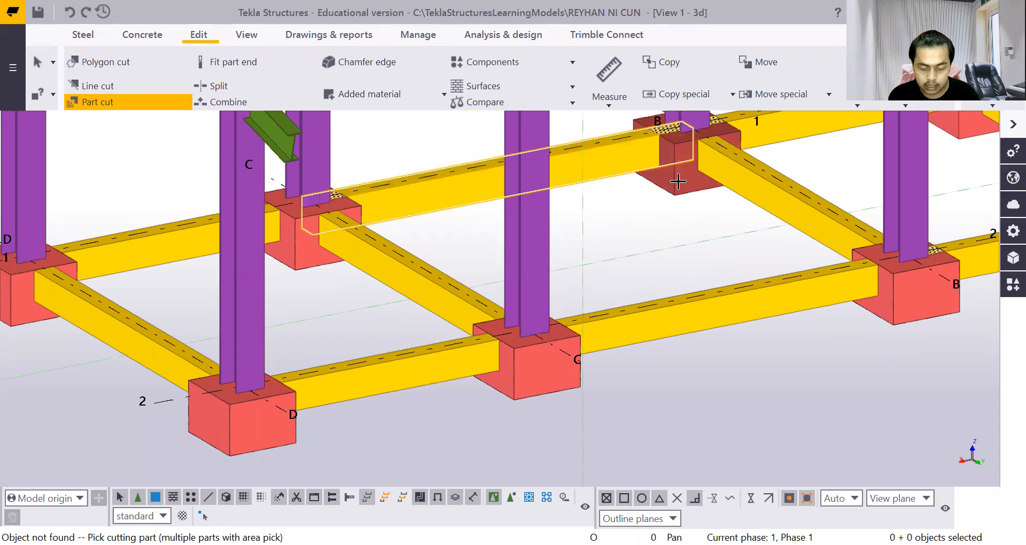
left_click(678, 182)
left_click(450, 195)
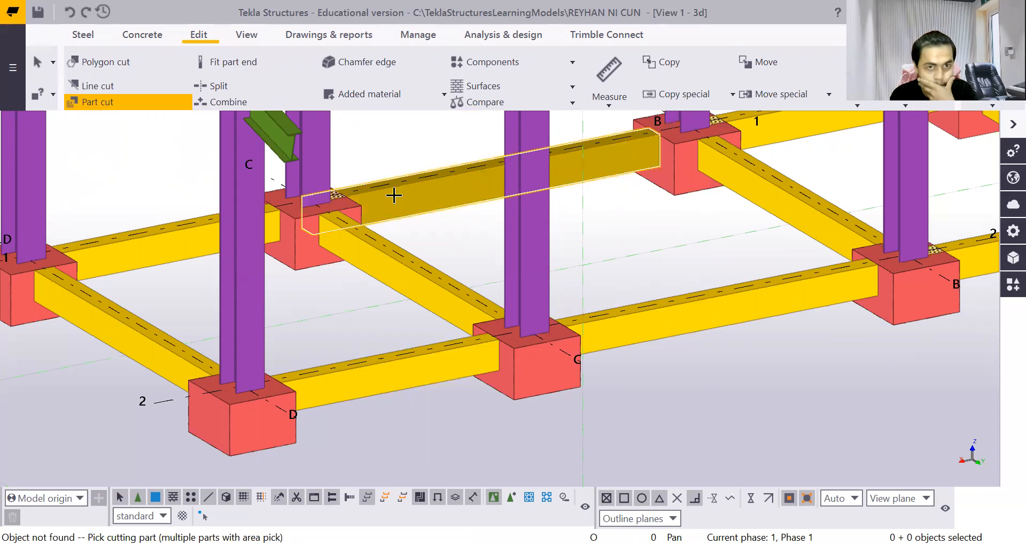
left_click(348, 210)
Cut the A–B concrete beam on grid line 1 with the footing at B1
scroll(401, 251, "down", 3)
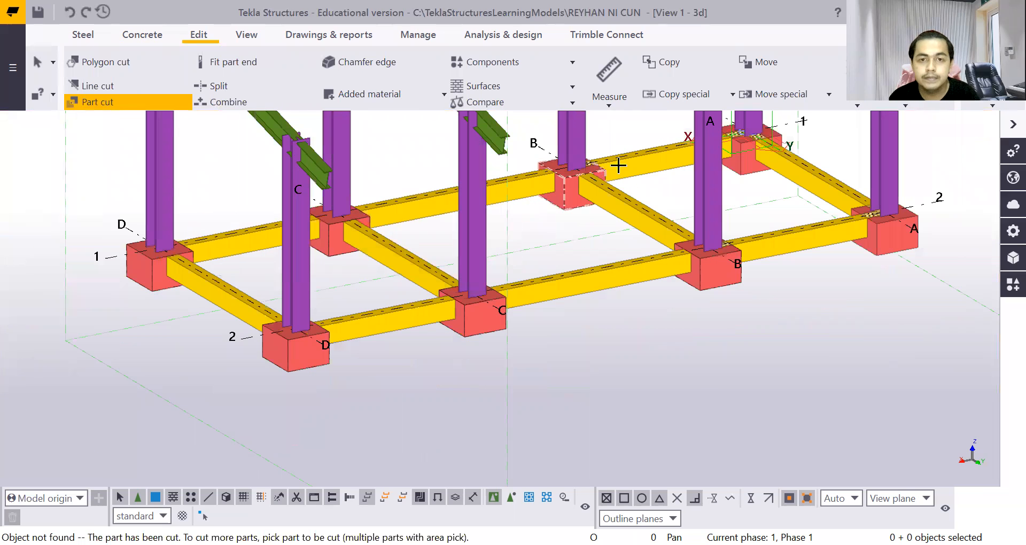
scroll(646, 156, "up", 2)
scroll(645, 156, "up", 2)
left_click(614, 171)
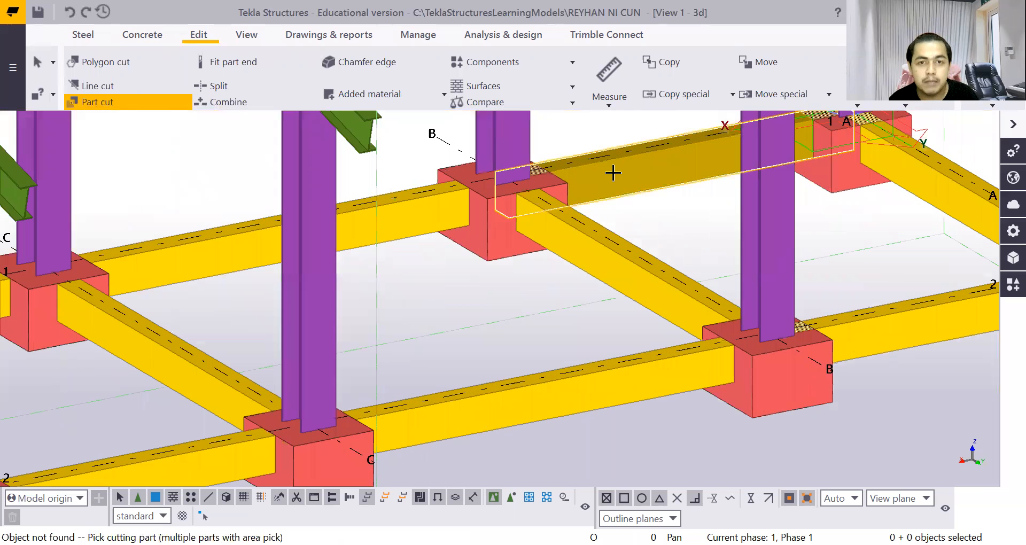
left_click(562, 188)
scroll(580, 272, "down", 3)
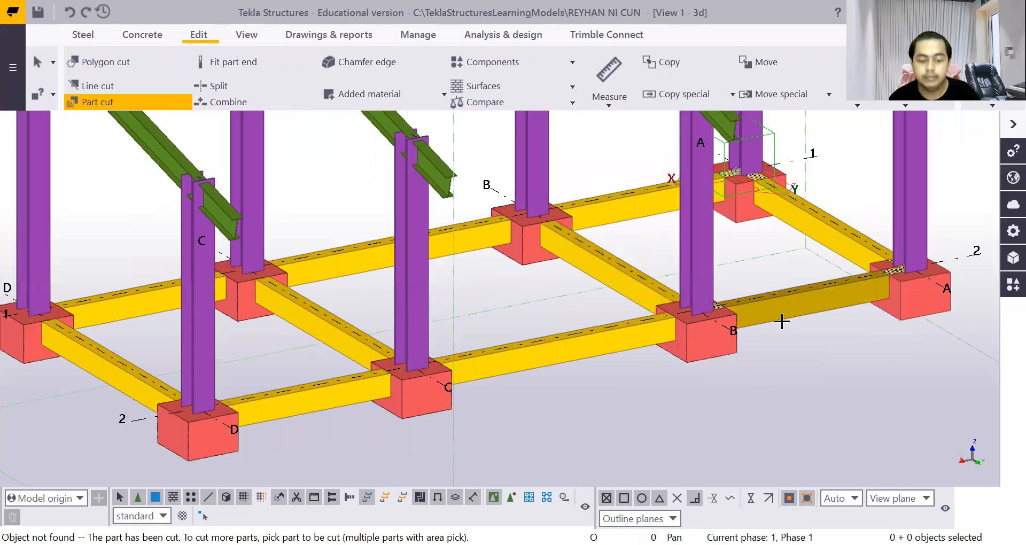
Trim both ends of the A–B concrete beam on grid line 2 with the footings at B2 and A2
scroll(775, 307, "up", 2)
left_click(775, 306)
left_click(695, 319)
left_click(902, 302)
left_click(962, 300)
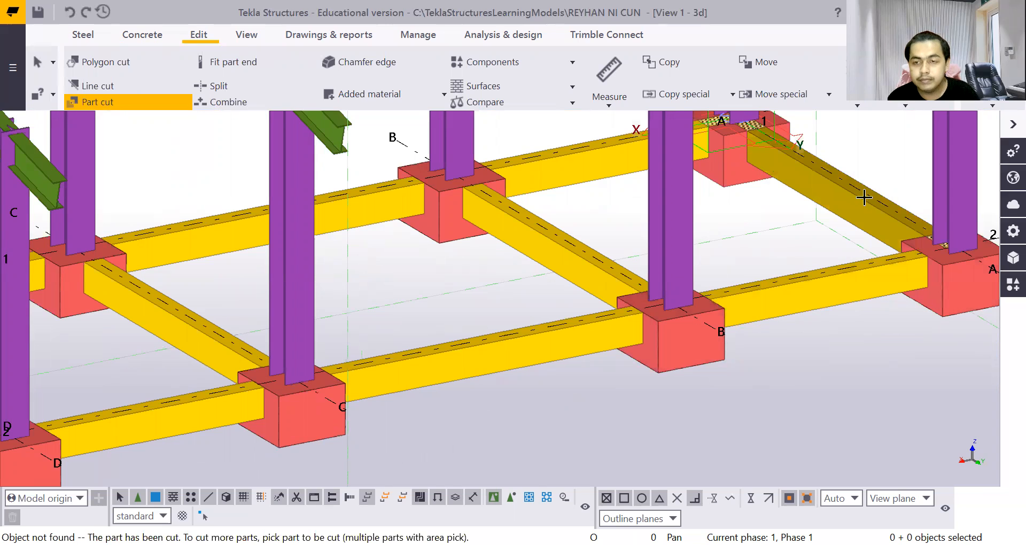
Trim both ends of the concrete beam on grid line A with the footings at A2 and A1
left_click(901, 237)
left_click(941, 291)
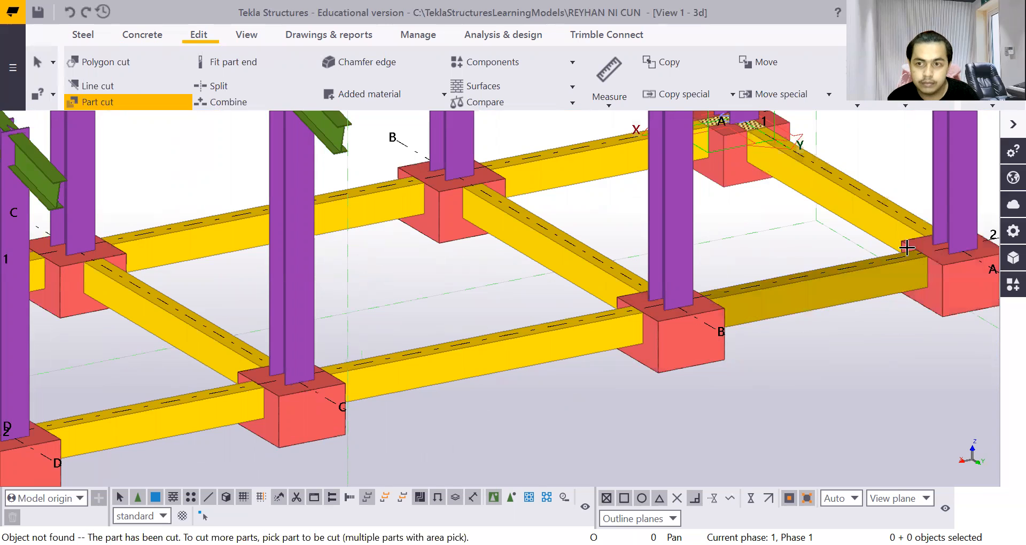
left_click(859, 191)
left_click(725, 166)
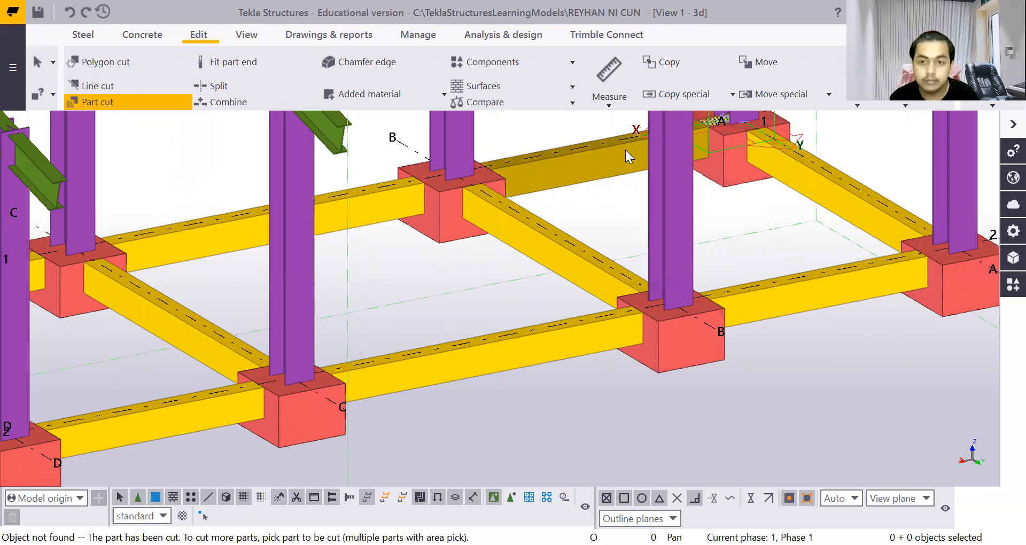
Cut the A–B concrete beam on grid line 1 with the footing at A1 and end the Part cut command
left_click(626, 151)
left_click(741, 169)
scroll(730, 209, "down", 3)
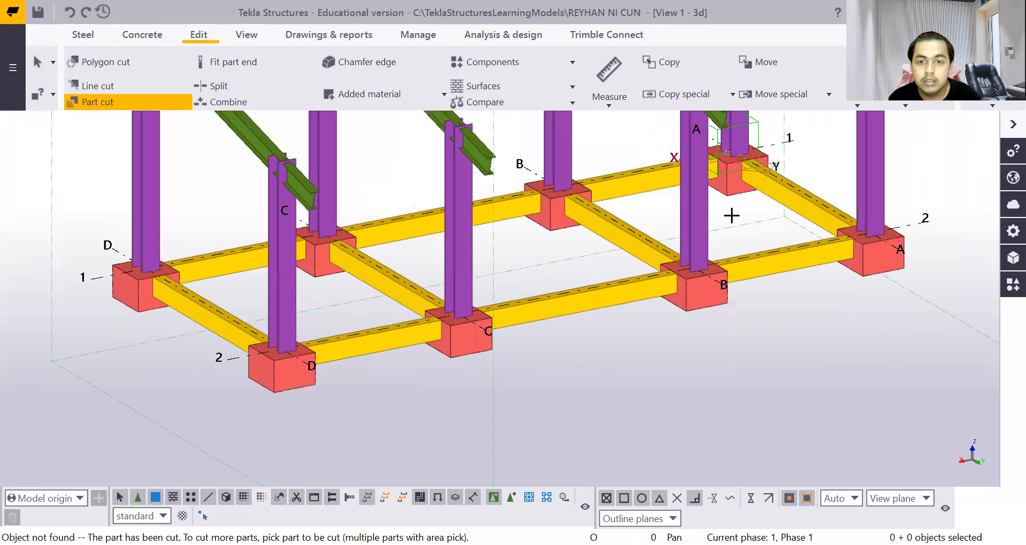
scroll(746, 249, "down", 2)
scroll(775, 175, "up", 5)
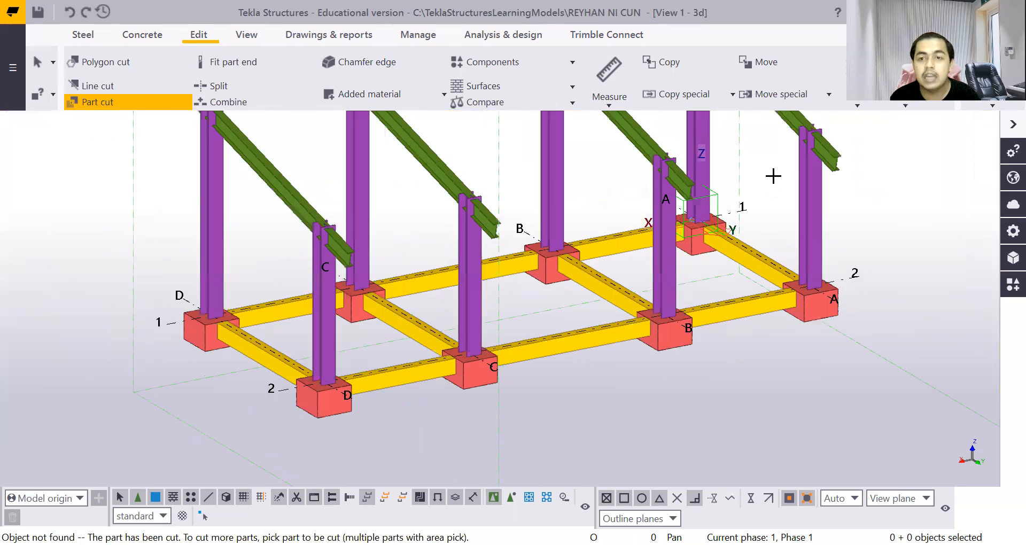
scroll(731, 223, "down", 2)
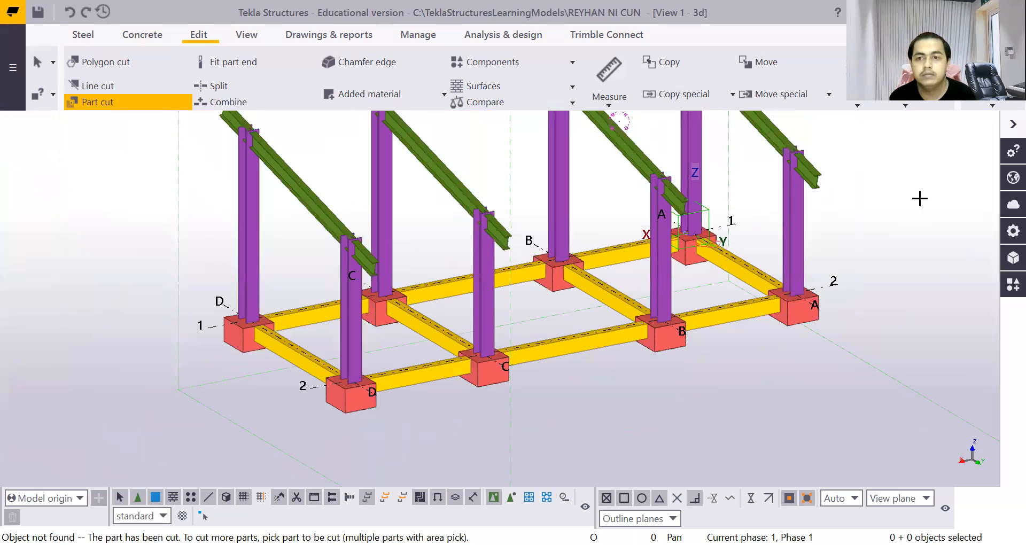
right_click(920, 199)
left_click(923, 213)
Fit the work area of the 3D view to the entire model
scroll(849, 286, "down", 5)
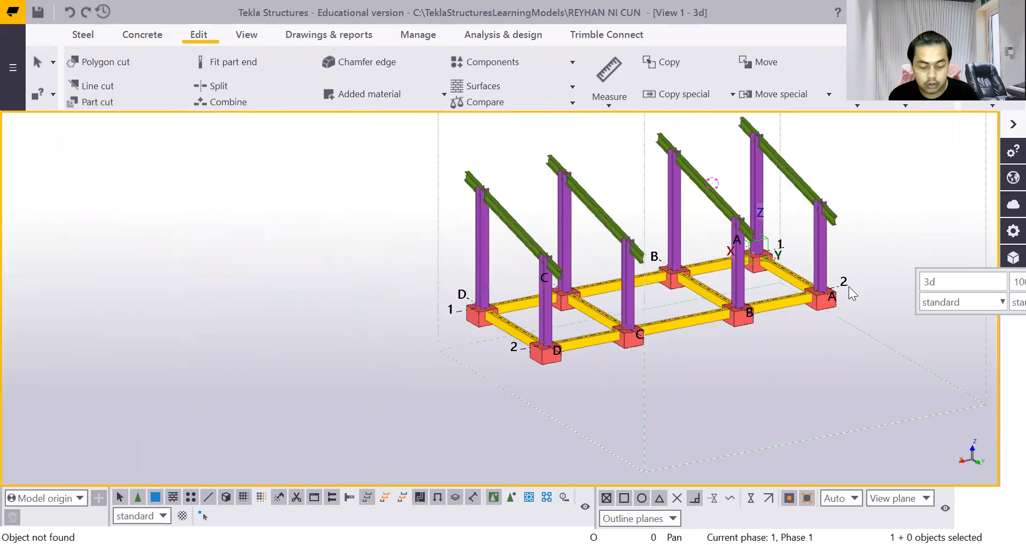
right_click(404, 222)
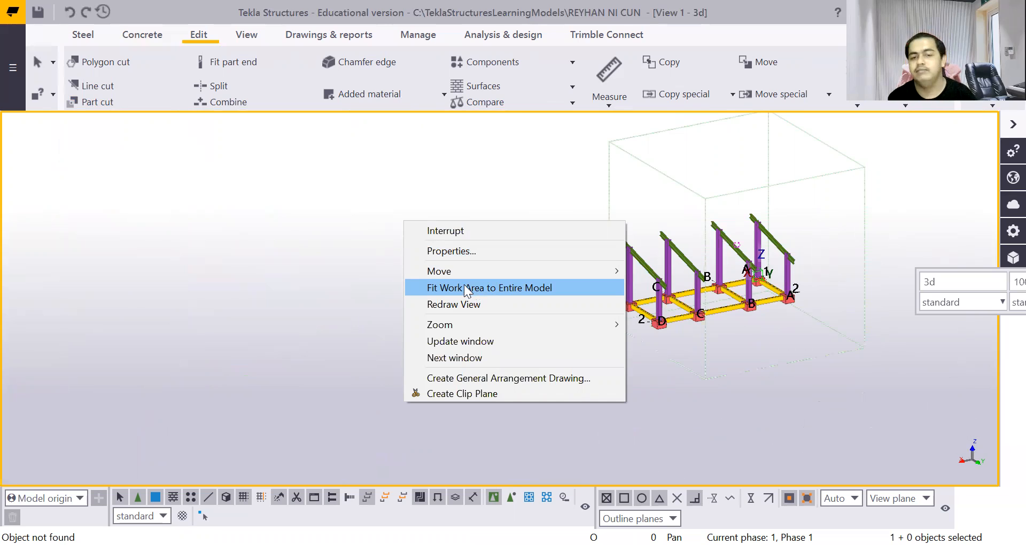
left_click(464, 288)
right_click(678, 285)
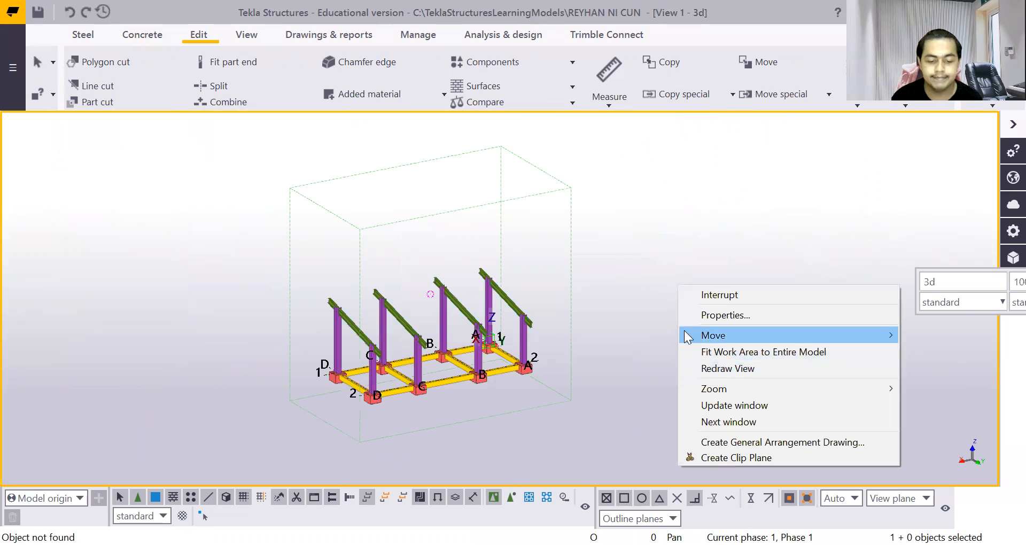
right_click(626, 242)
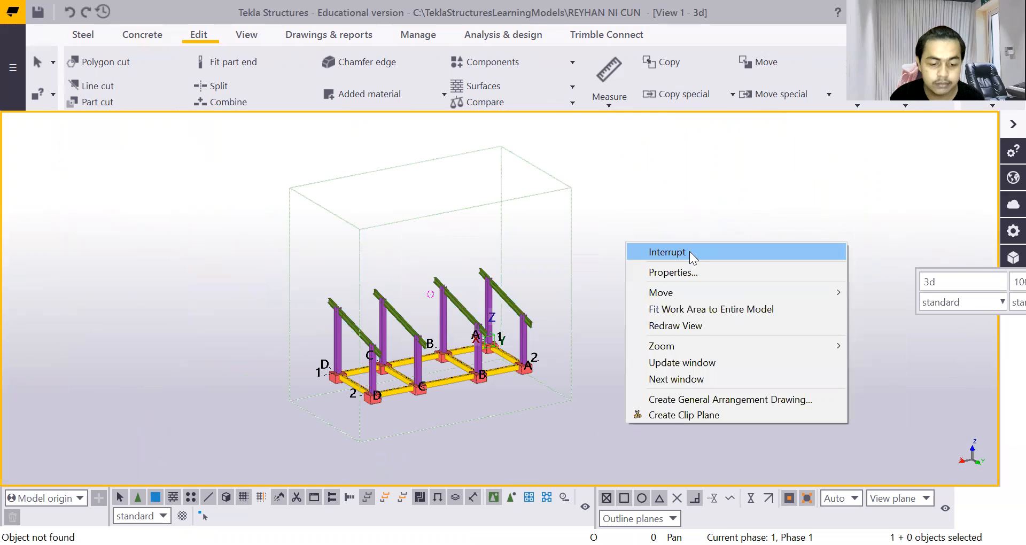
left_click(690, 251)
Examine the whole frame with its footings and concrete beams, including from the grid line A side
scroll(495, 298, "up", 4)
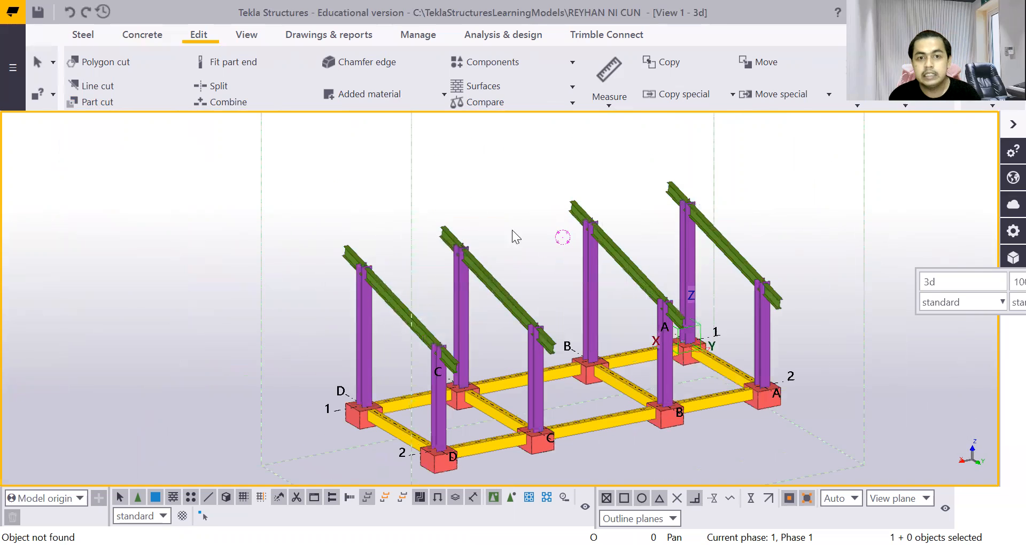
scroll(627, 328, "down", 1)
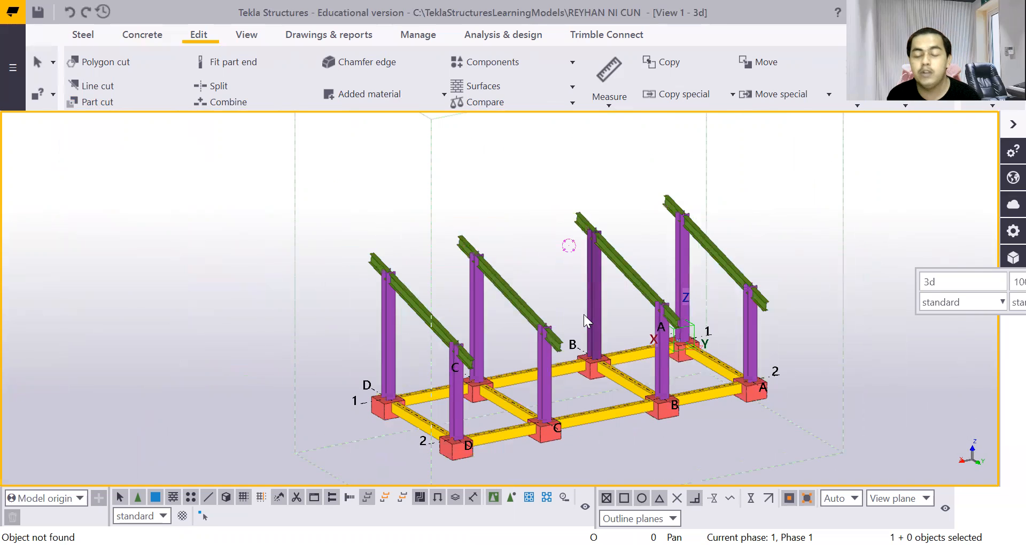
scroll(577, 300, "down", 4)
scroll(359, 138, "up", 3)
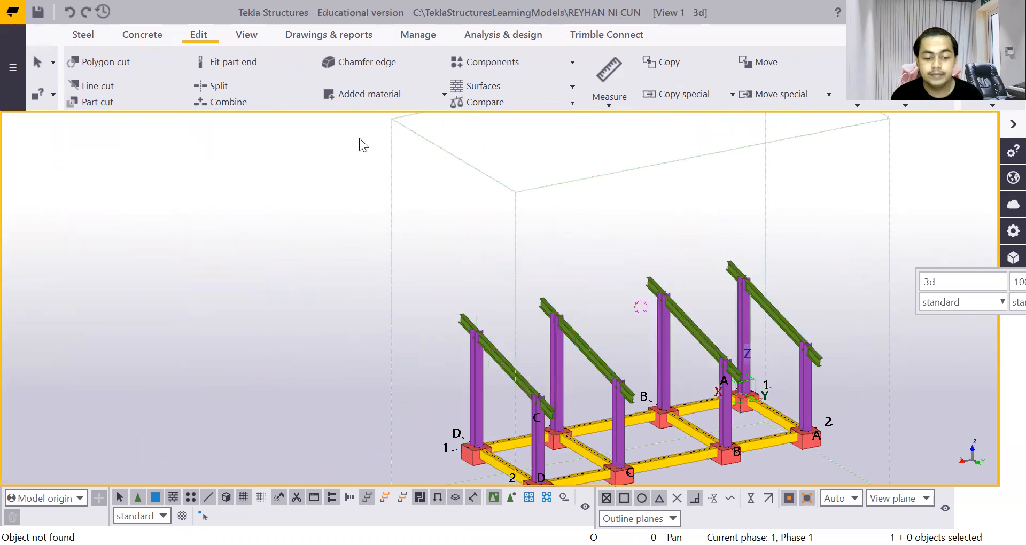
scroll(365, 145, "down", 6)
scroll(295, 98, "up", 1)
scroll(223, 162, "up", 3)
scroll(331, 211, "down", 4)
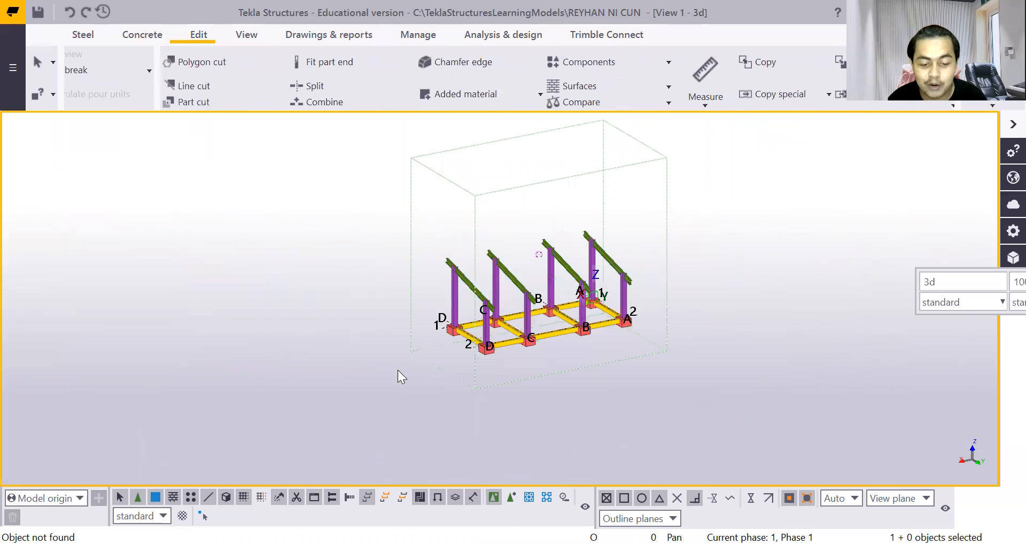
scroll(429, 428, "up", 6)
scroll(444, 412, "down", 3)
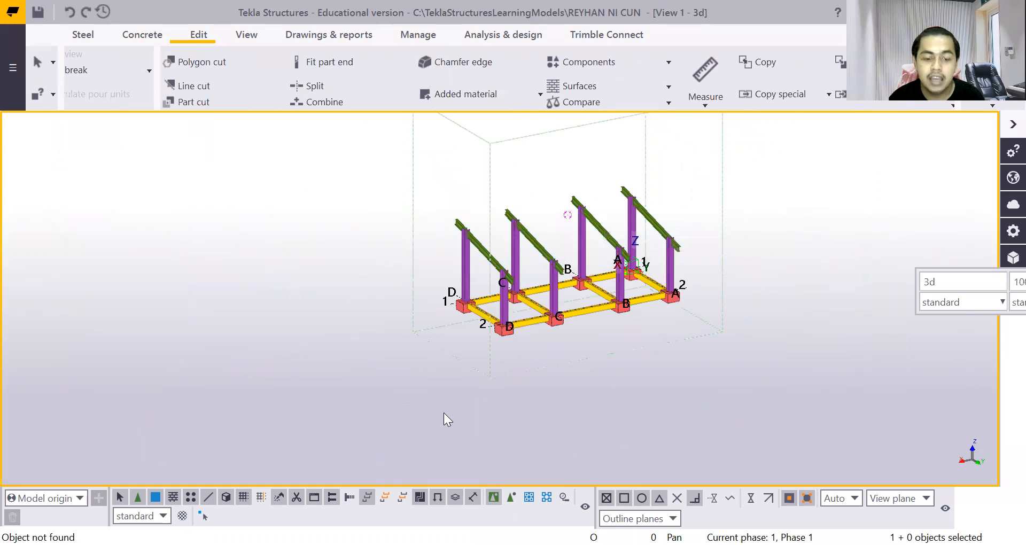
key("ctrl+Left")
key("ctrl+Left")
key("ctrl+Left")
key("ctrl+Left")
key("ctrl+Left")
key("ctrl+Left")
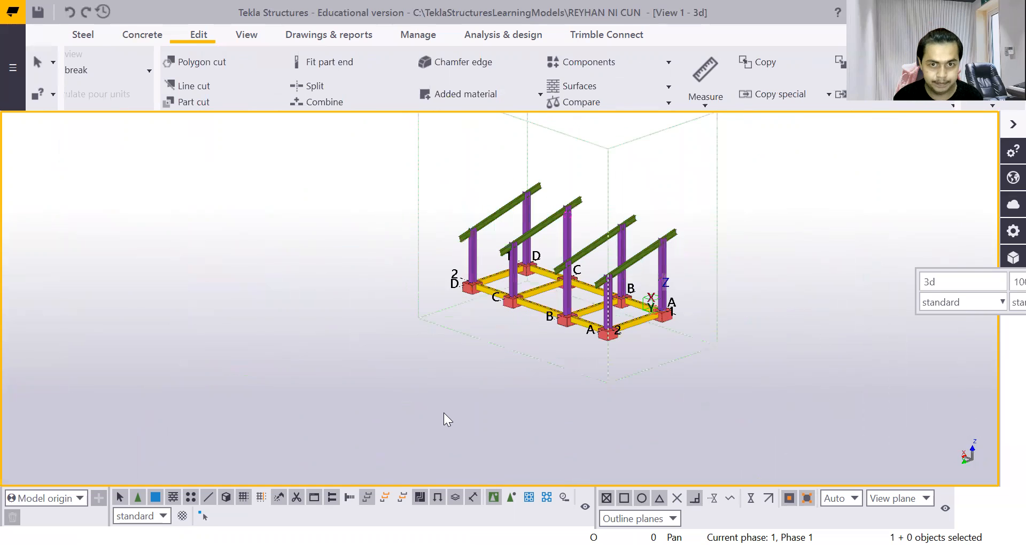
Outline a closed rectangular rebar shape through the four corners of the A2 footing's 700 by 500 outer face parallel to grid line 2
key("ctrl+Right")
scroll(607, 260, "up", 8)
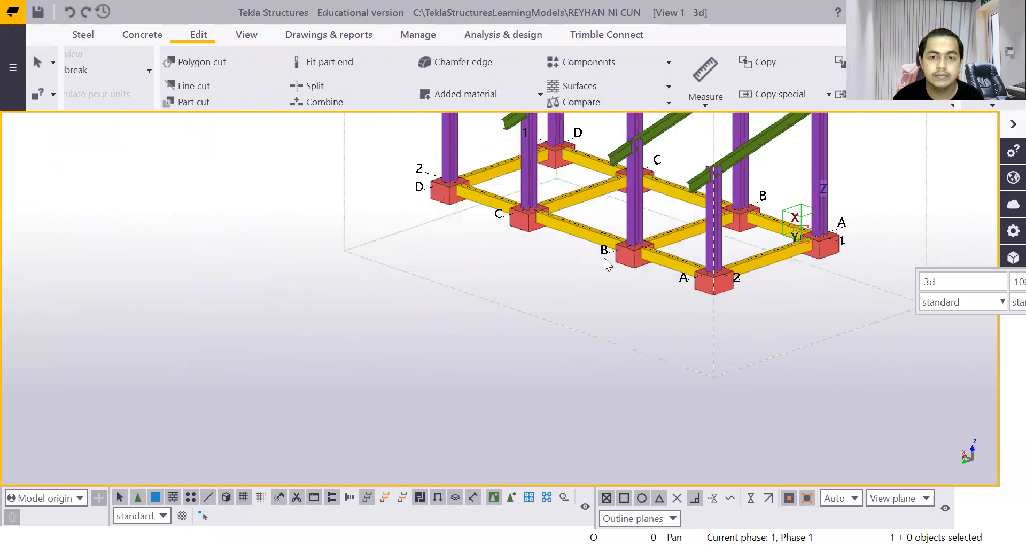
left_click(126, 36)
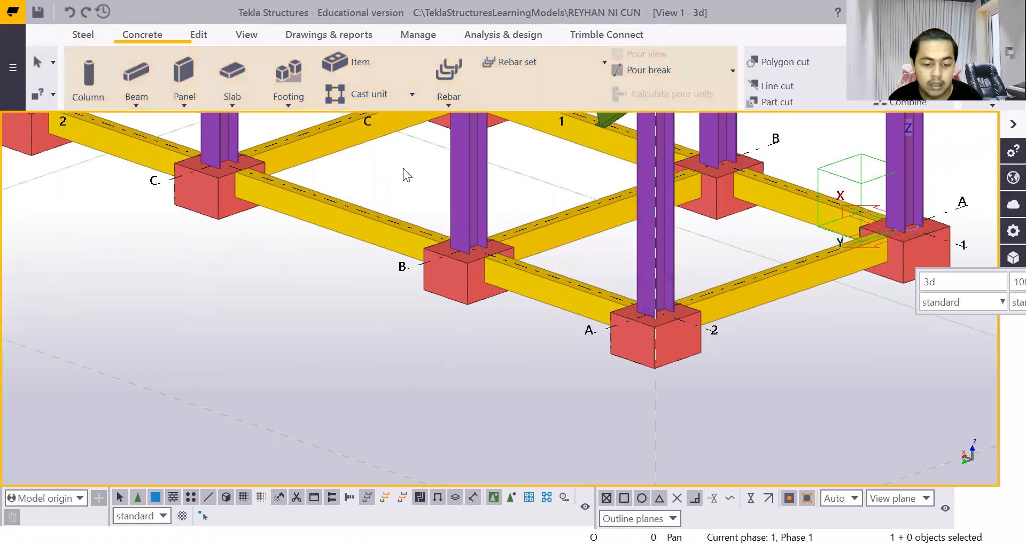
left_click(449, 82)
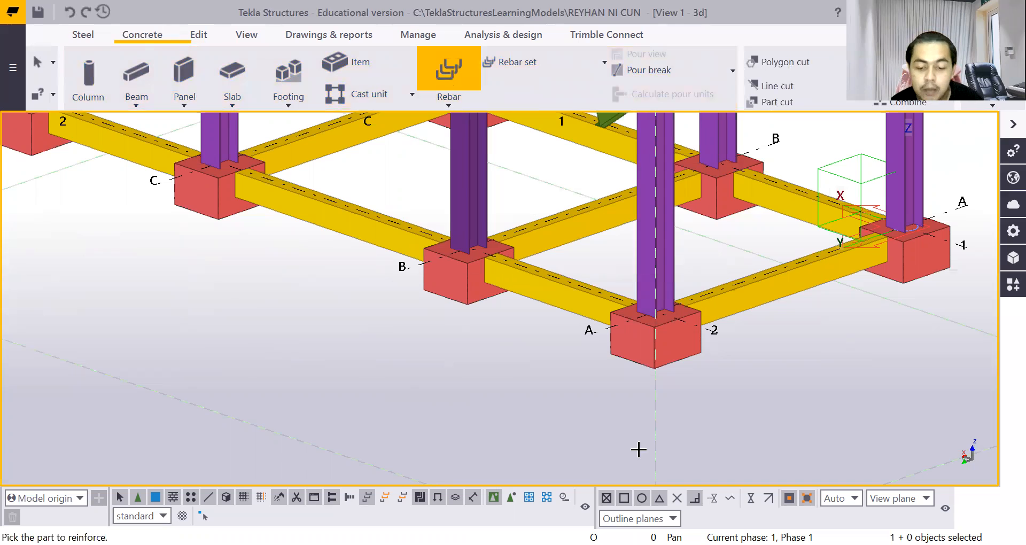
scroll(690, 332, "up", 5)
left_click(588, 362)
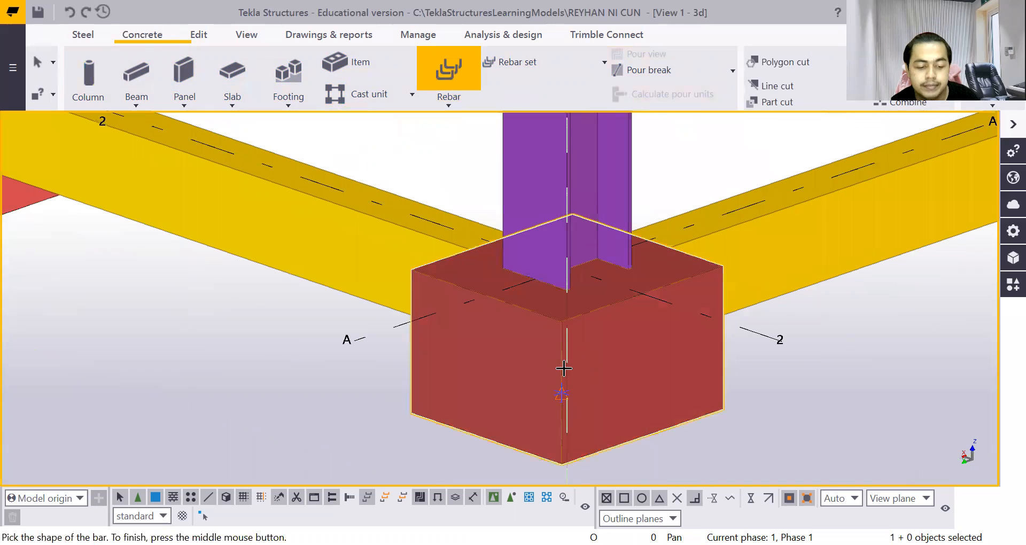
scroll(567, 364, "up", 4)
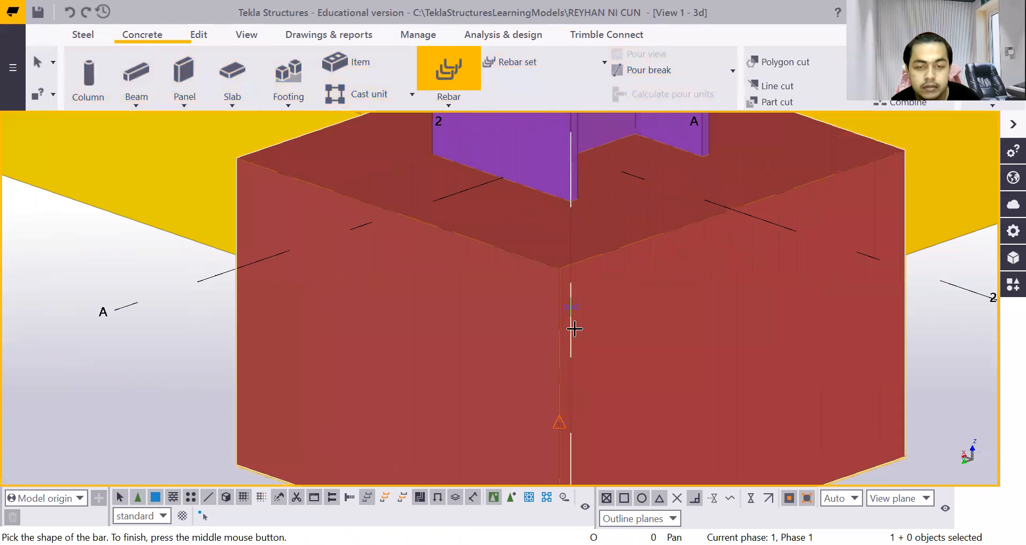
left_click(560, 270)
scroll(560, 270, "down", 4)
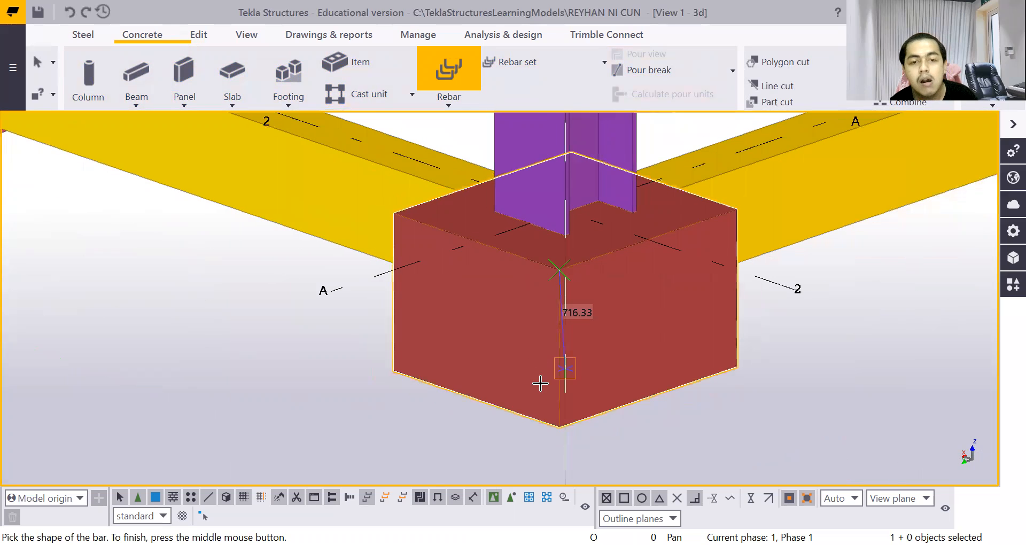
scroll(551, 399, "up", 3)
left_click(566, 446)
left_click(301, 356)
scroll(313, 386, "down", 3)
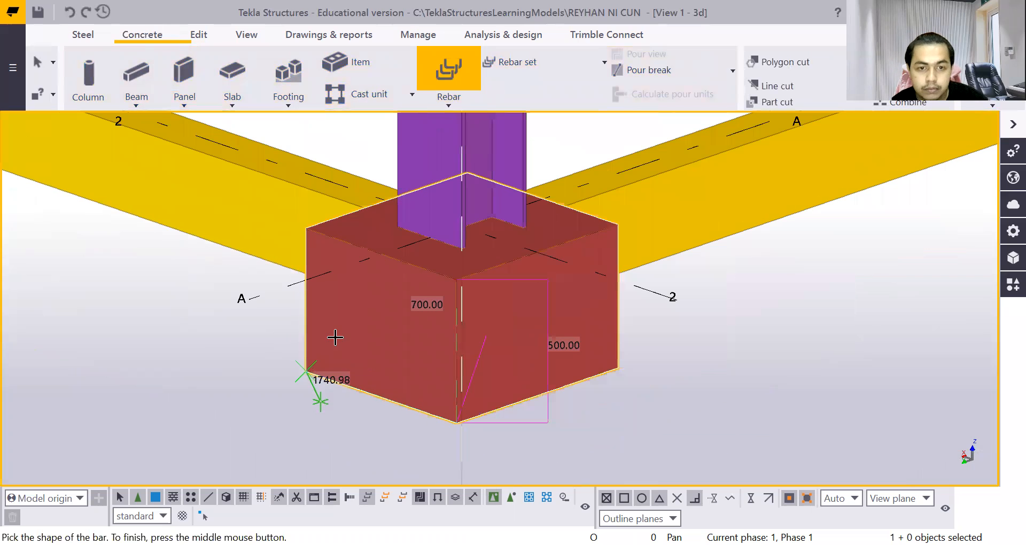
left_click(307, 228)
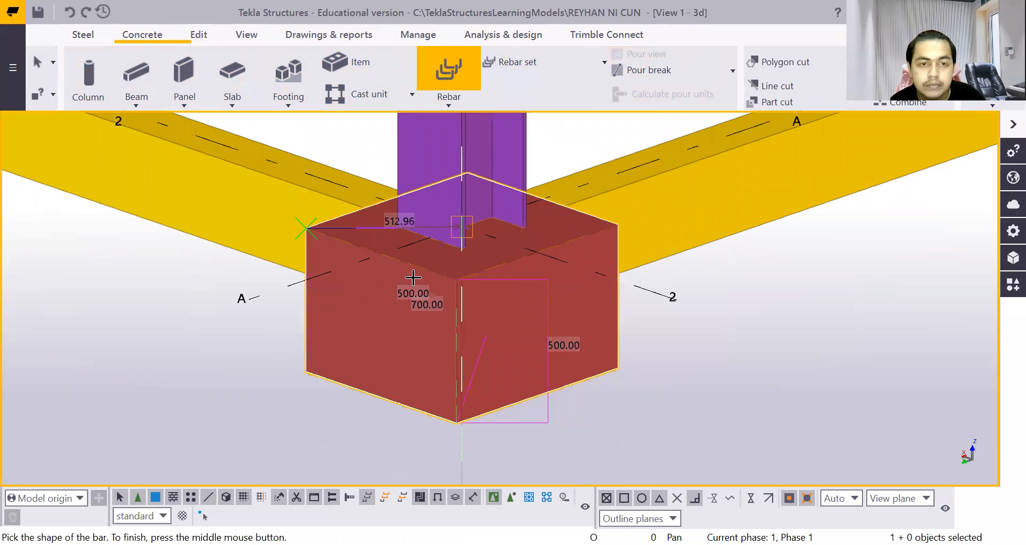
left_click(453, 278)
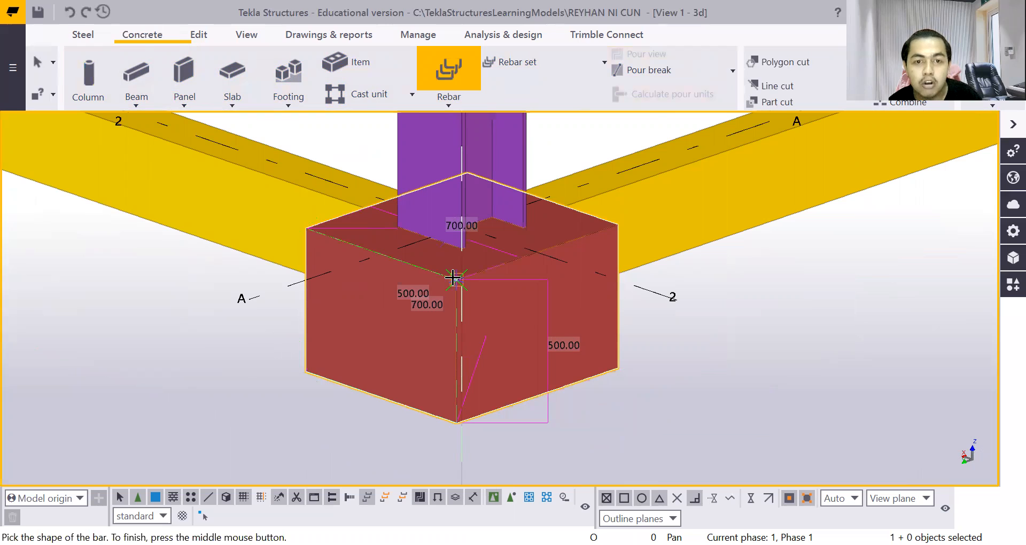
middle_click(454, 278)
Distribute the bars through the A2 footing along its top edge parallel to grid line A, from the outer corner to the inner one
left_click(454, 277)
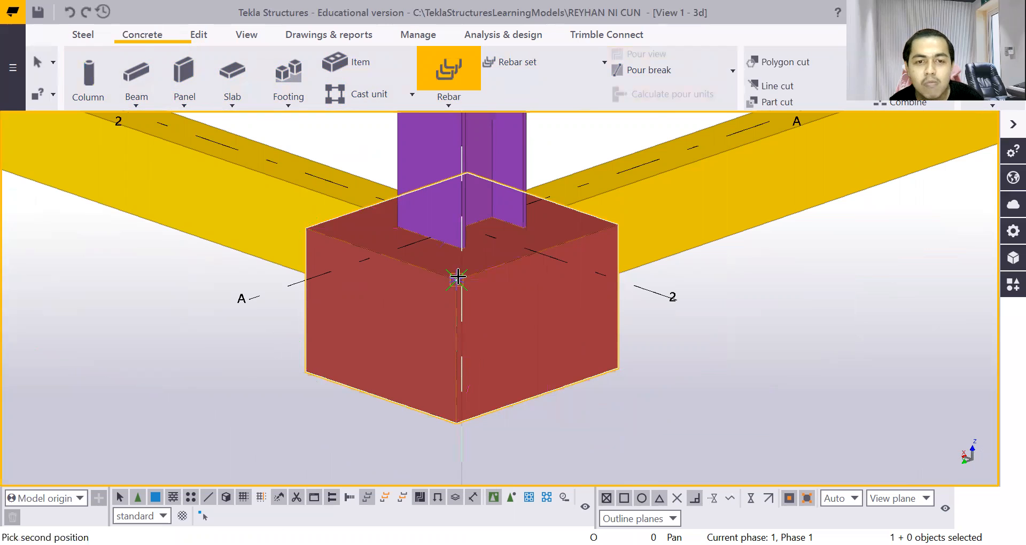
left_click(617, 225)
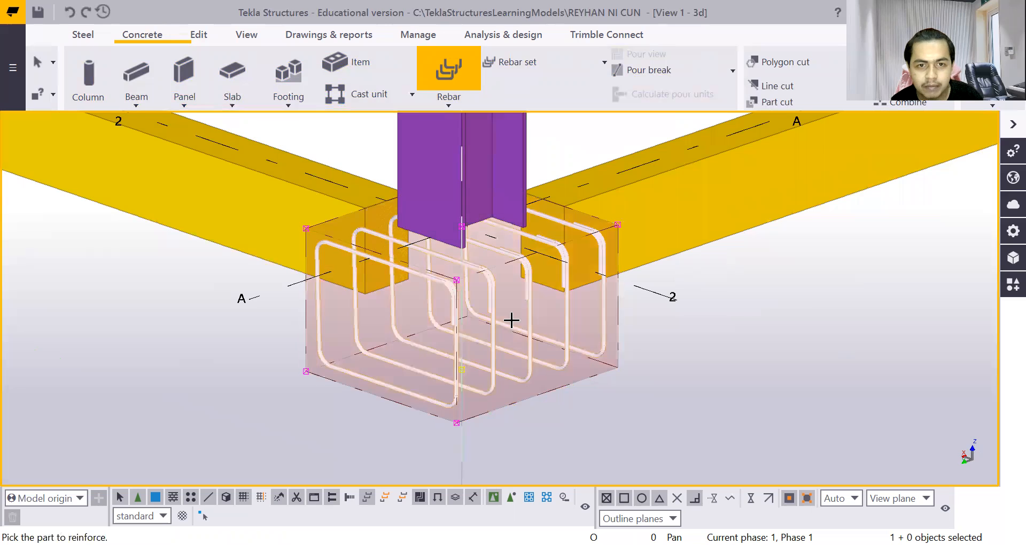
scroll(512, 327, "down", 5)
scroll(512, 370, "up", 6)
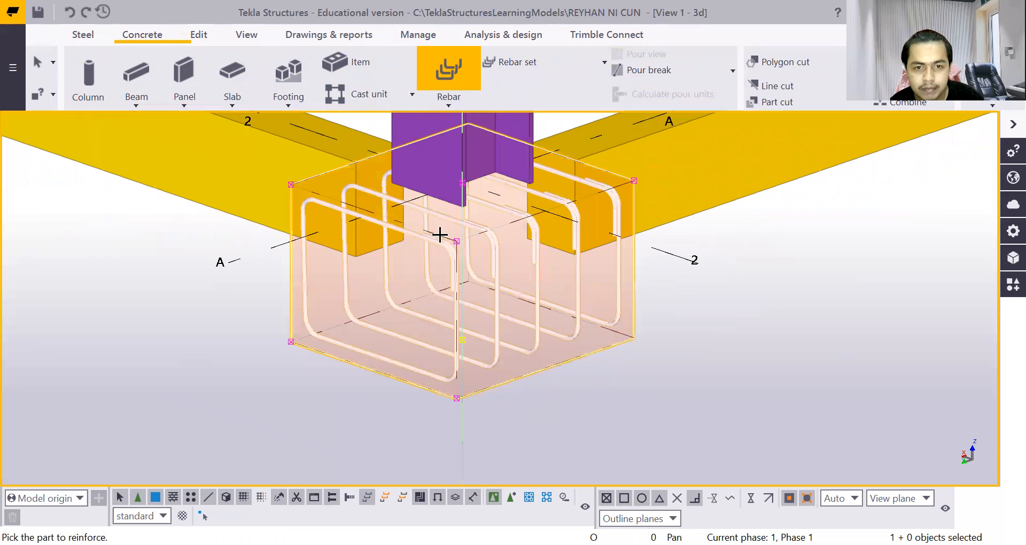
left_click(456, 76)
left_click(512, 294)
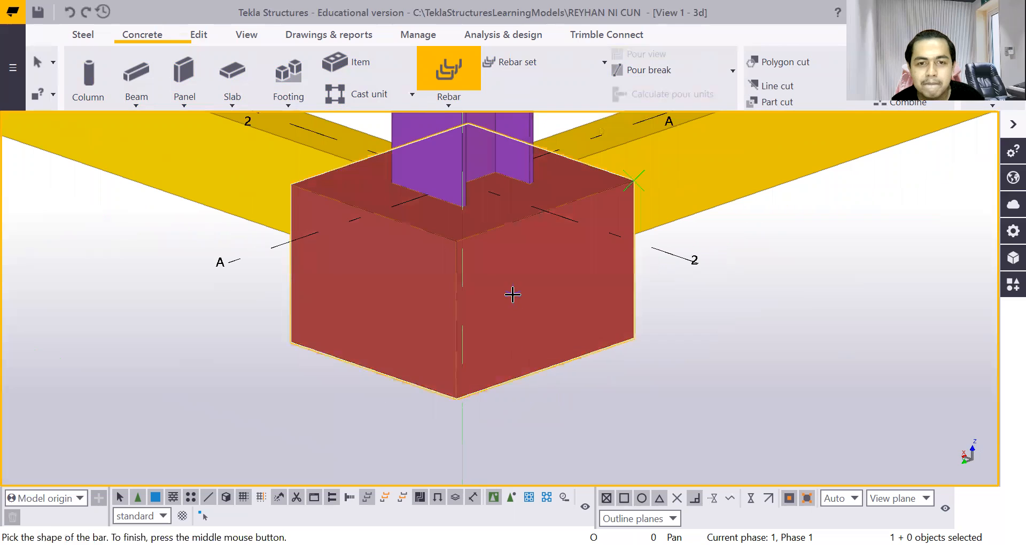
scroll(486, 292, "up", 1)
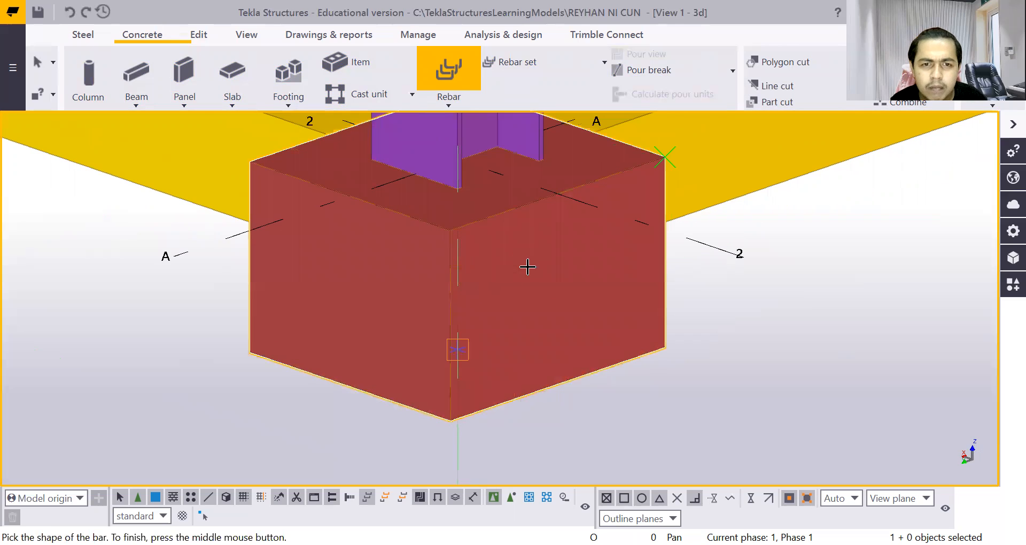
left_click(458, 349)
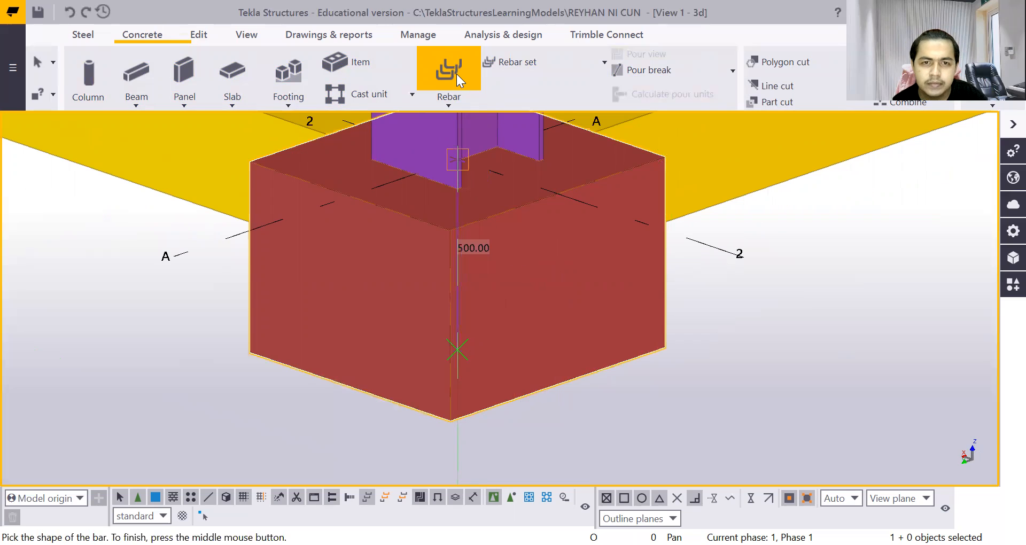
left_click(456, 74)
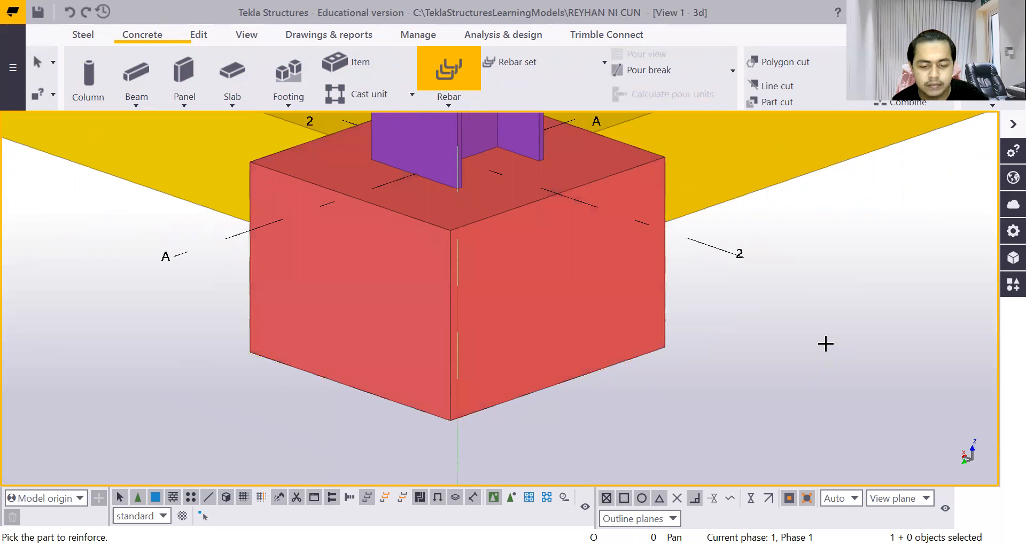
right_click(826, 344)
Outline a second closed rectangular rebar shape through the corners of the A2 footing's 750 by 500 outer face parallel to grid line A
left_click(454, 69)
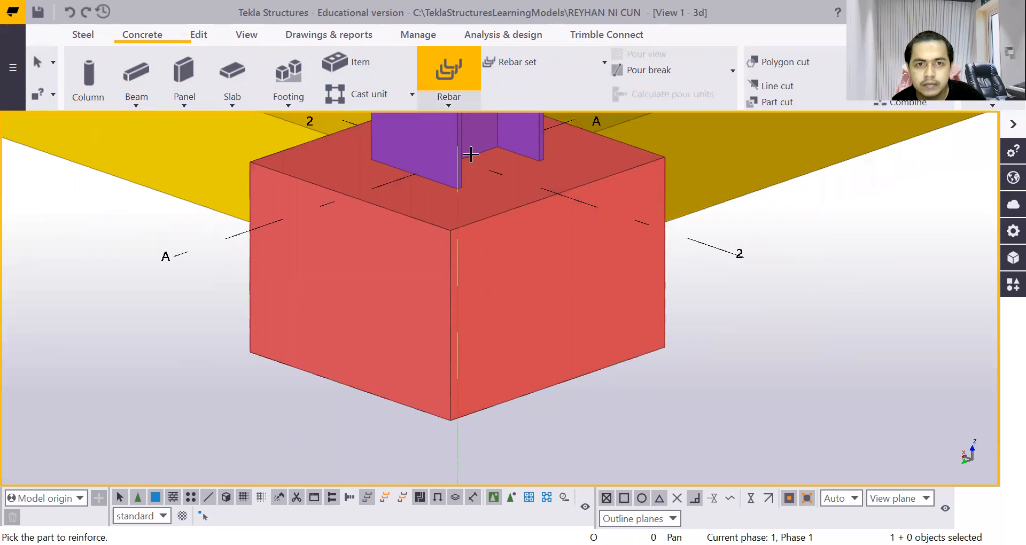
left_click(492, 259)
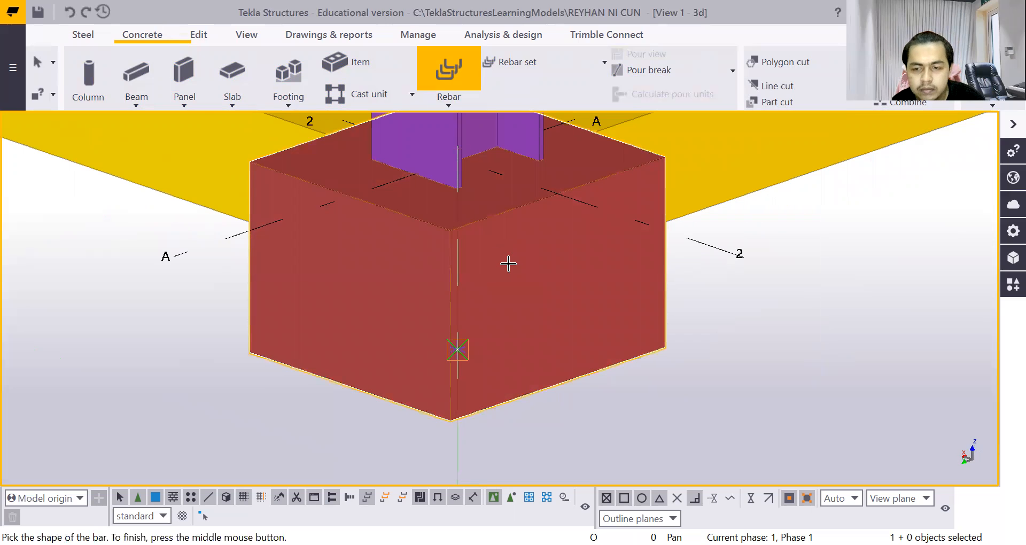
left_click(451, 231)
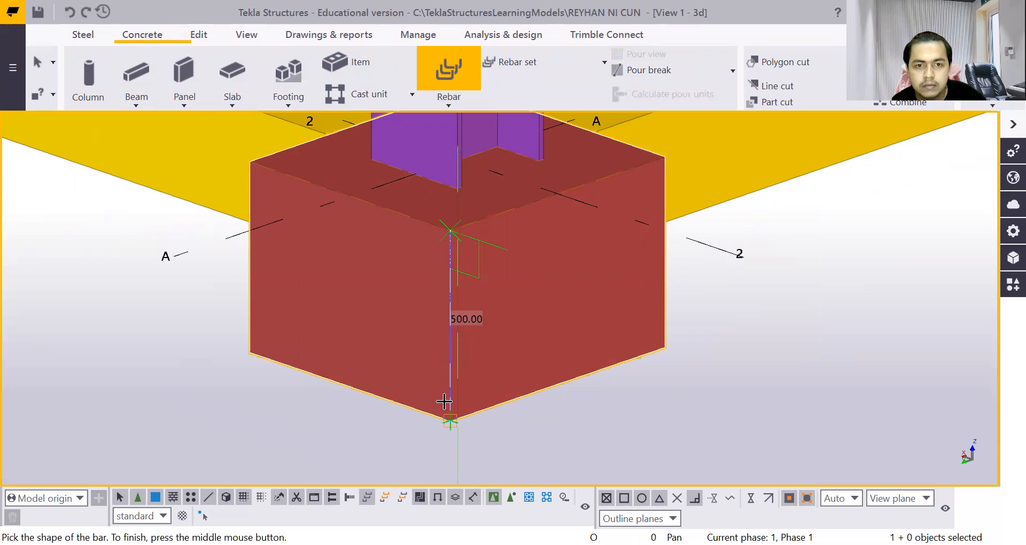
left_click(450, 420)
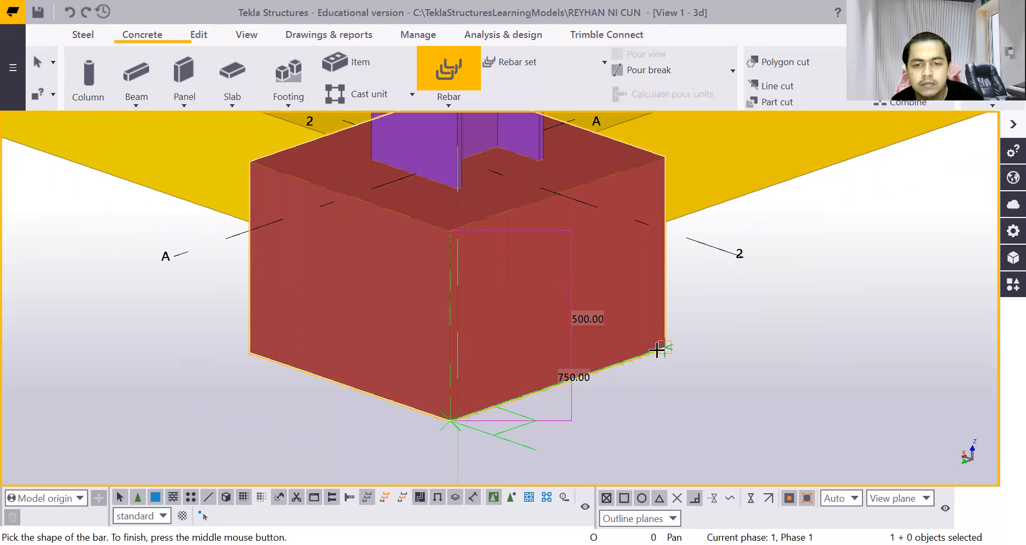
left_click(665, 348)
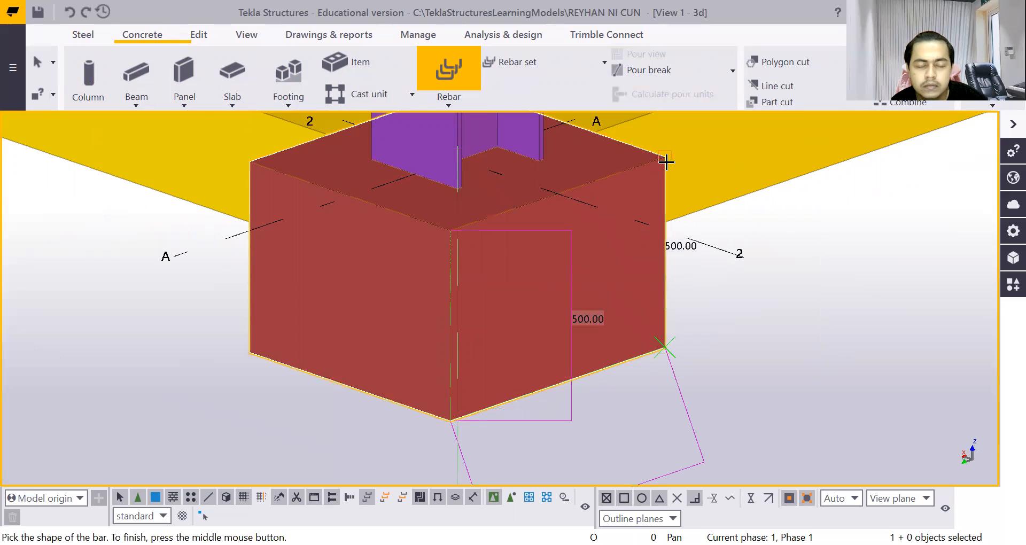
left_click(665, 157)
left_click(451, 229)
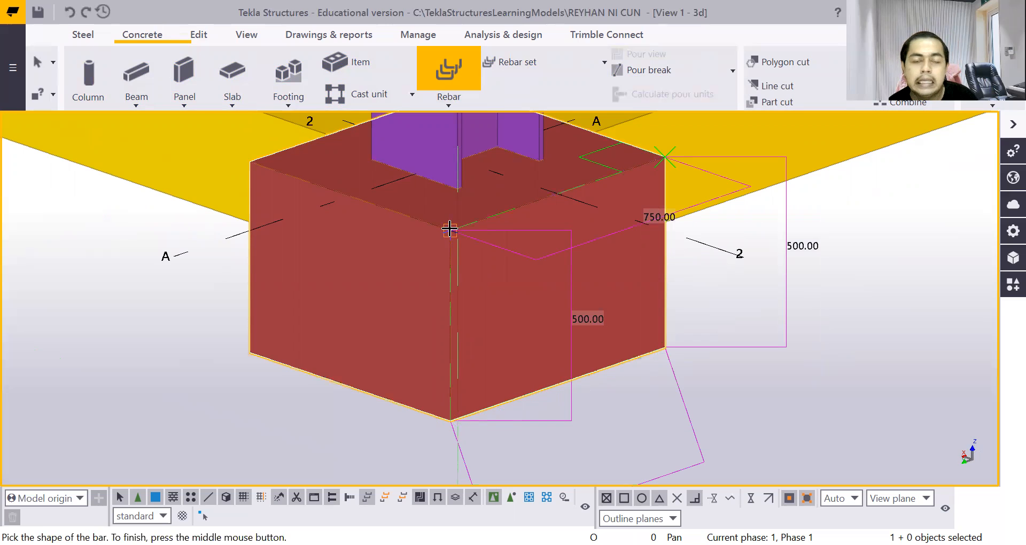
middle_click(450, 229)
Distribute the second bar group across the A2 footing along its 700 top edge parallel to grid line 2, and end the Rebar command
left_click(450, 229)
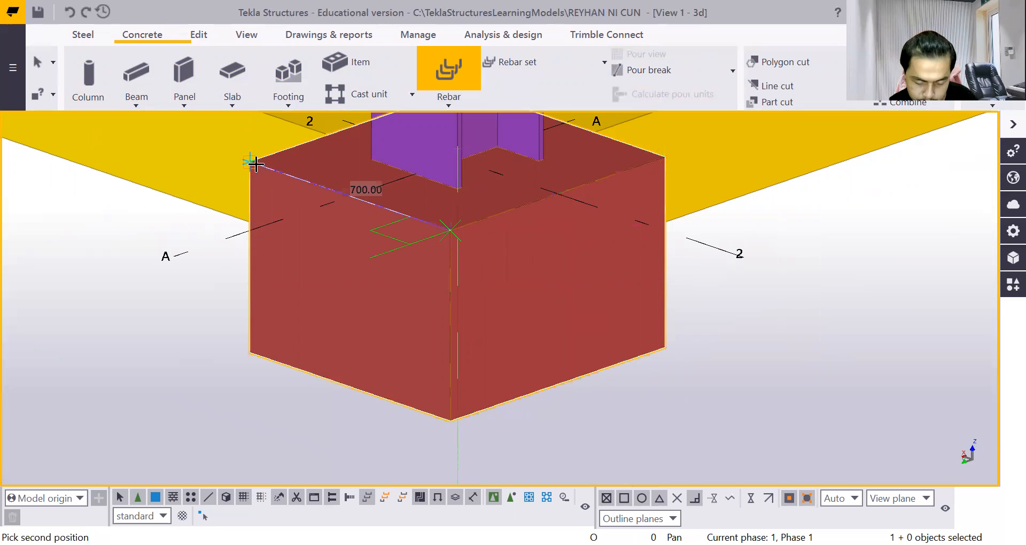
left_click(251, 161)
scroll(502, 319, "down", 3)
scroll(502, 319, "up", 3)
scroll(502, 320, "down", 3)
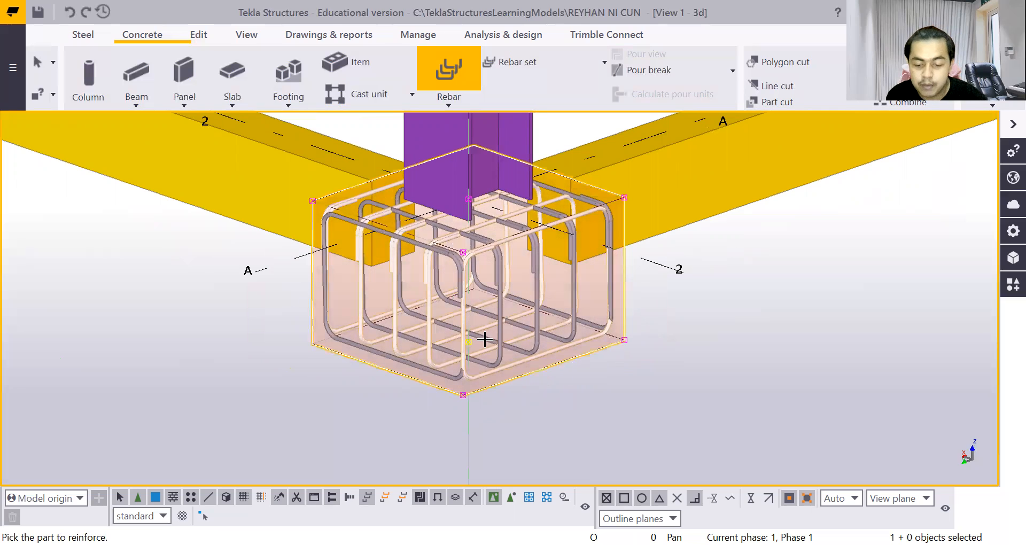
scroll(373, 236, "down", 3)
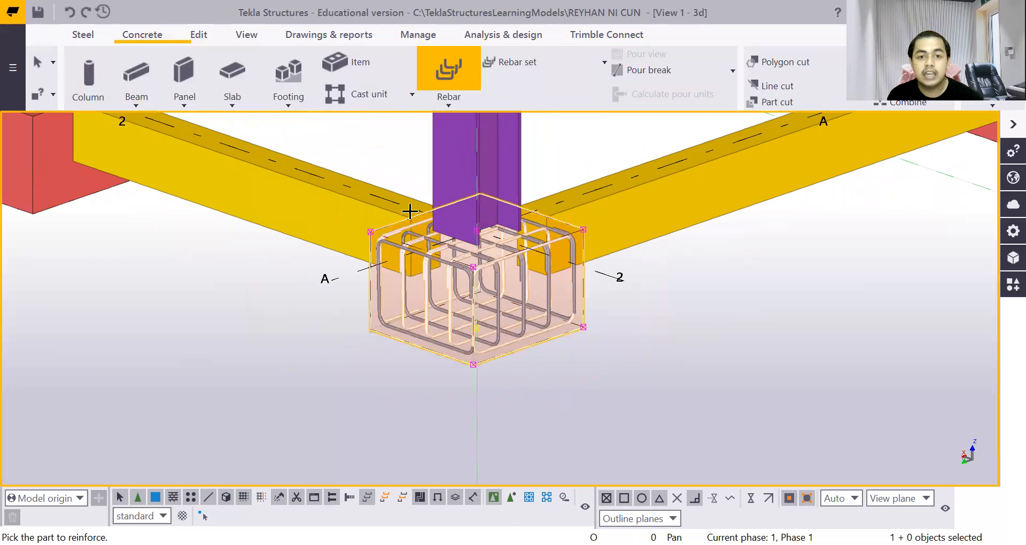
scroll(526, 245, "up", 1)
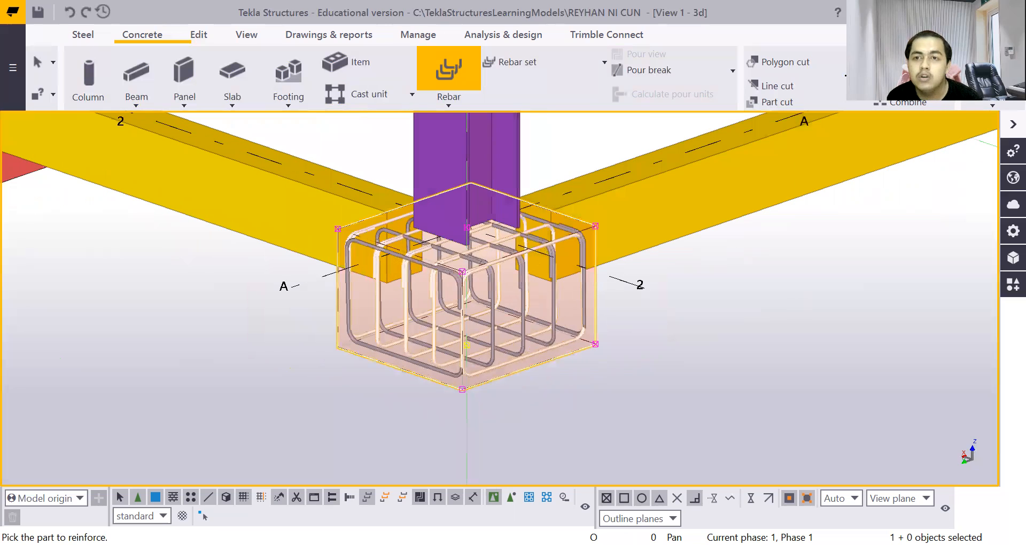
right_click(799, 308)
left_click(855, 76)
Display the model parts as wireframe around the A2 footing to expose its reinforcement
scroll(721, 405, "down", 3)
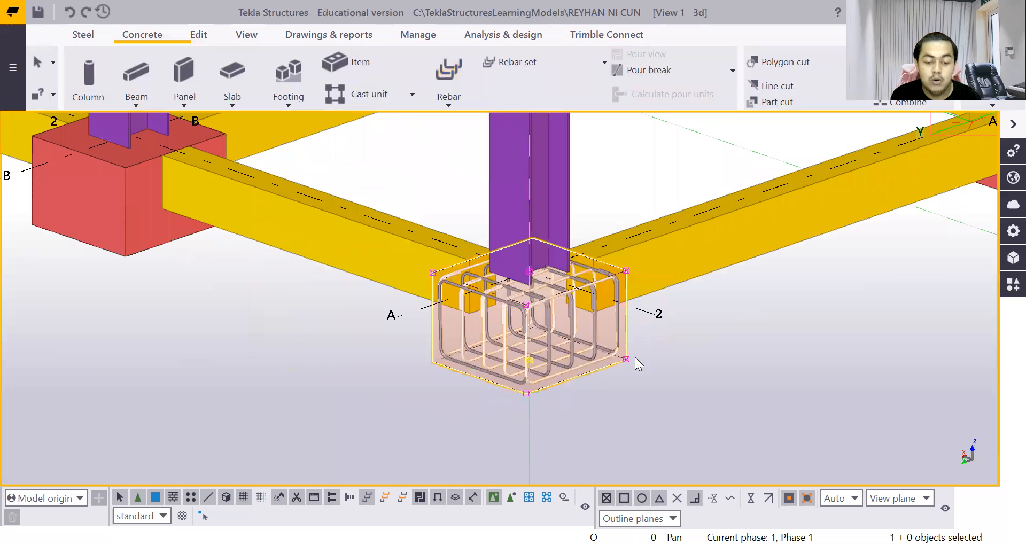
scroll(530, 321, "up", 2)
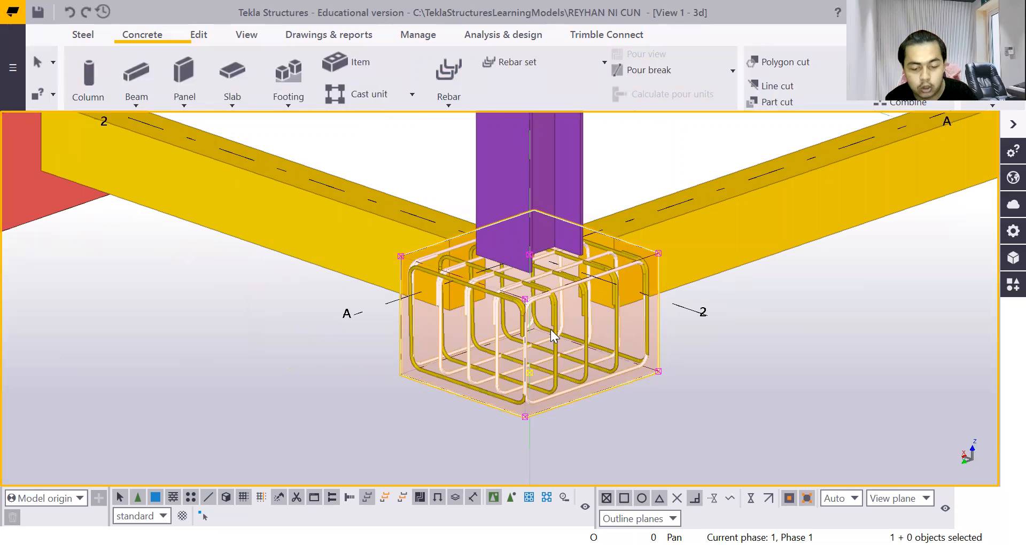
key("ctrl+1")
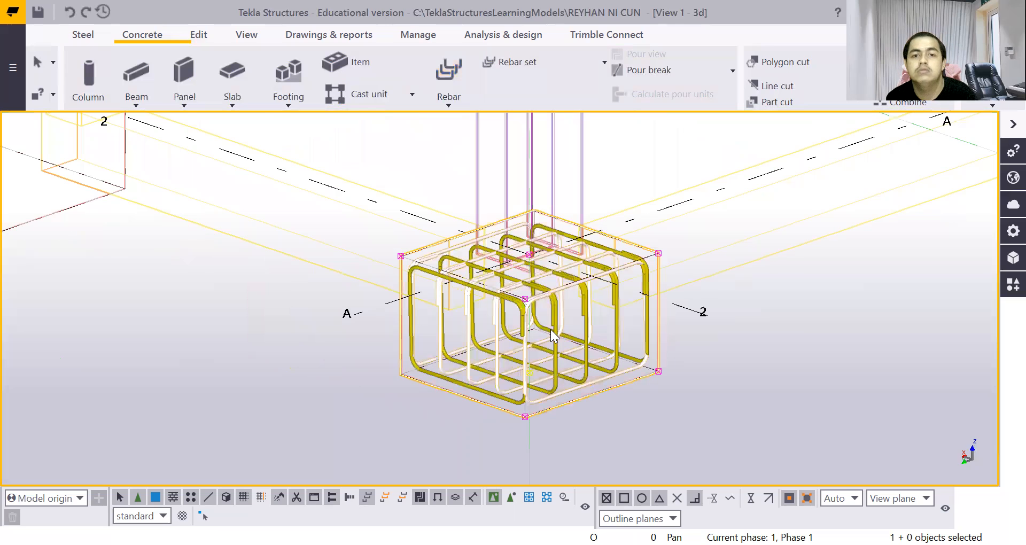
Set both the start and end hook types of one rebar group in the A/2 footing to Standard 135-degrees
scroll(551, 330, "down", 2)
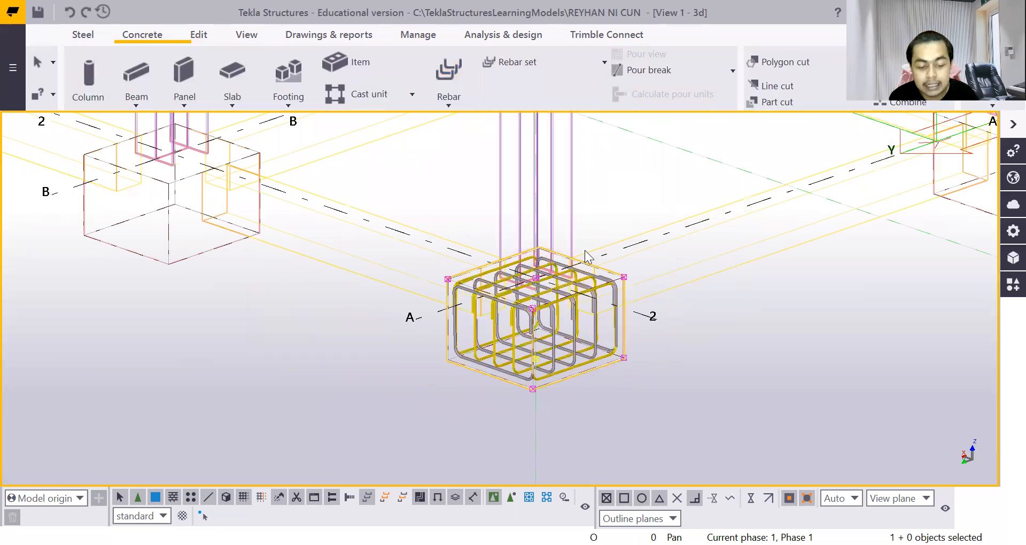
scroll(572, 262, "up", 3)
scroll(522, 368, "down", 2)
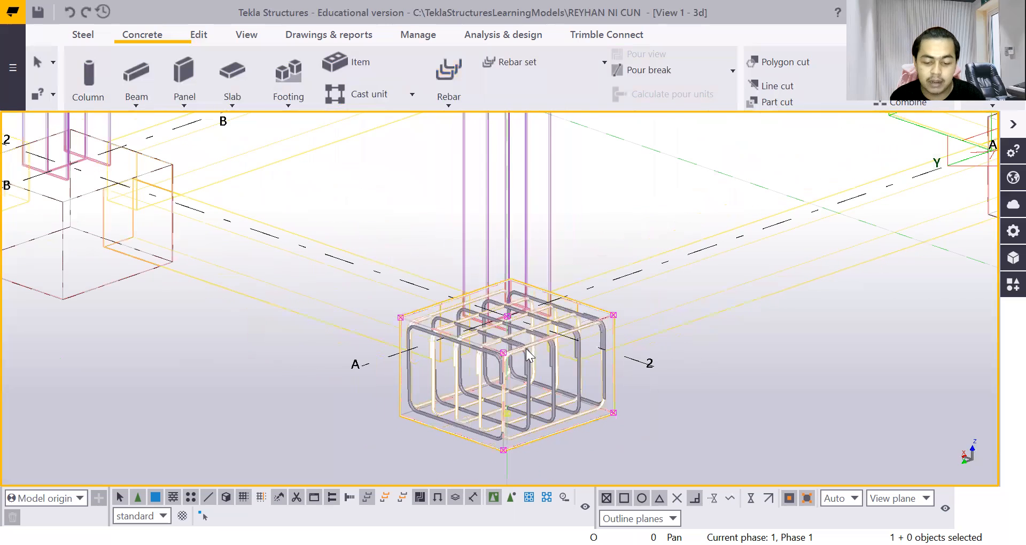
scroll(545, 393, "up", 3)
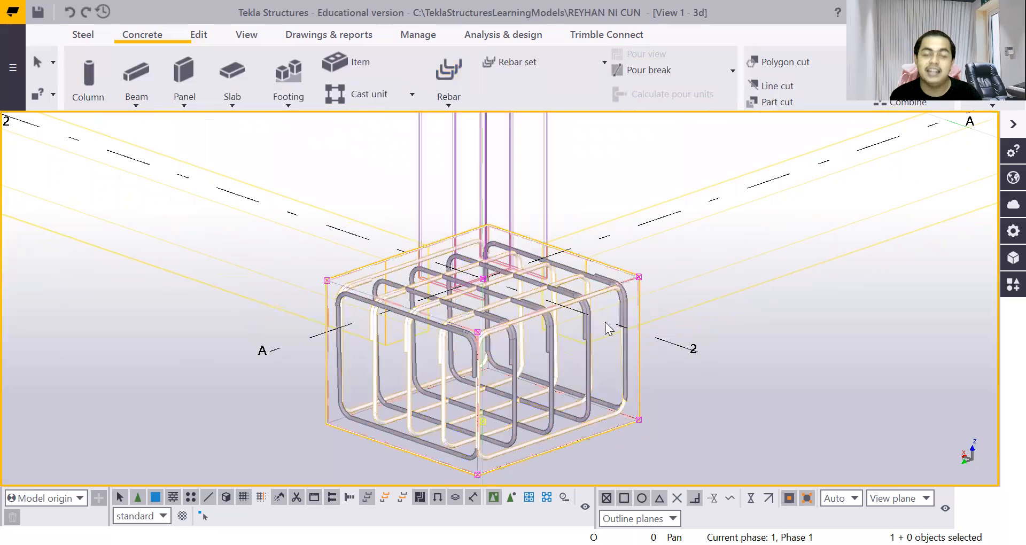
left_click(548, 334)
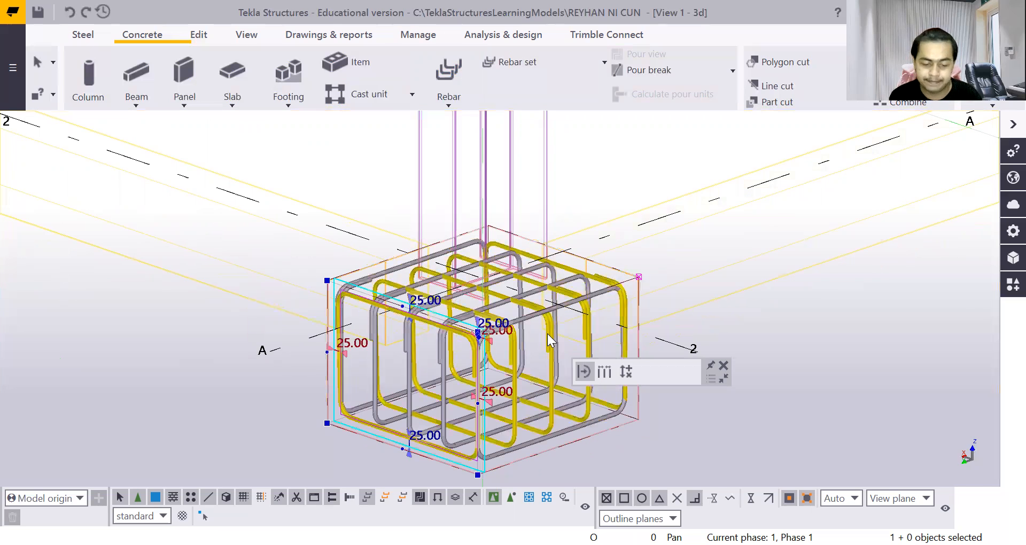
double_click(550, 339)
scroll(871, 353, "down", 1)
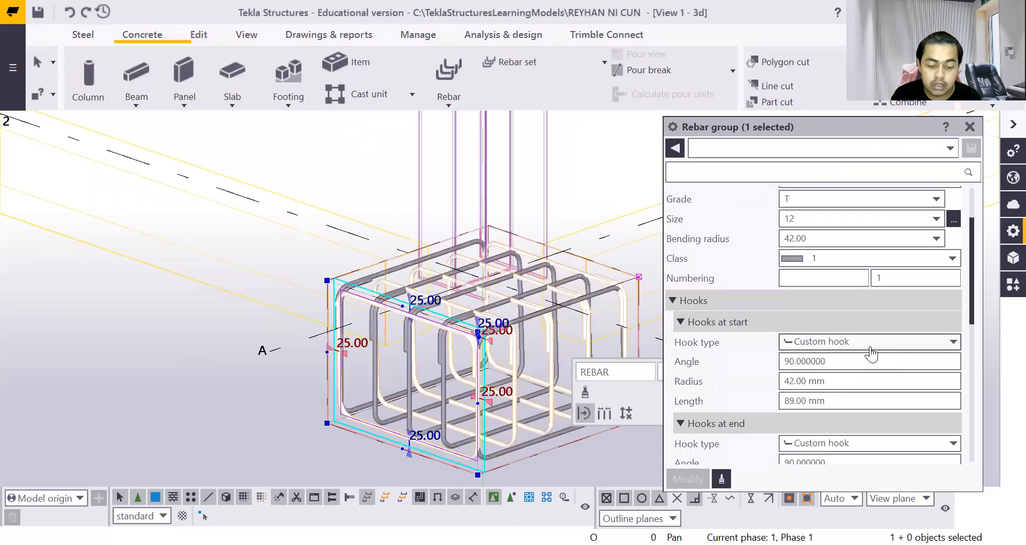
scroll(872, 347, "down", 1)
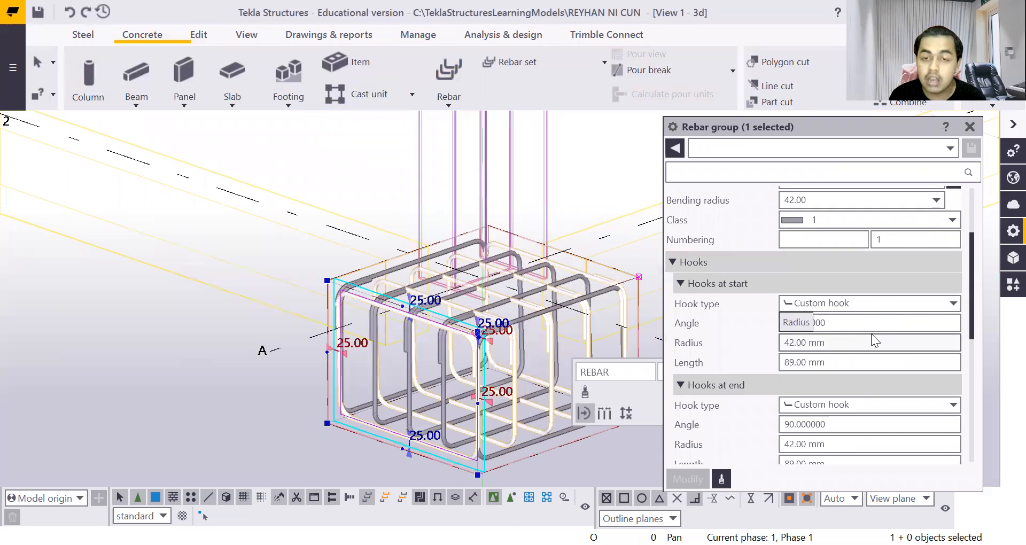
left_click(877, 306)
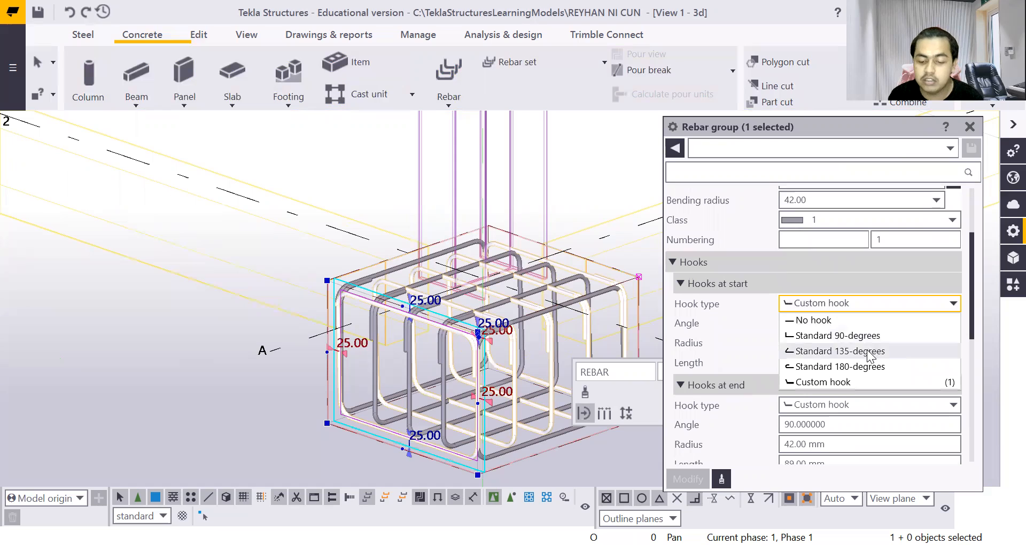
left_click(869, 351)
scroll(867, 339, "down", 4)
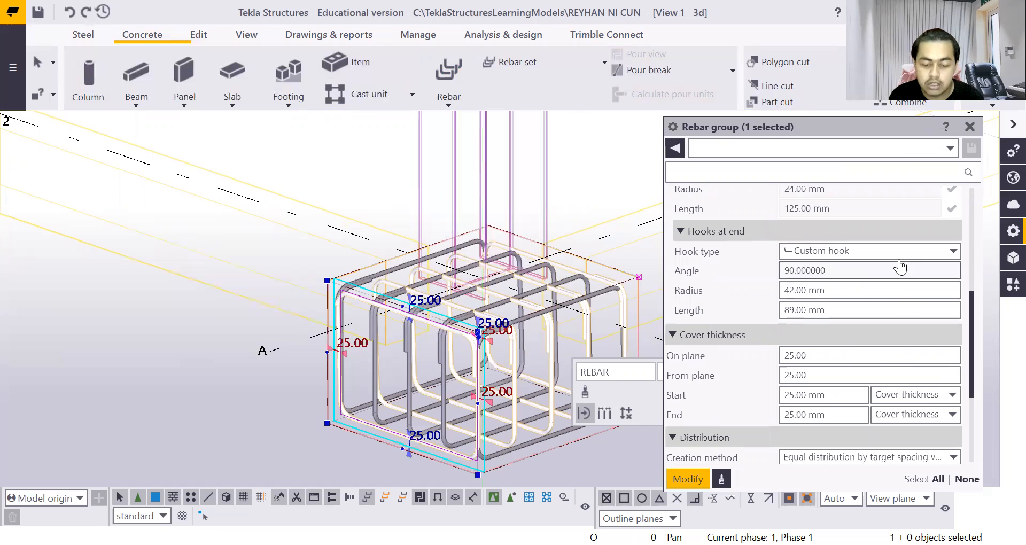
left_click(895, 251)
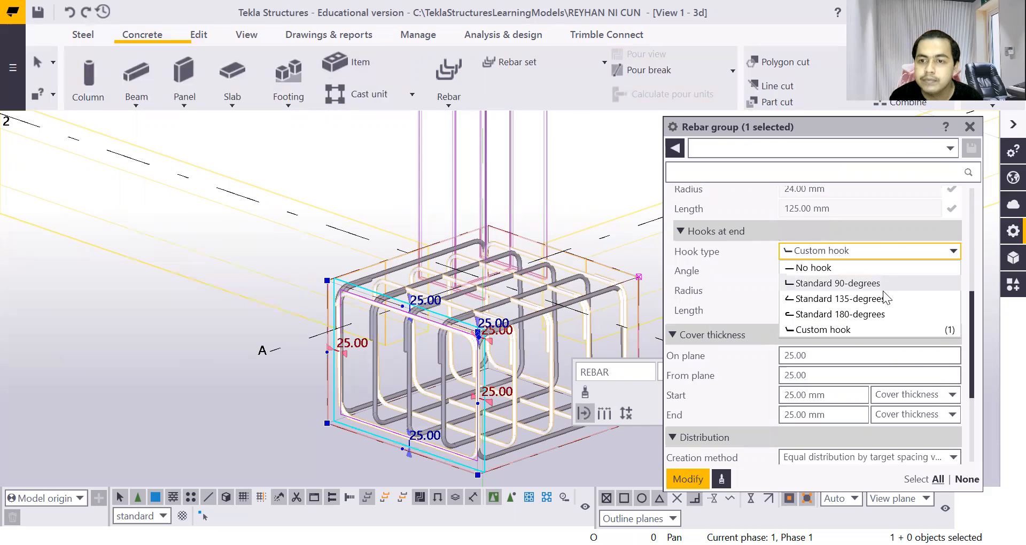
left_click(879, 299)
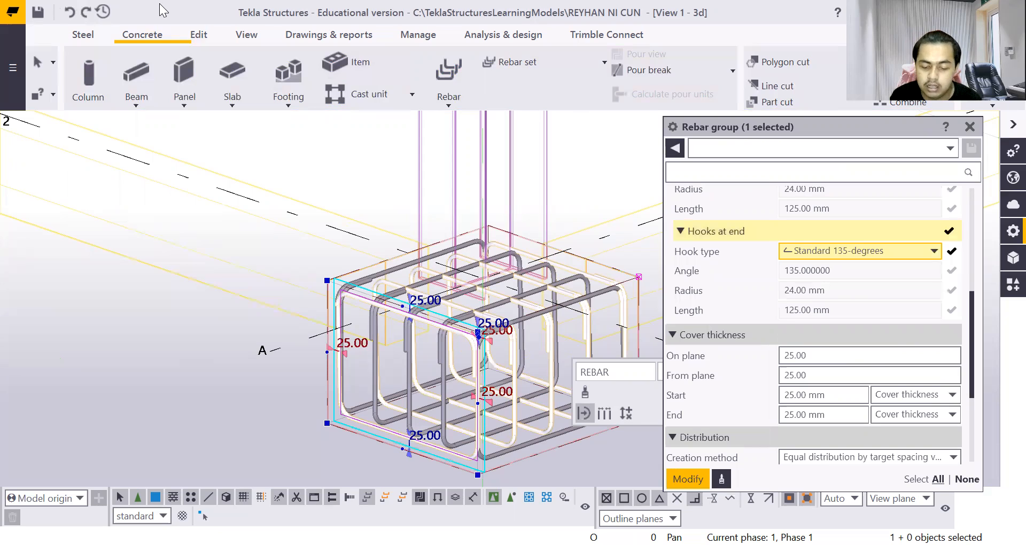
Distribute the rebar group by Equal distribution by number of reinforcing bars with 8 bars, and apply the modified properties
scroll(797, 343, "down", 3)
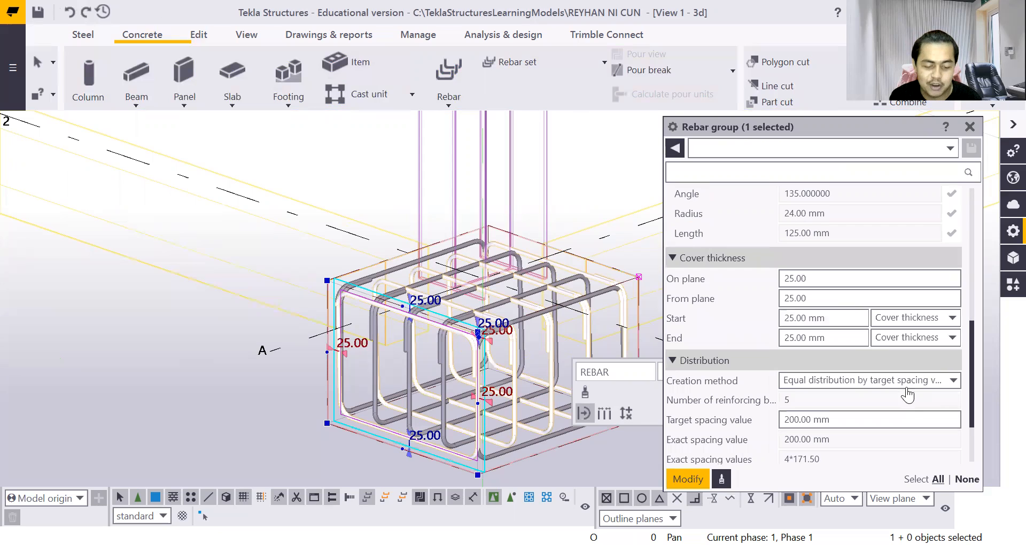
left_click(909, 380)
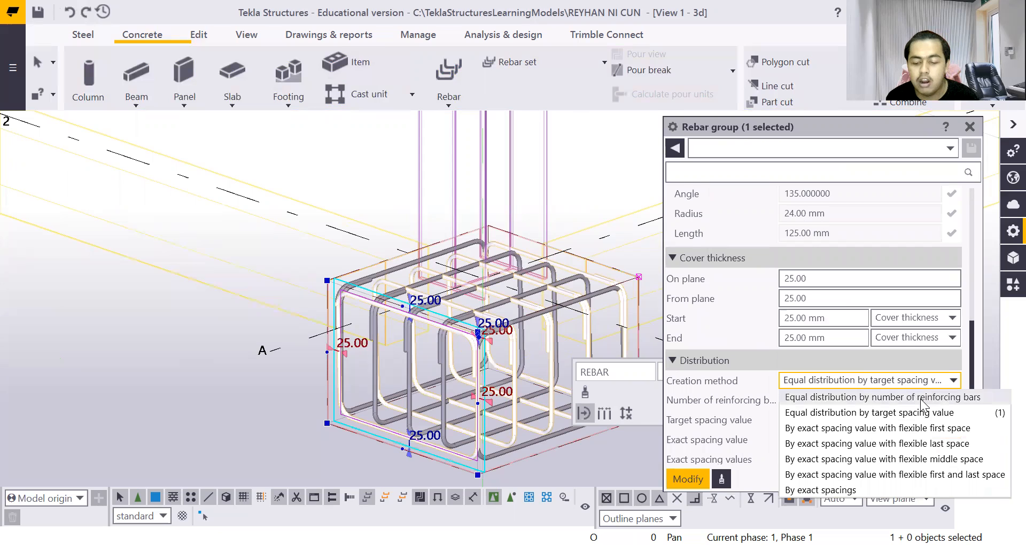
left_click(920, 397)
left_click(808, 401)
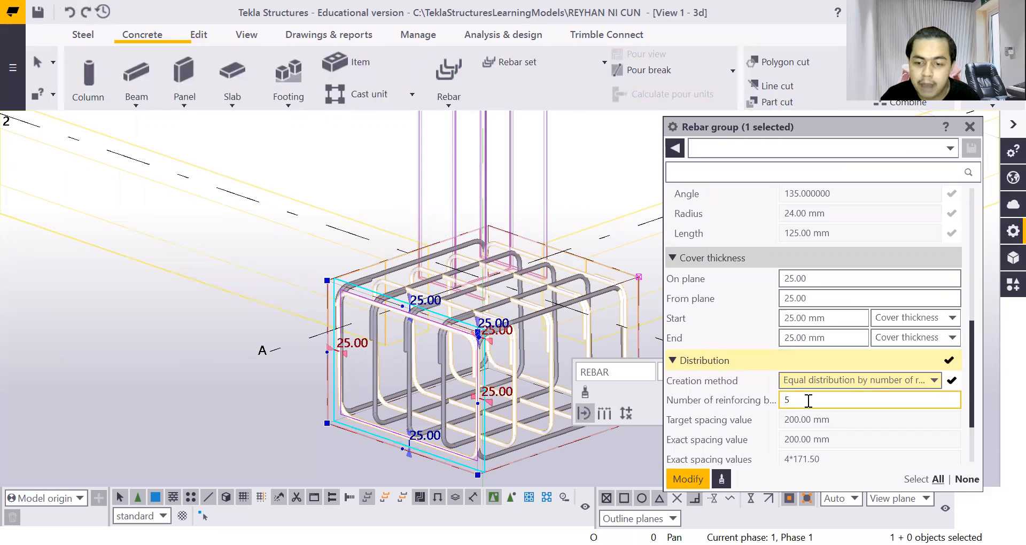
key("BackSpace")
type("8")
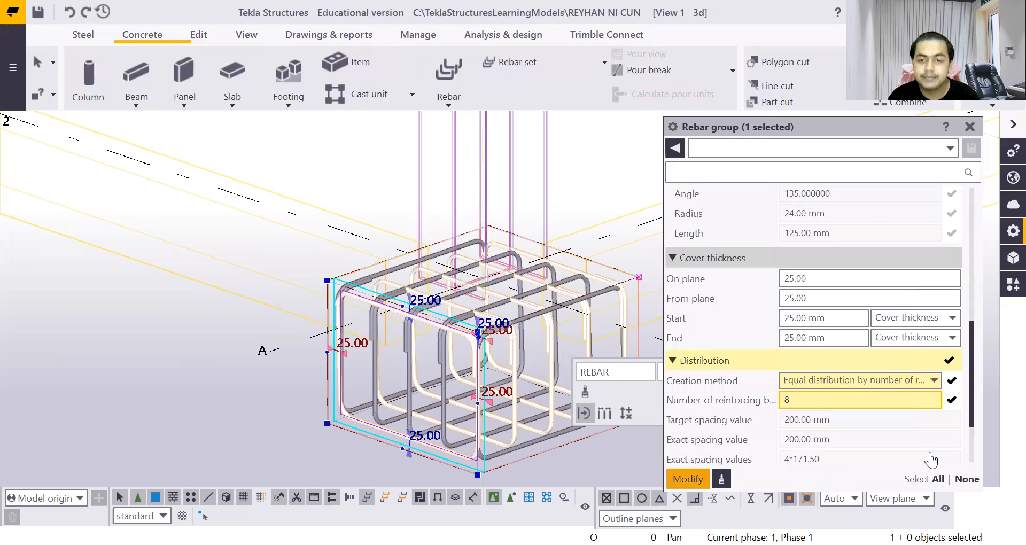
scroll(930, 459, "down", 1)
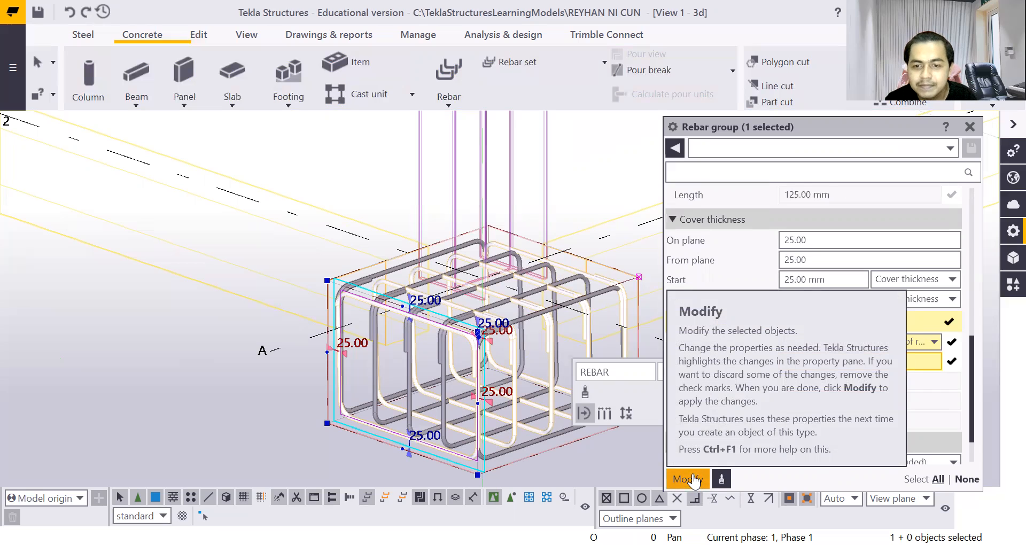
left_click(693, 481)
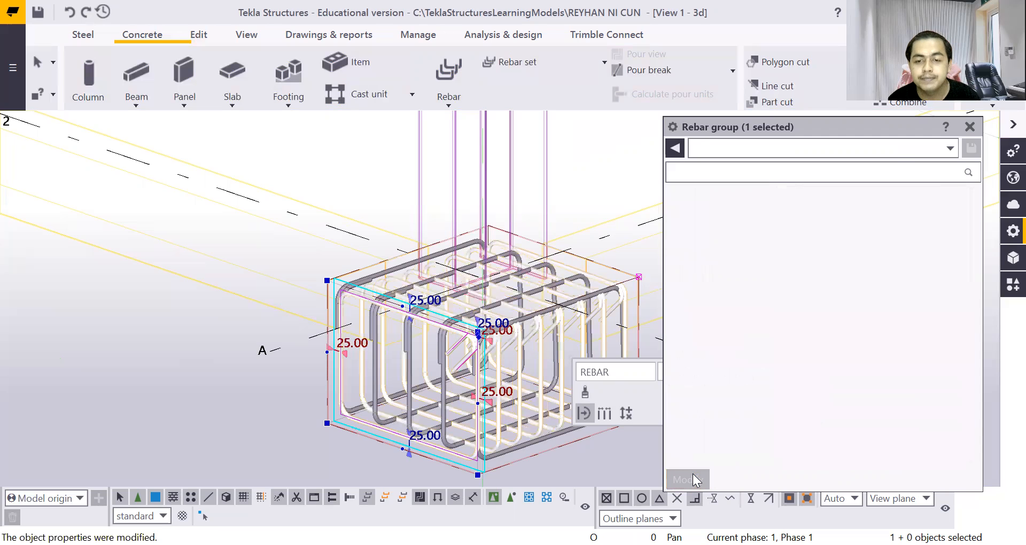
Copy the modified rebar group's properties to the perpendicular rebar group in the same footing
scroll(460, 356, "up", 3)
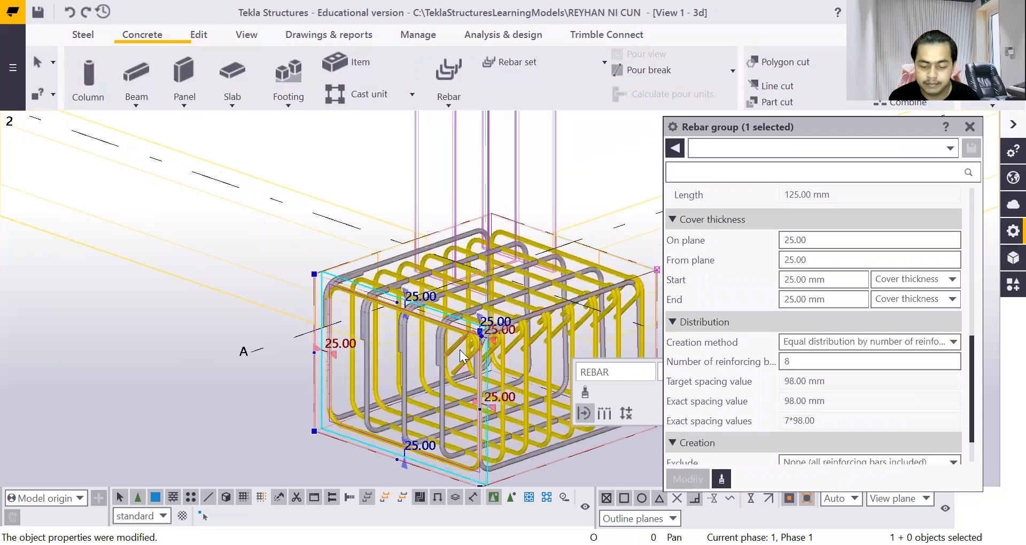
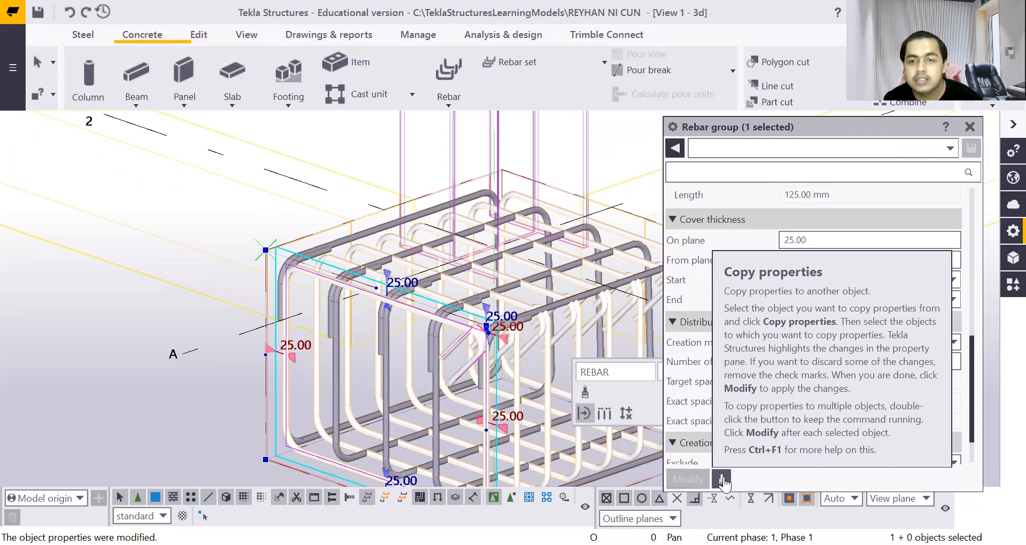
left_click(723, 480)
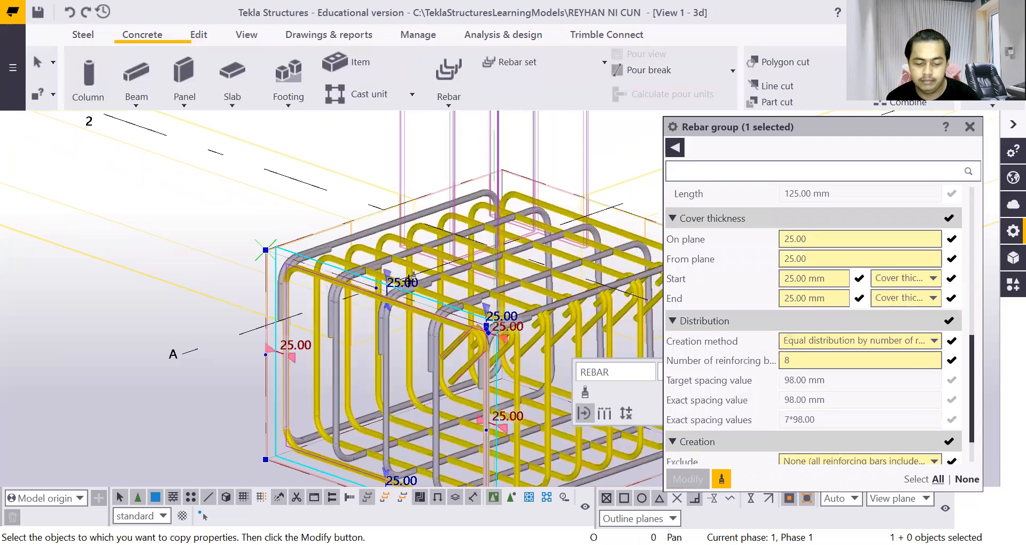
scroll(380, 326, "up", 2)
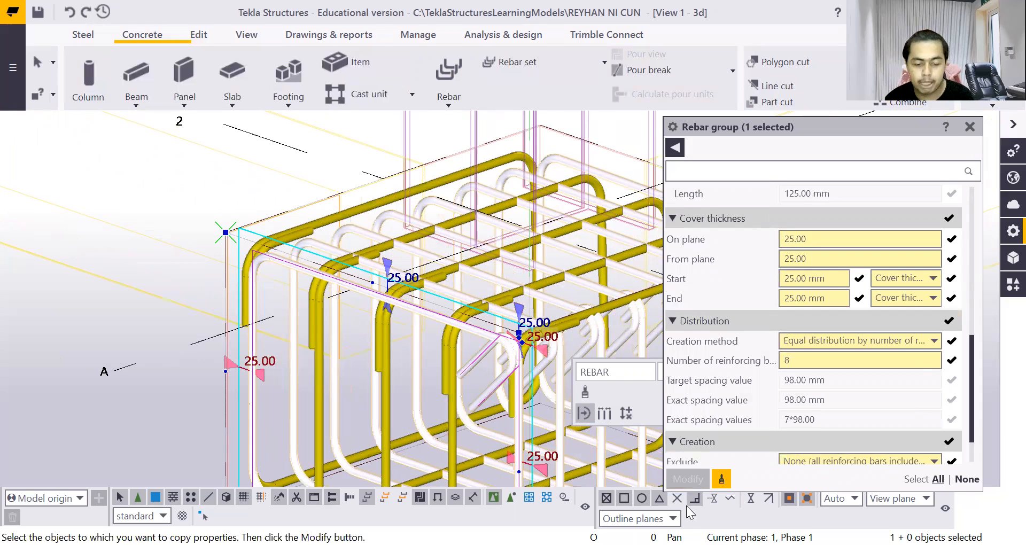
left_click(689, 481)
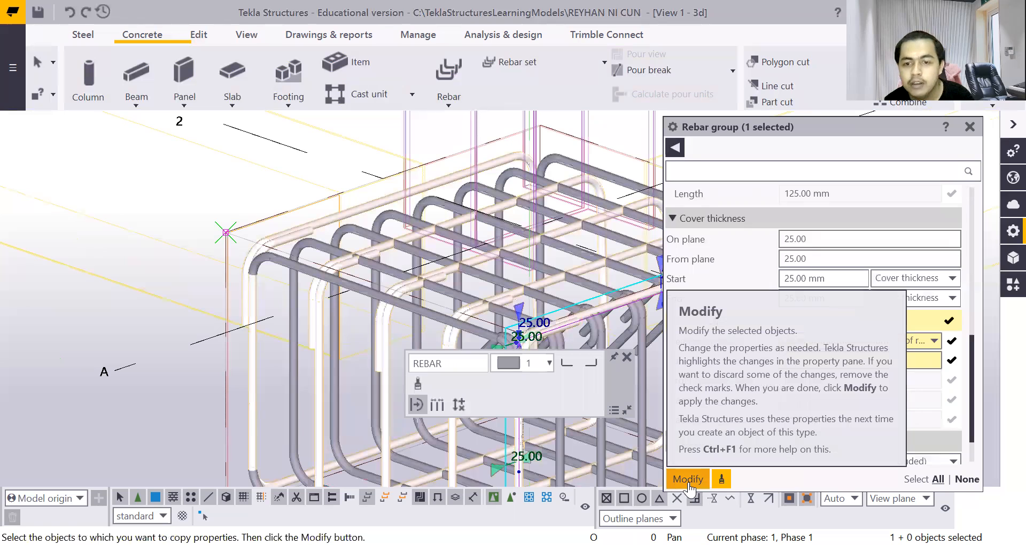
left_click(689, 481)
scroll(516, 323, "down", 2)
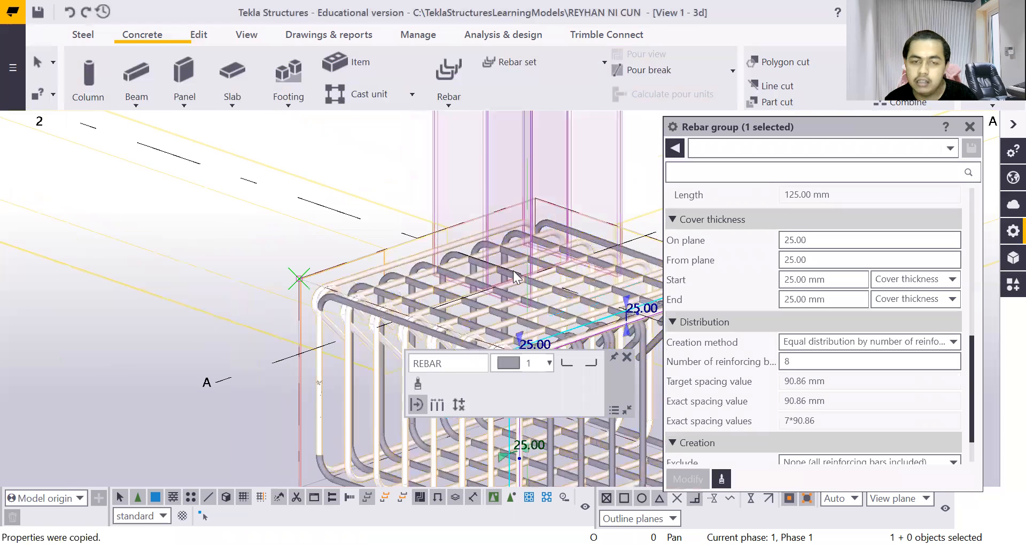
scroll(522, 325, "down", 2)
scroll(522, 325, "down", 2)
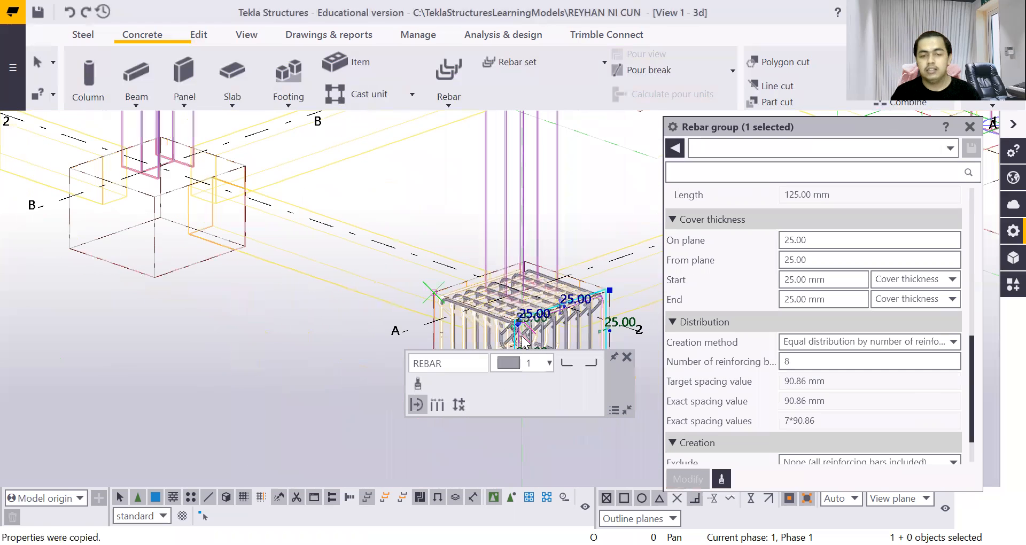
Deselect the rebar group and close its open properties to leave the footing's reinforcement unobstructed
left_click(627, 357)
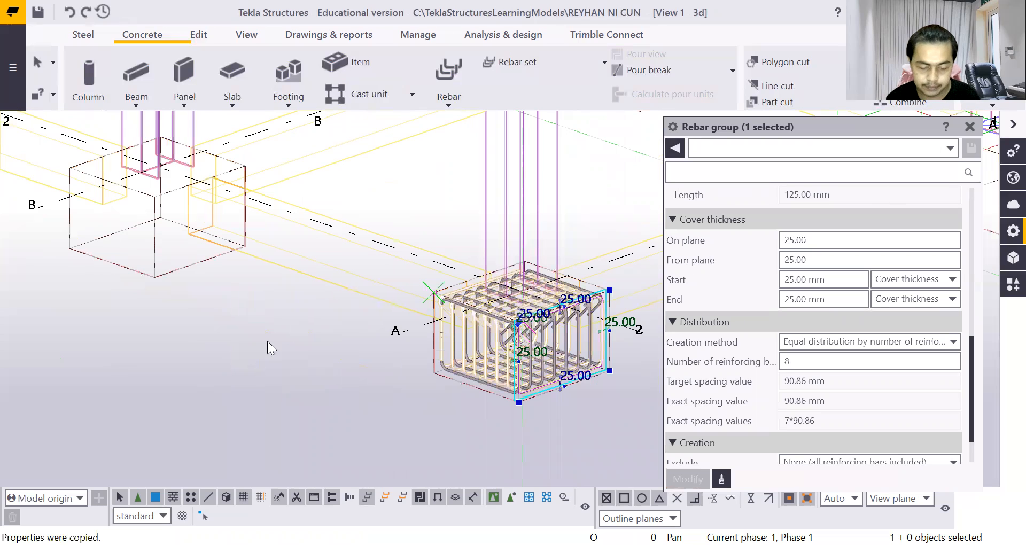
right_click(260, 357)
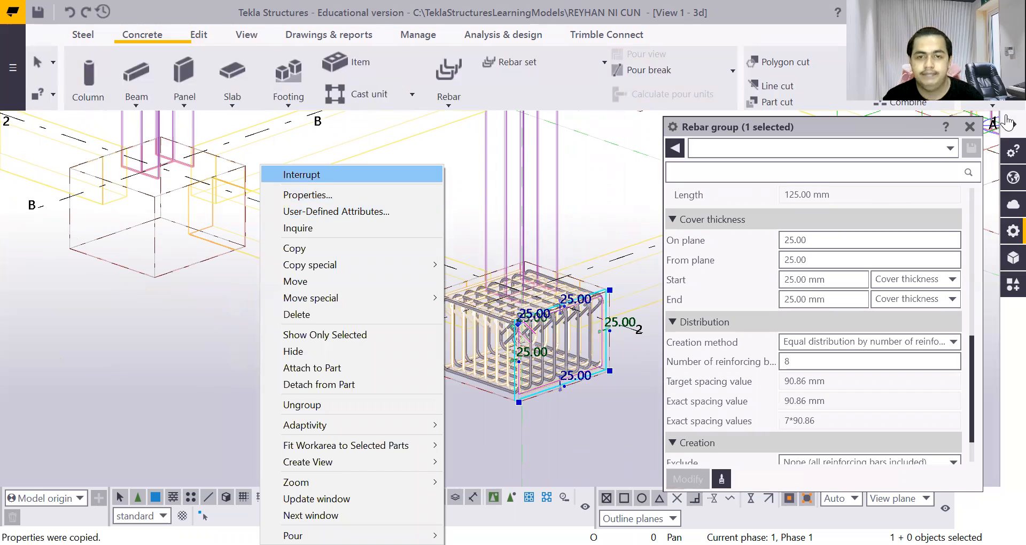
left_click(316, 180)
left_click(287, 322)
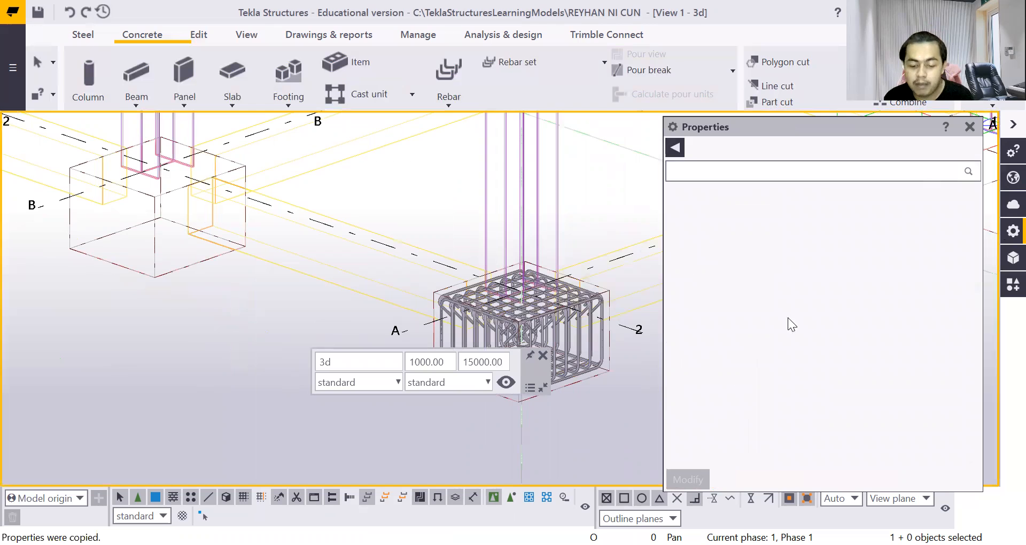
scroll(589, 377, "up", 2)
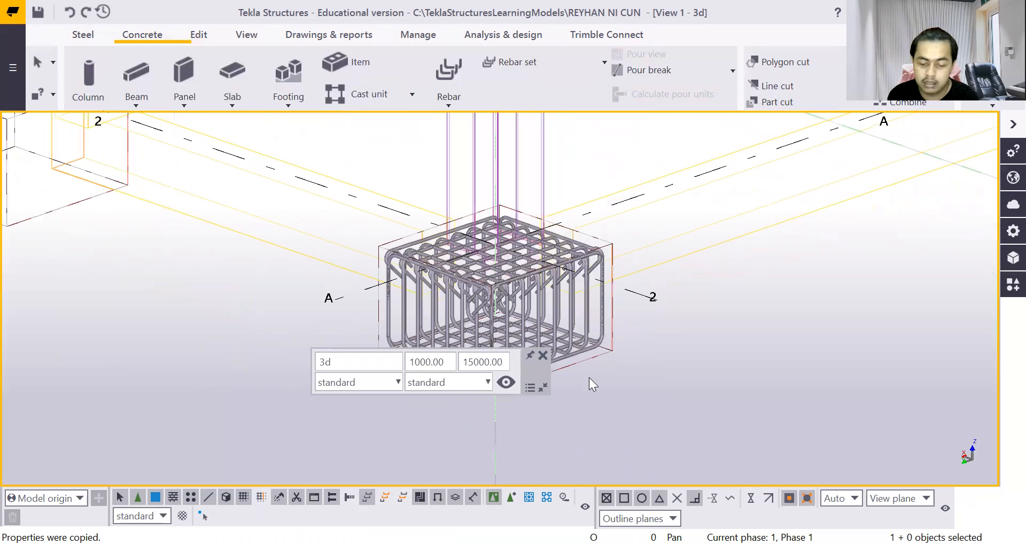
left_click(545, 356)
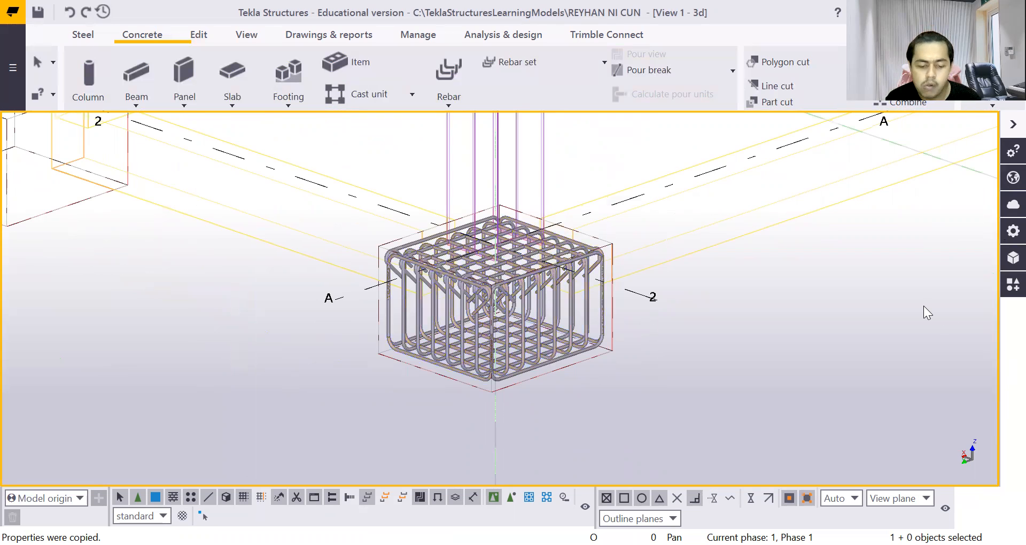
Check the distribution properties of the perpendicular rebar group, and close them without making changes
scroll(528, 321, "up", 2)
scroll(529, 320, "up", 3)
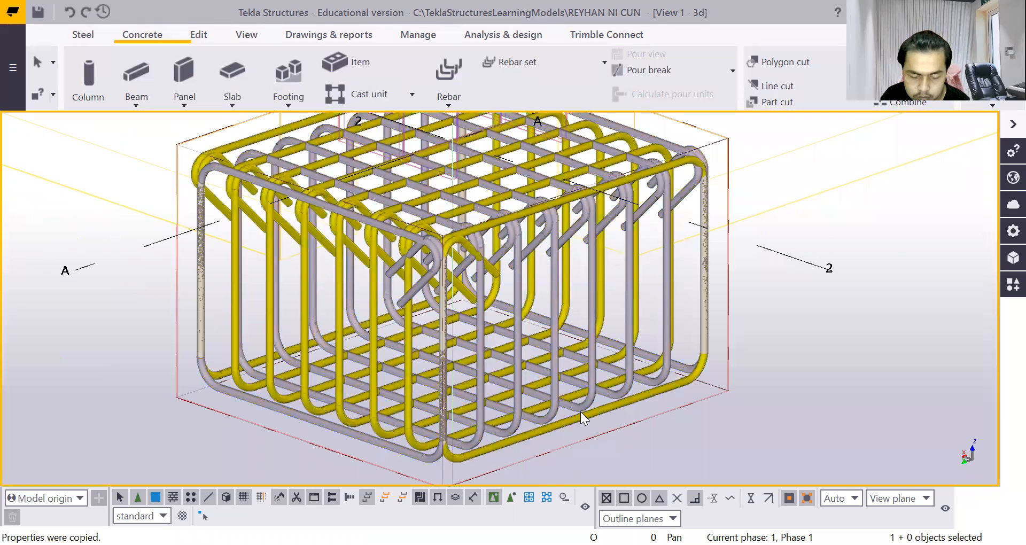
double_click(580, 412)
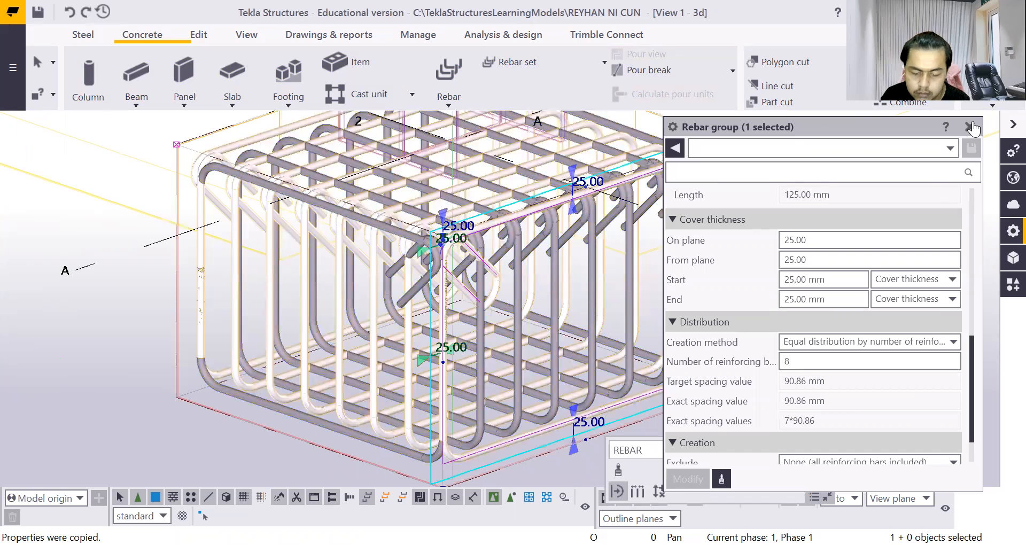
left_click(971, 128)
scroll(497, 308, "down", 1)
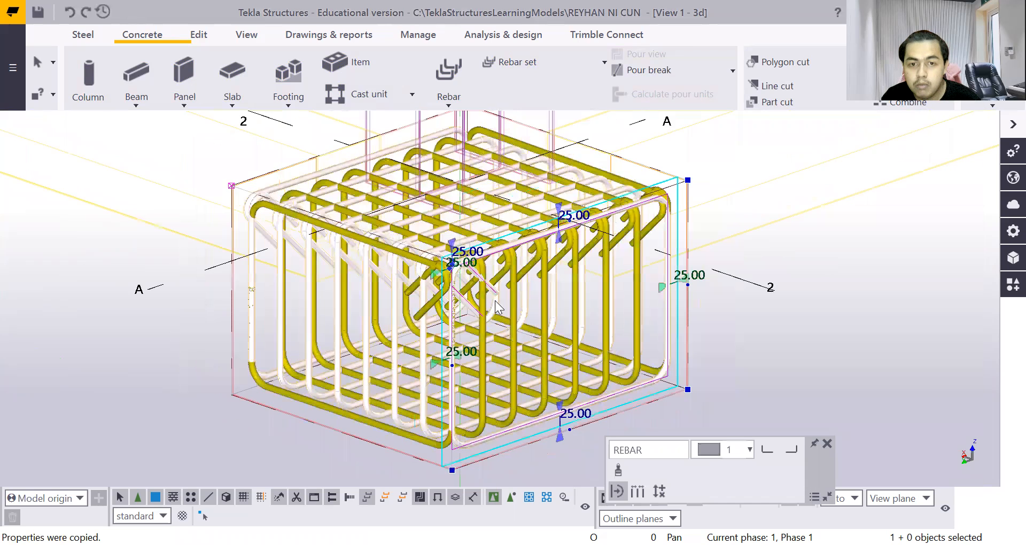
right_click(808, 293)
left_click(859, 175)
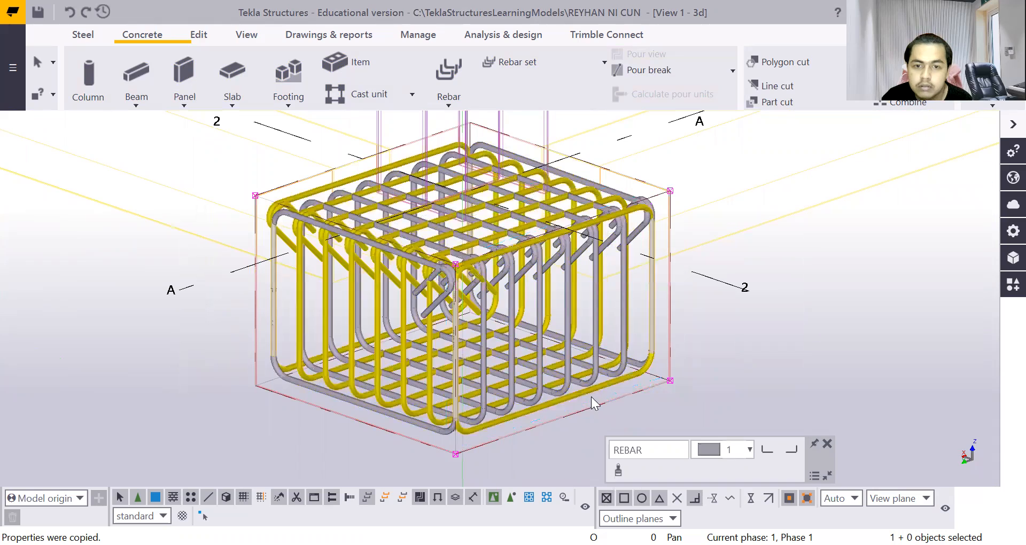
Delete the front end bar of the rebar group parallel to grid line 2, using Move, add, delete reinforcement
scroll(563, 414, "up", 5)
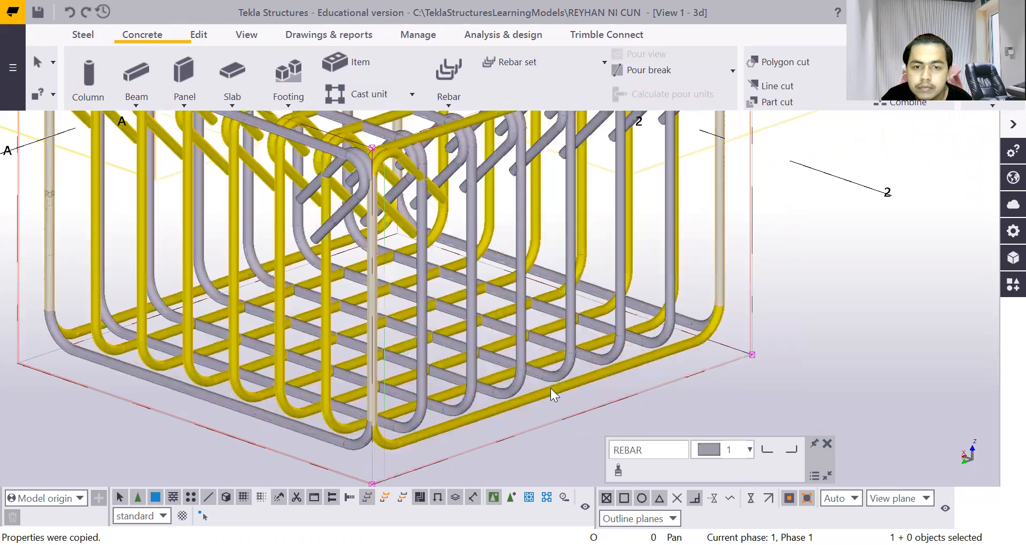
scroll(553, 386, "down", 5)
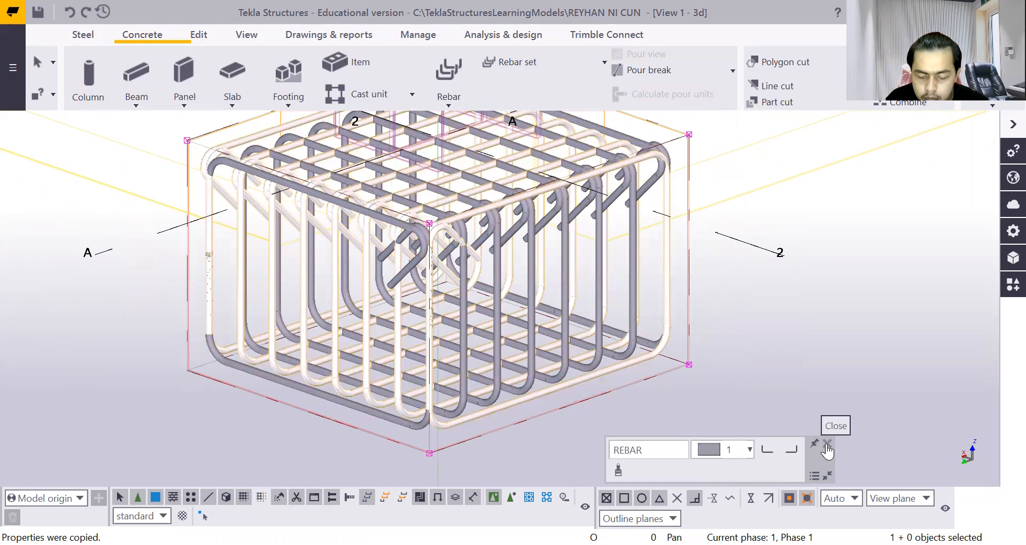
left_click(569, 385)
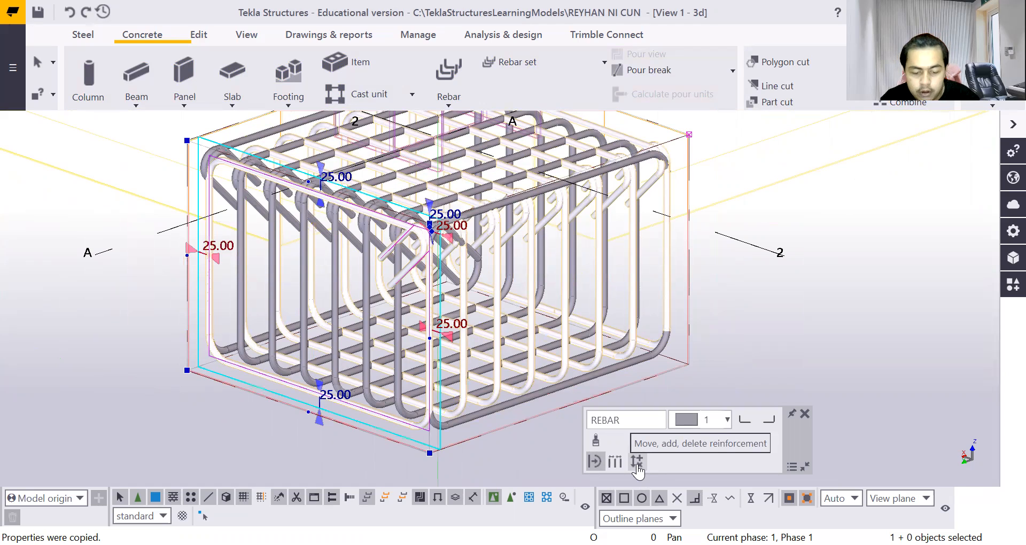
left_click(638, 461)
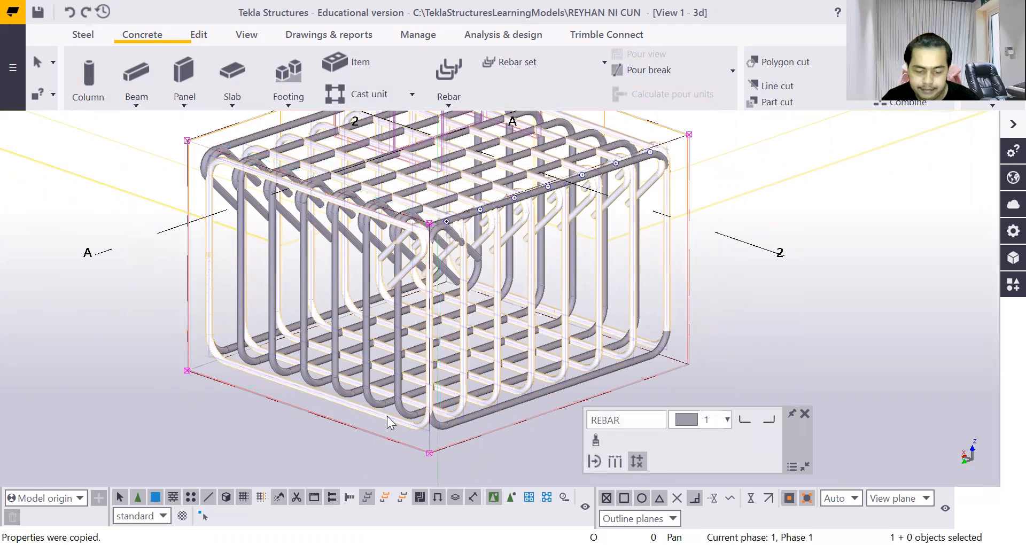
scroll(387, 415, "up", 3)
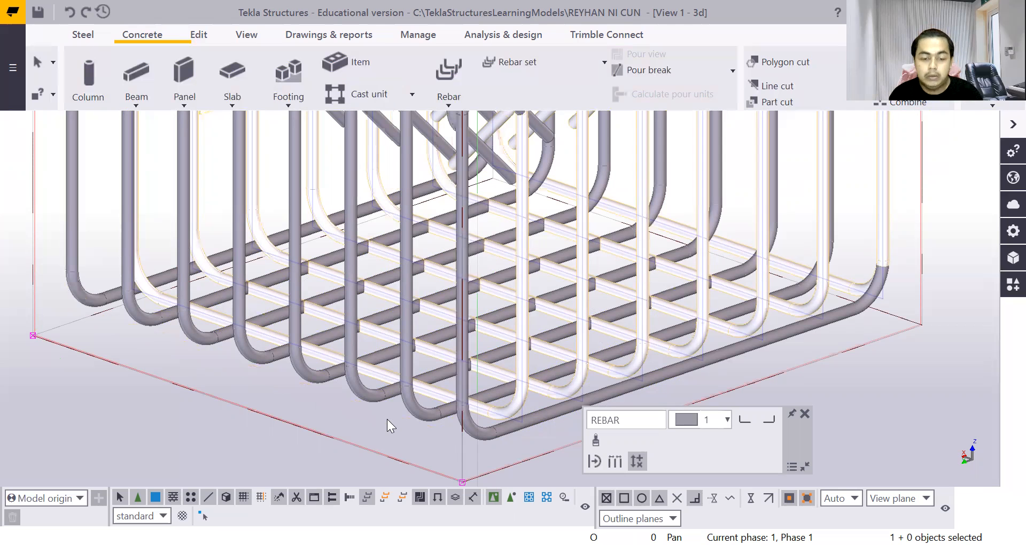
scroll(393, 413, "down", 3)
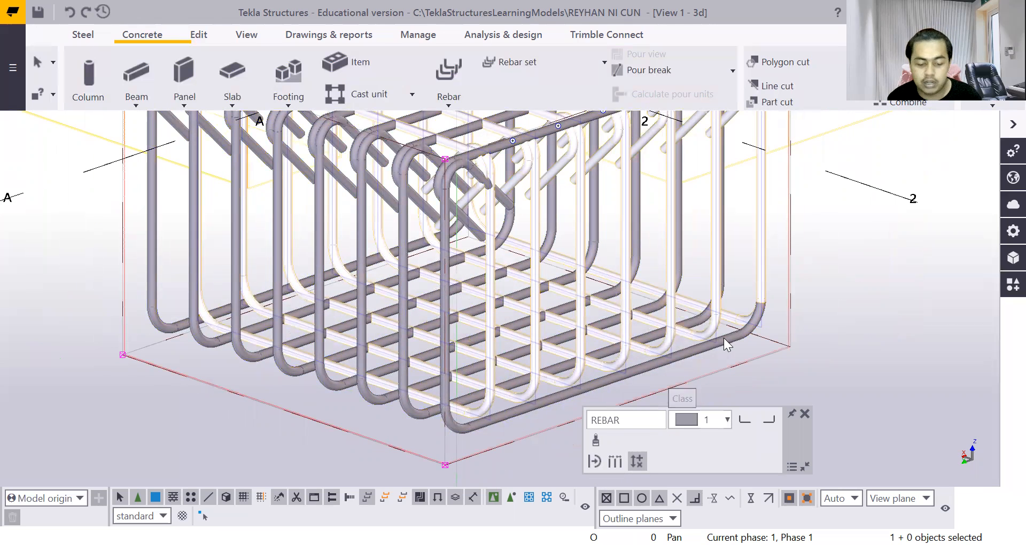
Delete the opposite end bar of the same rebar group, and finish editing its individual bars
left_click(639, 461)
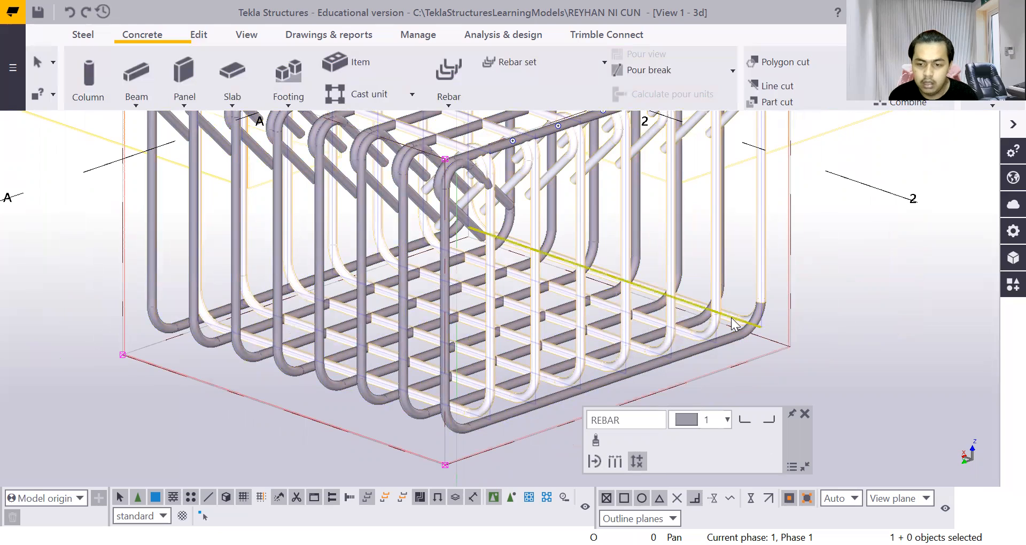
key("ctrl+Delete")
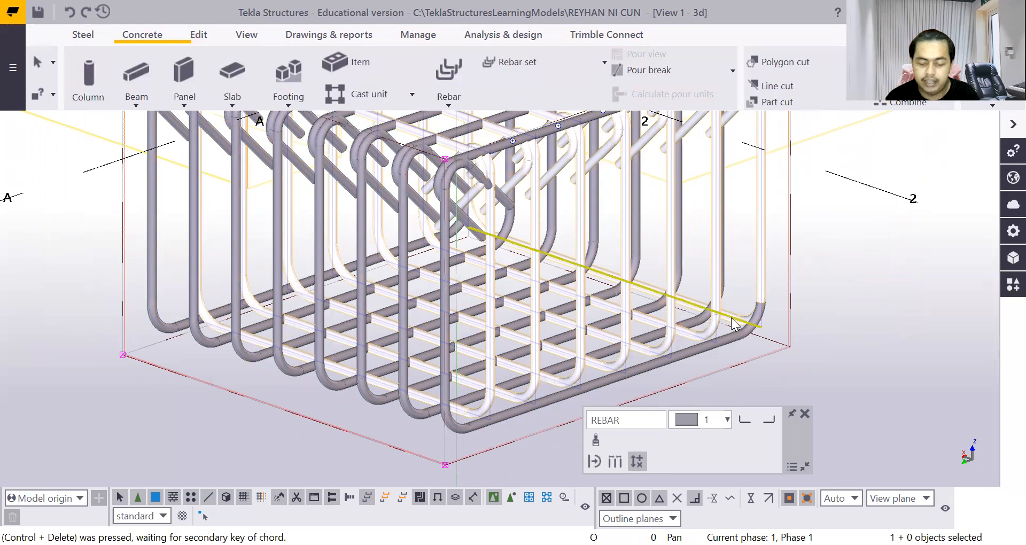
key("Delete")
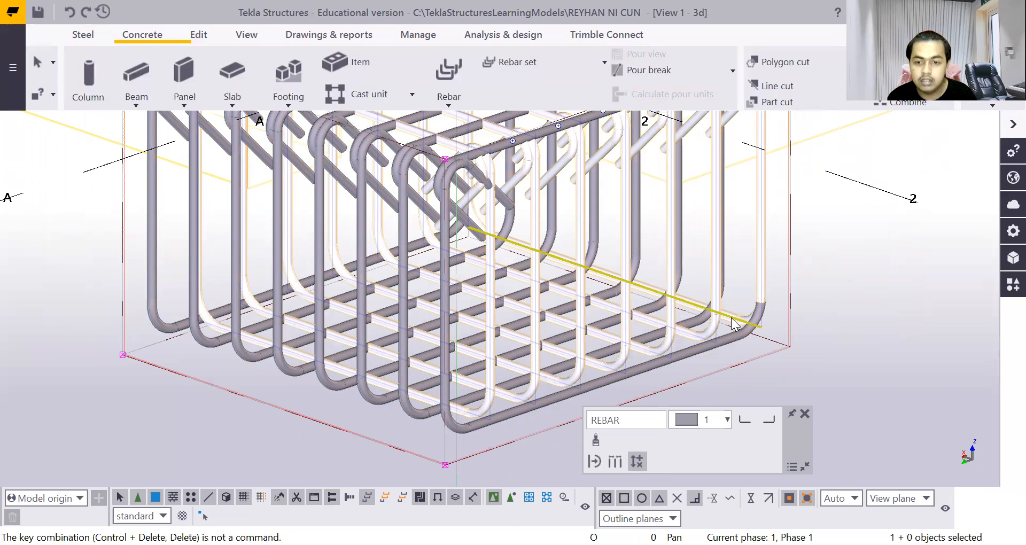
key("Delete")
scroll(731, 317, "down", 5)
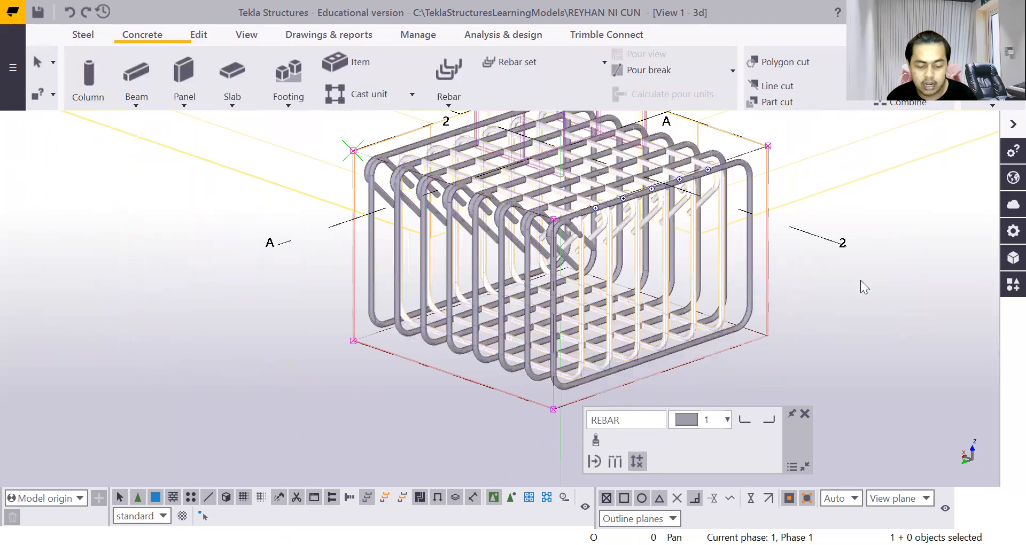
right_click(883, 284)
left_click(927, 171)
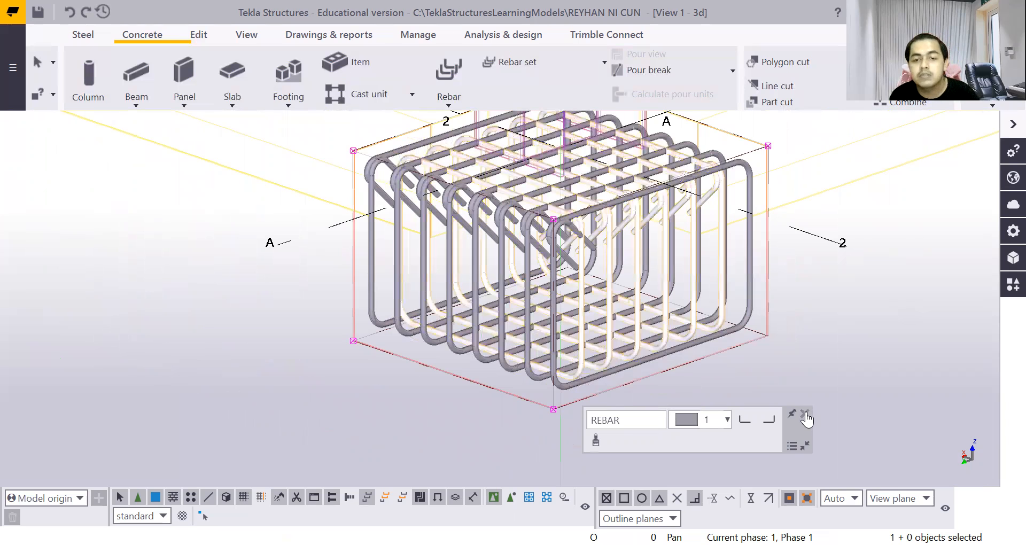
Delete the front end bar of the perpendicular rebar group parallel to grid line A, using Move, add, delete reinforcement
scroll(623, 318, "up", 3)
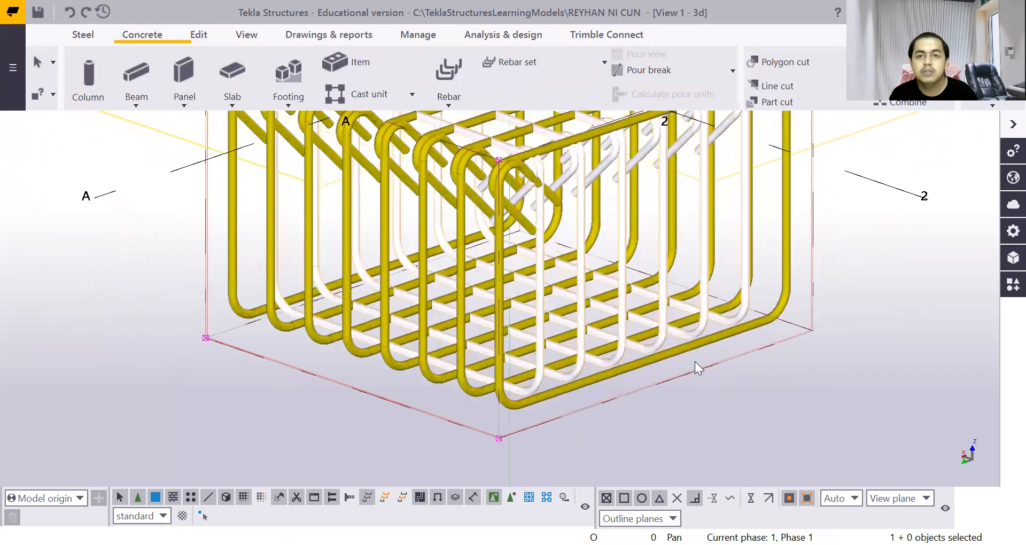
left_click(680, 349)
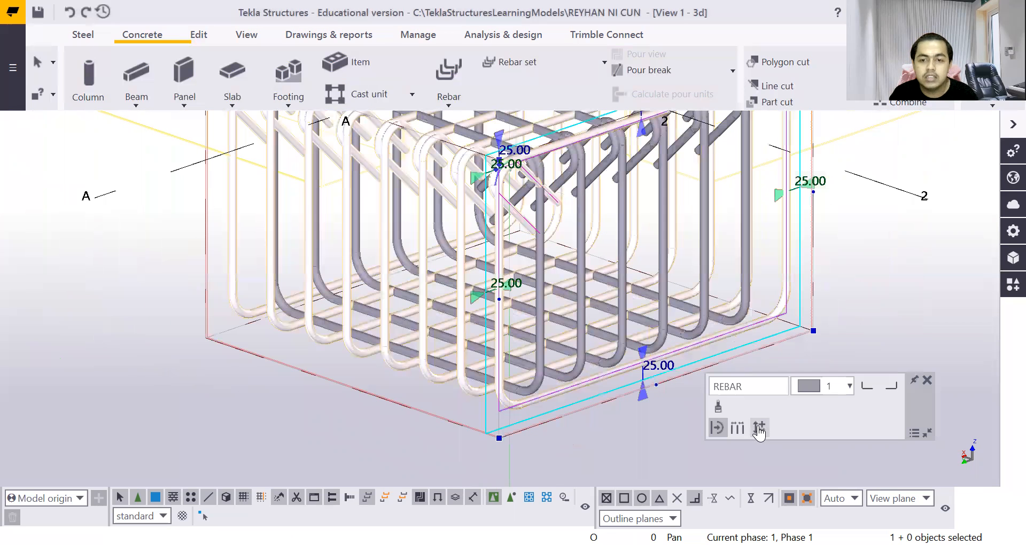
left_click(759, 428)
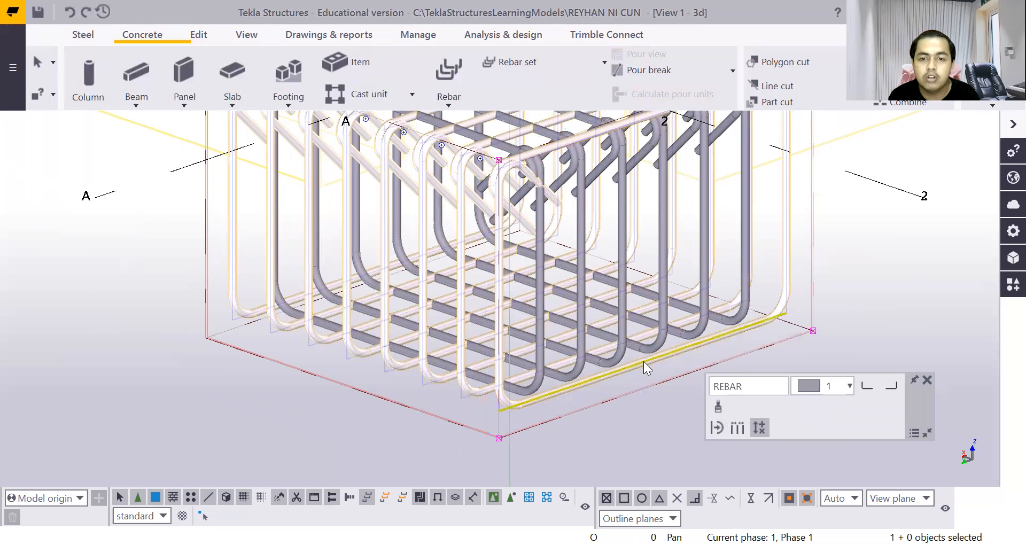
key("ctrl+Delete")
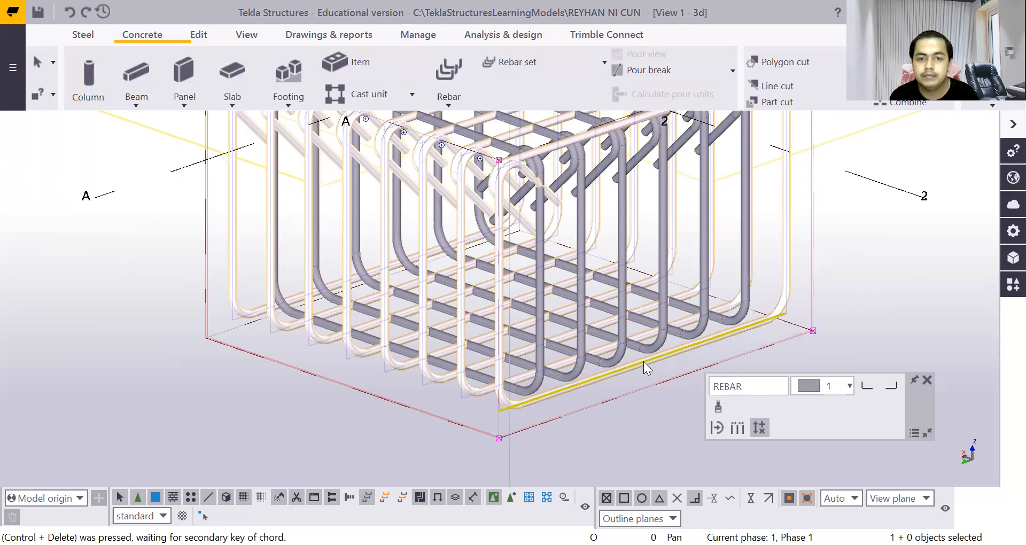
key("ctrl+Delete")
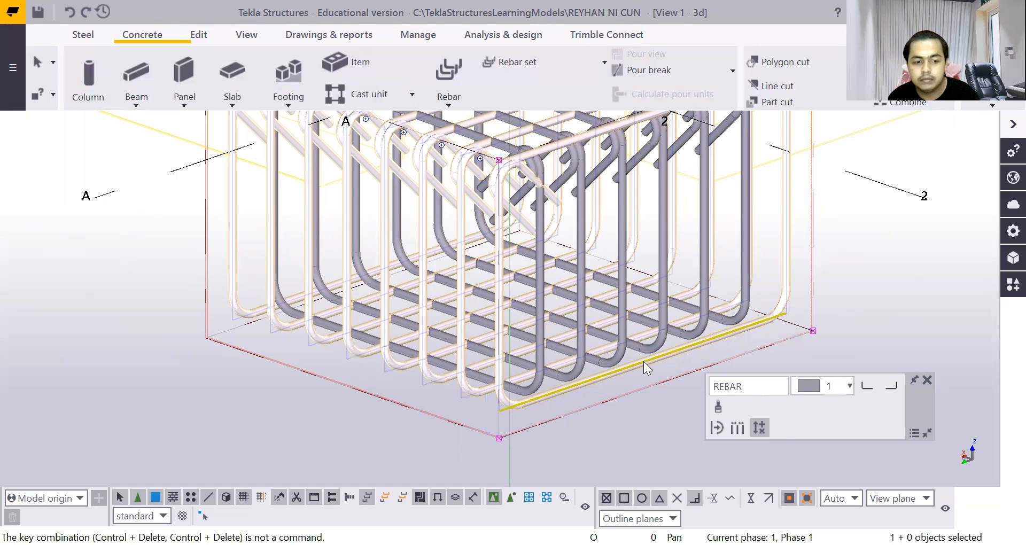
key("ctrl+Delete")
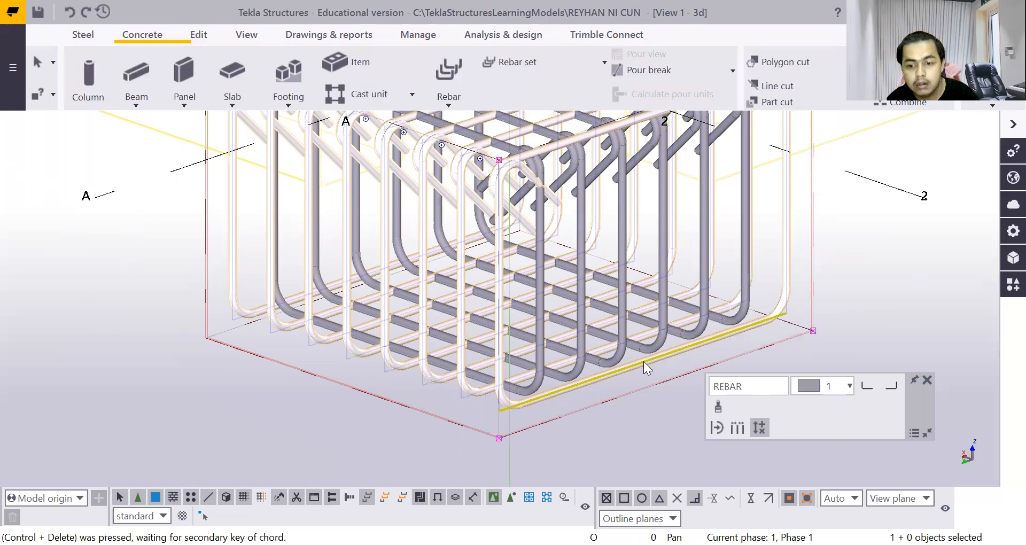
key("ctrl+Delete")
key("ctrl+Delete")
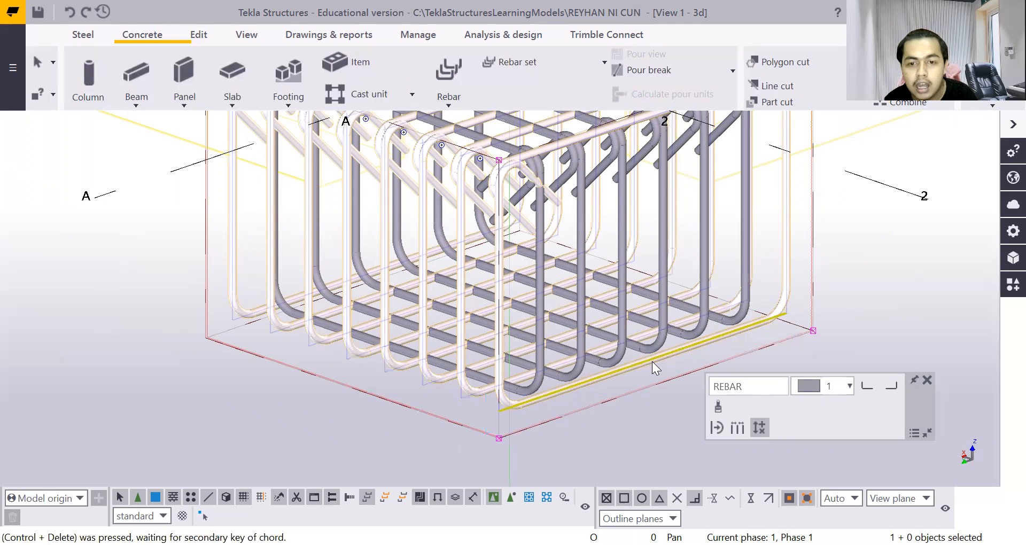
key("ctrl+Delete")
key("Delete")
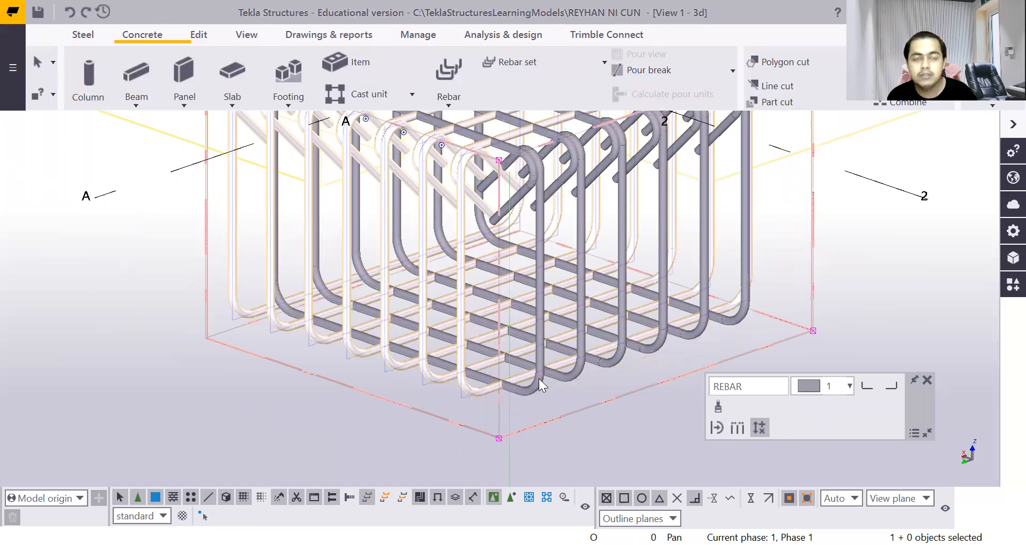
Delete the rear end bar of the perpendicular rebar group, end the bar editing, and close its open properties
left_click(760, 429)
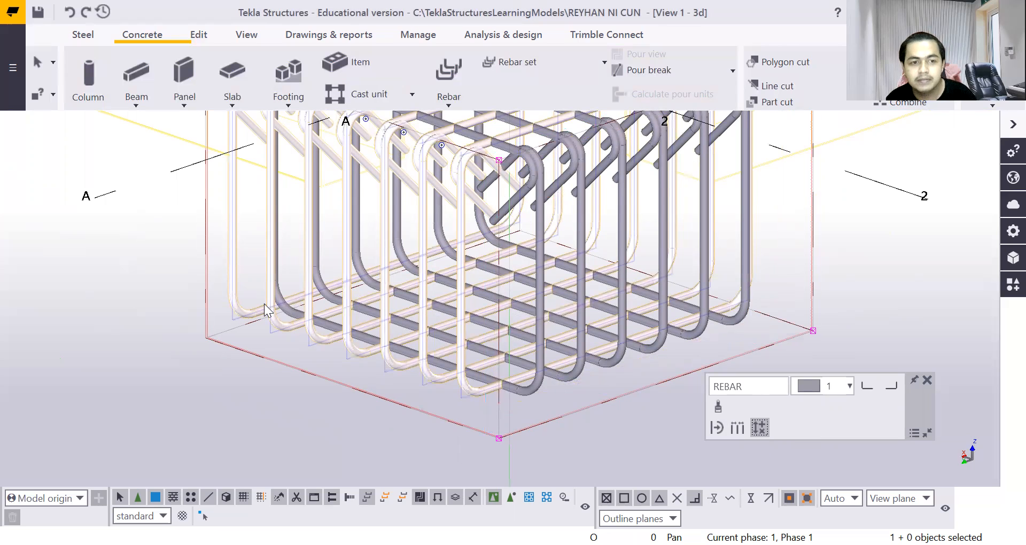
left_click(253, 308)
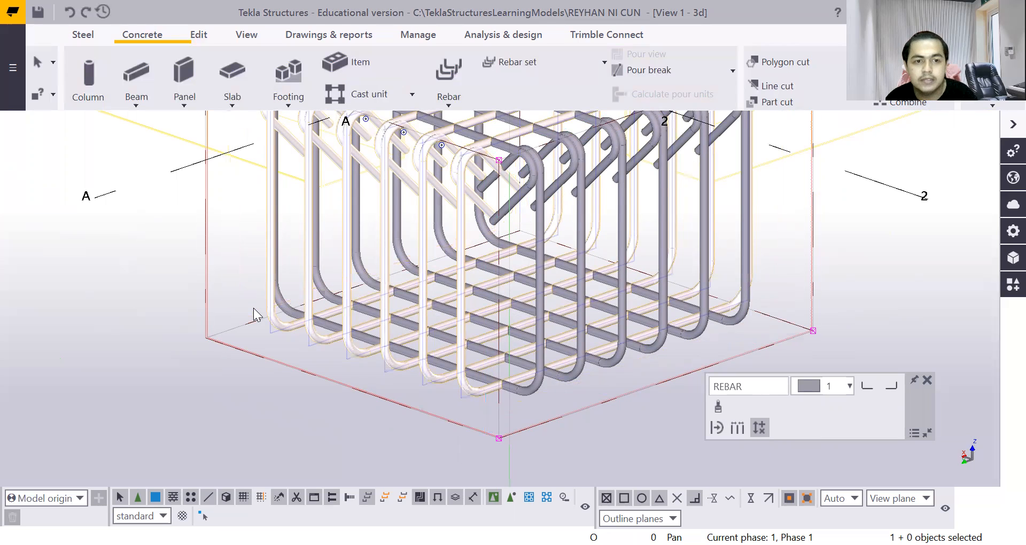
scroll(245, 304, "down", 8)
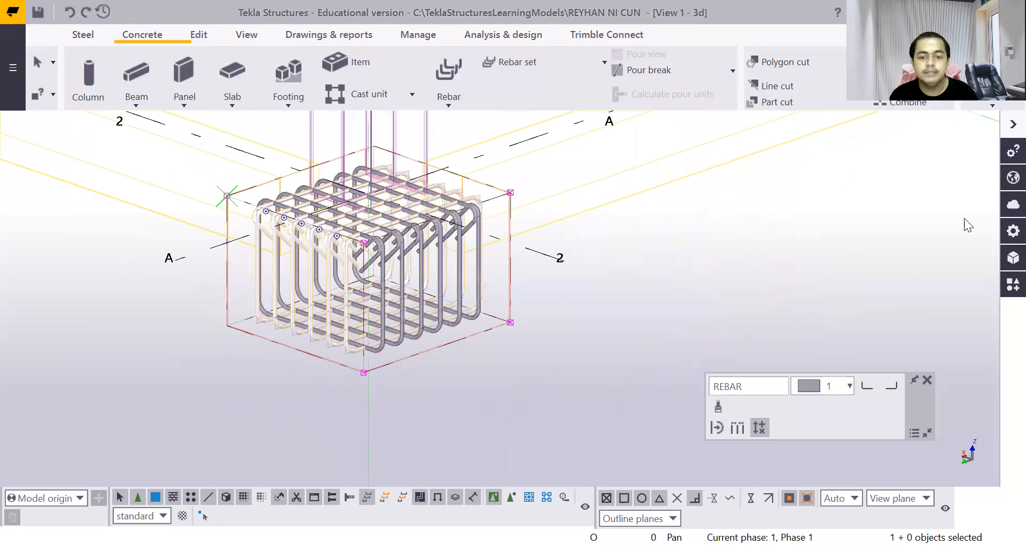
right_click(748, 203)
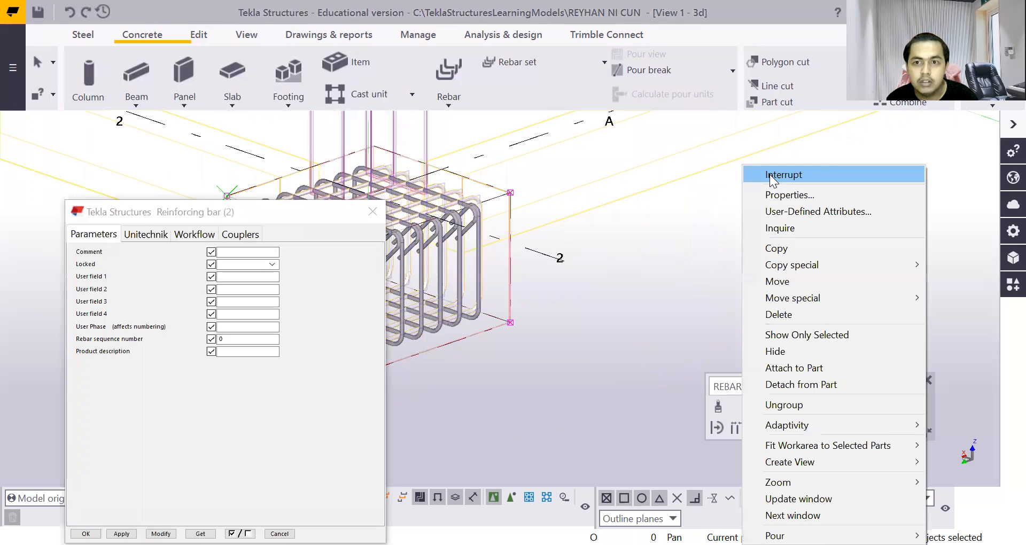
left_click(770, 175)
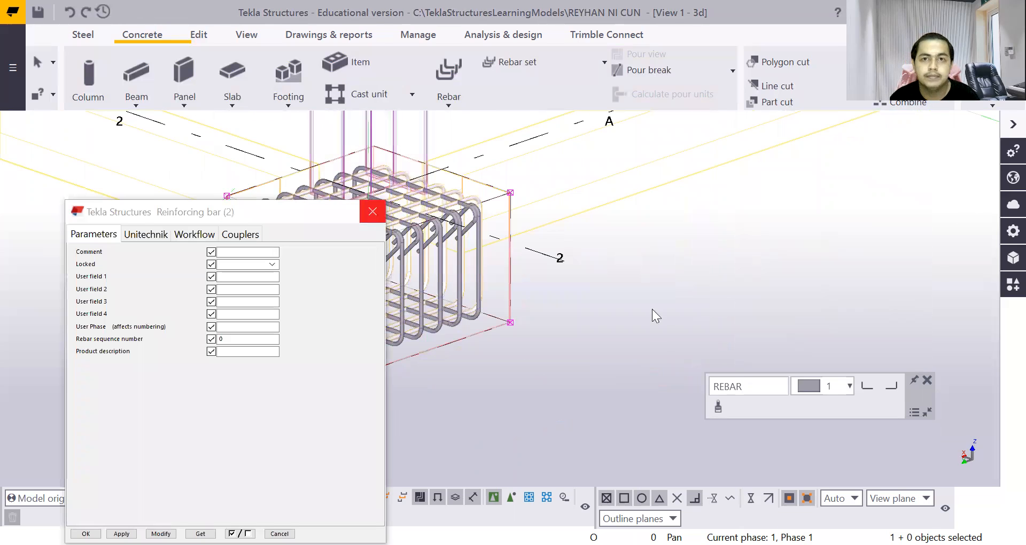
scroll(666, 329, "down", 3)
left_click(928, 380)
scroll(318, 275, "up", 2)
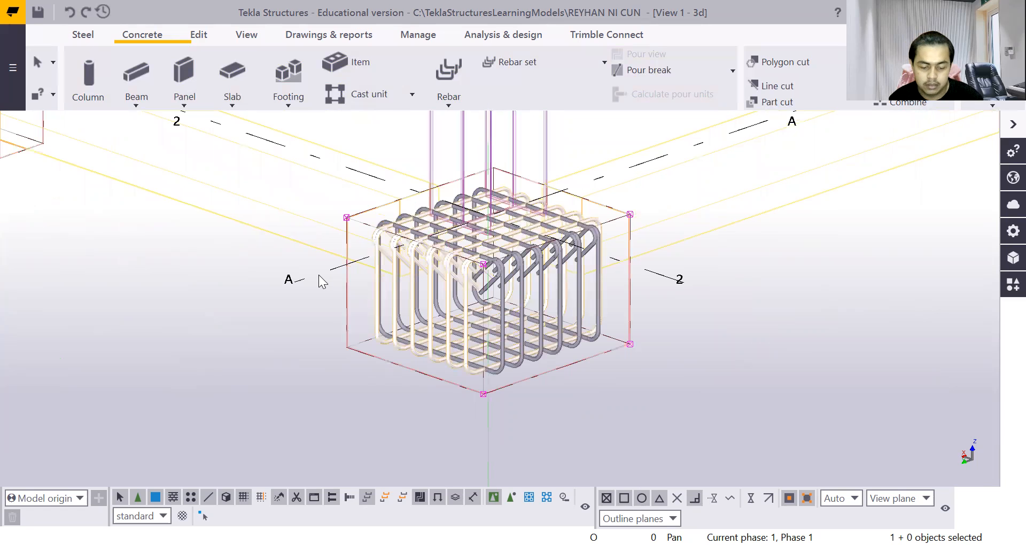
Copy both rebar groups of footing A/2 linearly with dX 10000 and 1 copy to footing D/2
scroll(356, 341, "down", 2)
scroll(352, 292, "up", 3)
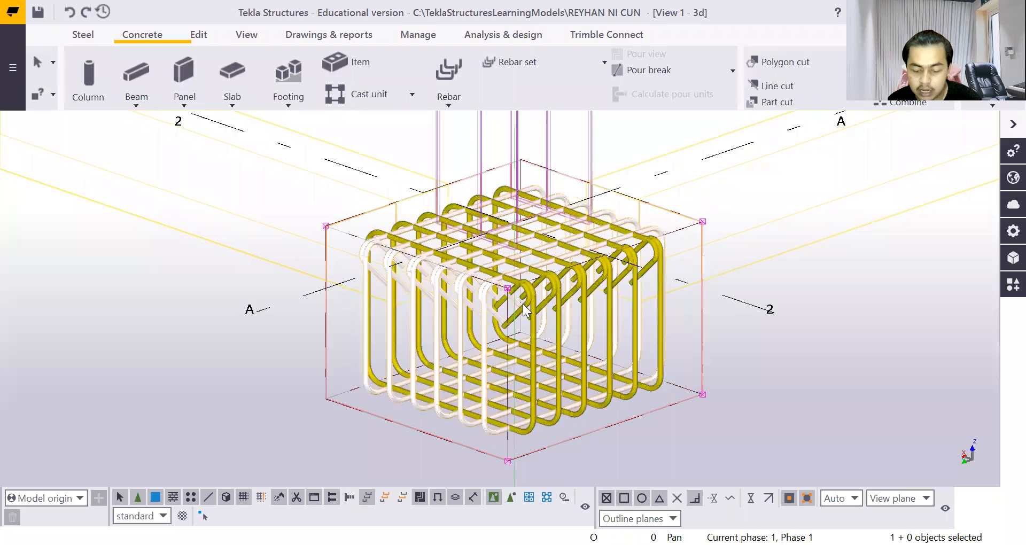
scroll(523, 310, "down", 2)
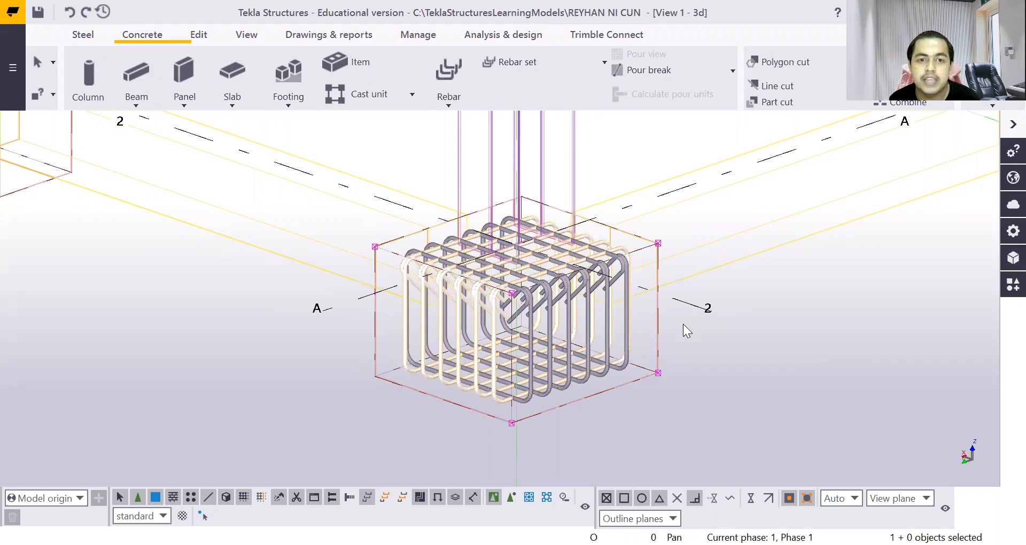
right_click(830, 314)
mouse_move(914, 211)
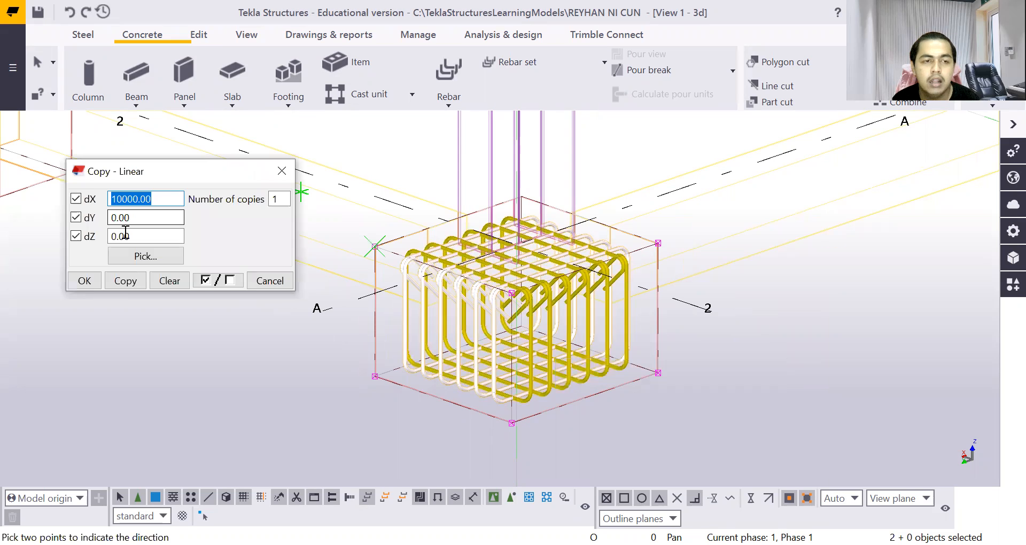
left_click(123, 282)
Set dX to 7000 in the linear copy, and copy the rebar groups to footing C/2
left_click(127, 199)
key("BackSpace")
key("BackSpace")
key("BackSpace")
scroll(666, 319, "down", 4)
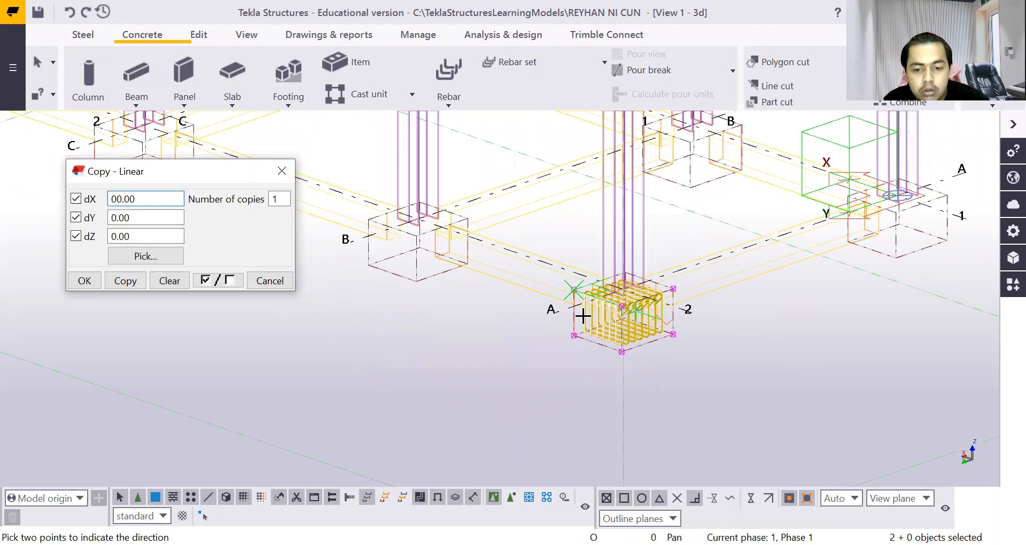
scroll(583, 315, "down", 2)
type("70")
left_click(122, 289)
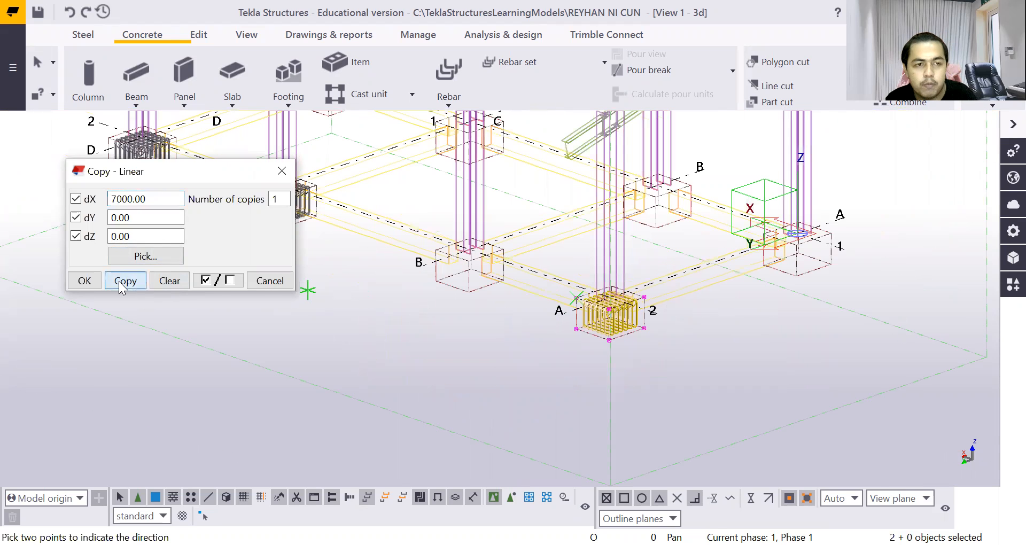
Set dX to 3000 and copy the rebar groups to footing B/2
left_click(114, 199)
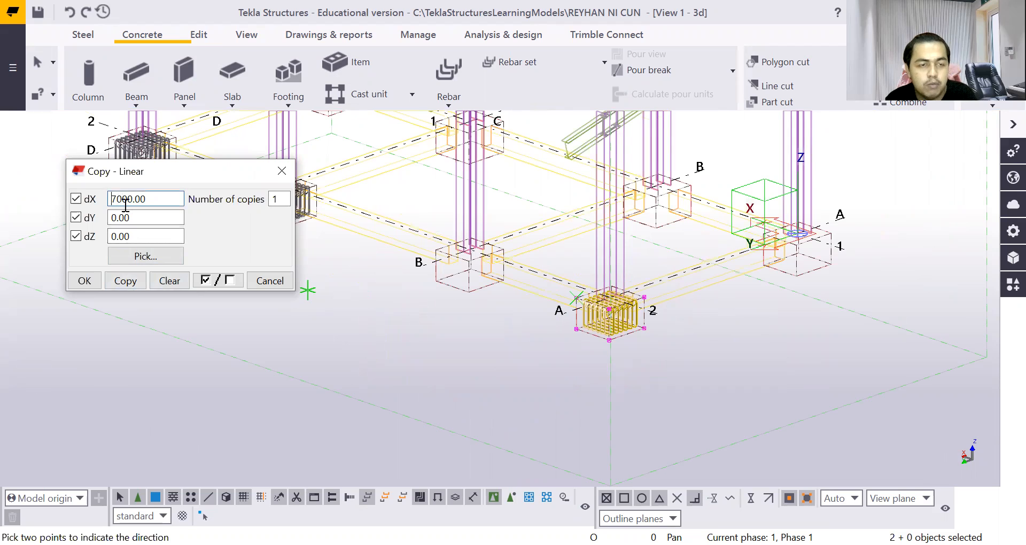
key("BackSpace")
left_click(123, 280)
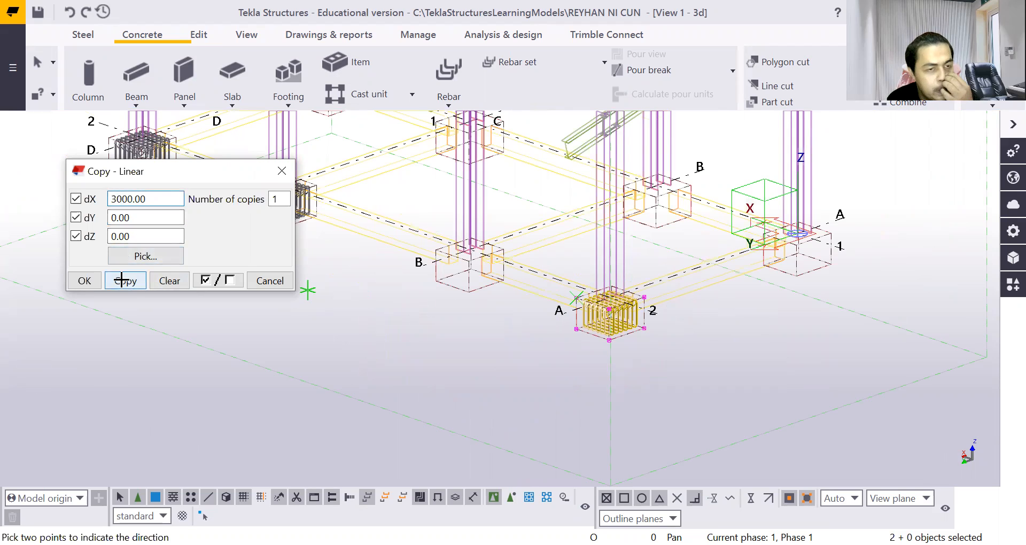
Copy footing A/2's two rebar groups linearly with dX 0 and dY -4000 to footing A/1, and close the linear copy
left_click(123, 199)
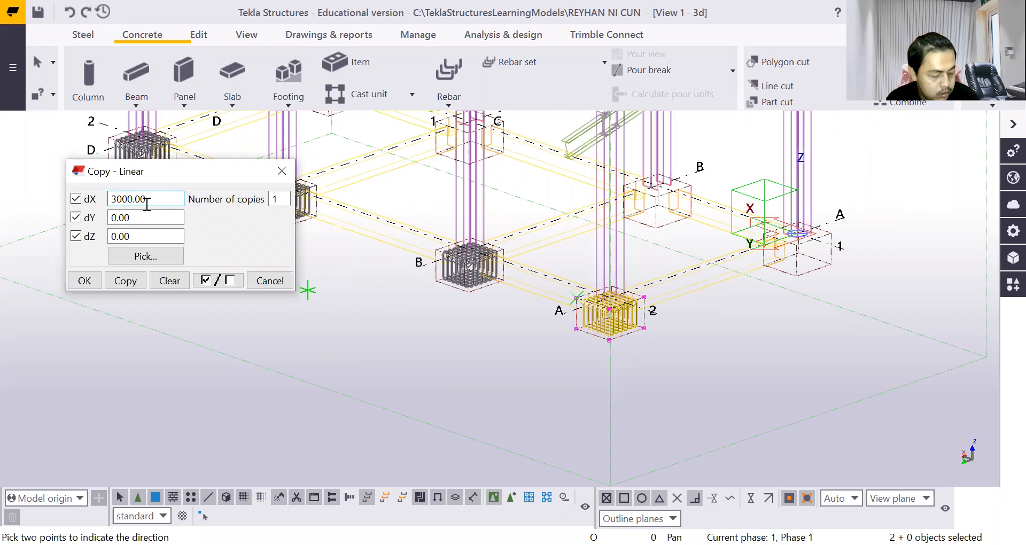
key("BackSpace")
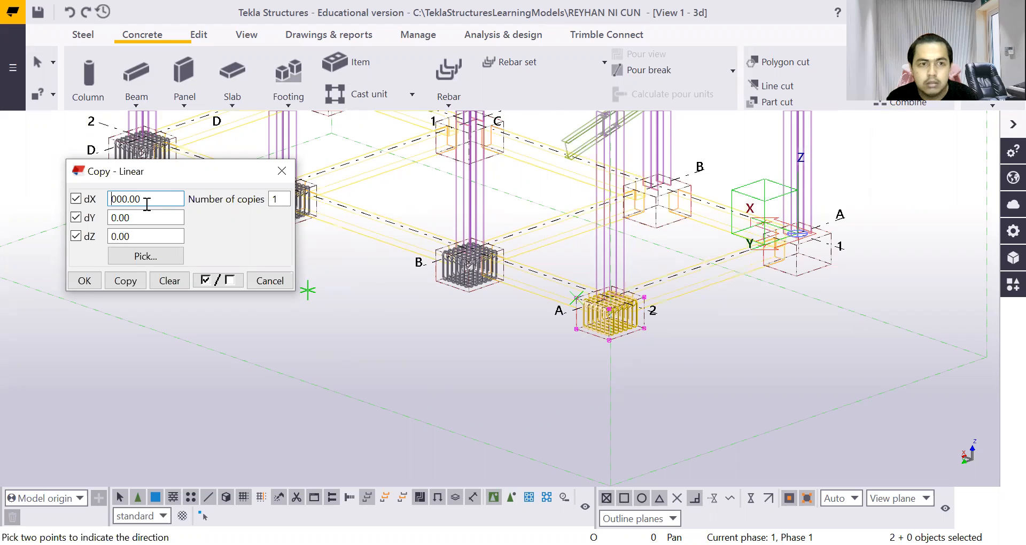
left_click(114, 218)
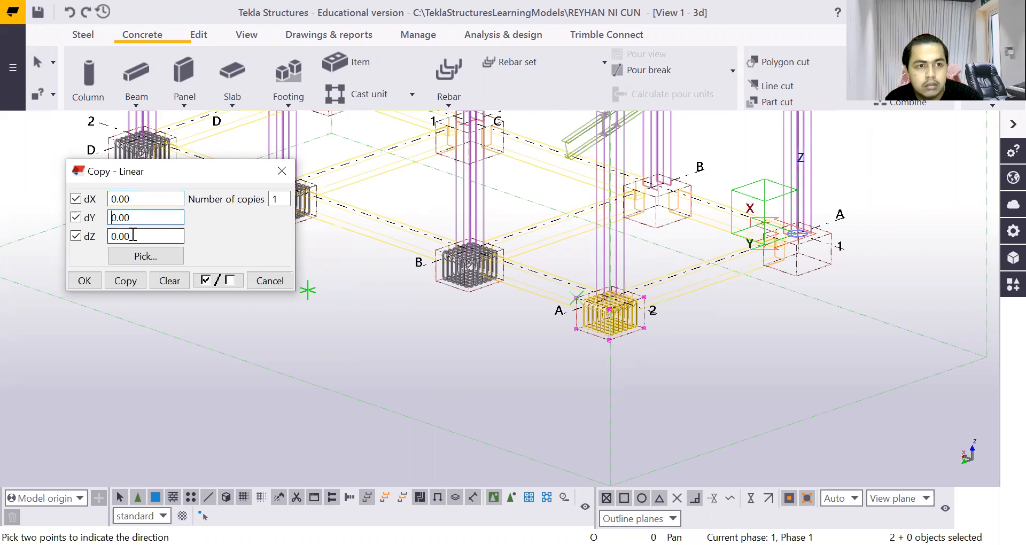
type("-")
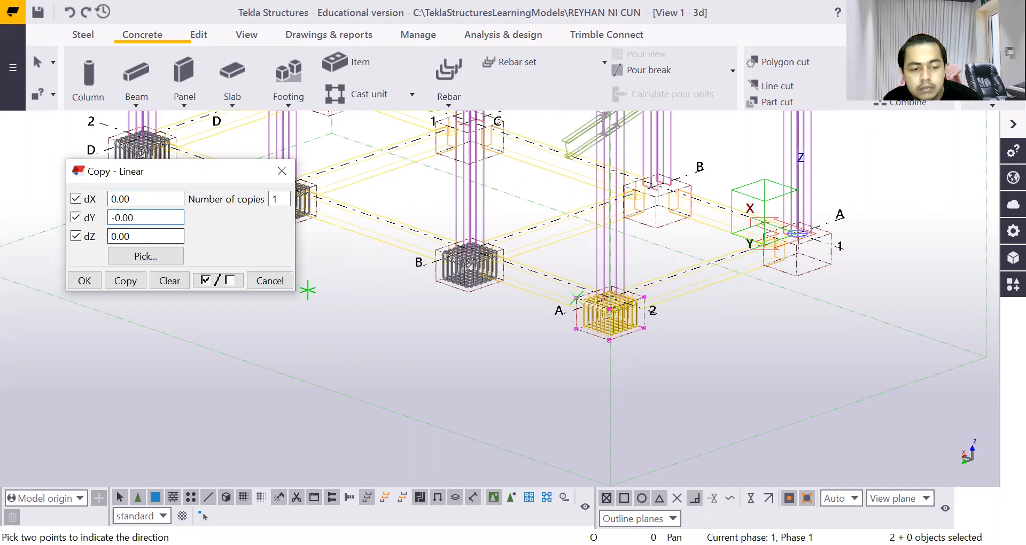
type("400")
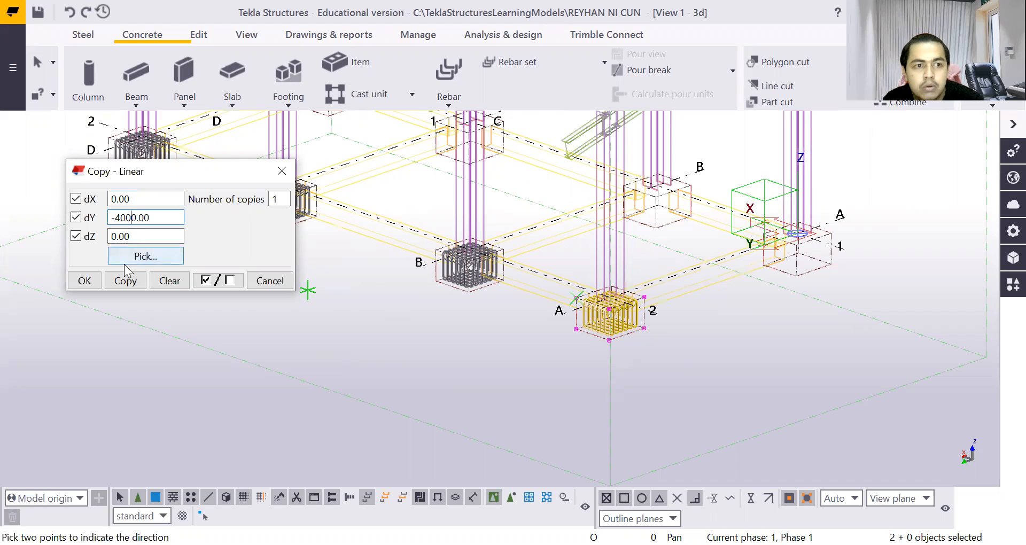
left_click(126, 281)
left_click(146, 256)
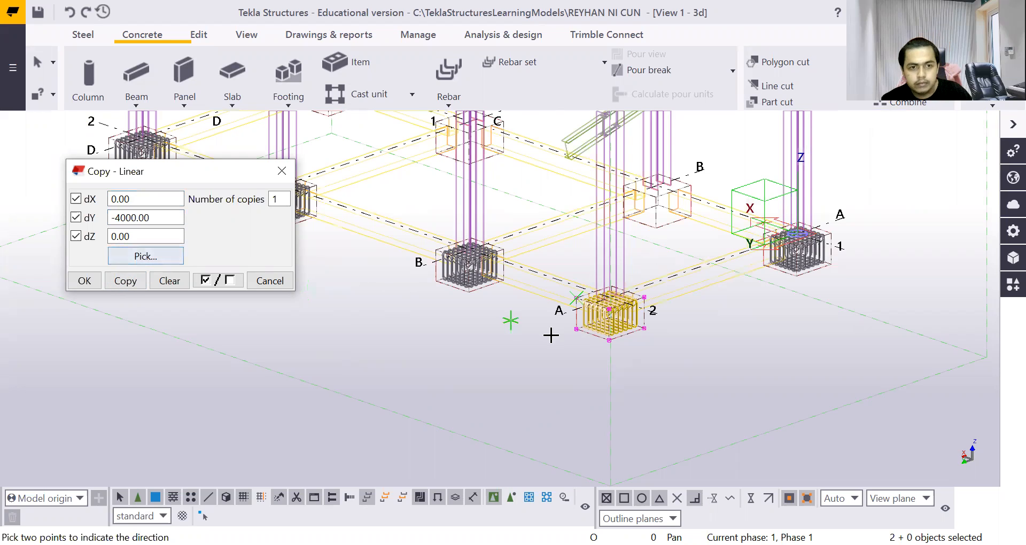
scroll(791, 371, "down", 2)
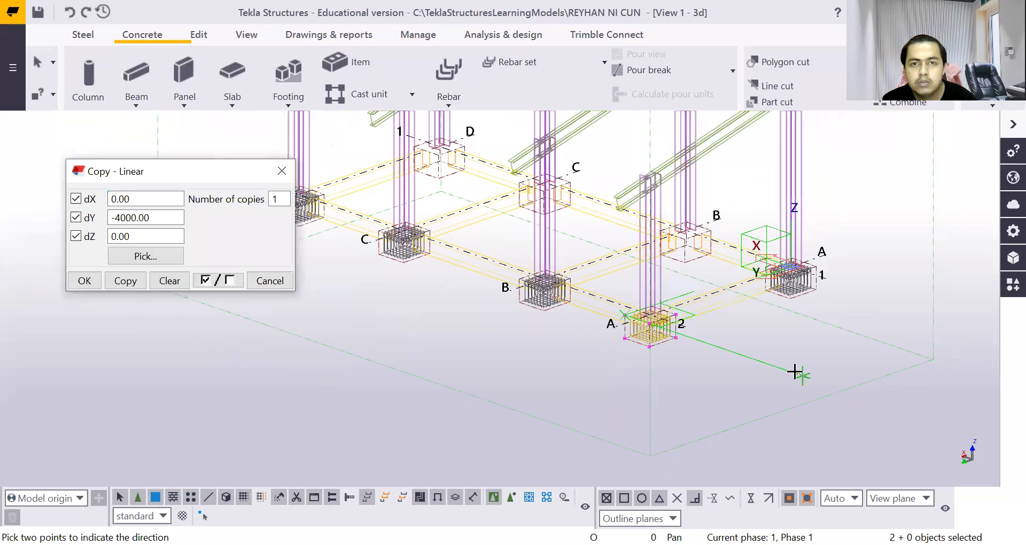
right_click(885, 184)
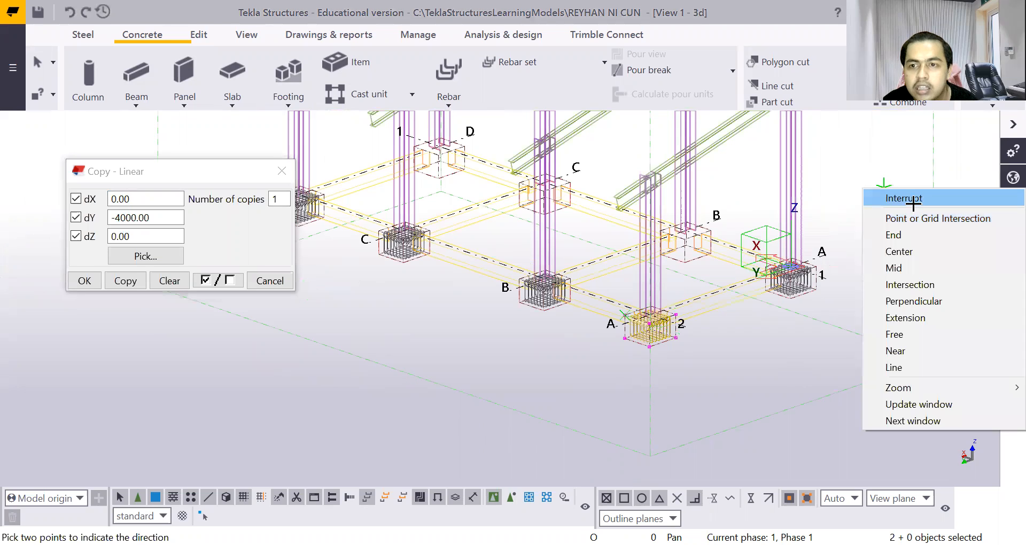
left_click(914, 202)
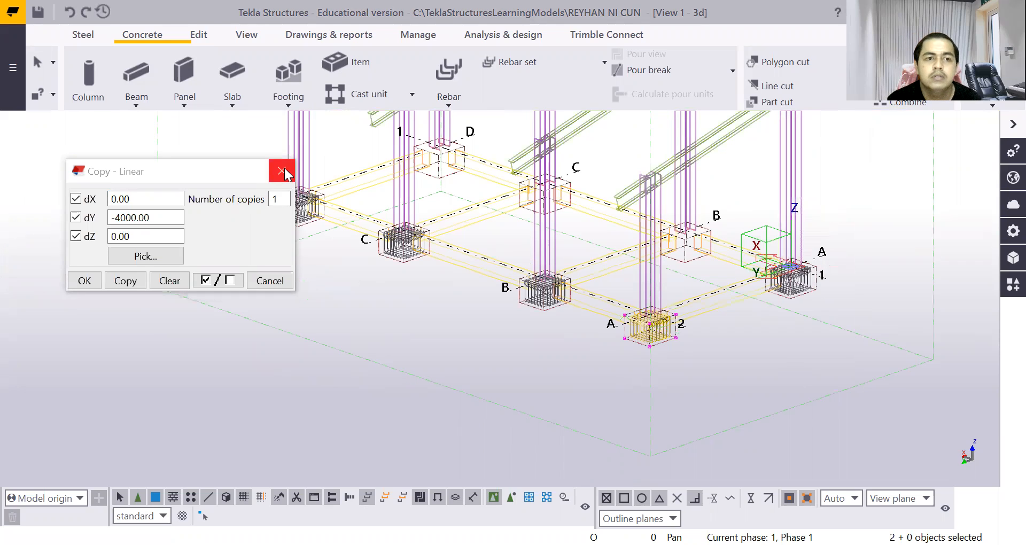
left_click(85, 281)
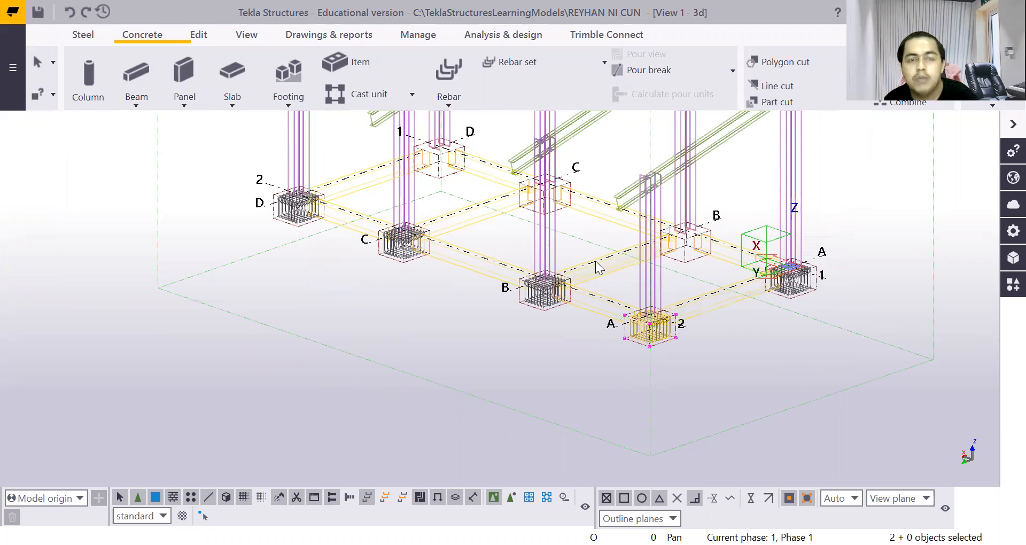
Copy both rebar groups of footing A/1 linearly with dX 10000, dY 0 and 1 copy to footing D/1
scroll(853, 294, "up", 1)
scroll(854, 294, "up", 5)
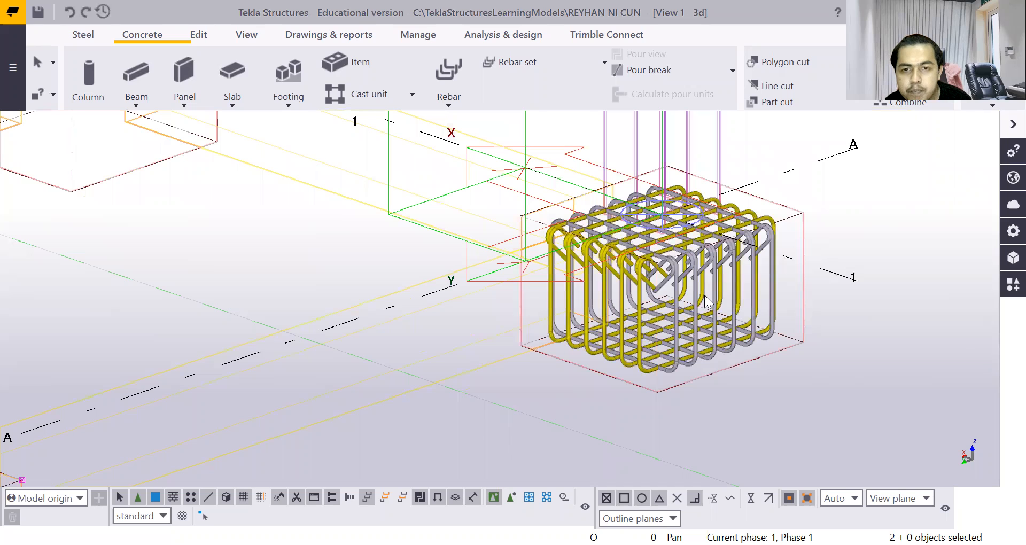
left_click(708, 302)
left_click(673, 318)
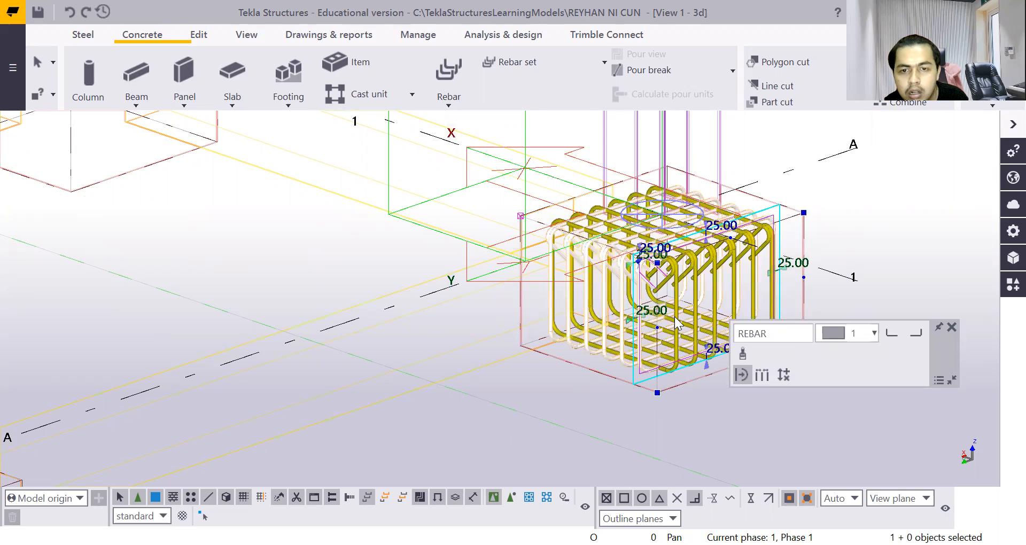
left_click(676, 321, "shift")
scroll(676, 321, "down", 3)
right_click(876, 217)
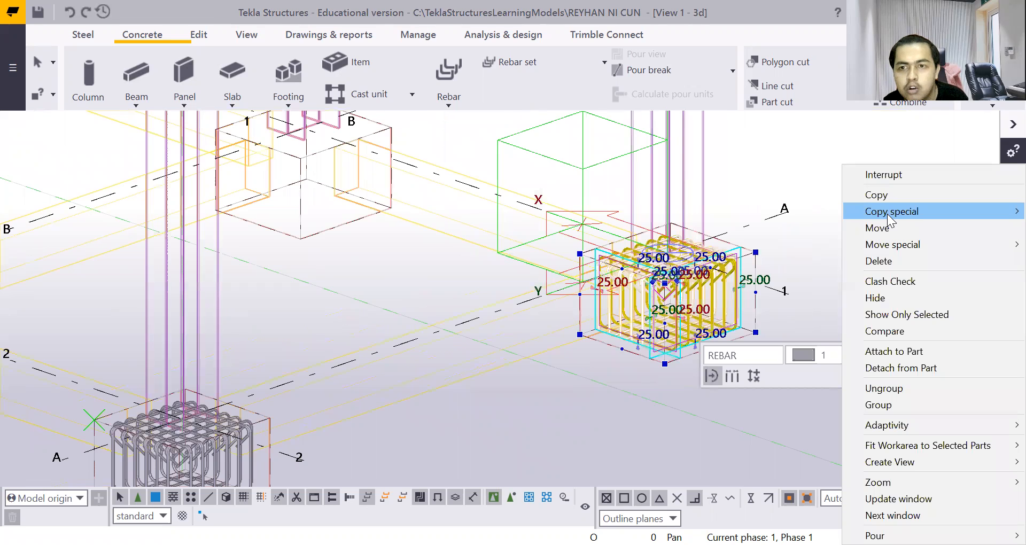
mouse_move(887, 214)
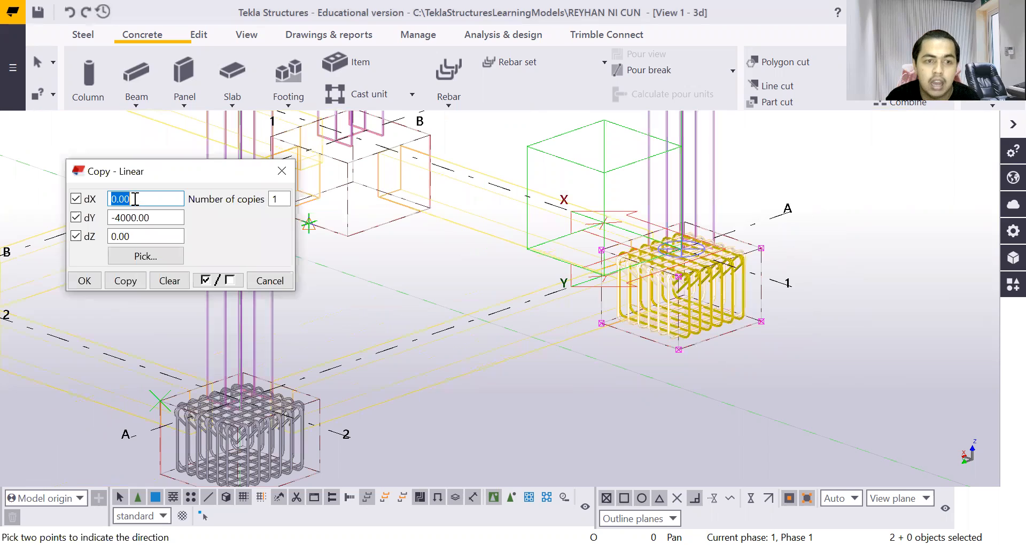
type("10000")
left_click(126, 216)
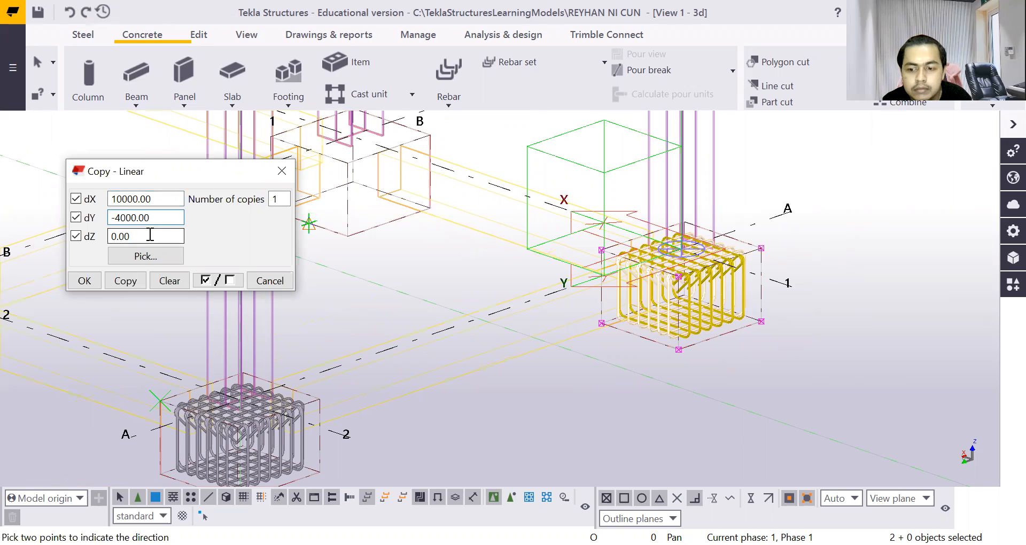
key("BackSpace")
key("BackSpace")
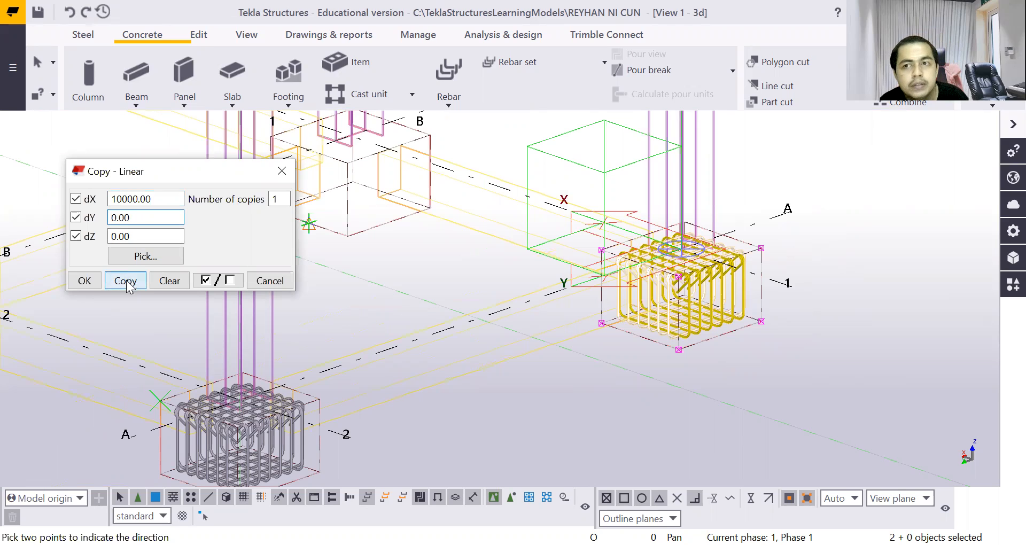
Set dX to 7000 in the linear copy, and copy the rebar groups to footing C/1
scroll(305, 270, "down", 1)
left_click(127, 200)
key("BackSpace")
key("BackSpace")
key("BackSpace")
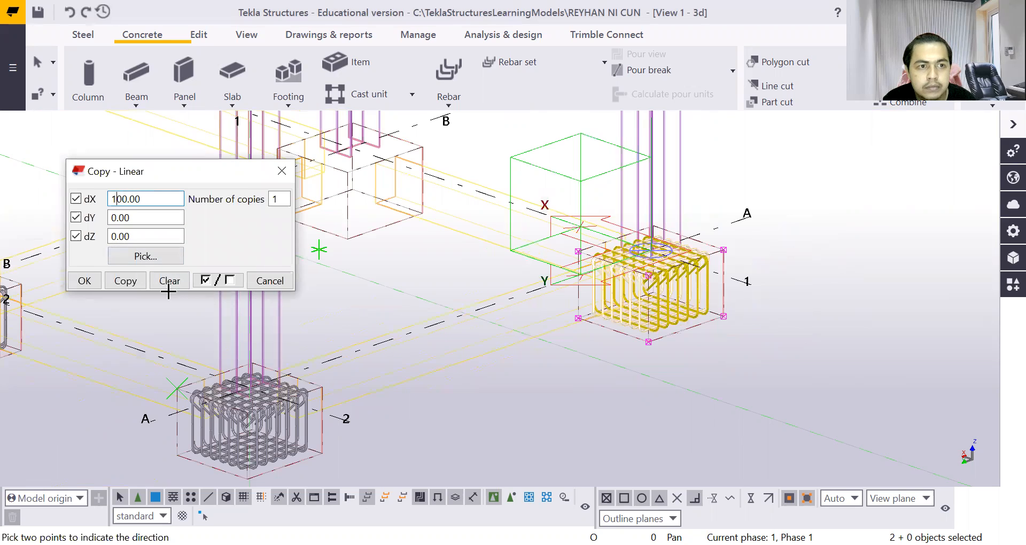
type("70")
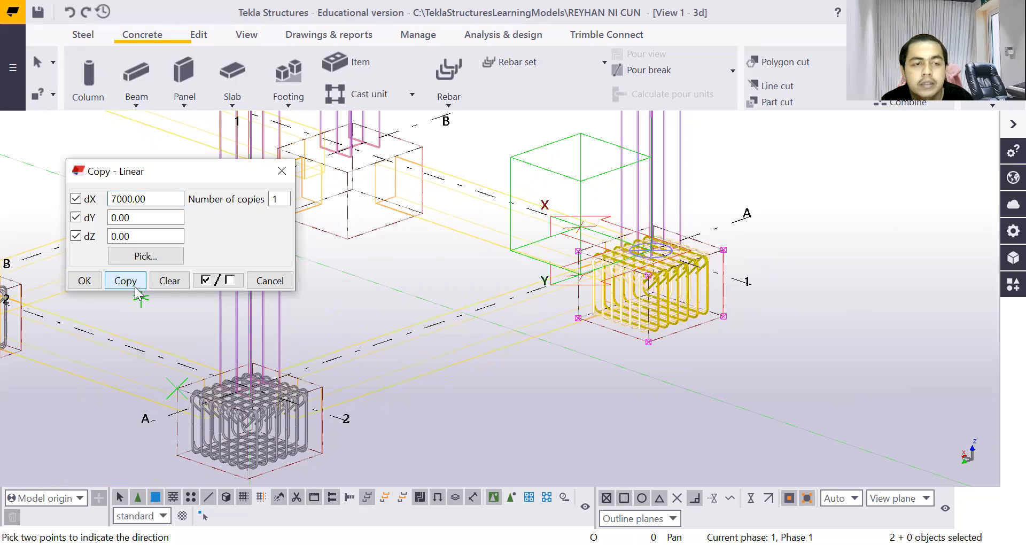
Set dX to 3000, copy the rebar groups to footing B/1, and end the linear copy
left_click(118, 199)
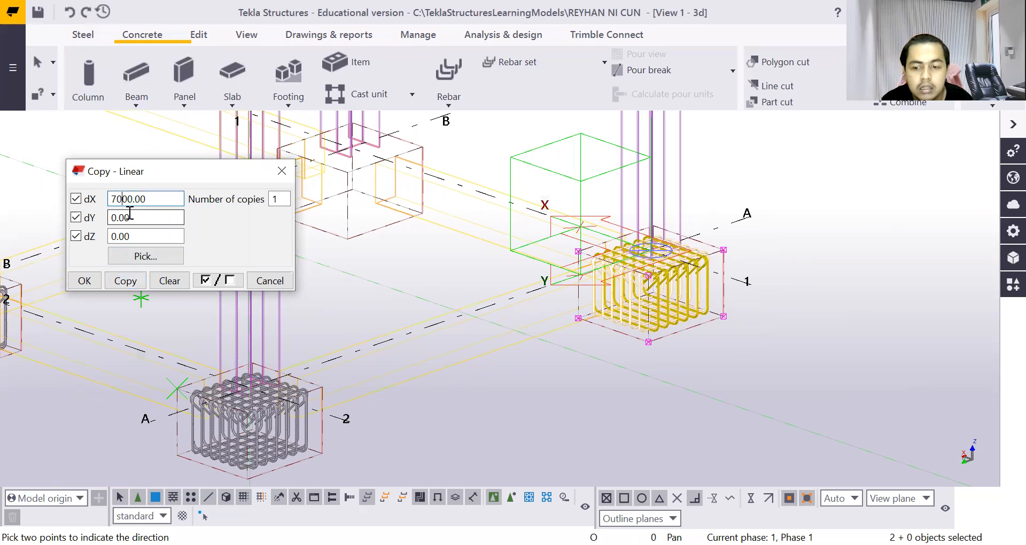
type("30")
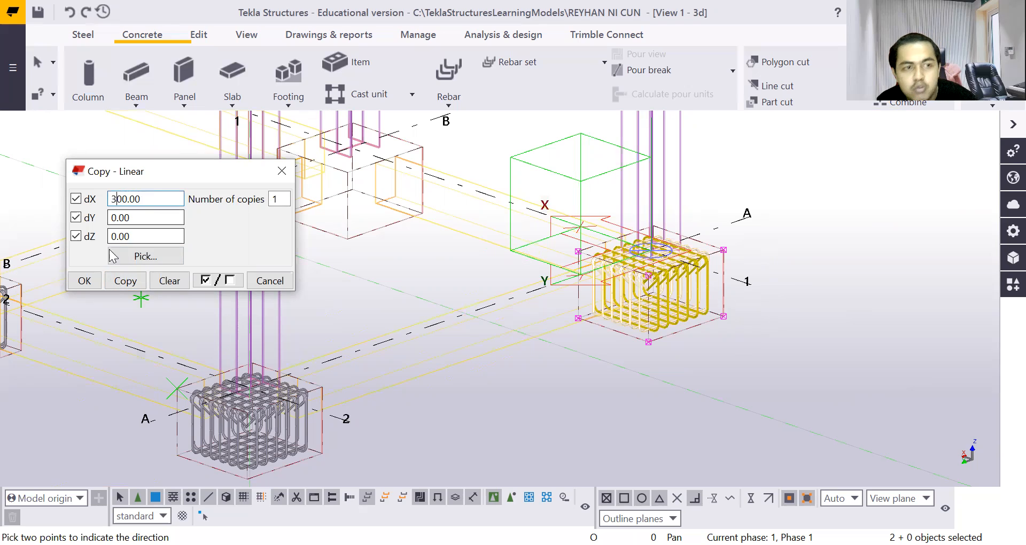
left_click(131, 282)
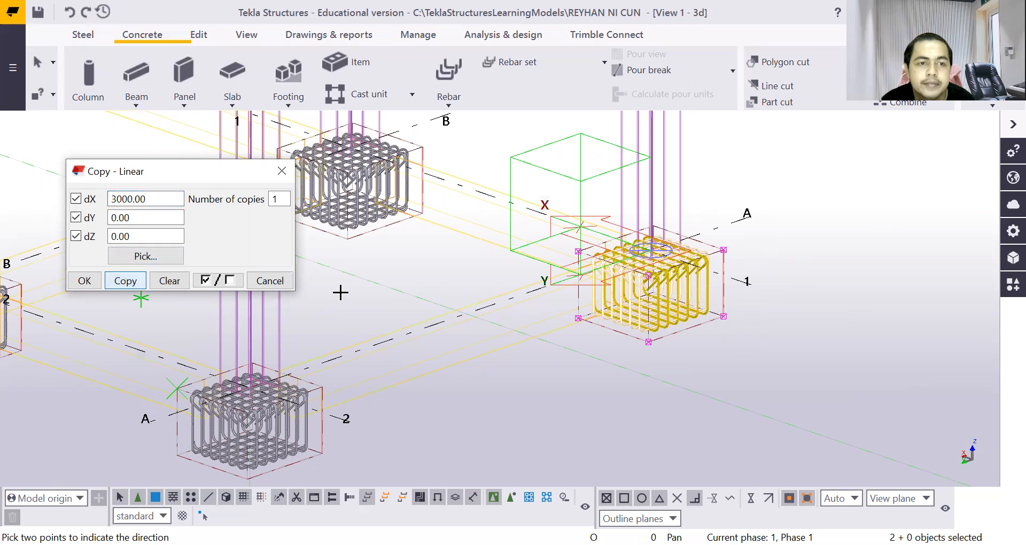
scroll(341, 292, "down", 5)
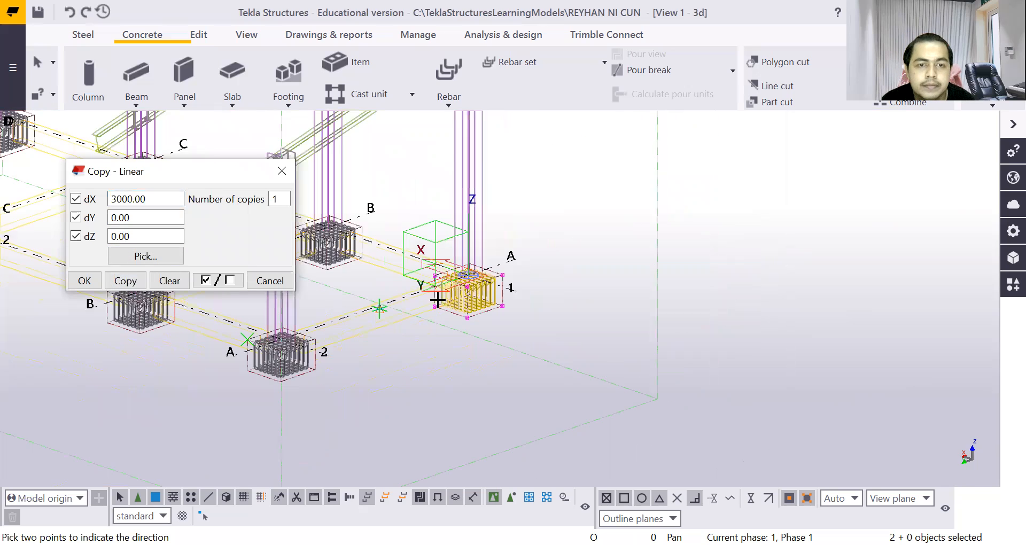
left_click(84, 281)
scroll(87, 224, "up", 5)
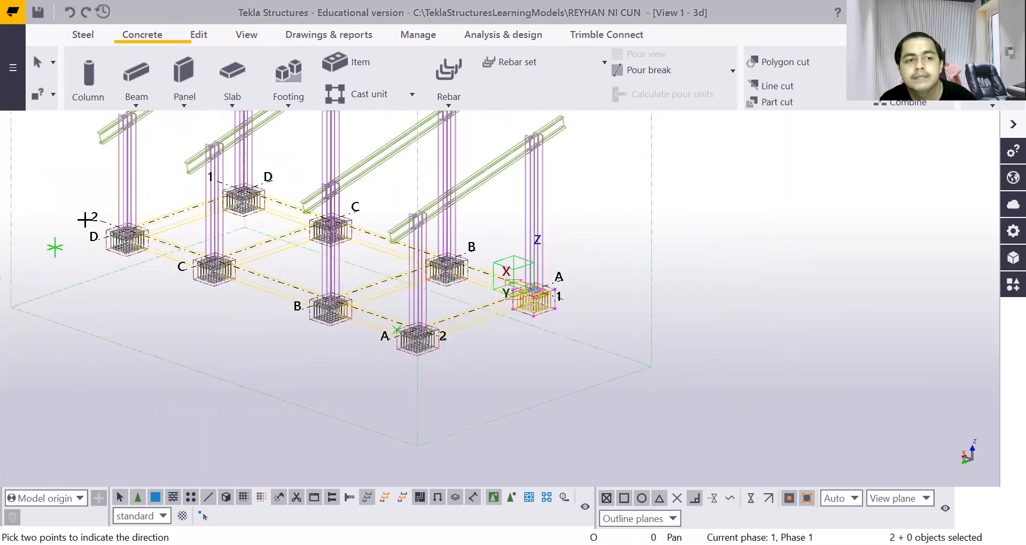
scroll(352, 342, "down", 4)
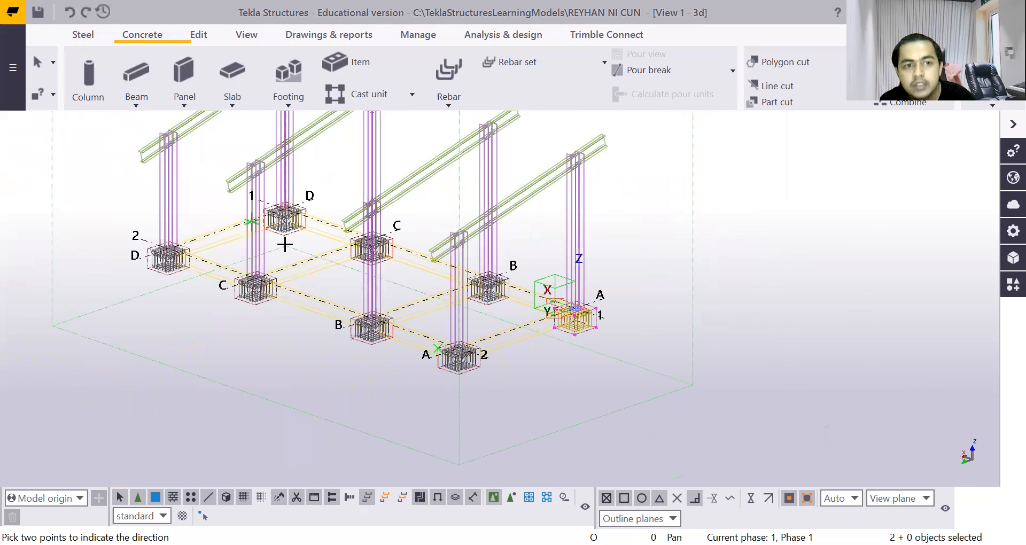
scroll(286, 246, "up", 2)
scroll(322, 264, "down", 2)
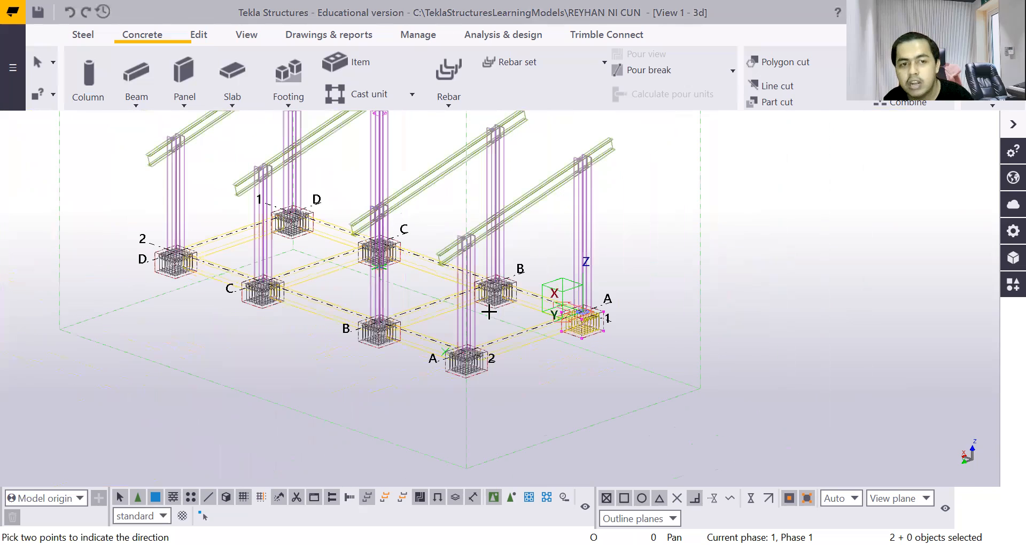
right_click(718, 260)
left_click(740, 278)
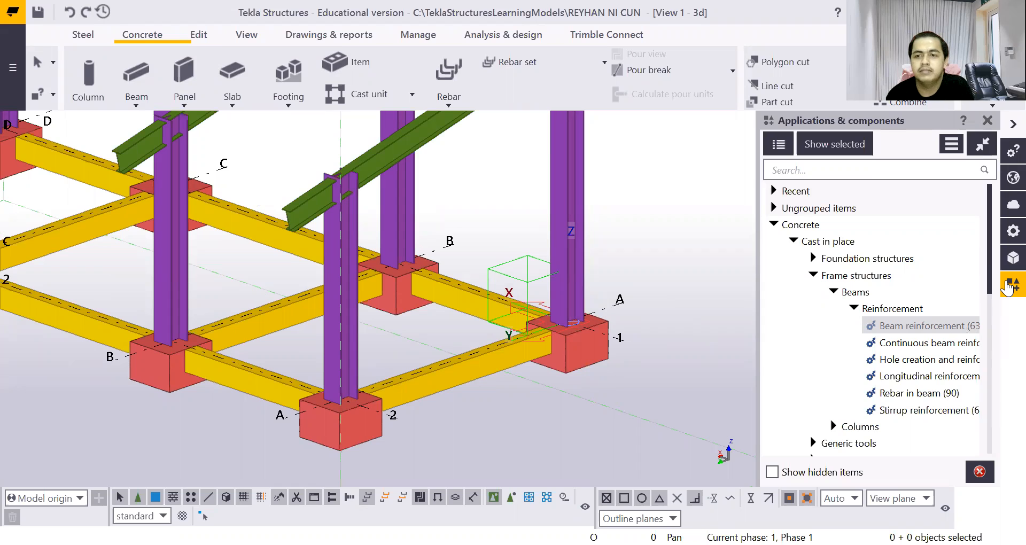
Open the Beam reinforcement (63) settings, enter size 10 for the top main bars, and review the stirrup spacing and hooks
left_click(925, 326)
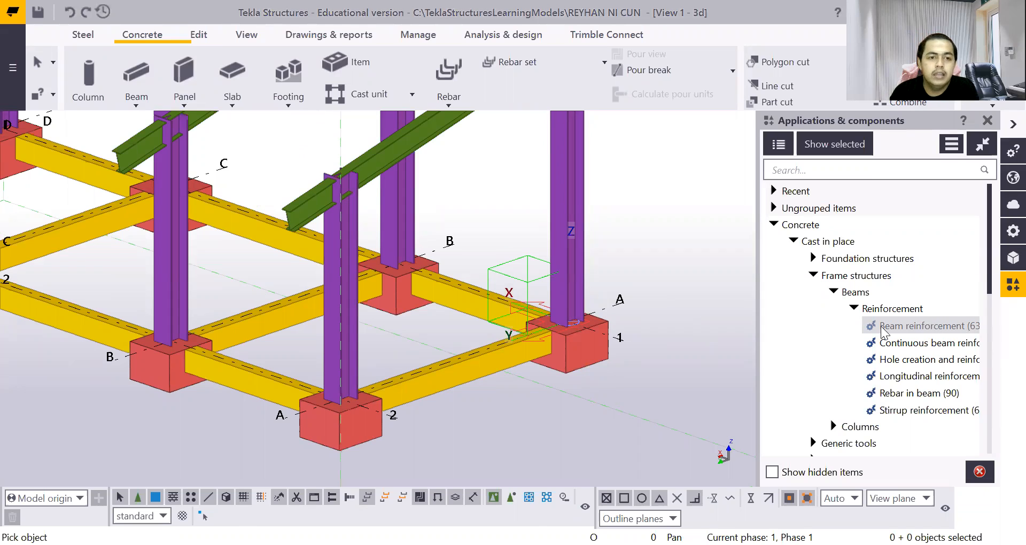
double_click(925, 325)
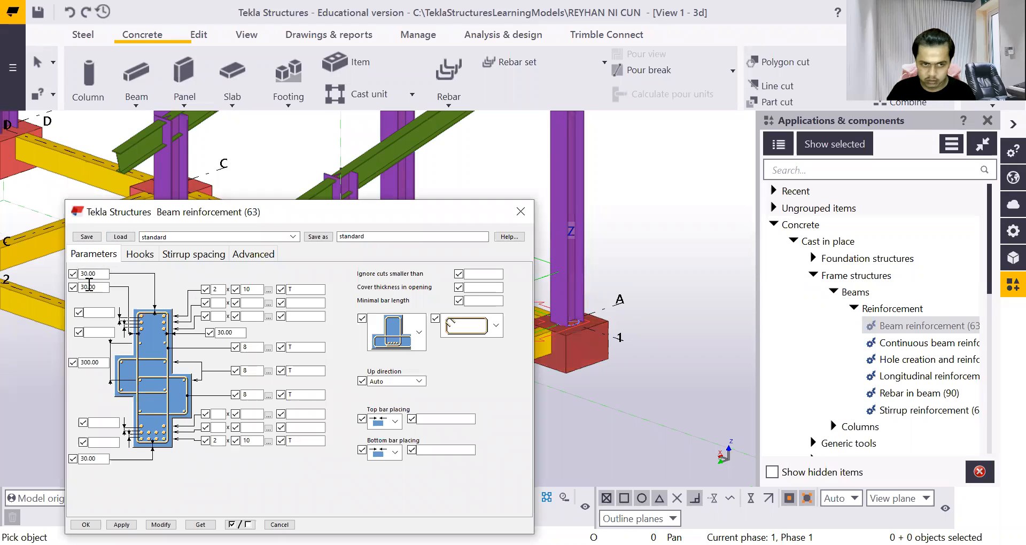
left_click(96, 275)
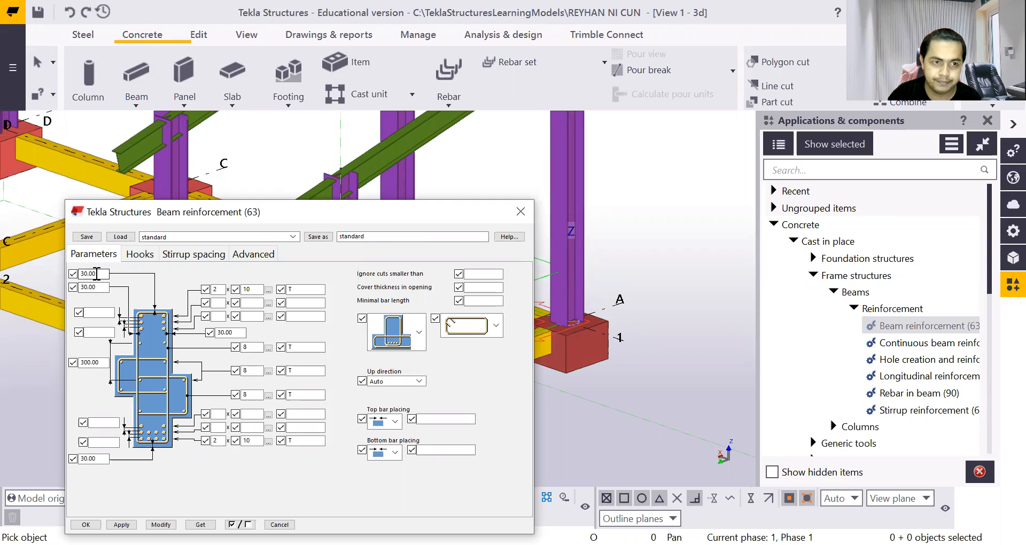
left_click(87, 288)
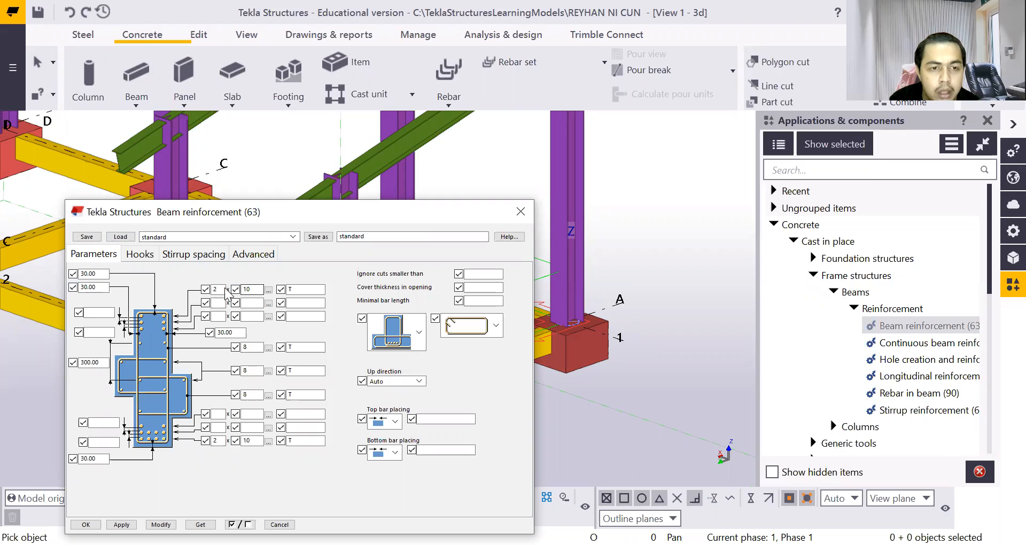
left_click(248, 290)
type("10")
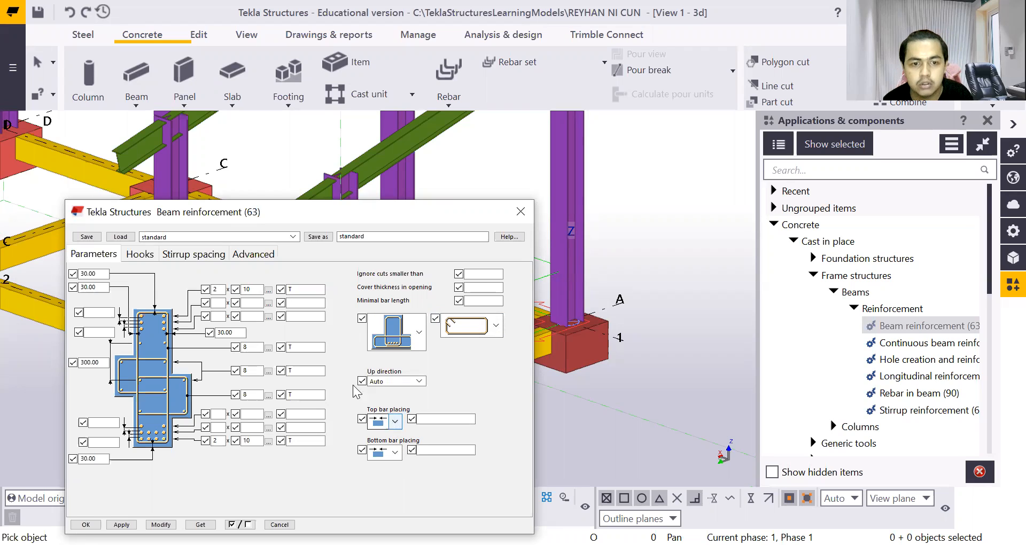
left_click(178, 255)
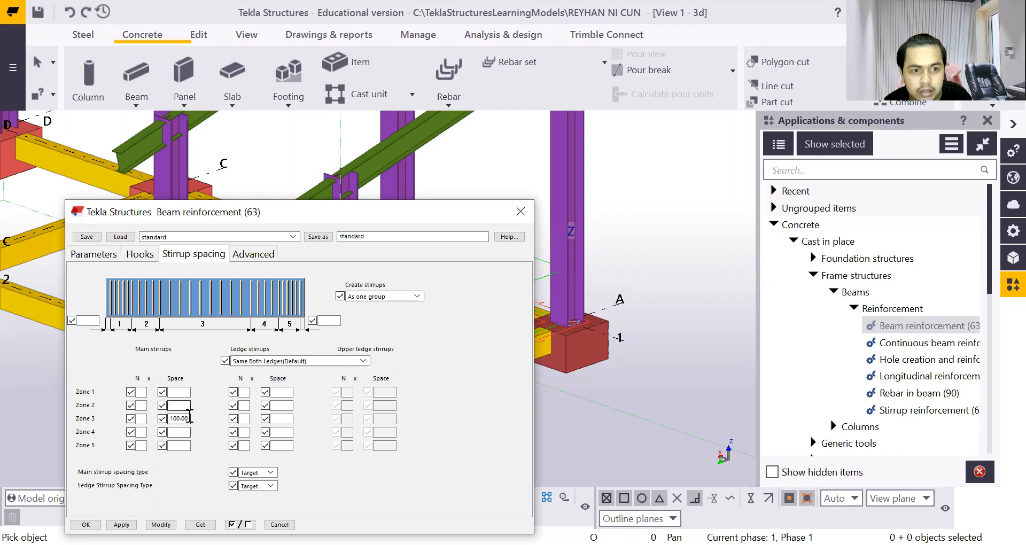
left_click(141, 254)
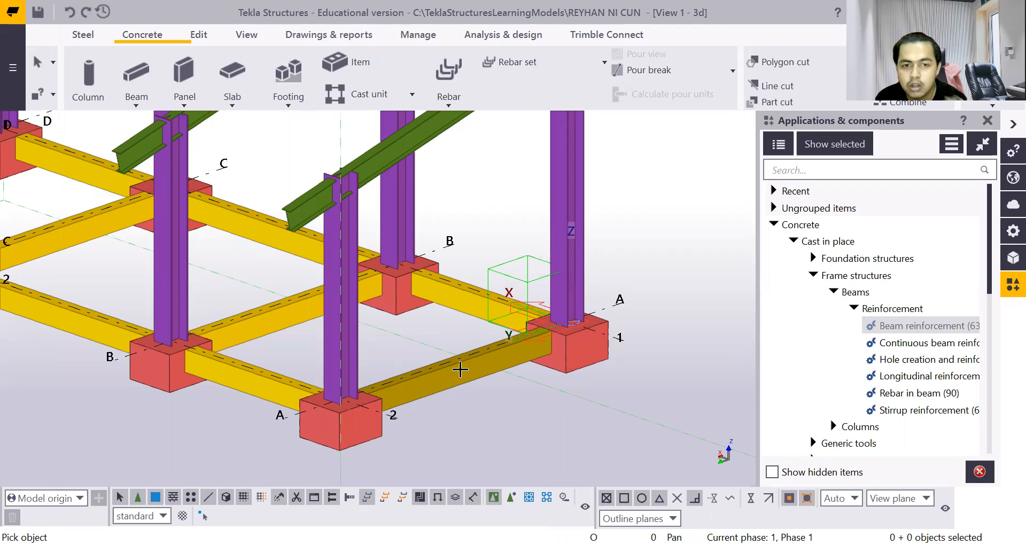
Apply Beam reinforcement (63) to each ground beam between the footings on grids A to D
left_click(461, 376)
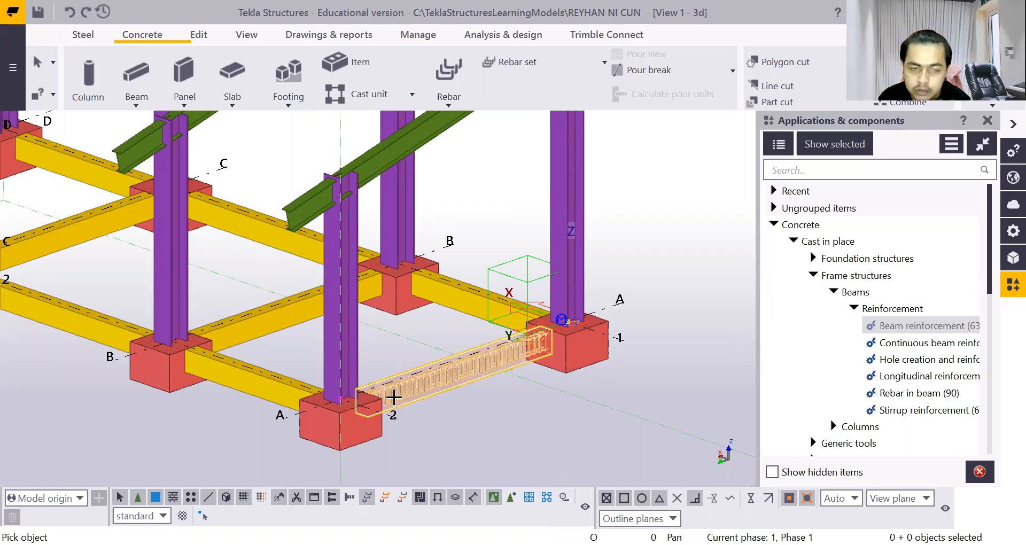
left_click(470, 305)
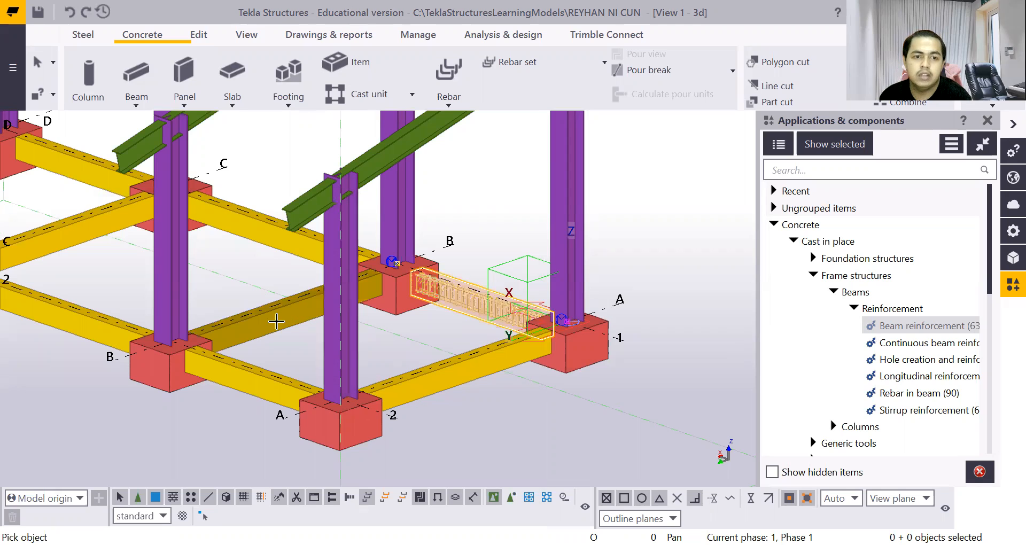
left_click(276, 322)
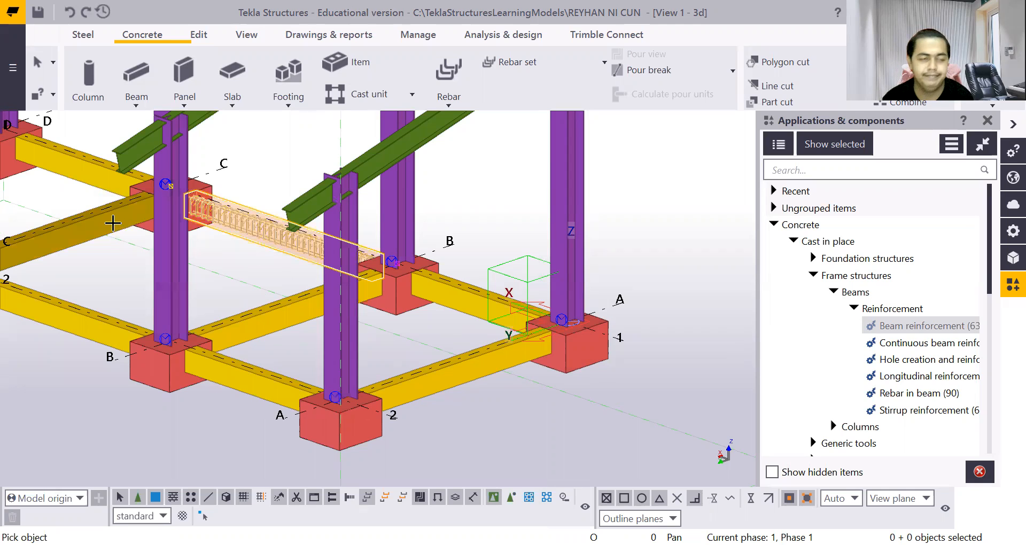
scroll(433, 291, "down", 3)
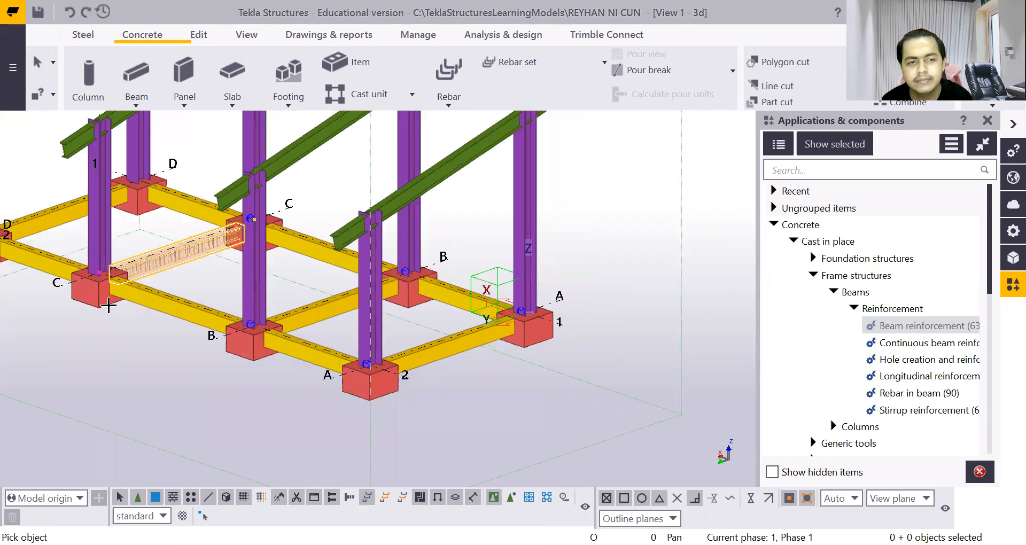
scroll(175, 305, "up", 2)
scroll(207, 320, "down", 2)
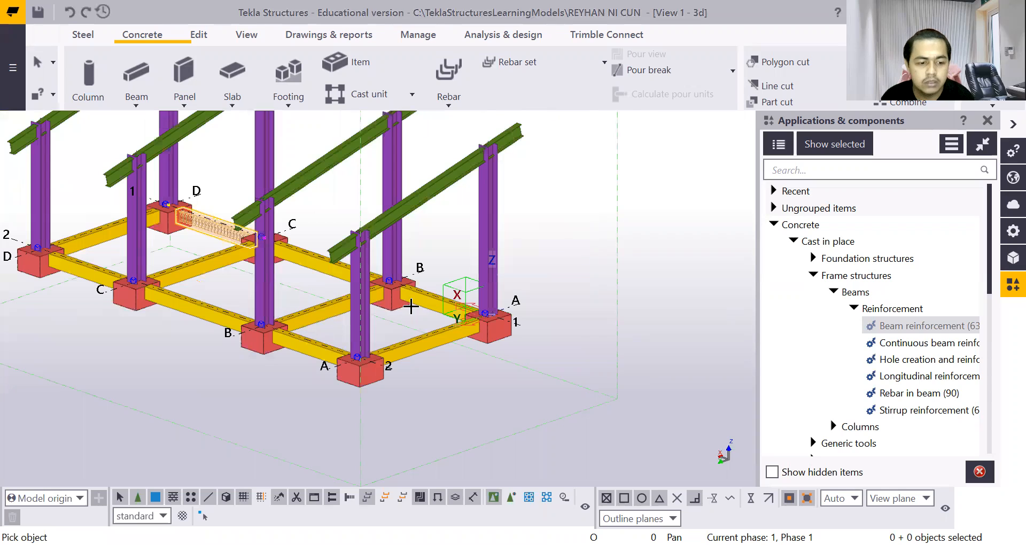
left_click(418, 304)
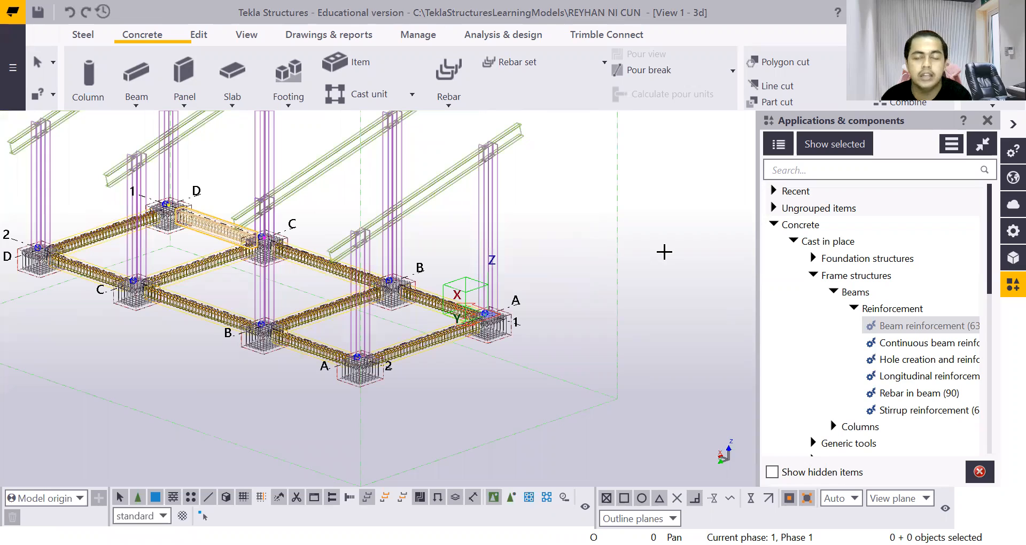
End the beam reinforcement command and close the applications and components catalog
right_click(665, 253)
left_click(676, 262)
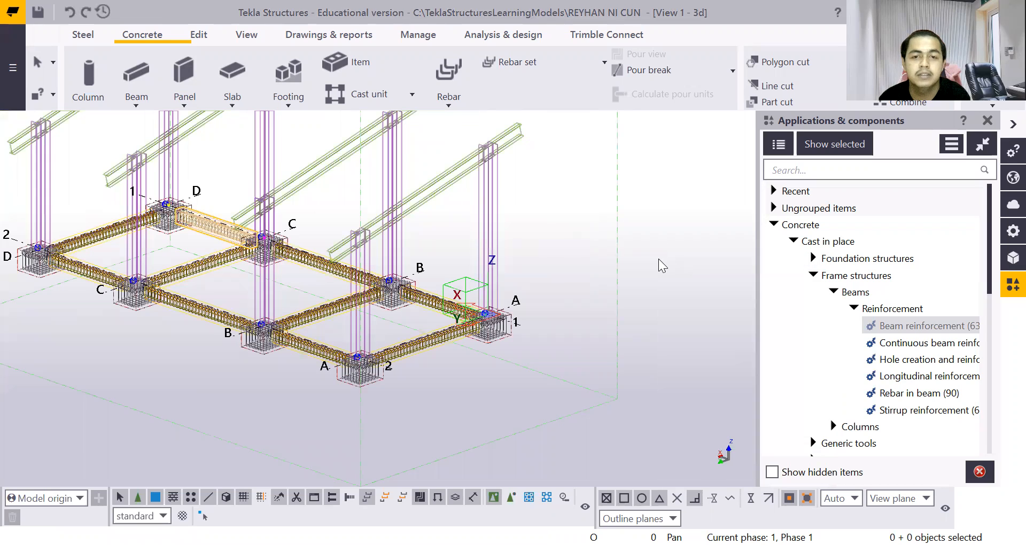
left_click(657, 236)
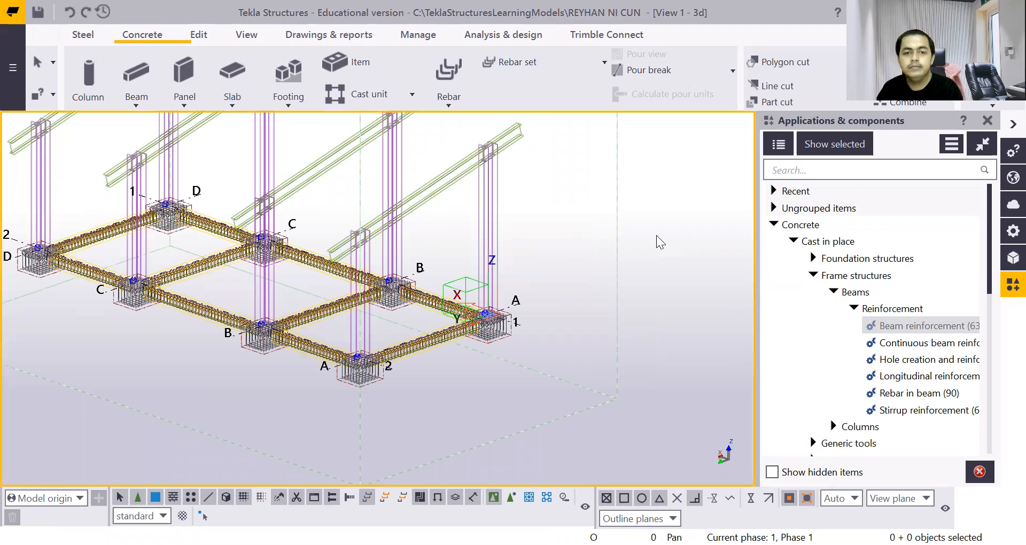
right_click(656, 235)
left_click(695, 265)
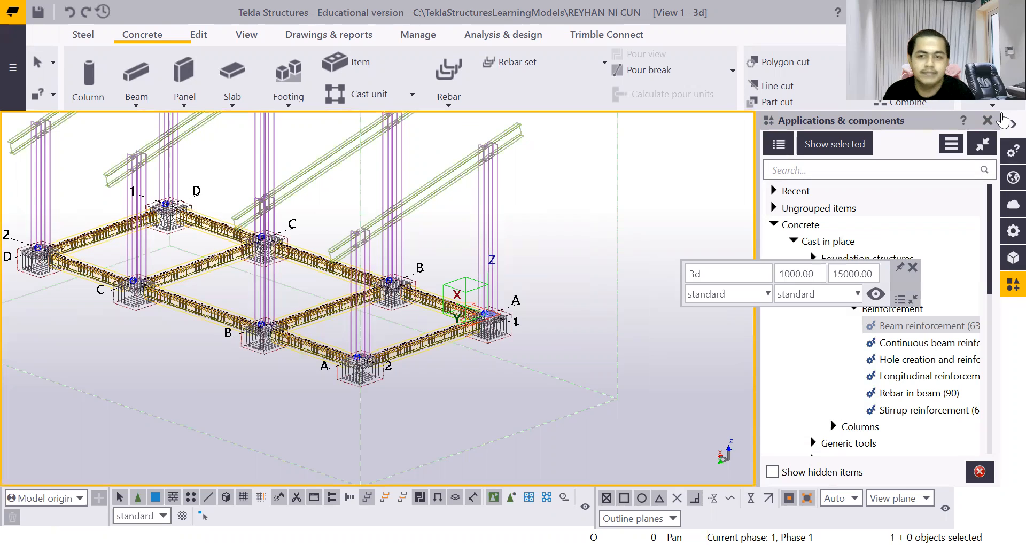
left_click(987, 121)
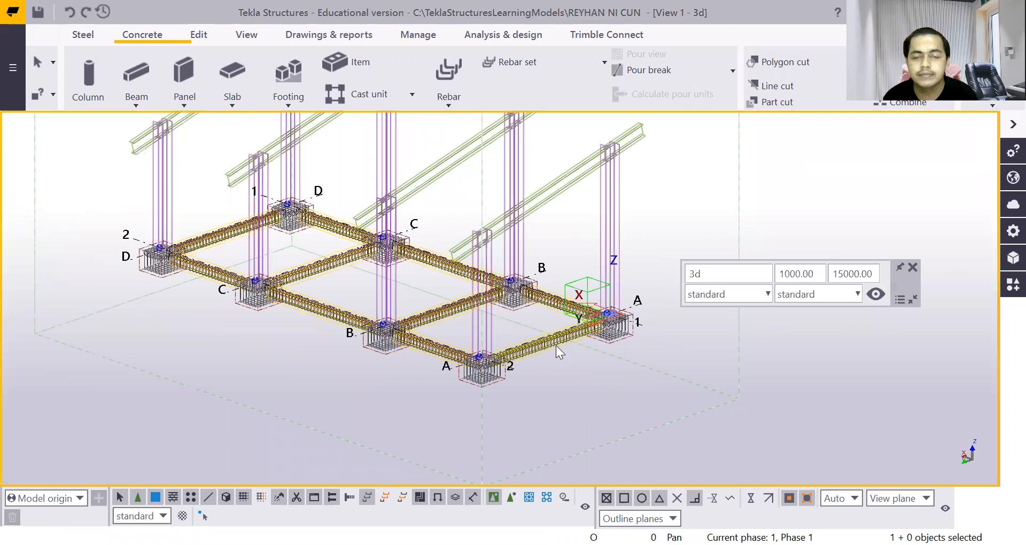
Search the components for HAU and apply Haunch (40) between the grid A rafter and columns A/2 and A/1
scroll(556, 345, "down", 3)
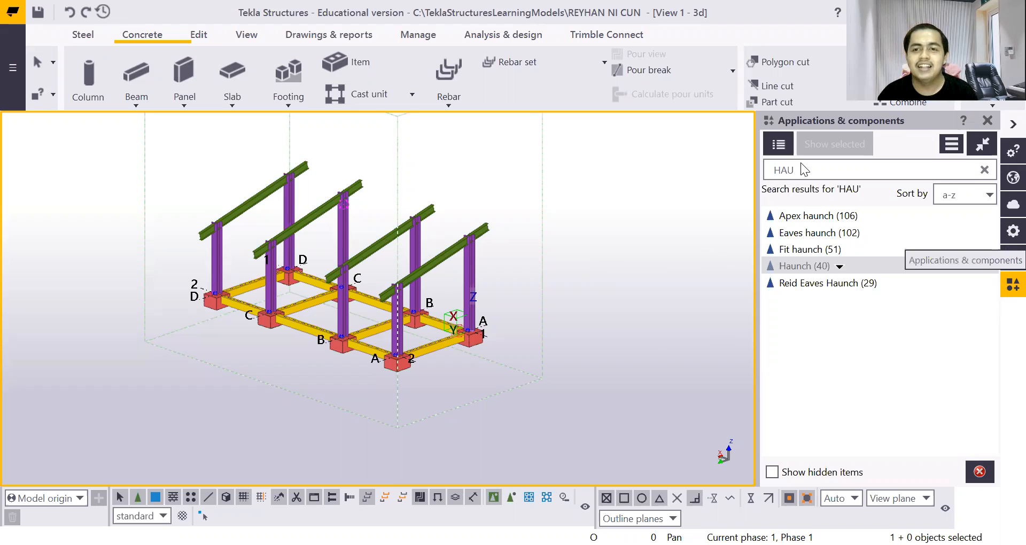
left_click(823, 267)
scroll(421, 289, "up", 6)
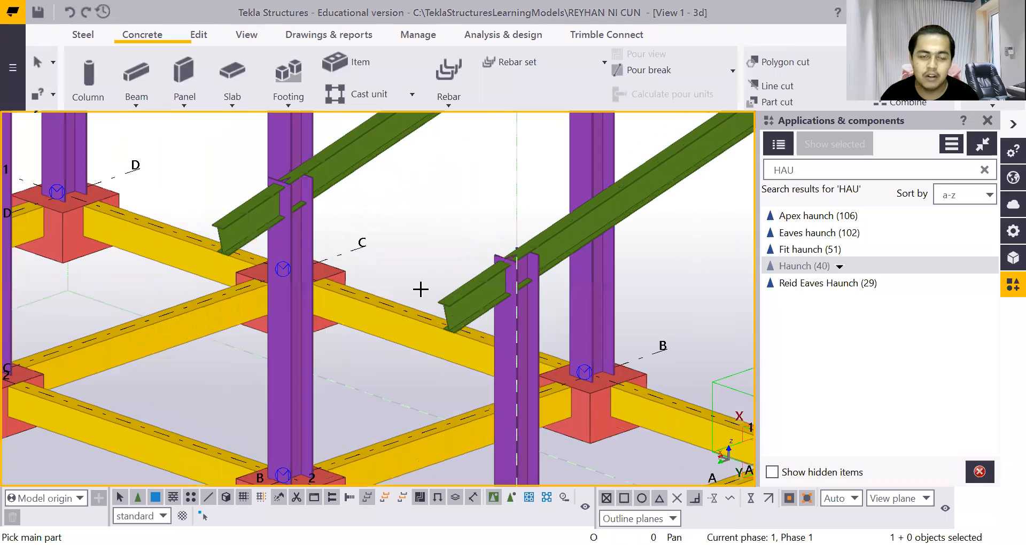
scroll(421, 289, "up", 4)
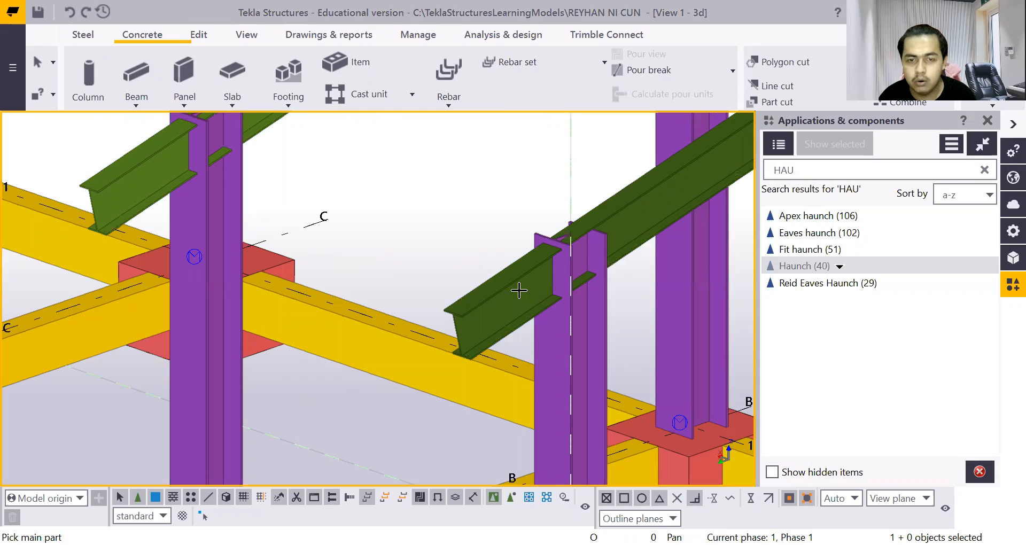
left_click(519, 290)
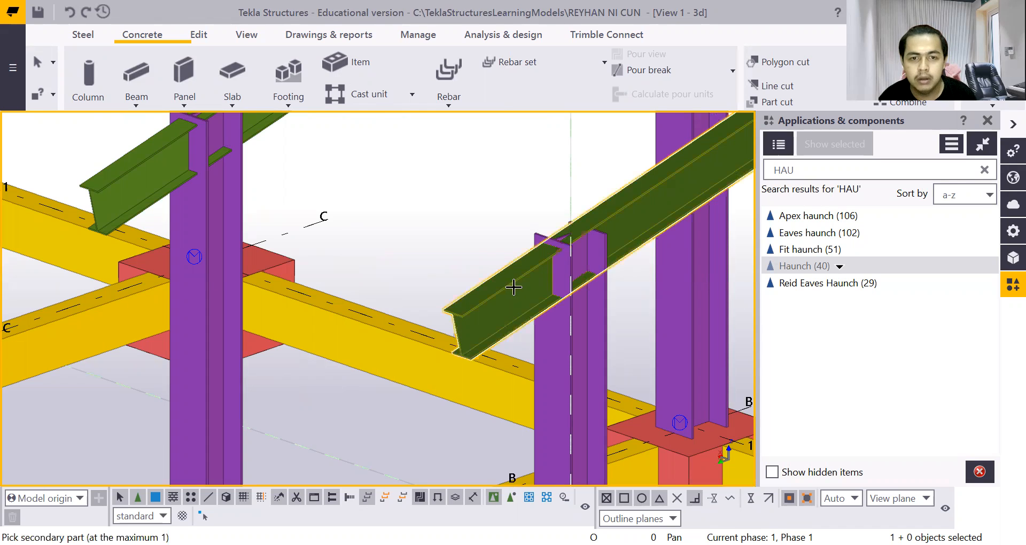
left_click(561, 335)
scroll(561, 335, "down", 8)
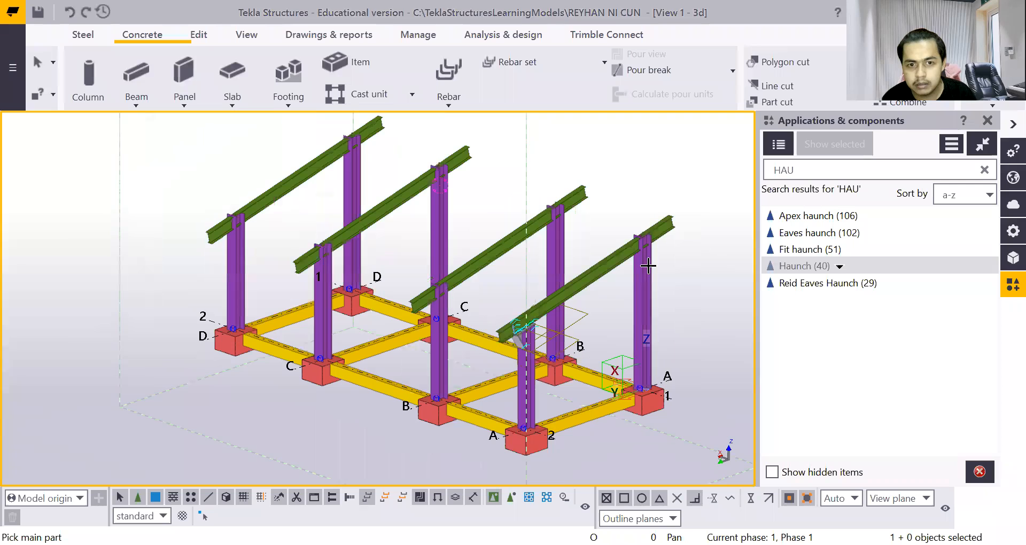
scroll(648, 266, "up", 6)
left_click(585, 297)
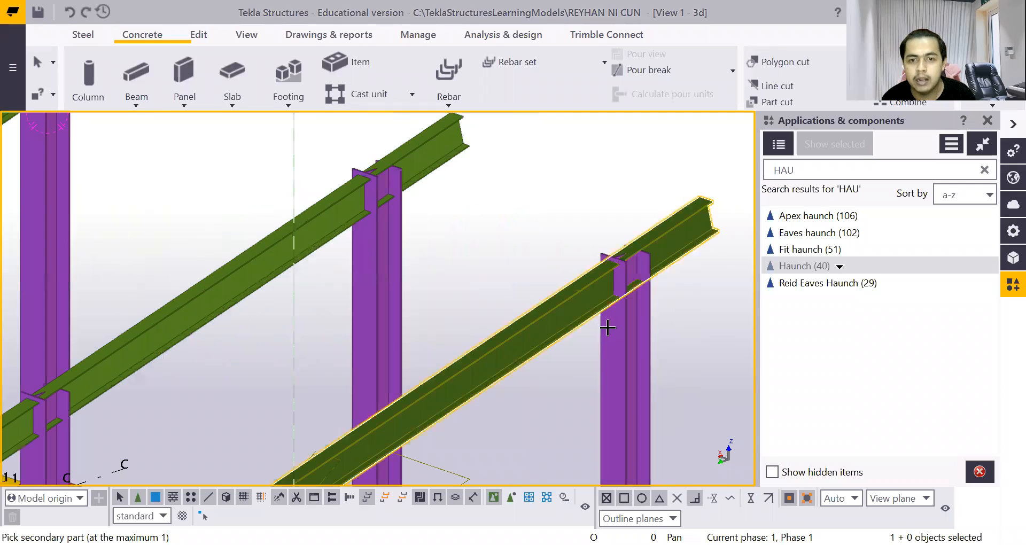
left_click(615, 335)
scroll(616, 337, "down", 3)
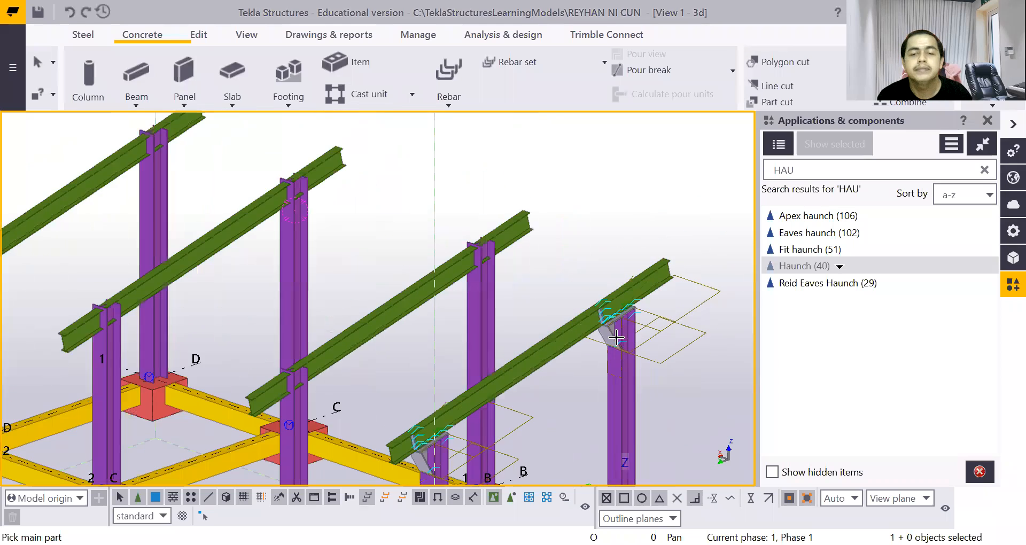
Apply the haunch between the grid B rafter and columns B/1 and B/2
scroll(616, 337, "down", 2)
scroll(465, 278, "up", 7)
left_click(459, 272)
left_click(508, 309)
scroll(465, 324, "down", 3)
scroll(301, 409, "up", 3)
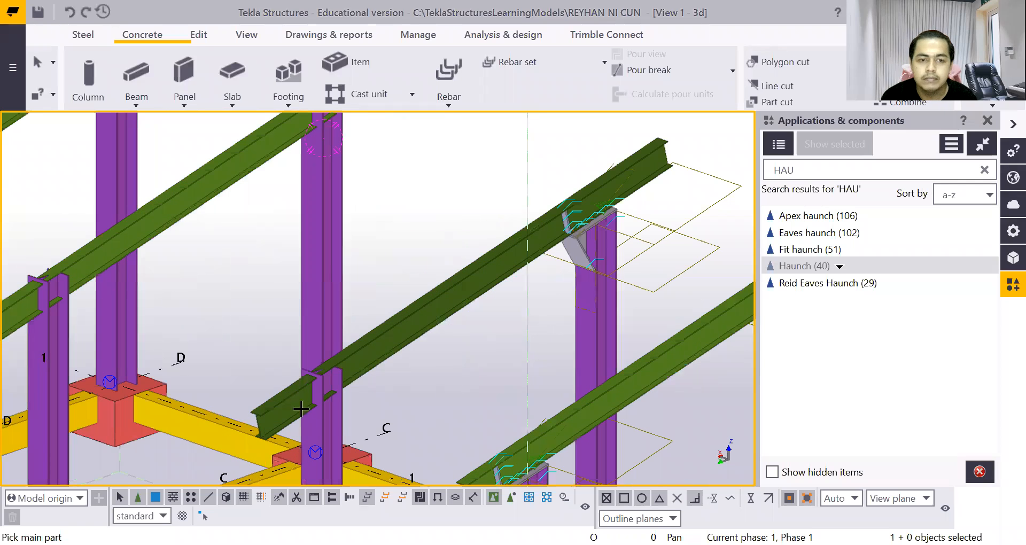
left_click(300, 409)
scroll(333, 432, "down", 3)
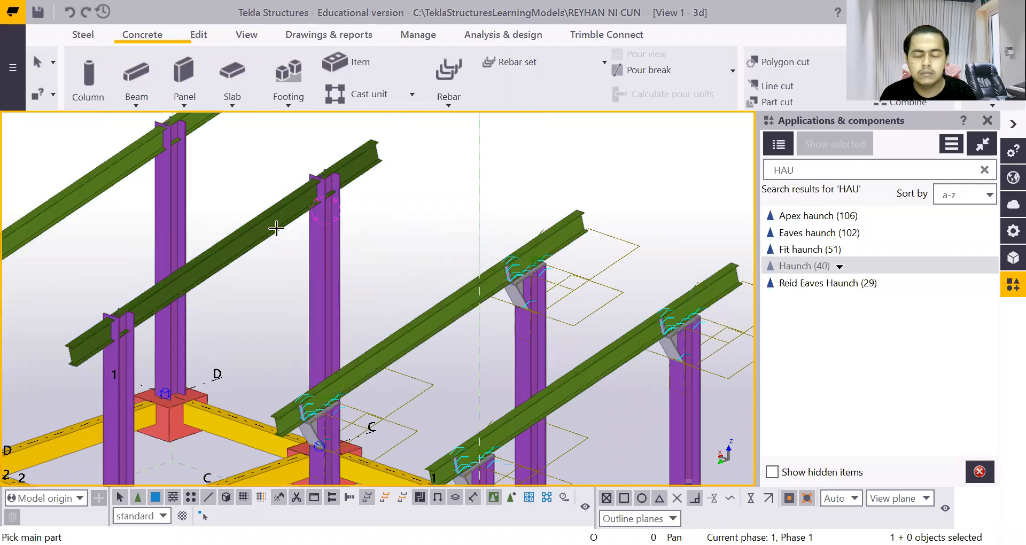
Apply the haunch between the grid C rafter and columns C/1 and C/2
left_click(328, 245)
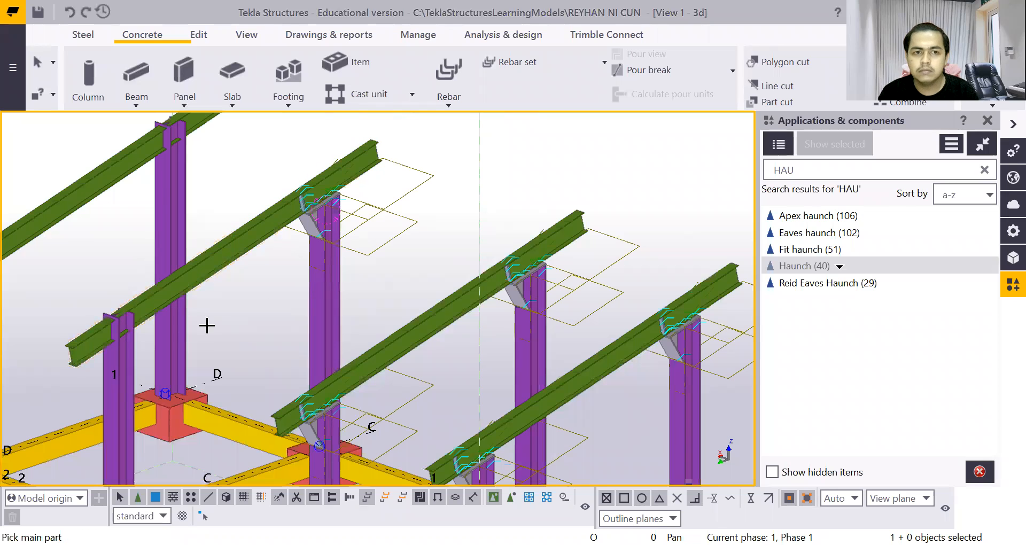
left_click(94, 353)
left_click(119, 371)
Apply the haunch between the grid D rafter and columns D/1 and D/2, and end the haunch command
left_click(142, 175)
left_click(166, 193)
scroll(12, 305, "down", 3)
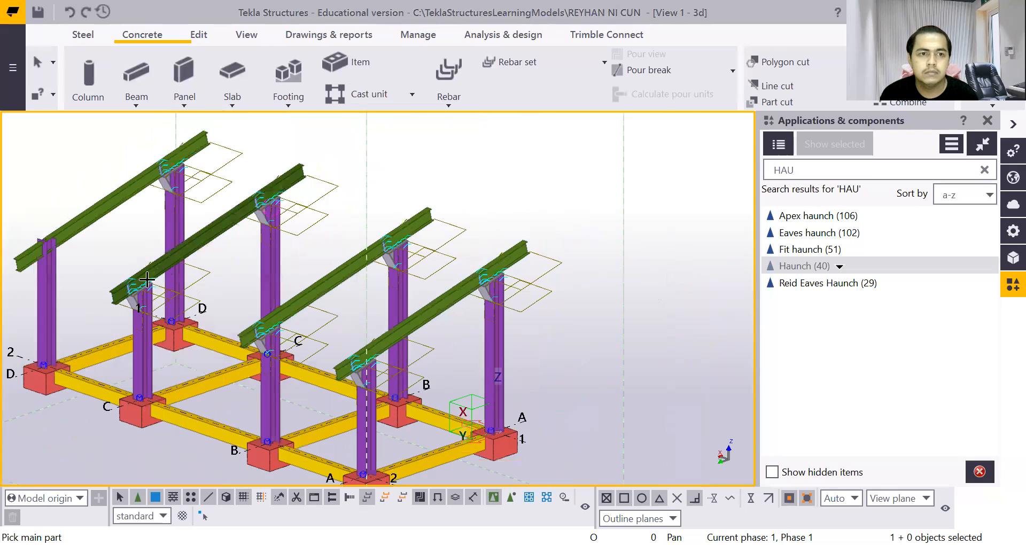
scroll(38, 236, "up", 3)
left_click(38, 236)
left_click(78, 268)
scroll(110, 271, "down", 3)
scroll(109, 271, "down", 3)
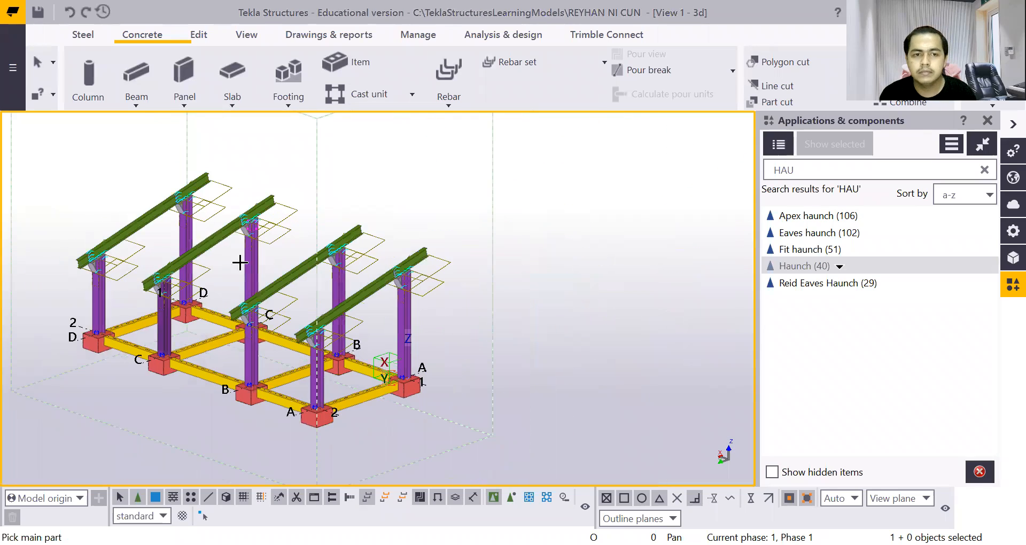
right_click(505, 194)
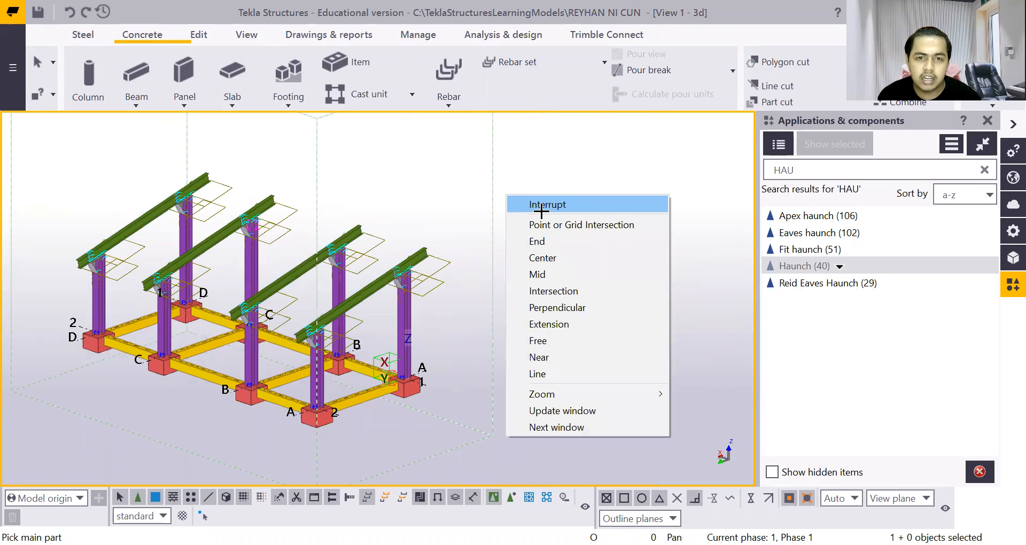
left_click(555, 203)
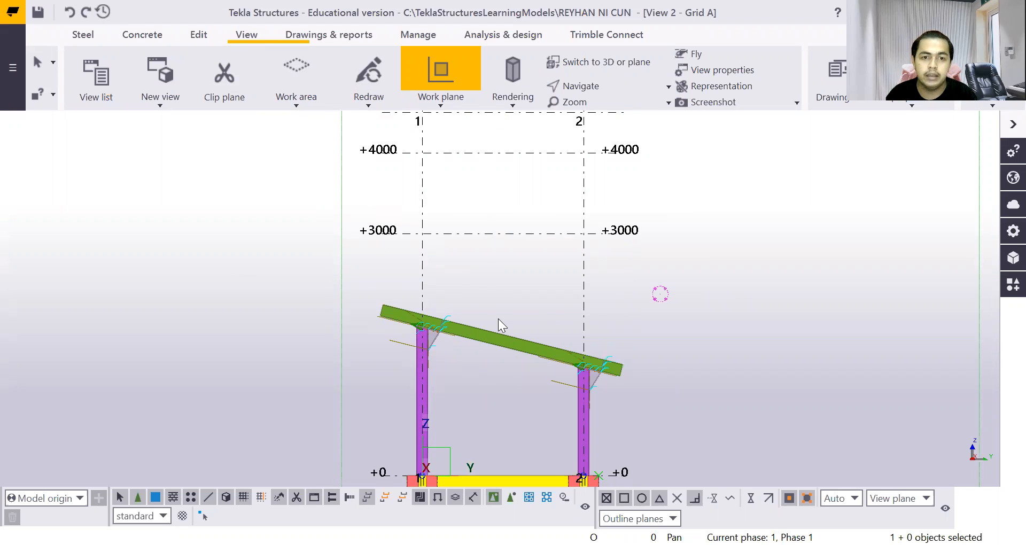
Set the work plane along the sloping rafter in the Grid A view, with its origin at the rafter's upper end
left_click(444, 96)
left_click(445, 144)
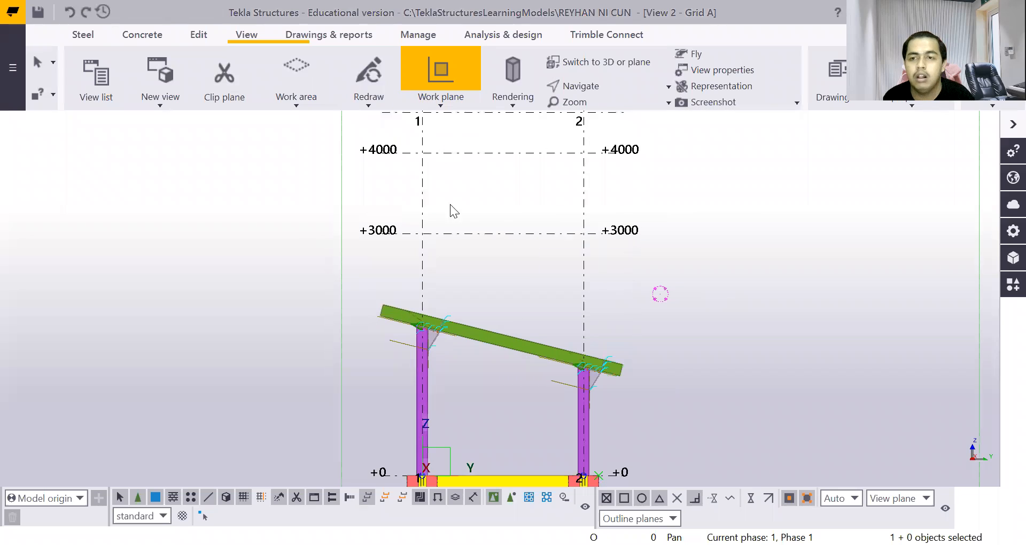
scroll(393, 335, "up", 5)
scroll(378, 331, "up", 1)
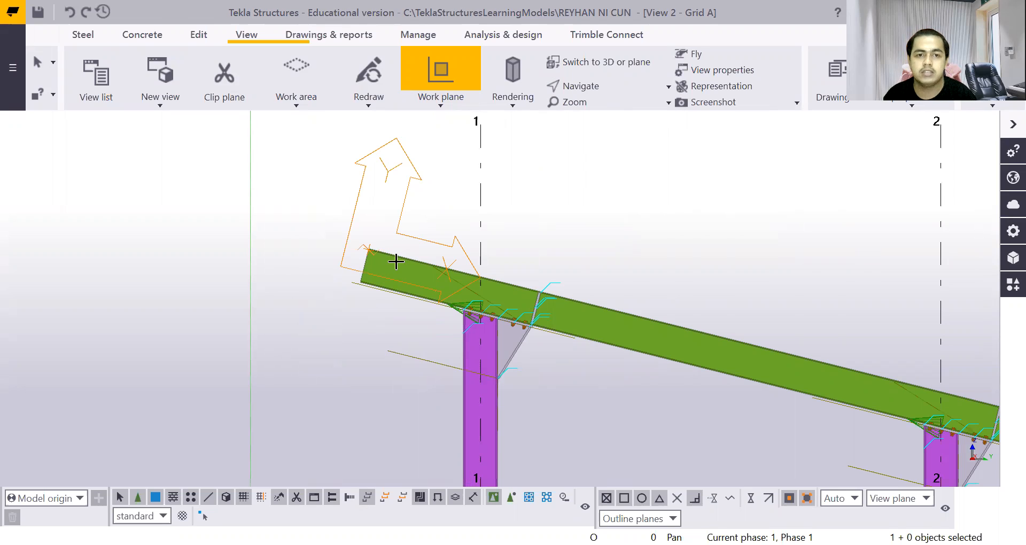
left_click(396, 261)
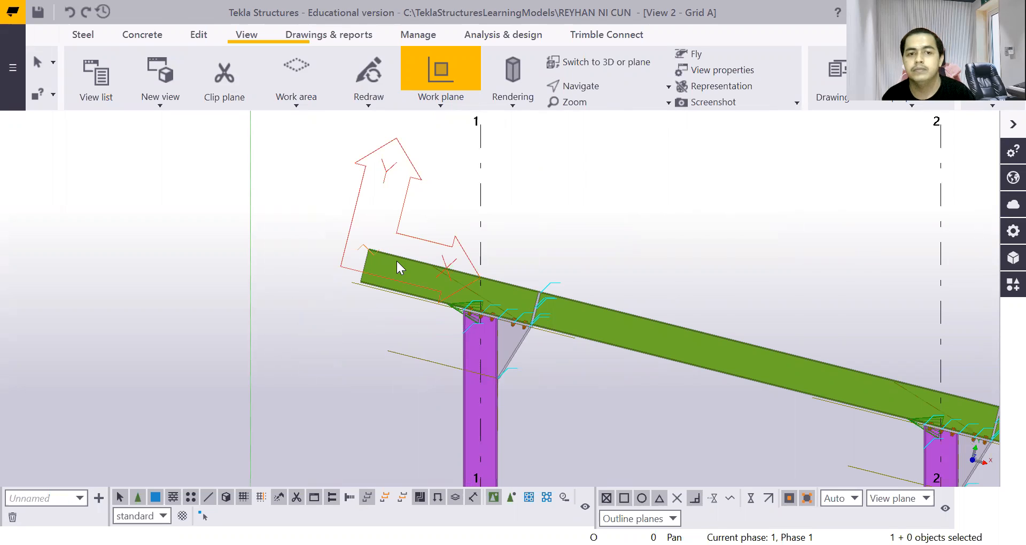
scroll(648, 281, "down", 2)
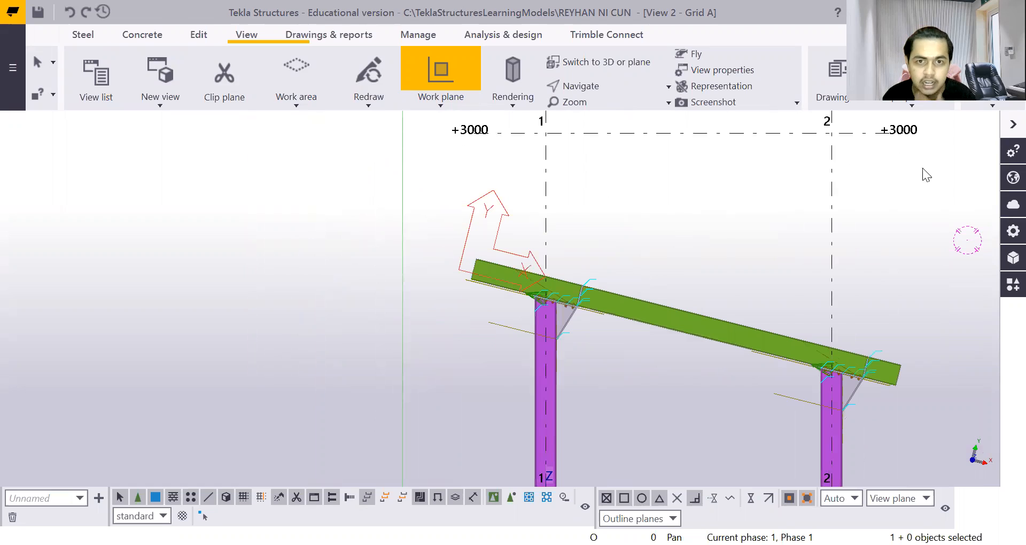
Switch to View 1 - 3d and end the work plane command
left_click(994, 105)
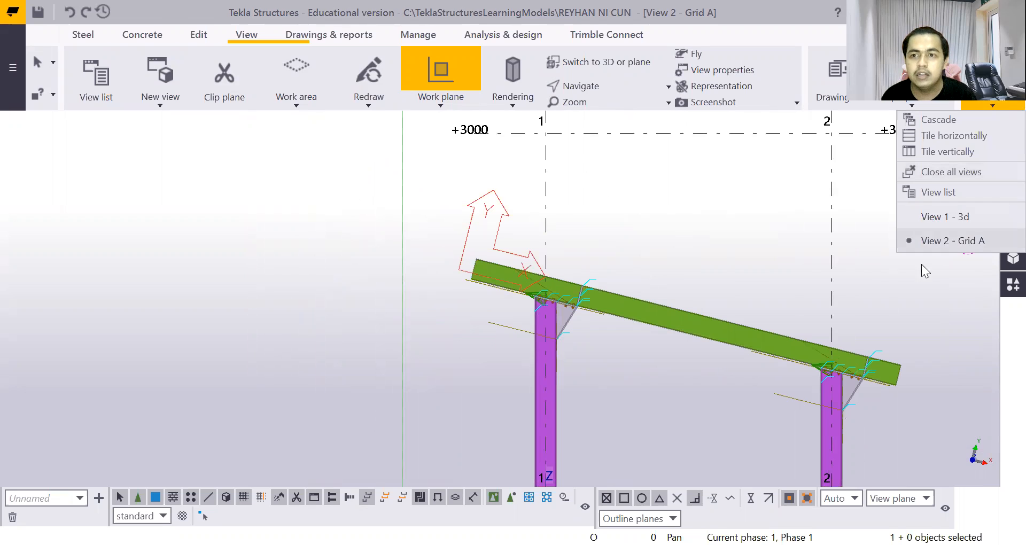
left_click(946, 216)
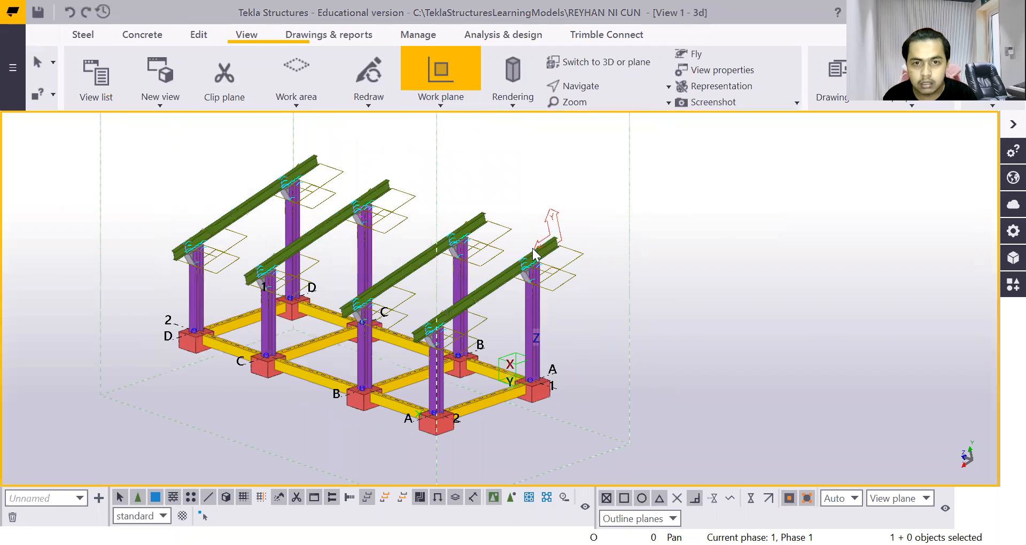
scroll(557, 317, "up", 4)
scroll(442, 294, "down", 3)
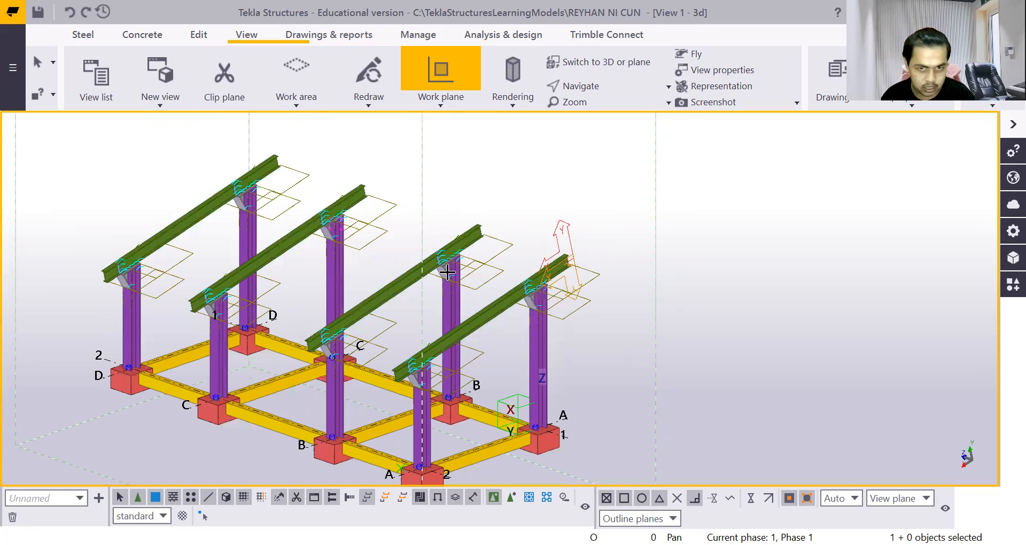
scroll(499, 291, "down", 1)
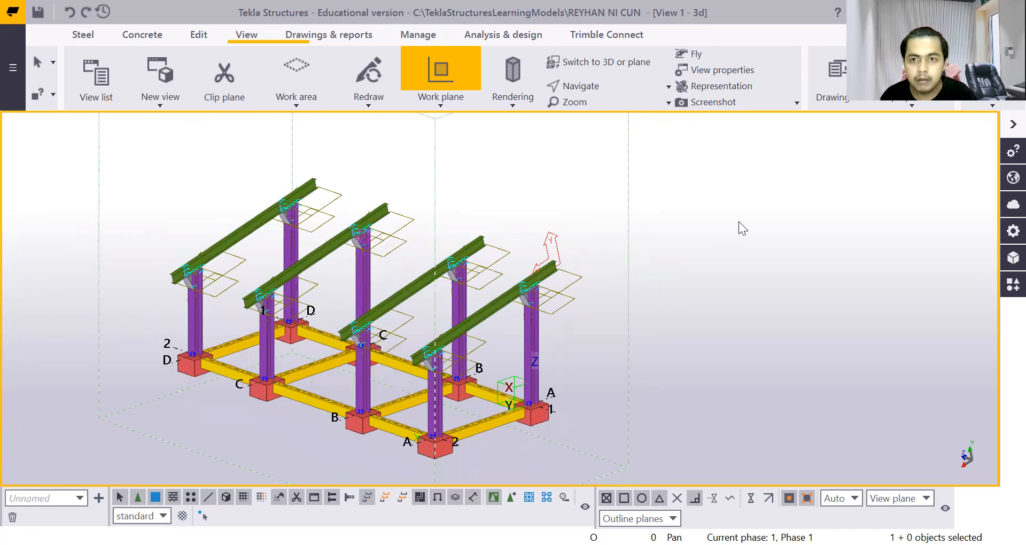
right_click(740, 222)
left_click(759, 231)
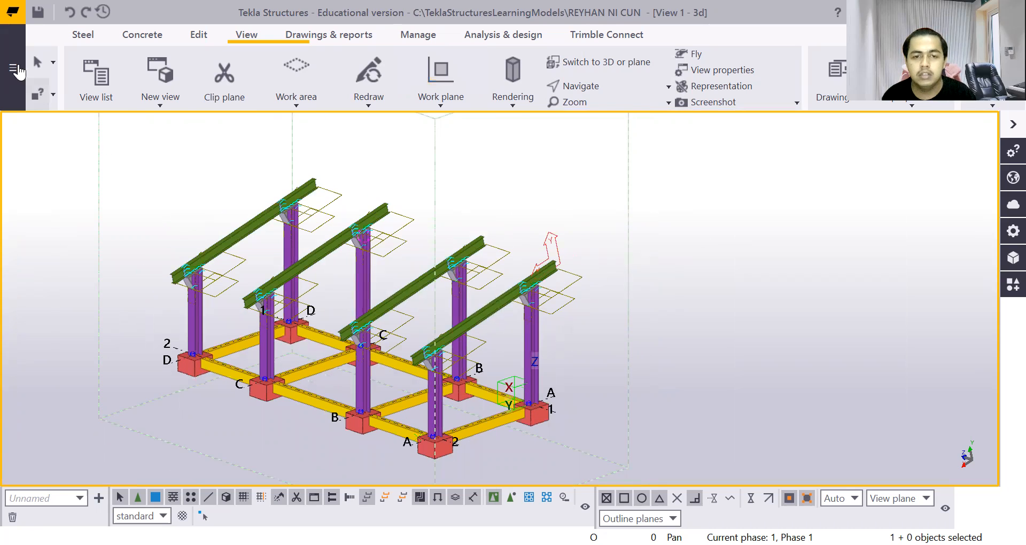
Start a steel beam and choose the profile SSC90*45*20*2.3 from the SSC group of the CC profiles
left_click(86, 35)
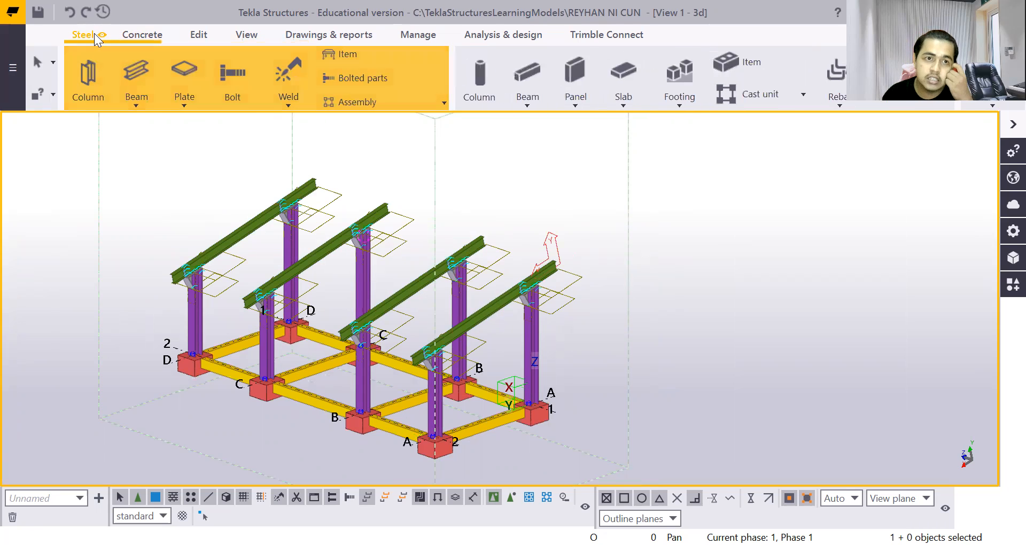
left_click(141, 83)
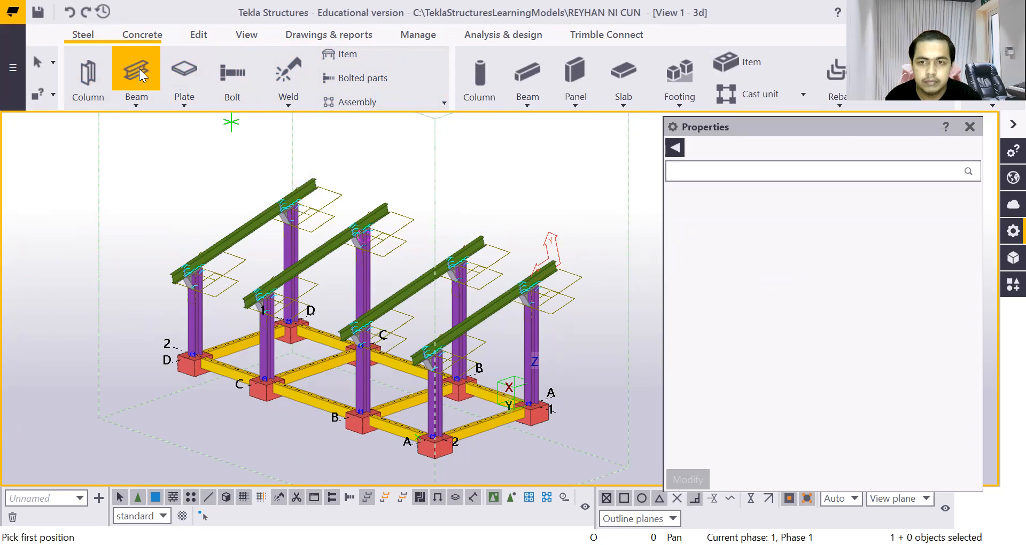
scroll(847, 240, "up", 10)
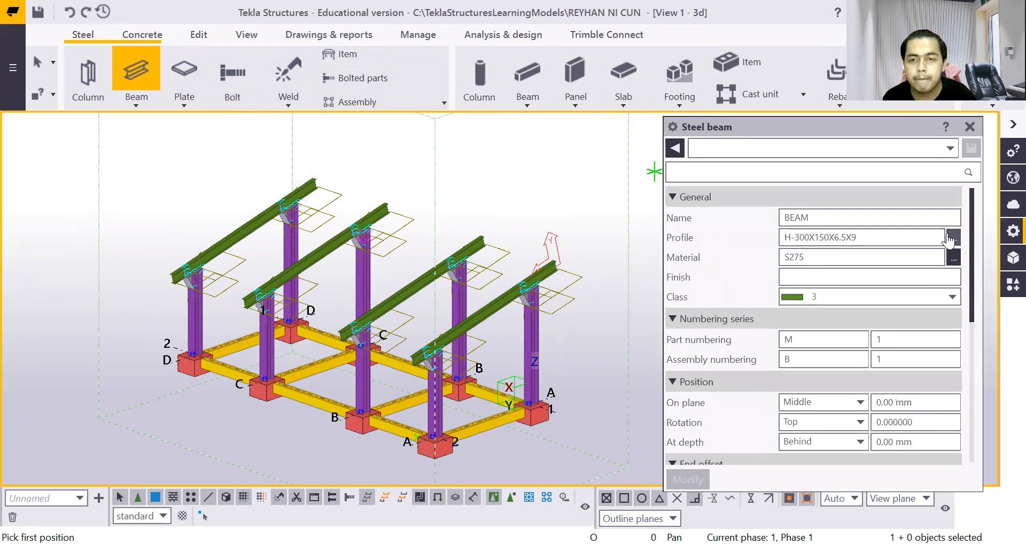
left_click(953, 237)
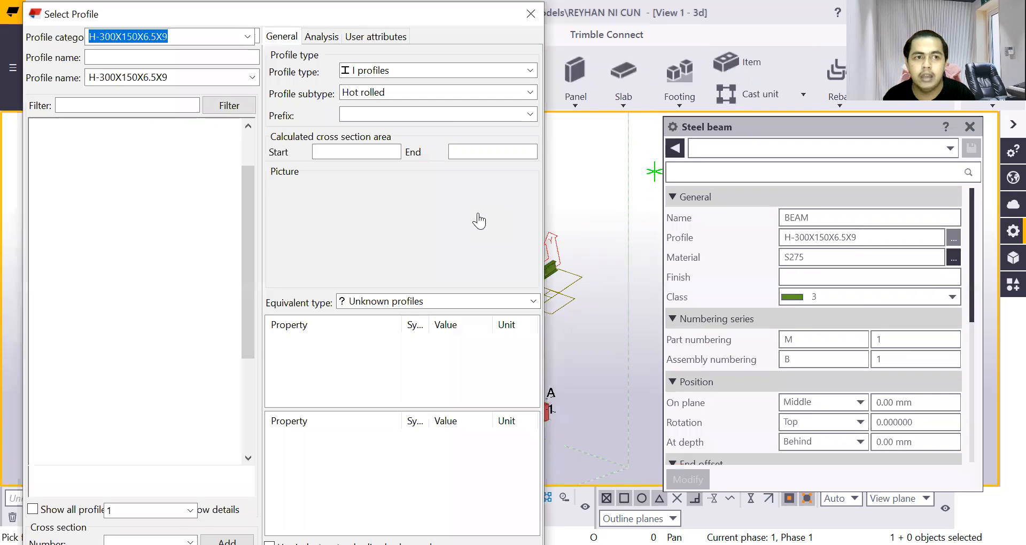
scroll(133, 232, "down", 4)
scroll(59, 340, "down", 4)
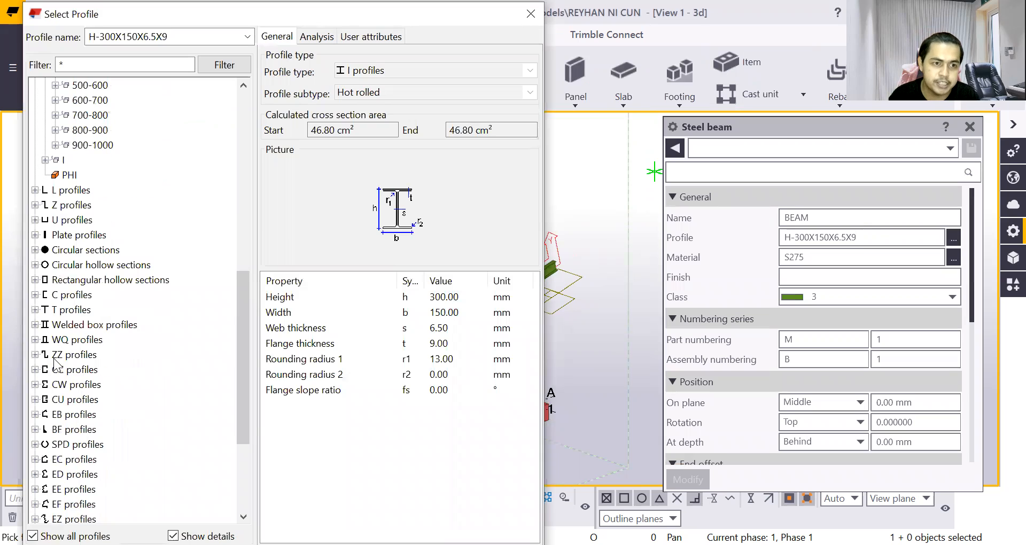
scroll(66, 368, "down", 1)
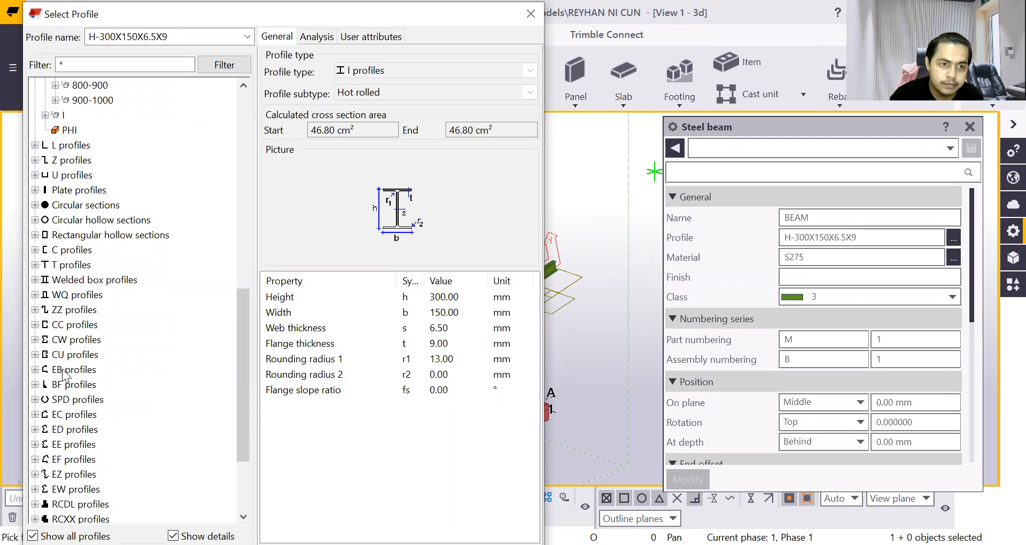
scroll(78, 393, "down", 1)
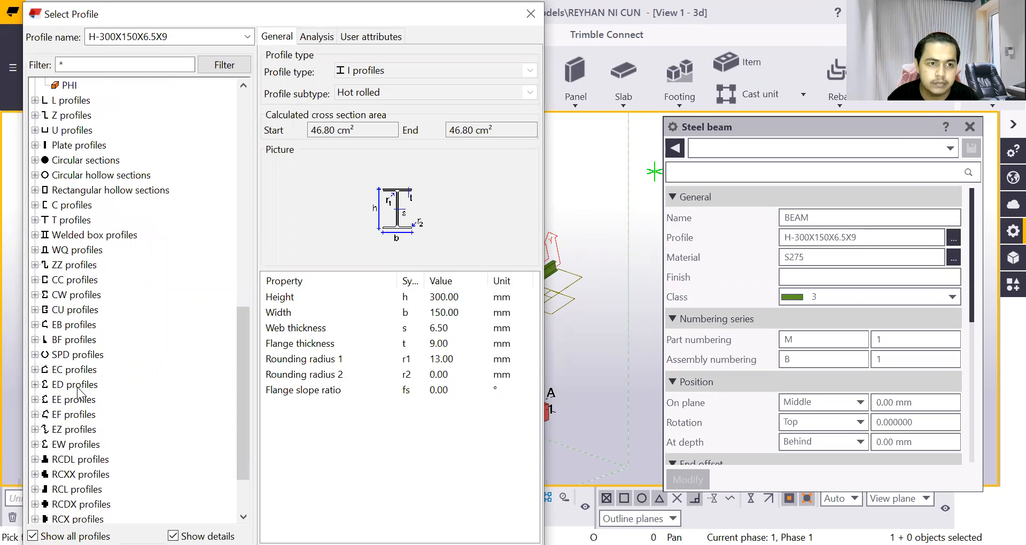
left_click(35, 280)
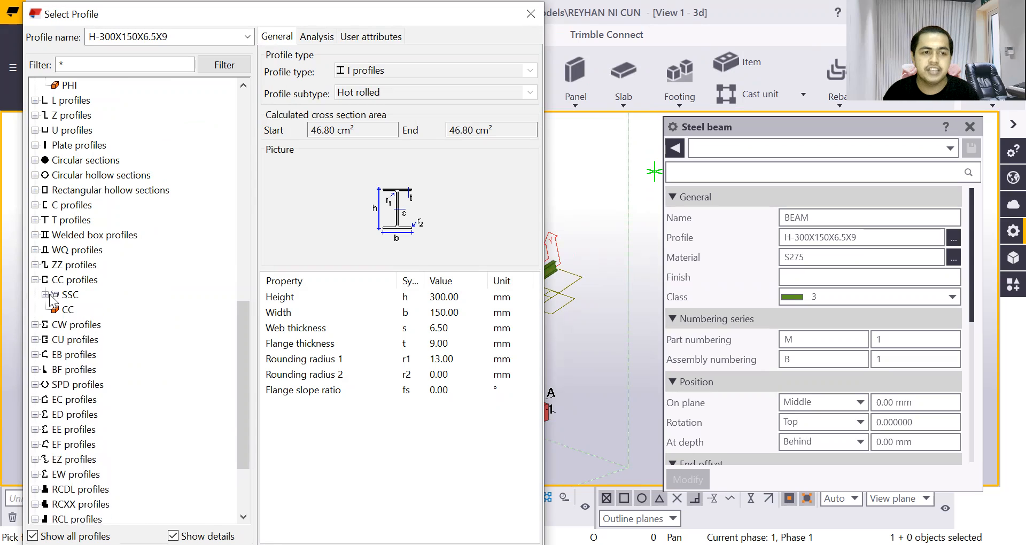
left_click(49, 295)
scroll(136, 182, "up", 1)
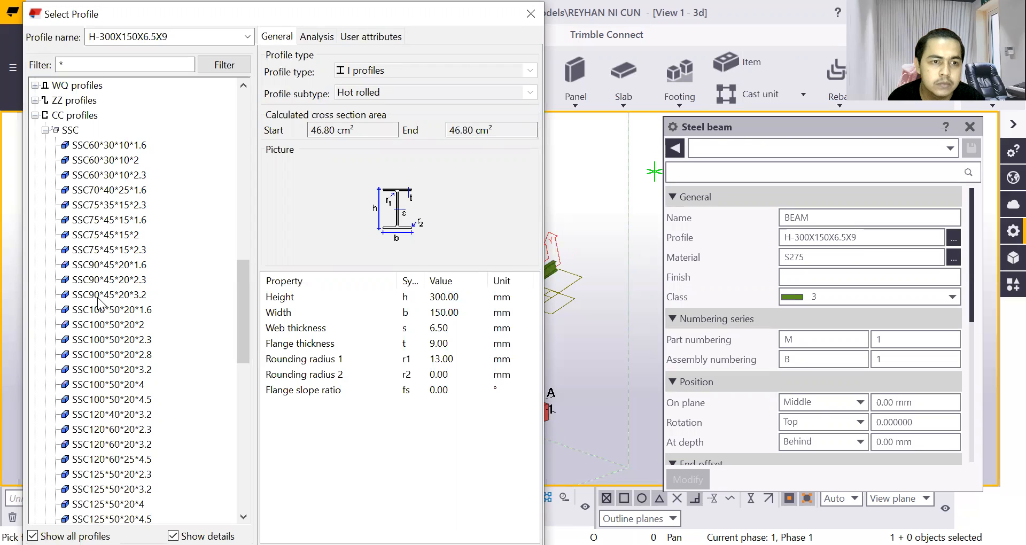
left_click(123, 282)
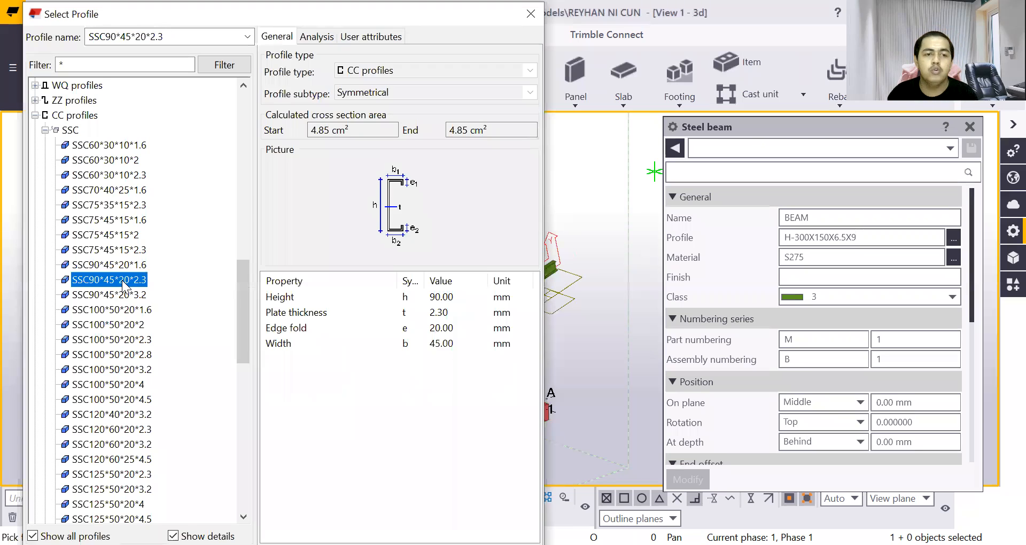
double_click(123, 282)
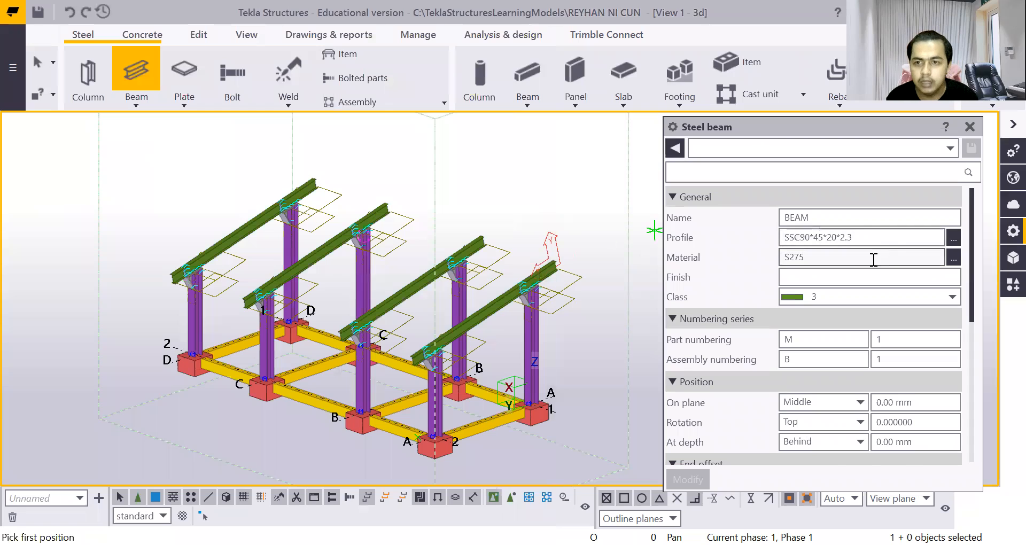
Set the beam's position to Left on plane, Front for rotation and Middle at depth
scroll(807, 294, "down", 1)
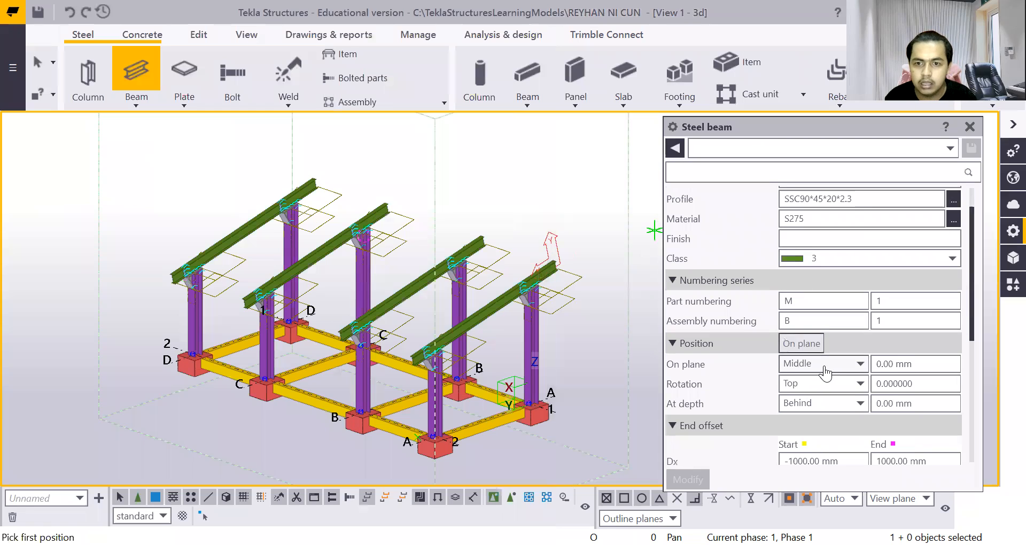
left_click(831, 365)
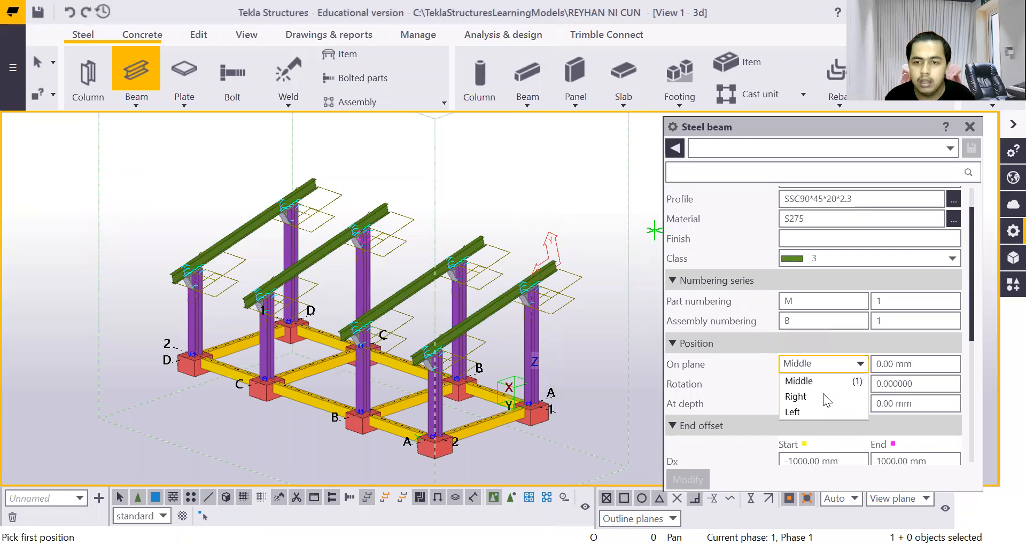
left_click(815, 364)
left_click(816, 365)
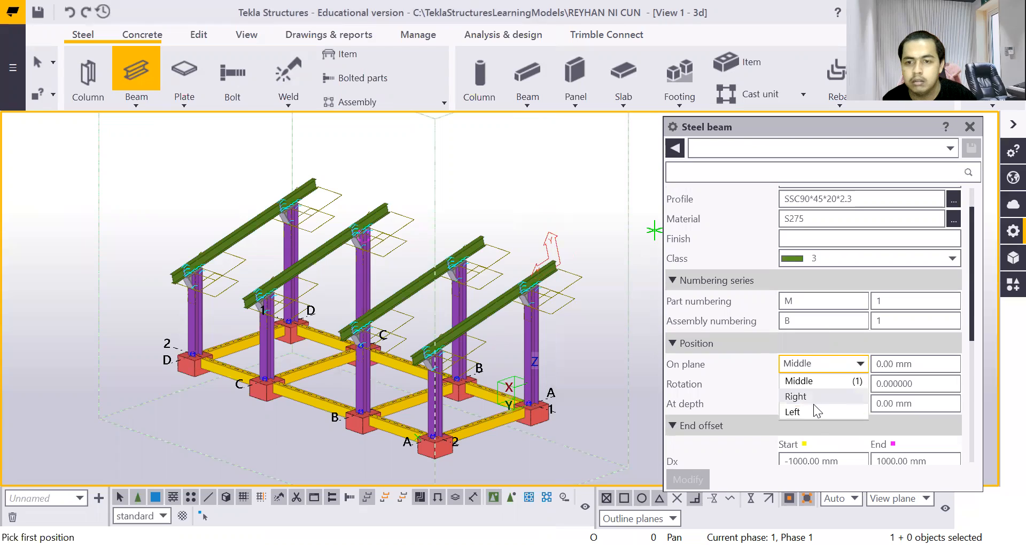
left_click(813, 412)
left_click(829, 385)
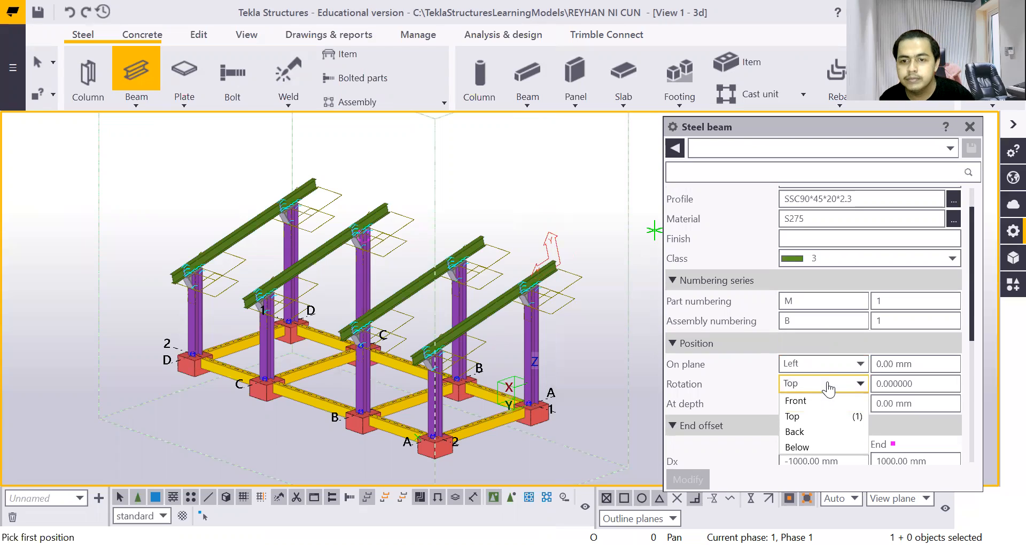
left_click(812, 402)
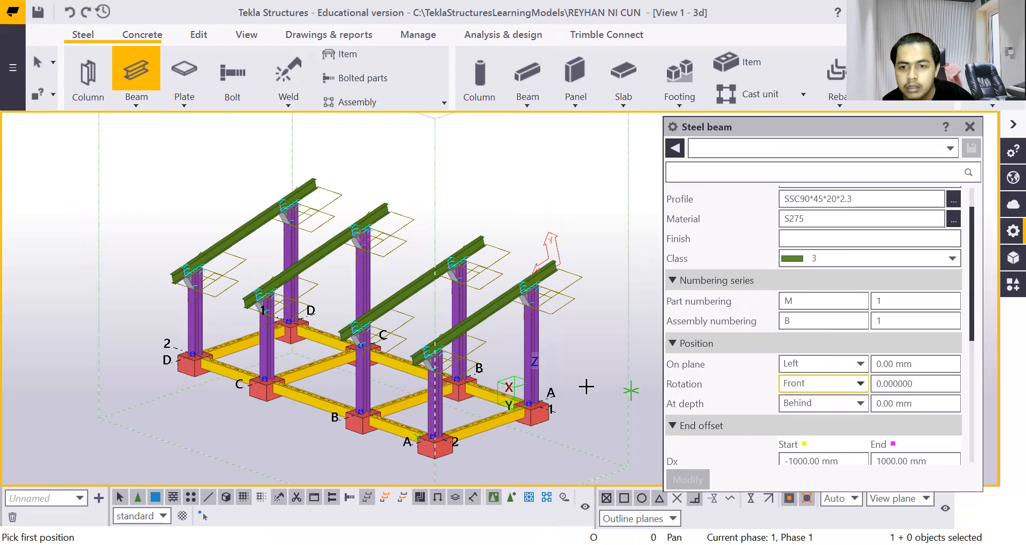
scroll(470, 320, "up", 6)
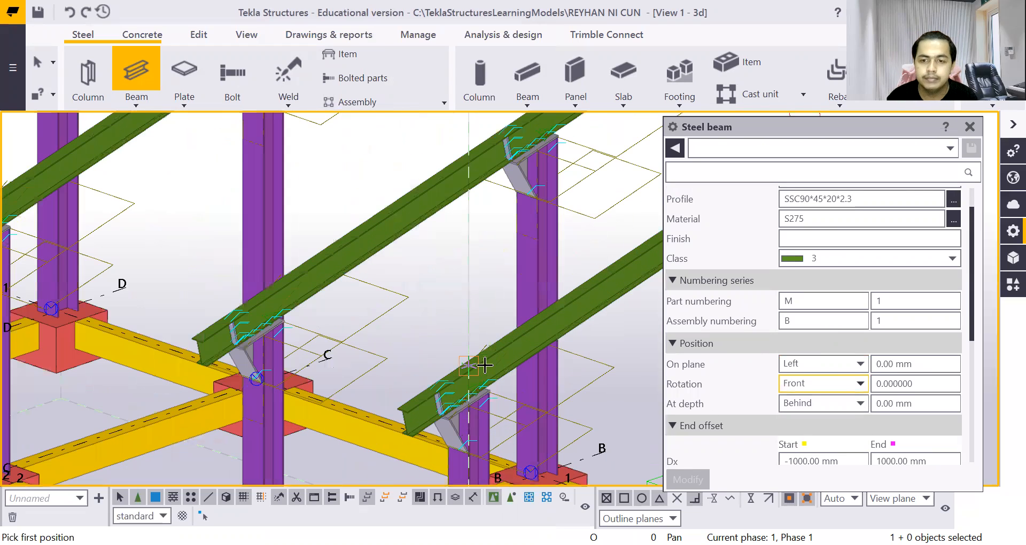
scroll(639, 339, "down", 2)
scroll(748, 350, "down", 3)
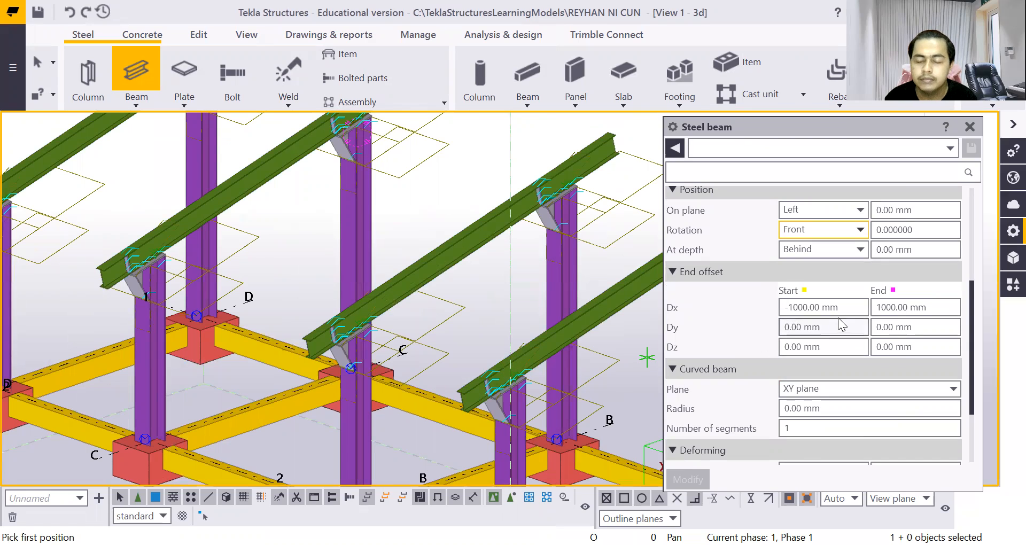
left_click(851, 250)
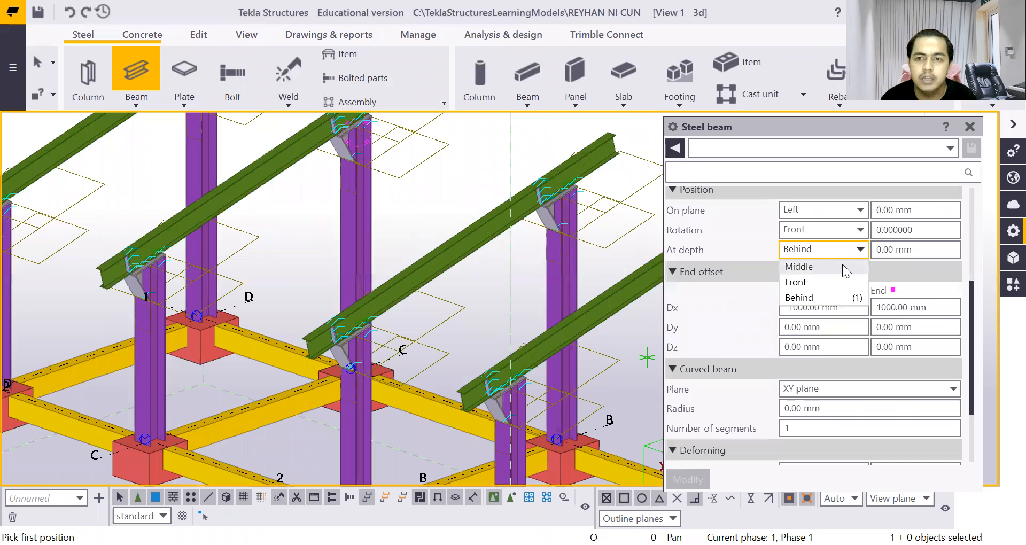
left_click(843, 266)
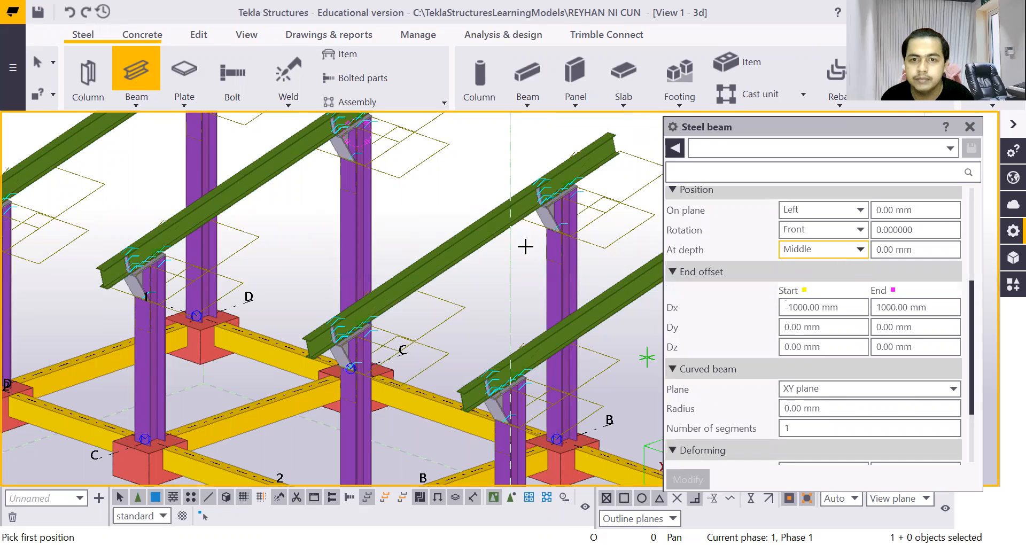
Place the purlin across the rafters from above column A/2 to above column D/2, and end the beam command
scroll(524, 282, "up", 4)
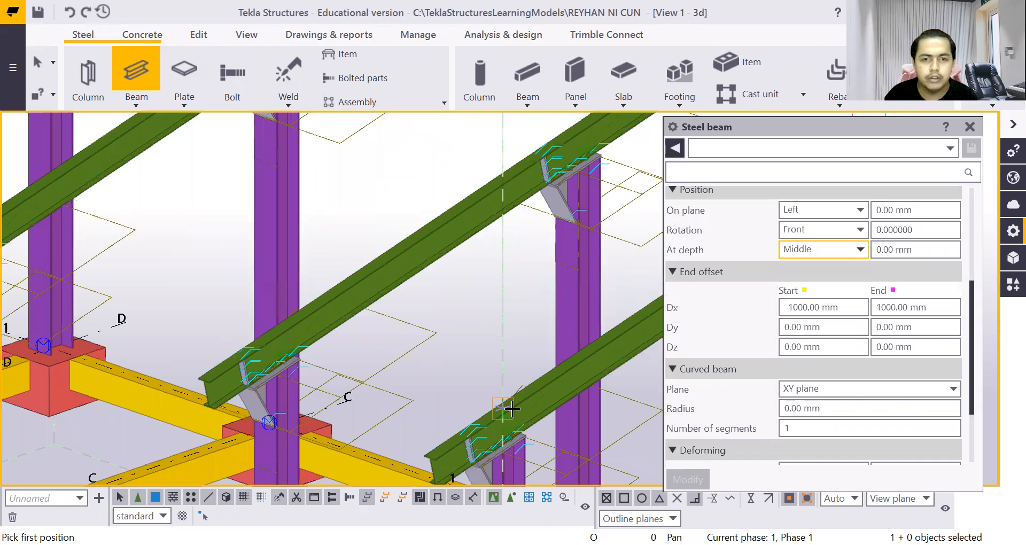
left_click(505, 406)
scroll(488, 371, "down", 5)
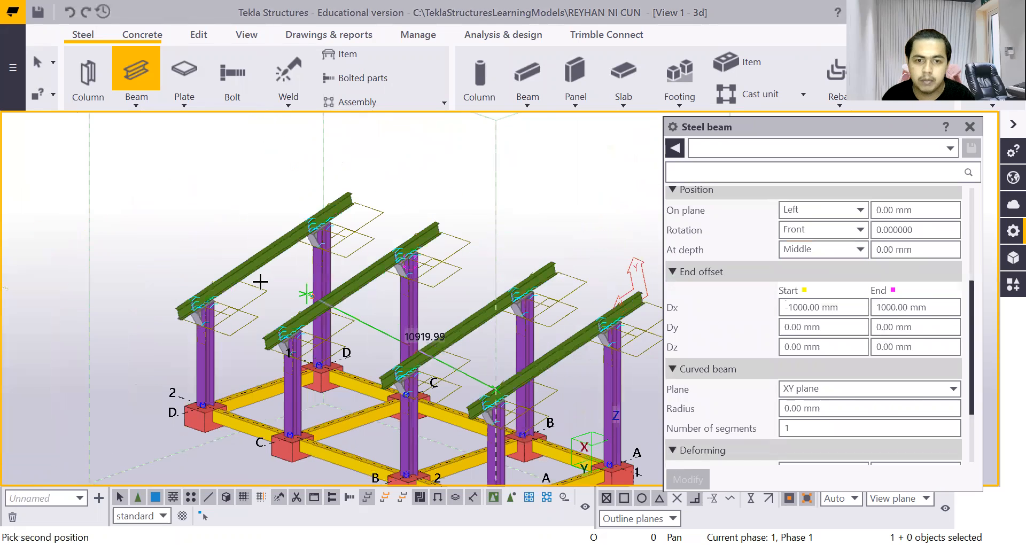
scroll(224, 267, "up", 5)
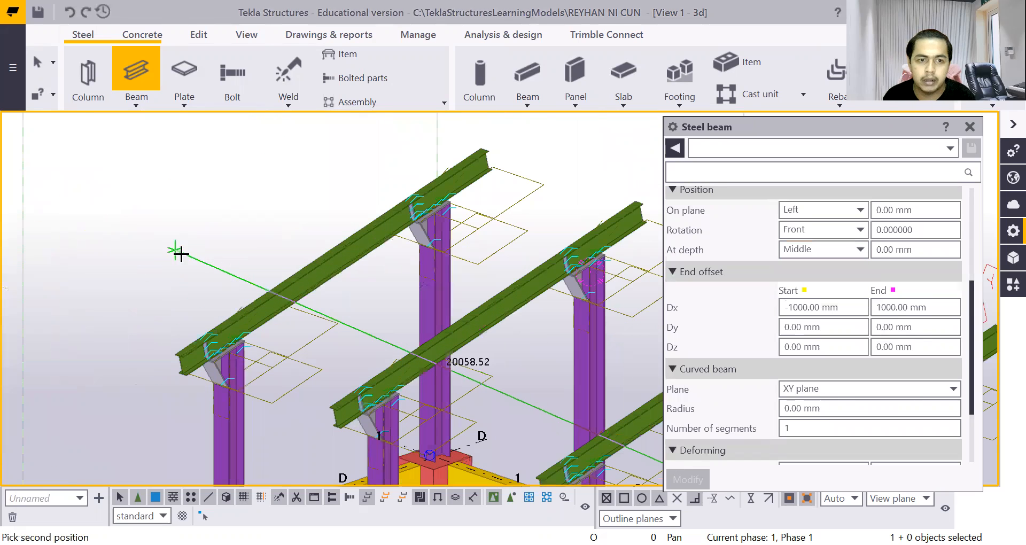
left_click(228, 323)
scroll(217, 300, "down", 5)
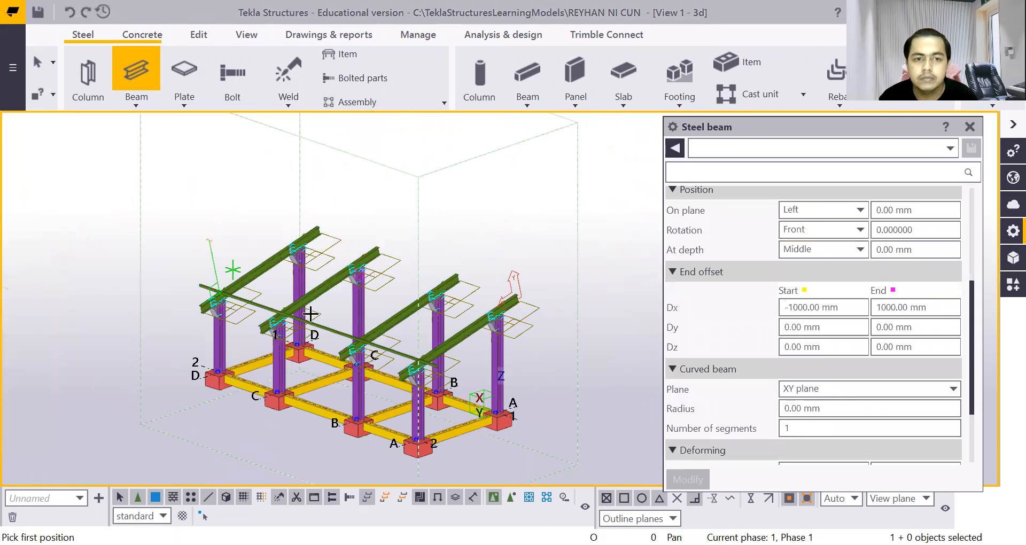
scroll(499, 357, "up", 8)
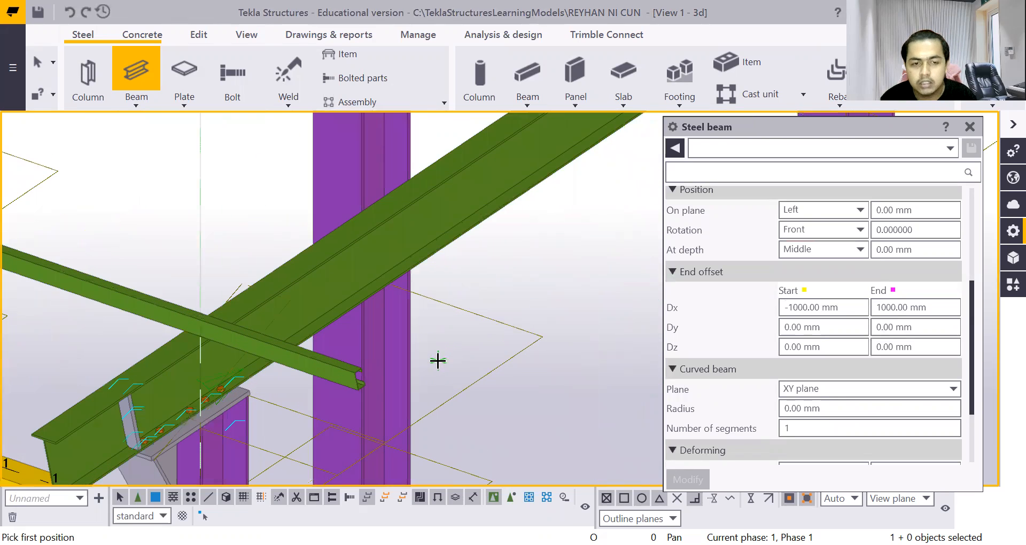
scroll(415, 357, "down", 8)
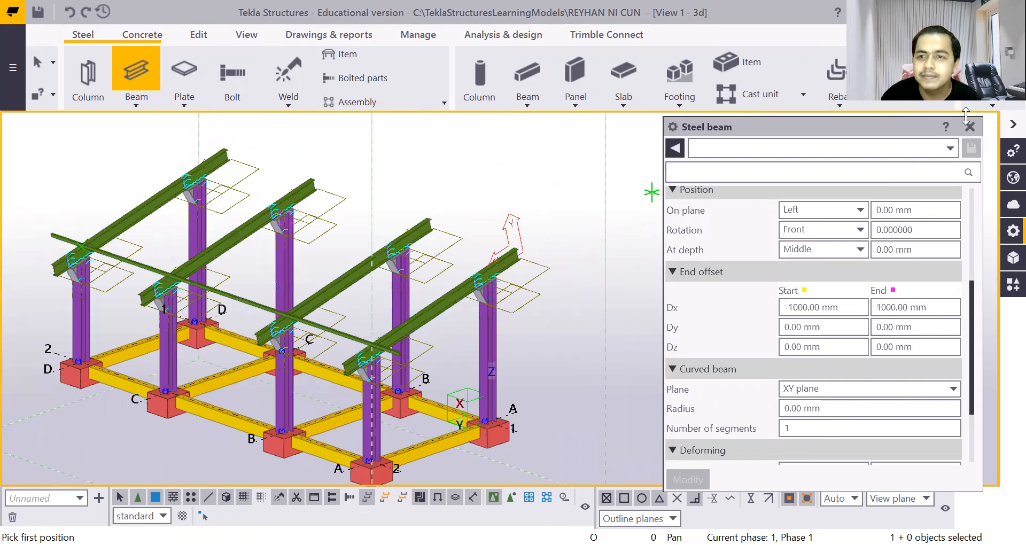
right_click(593, 214)
left_click(587, 213)
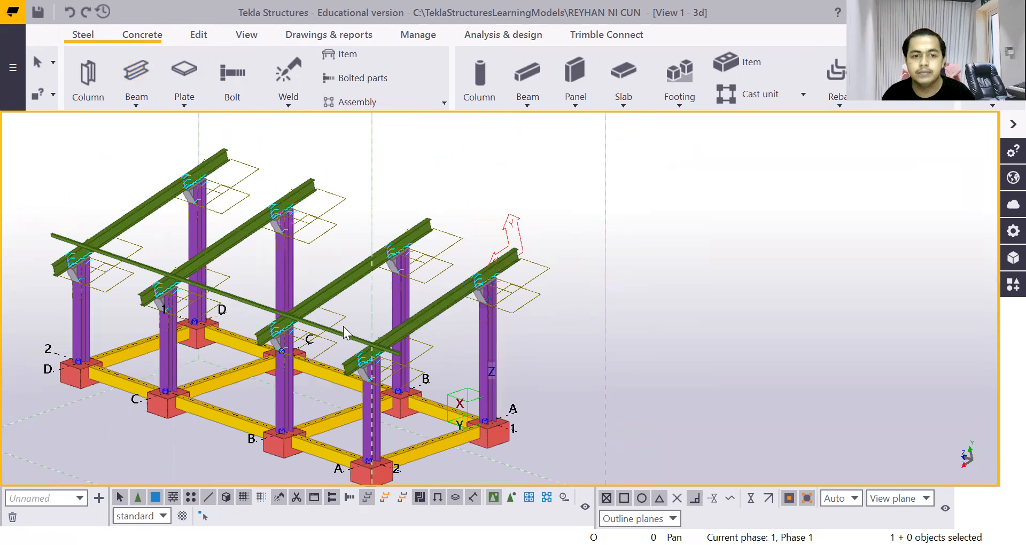
Copy the purlin linearly up the roof slope with a dX of -800 mm and 6 copies
scroll(345, 333, "up", 3)
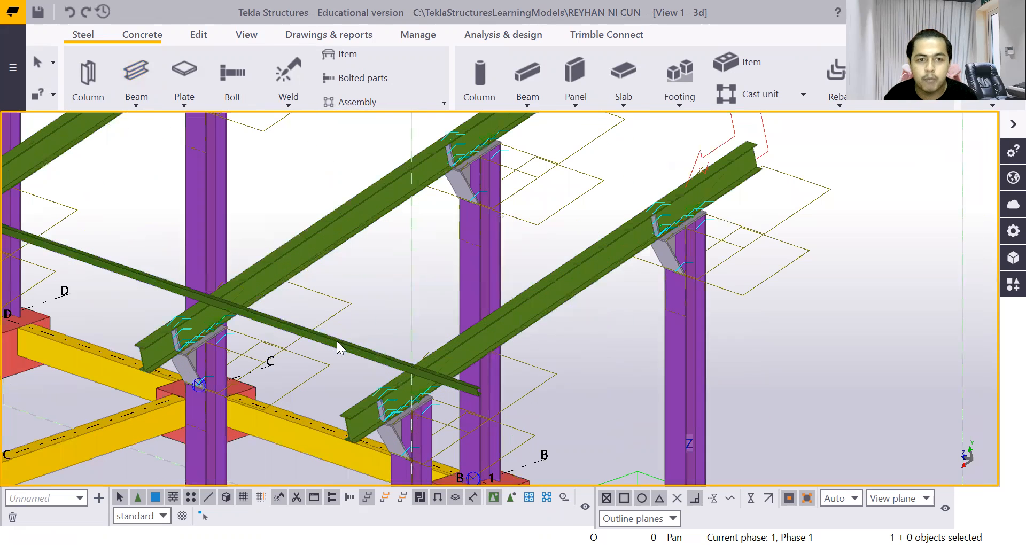
left_click(336, 341)
right_click(904, 210)
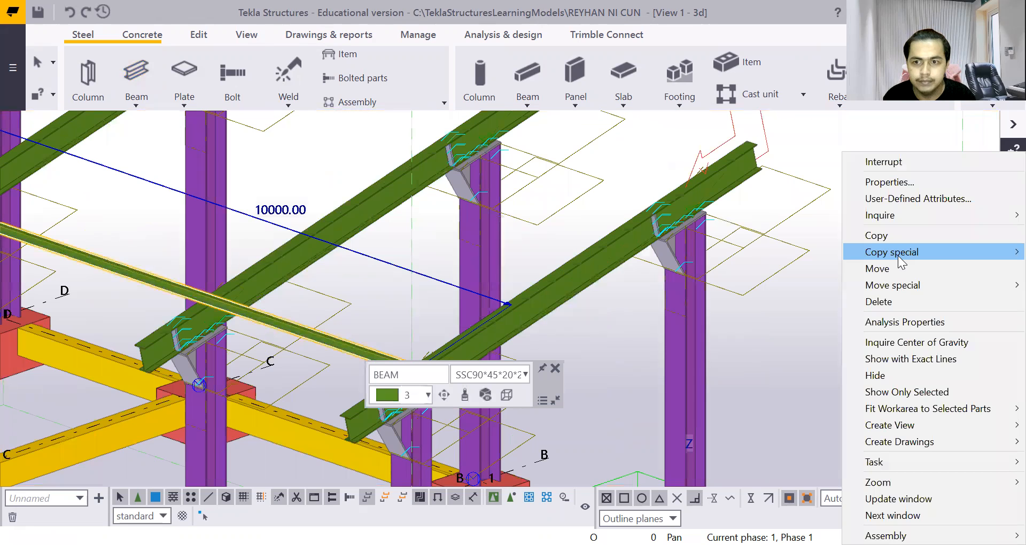
mouse_move(898, 255)
left_click(790, 252)
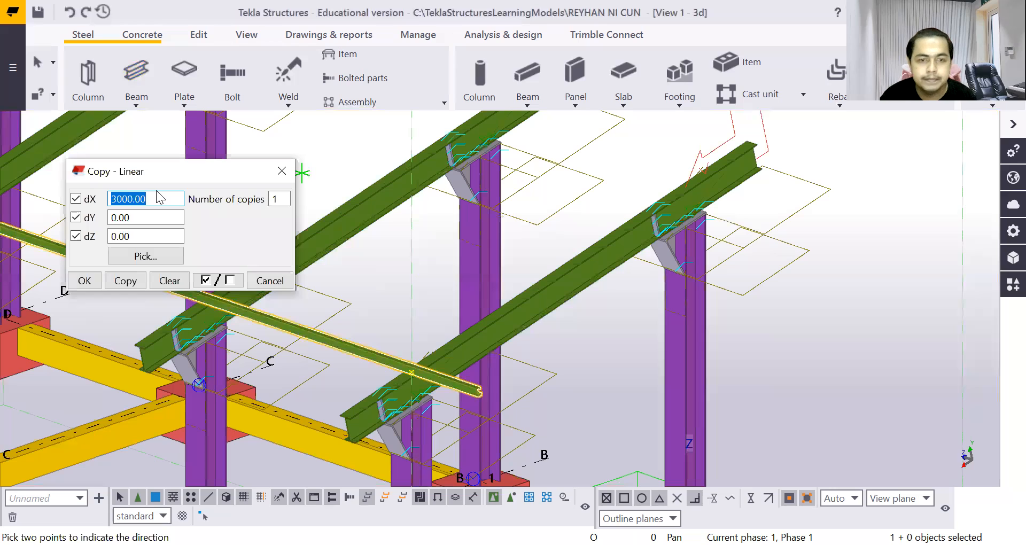
key("BackSpace")
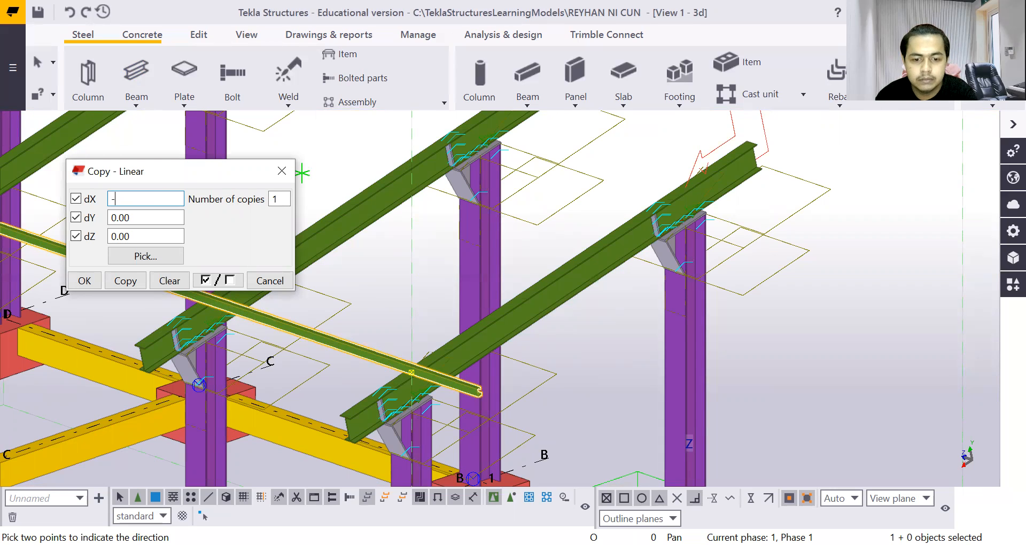
left_click(283, 200)
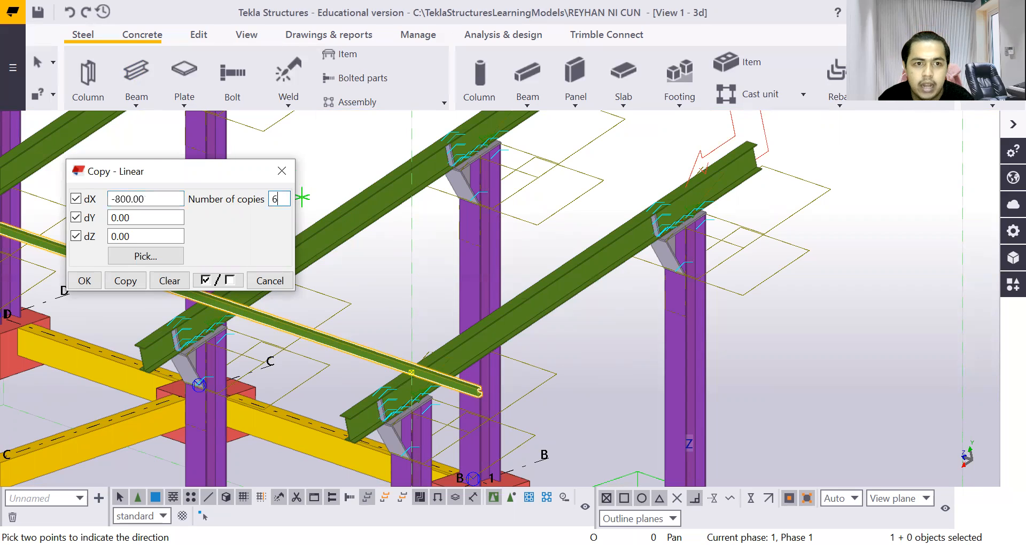
left_click(135, 286)
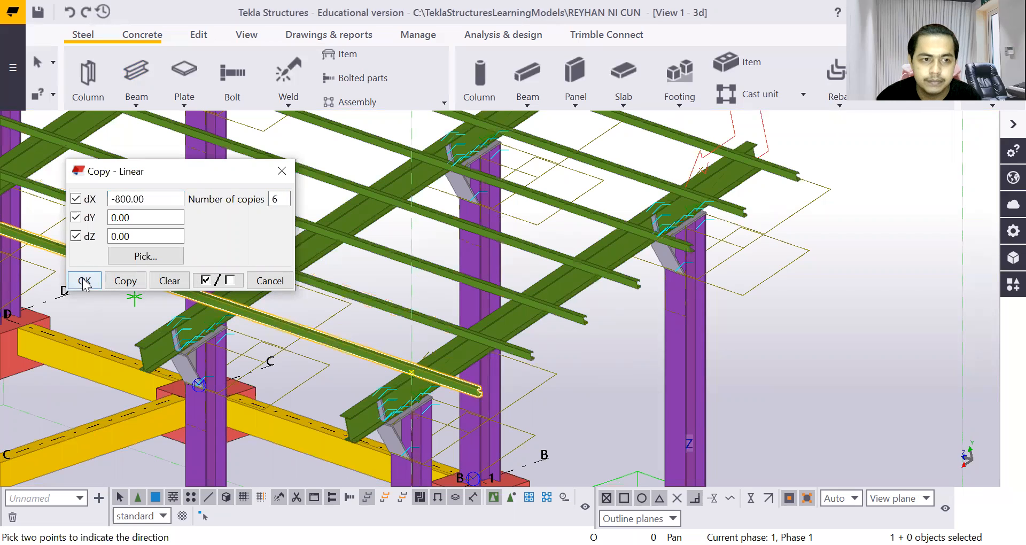
Copy the selected purlin linearly down the roof slope with a dX of 800 mm and 1 copy, and end the copy command
left_click(120, 202)
key("BackSpace")
key("BackSpace")
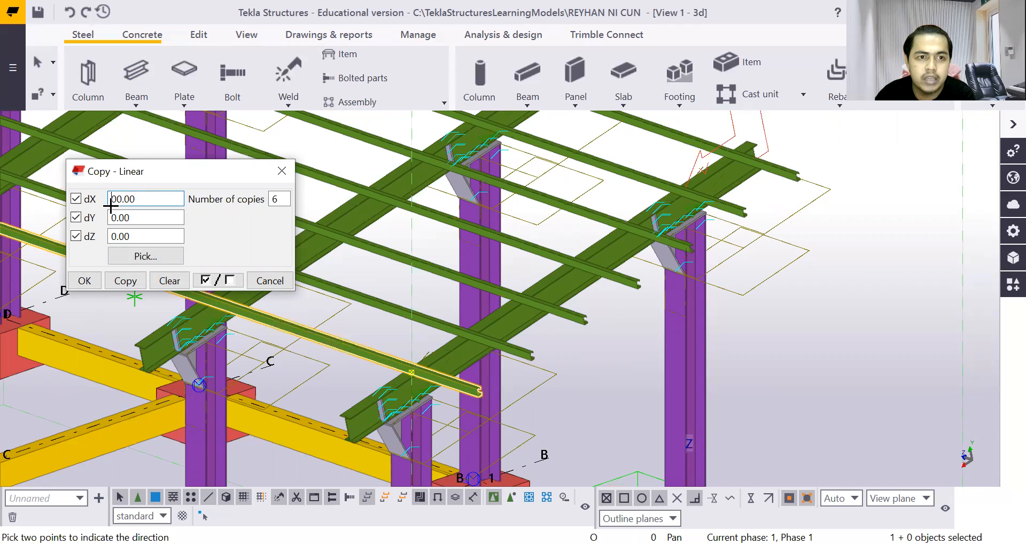
type("8")
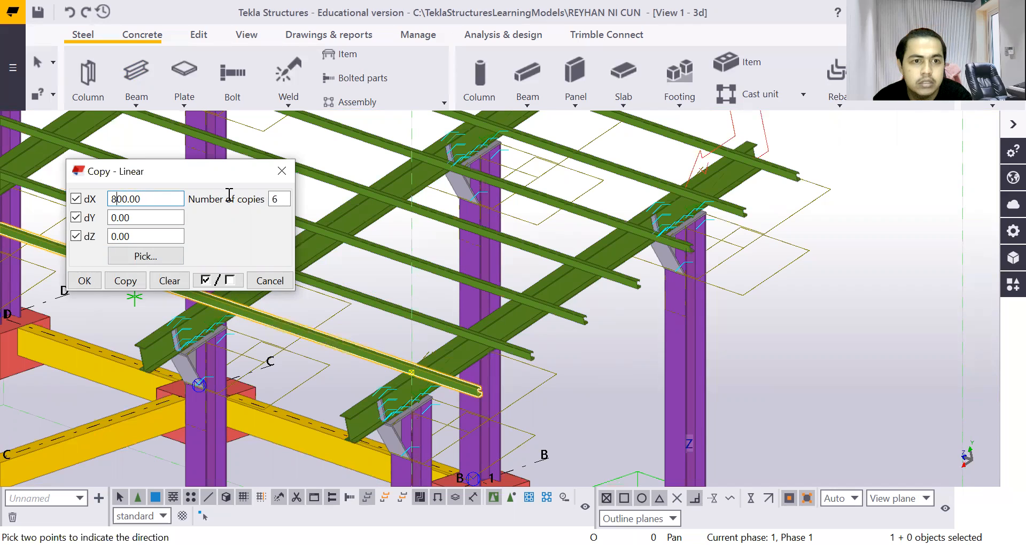
left_click(282, 198)
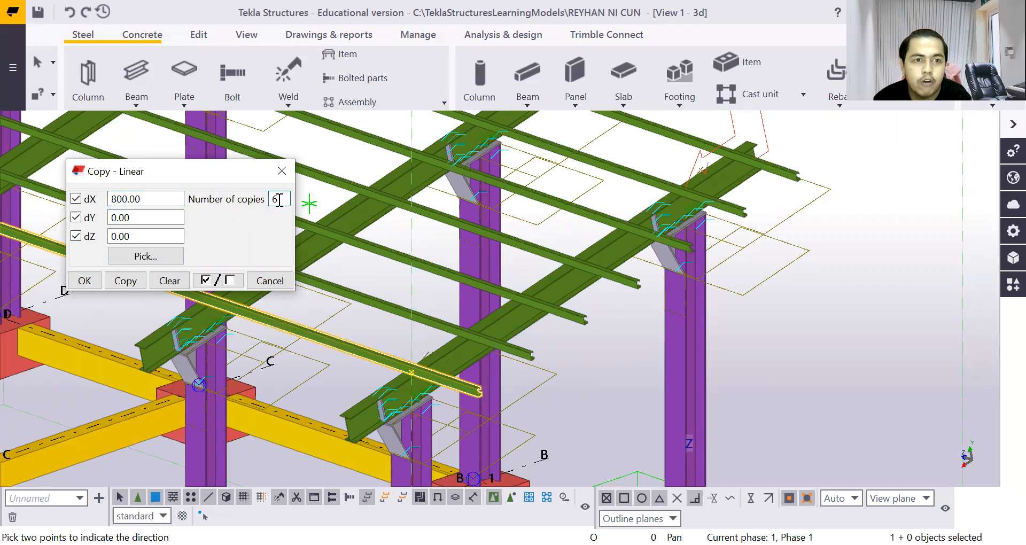
type("1")
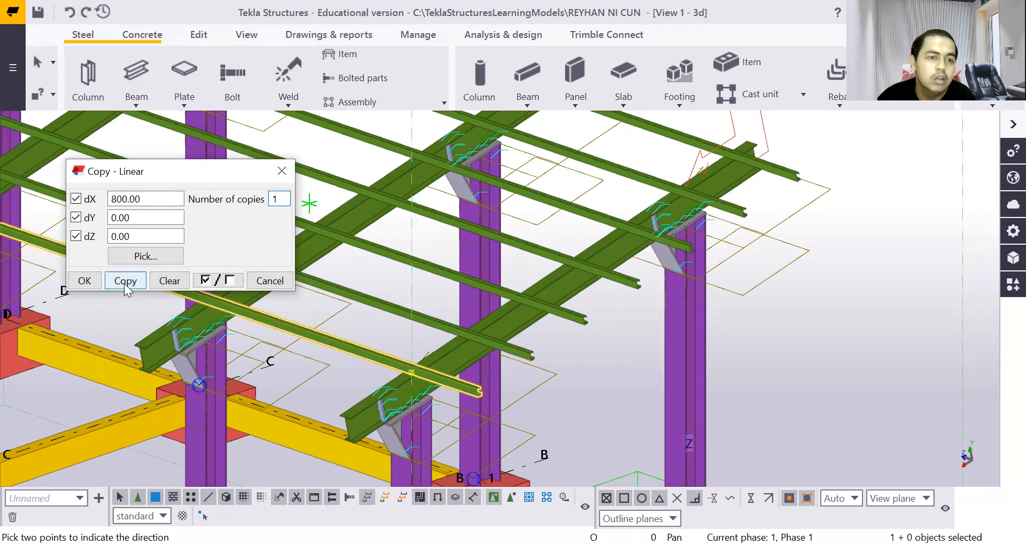
left_click(125, 282)
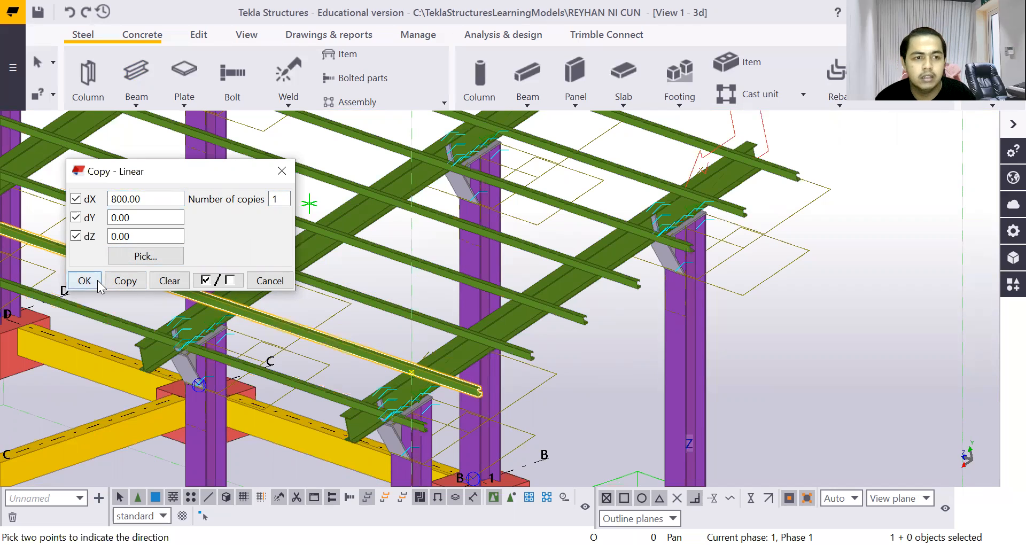
left_click(84, 281)
scroll(96, 284, "down", 10)
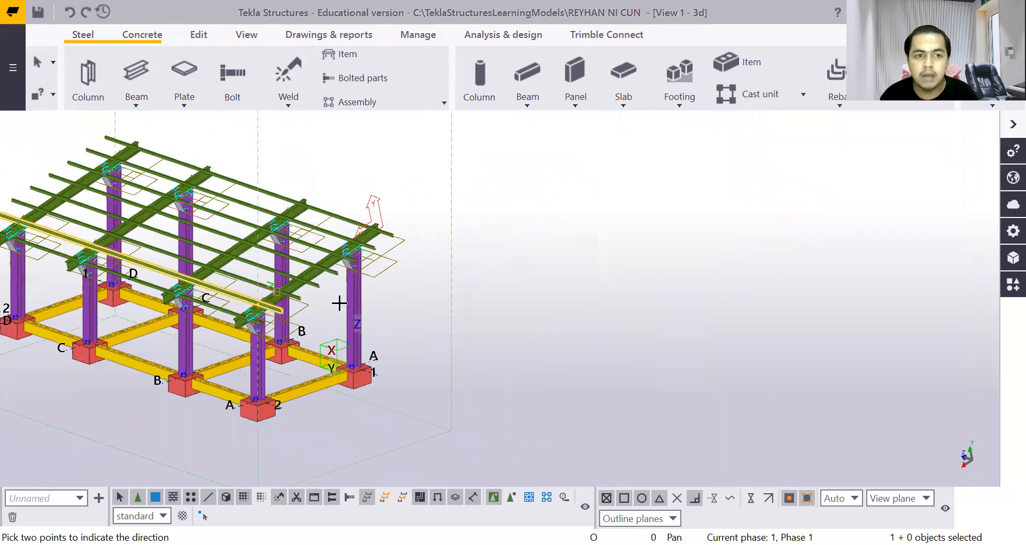
scroll(178, 231, "up", 4)
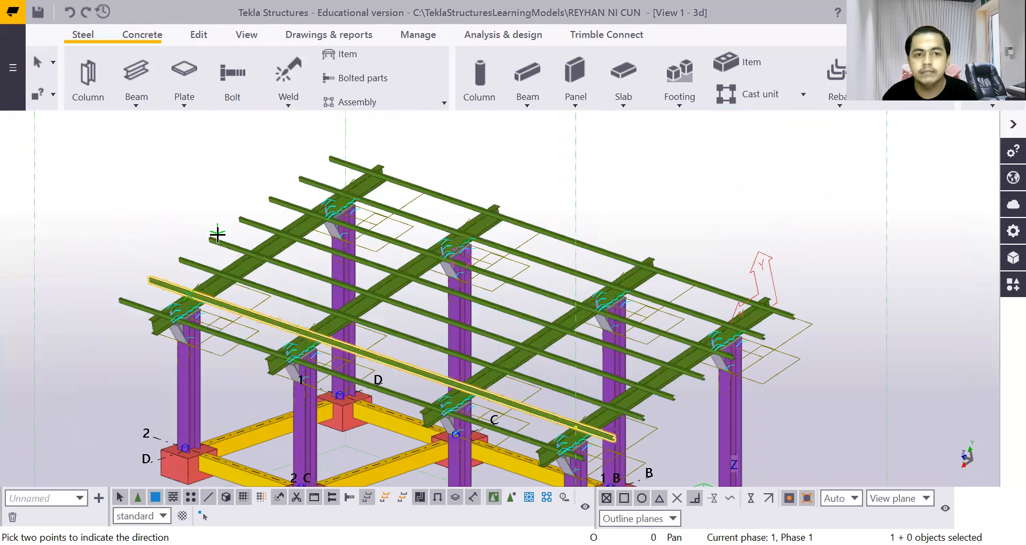
scroll(217, 232, "down", 4)
scroll(258, 243, "down", 1)
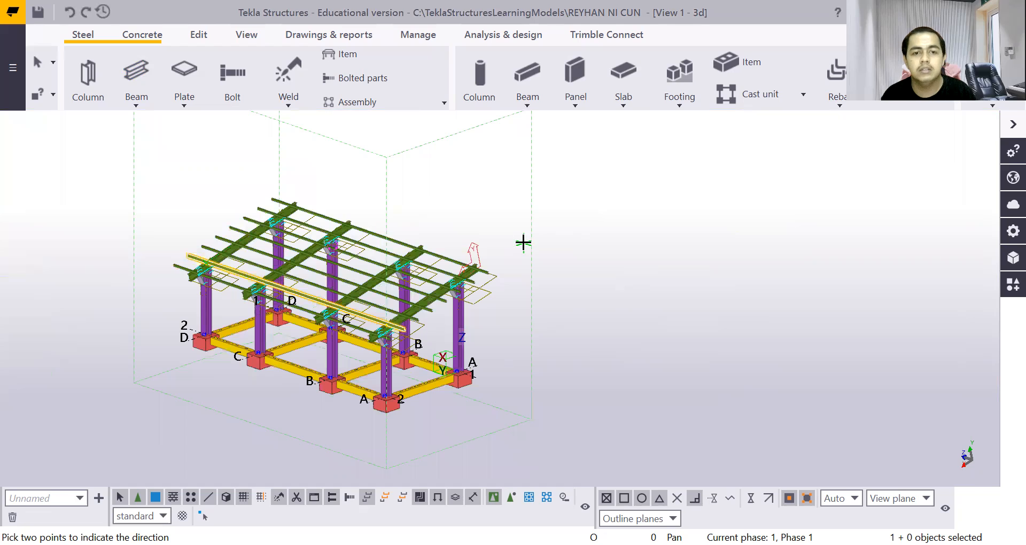
right_click(572, 236)
left_click(620, 245)
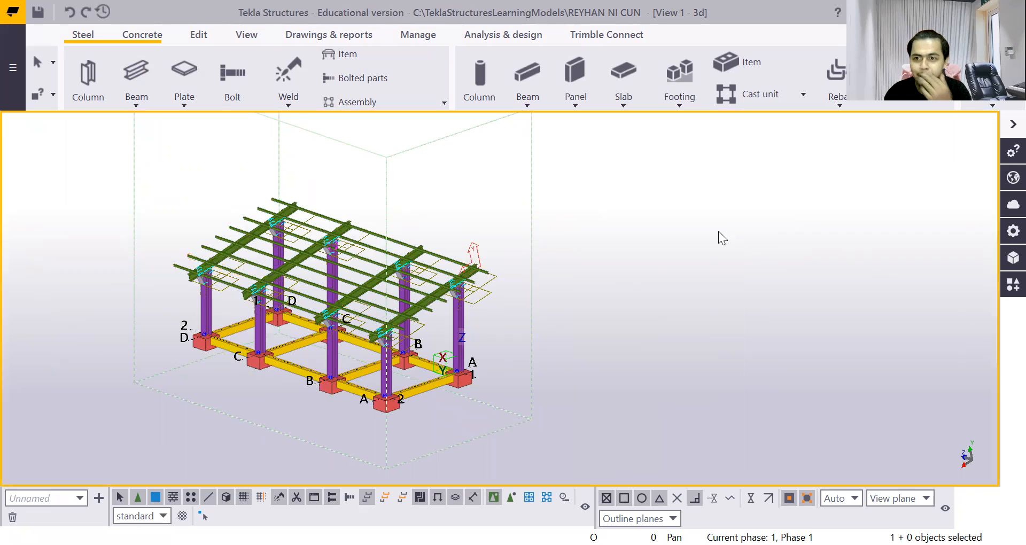
Search the applications and components for COLD ROLLED and open the settings of the Cold rolled overlap connection
left_click(1013, 285)
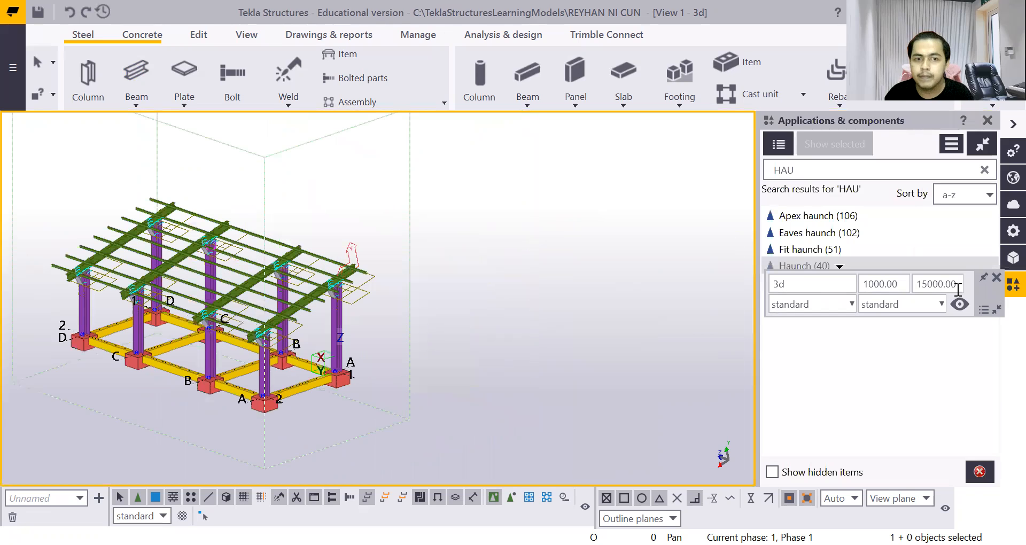
left_click(847, 172)
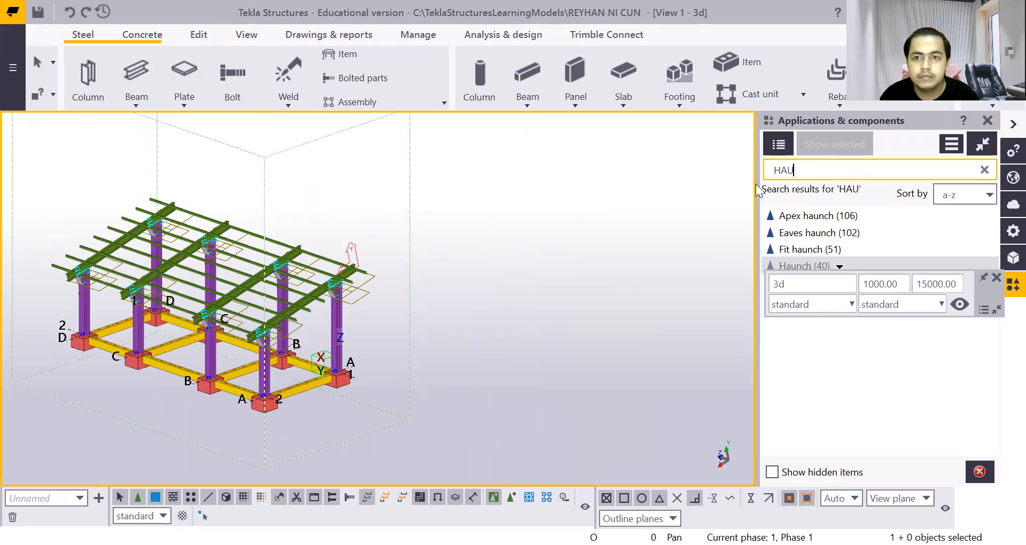
key("BackSpace")
key("BackSpace")
key("BackSpace")
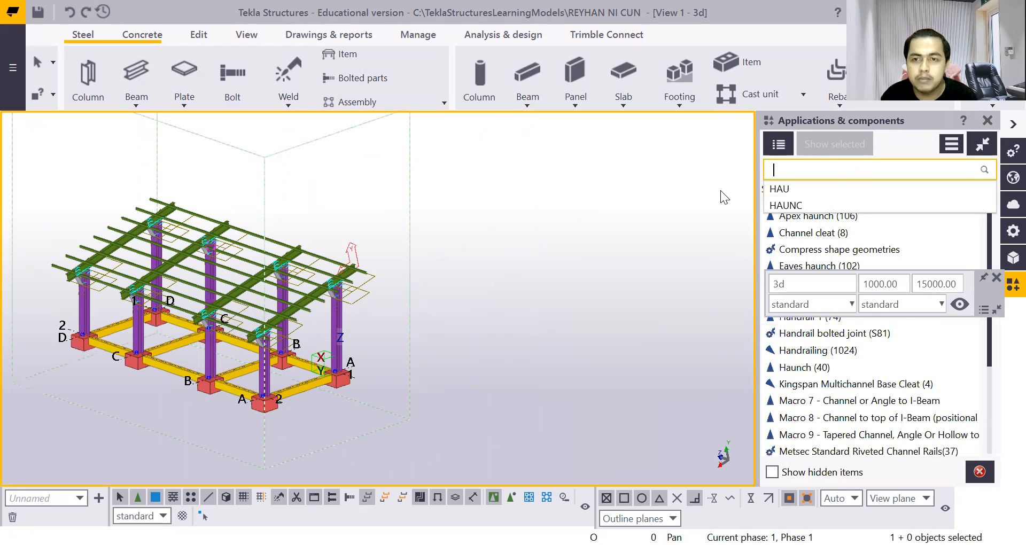
type("CO")
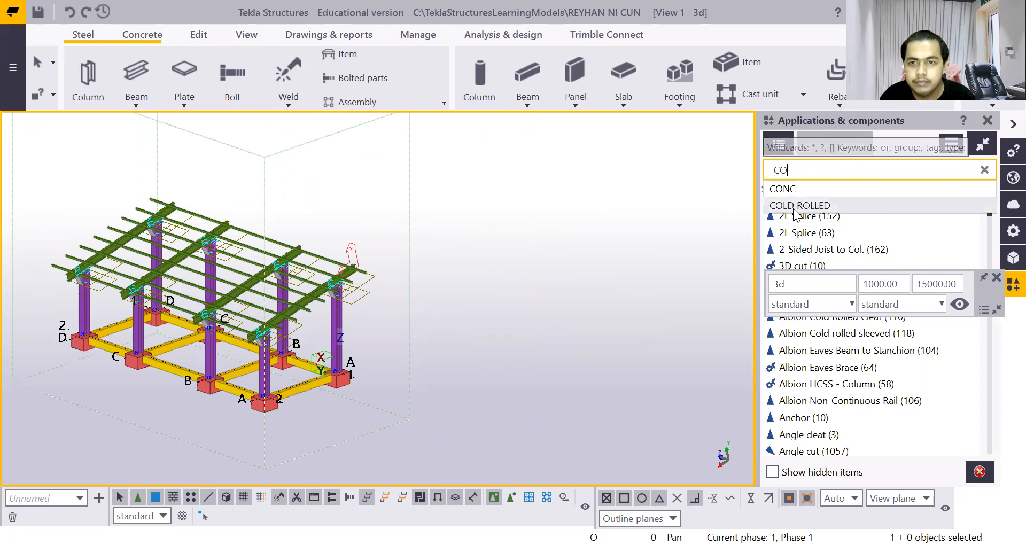
left_click(796, 206)
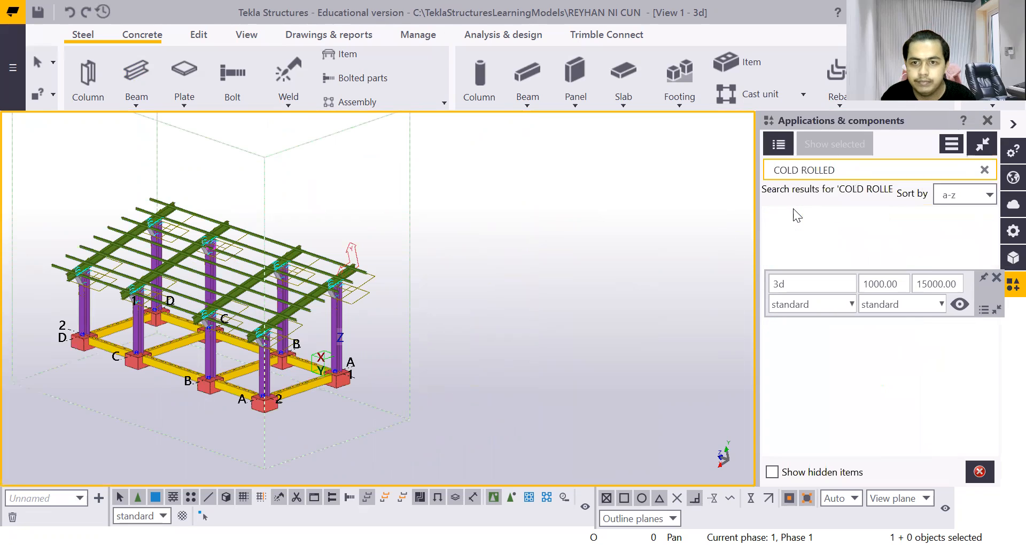
scroll(606, 284, "down", 1)
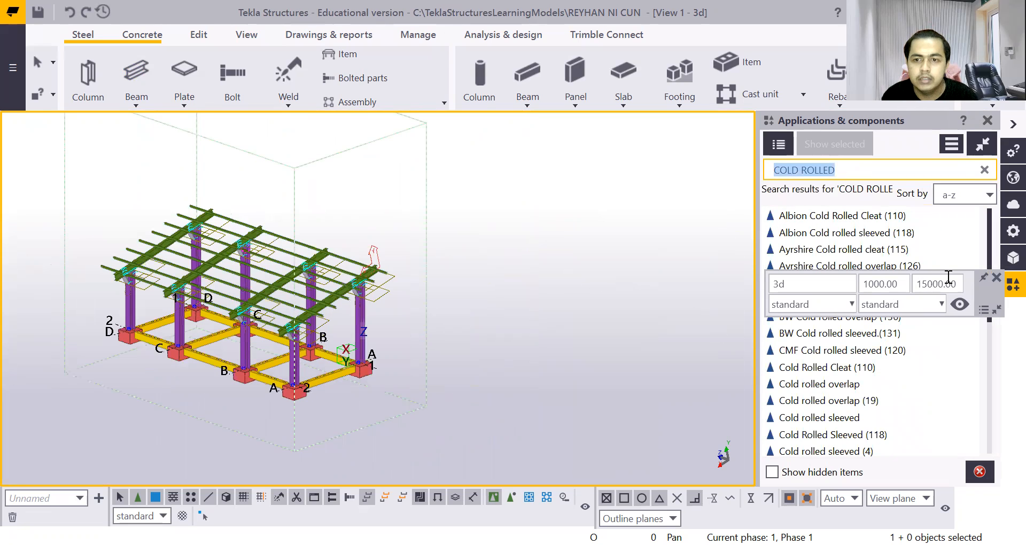
left_click(832, 389)
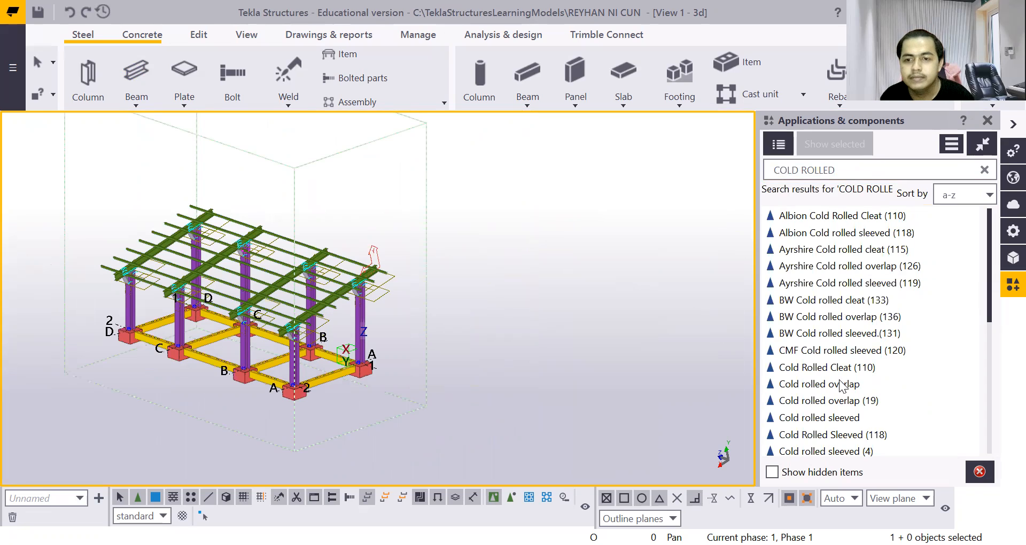
left_click(839, 380)
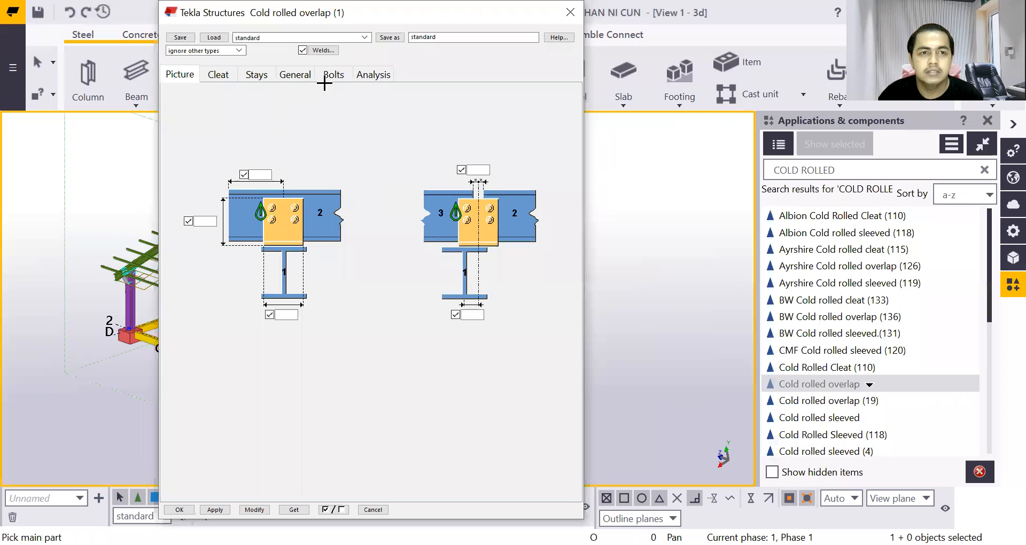
Set the connection's bolt diameter to 12 and apply the settings
left_click(332, 76)
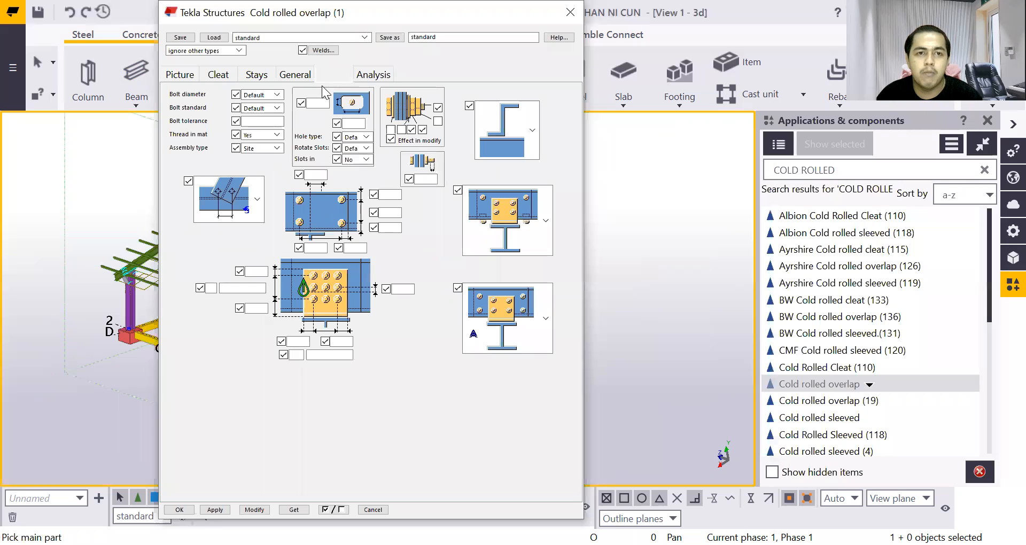
left_click(277, 95)
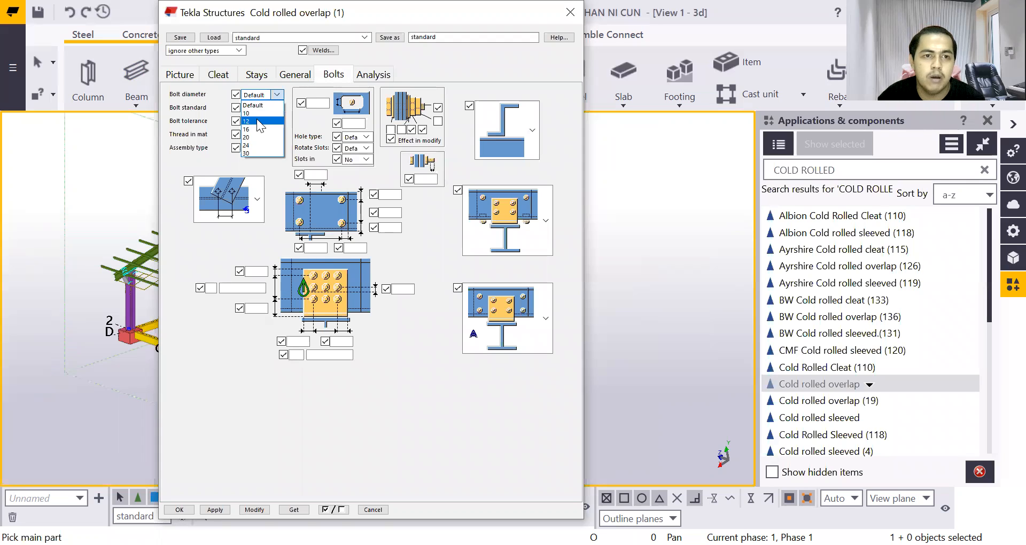
left_click(257, 121)
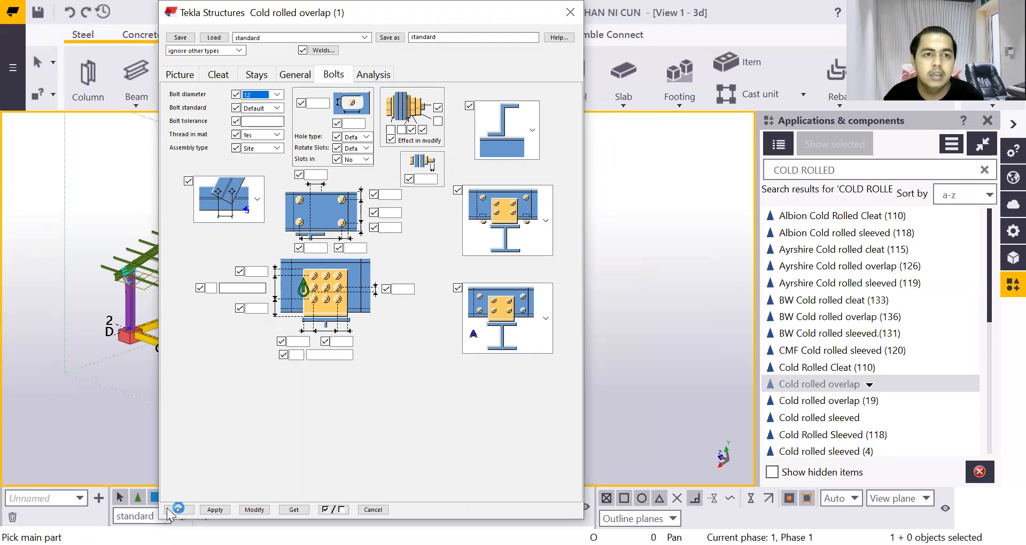
left_click(215, 510)
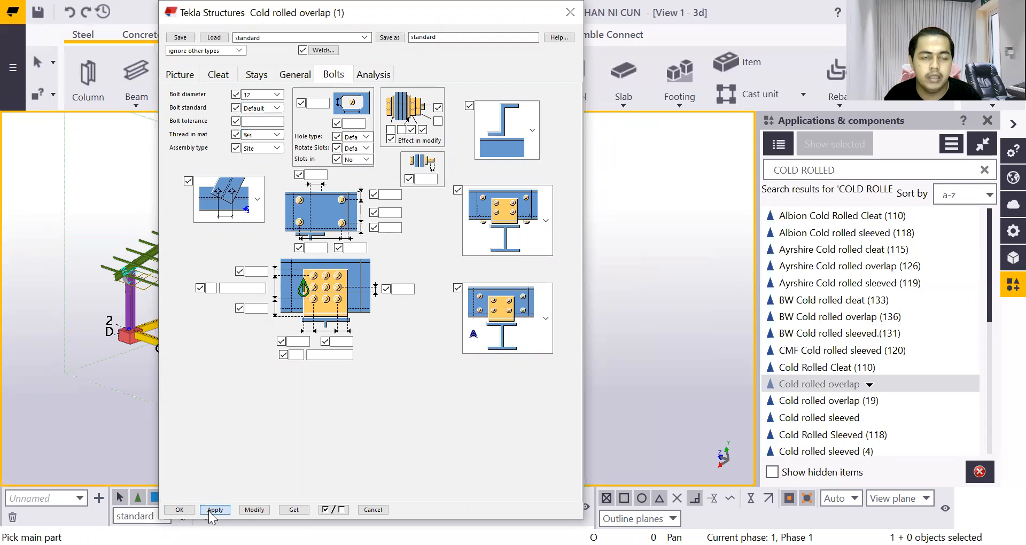
left_click(179, 509)
Connect the lowest purlin to the rafter on axis A with the Cold rolled overlap component
scroll(222, 391, "up", 8)
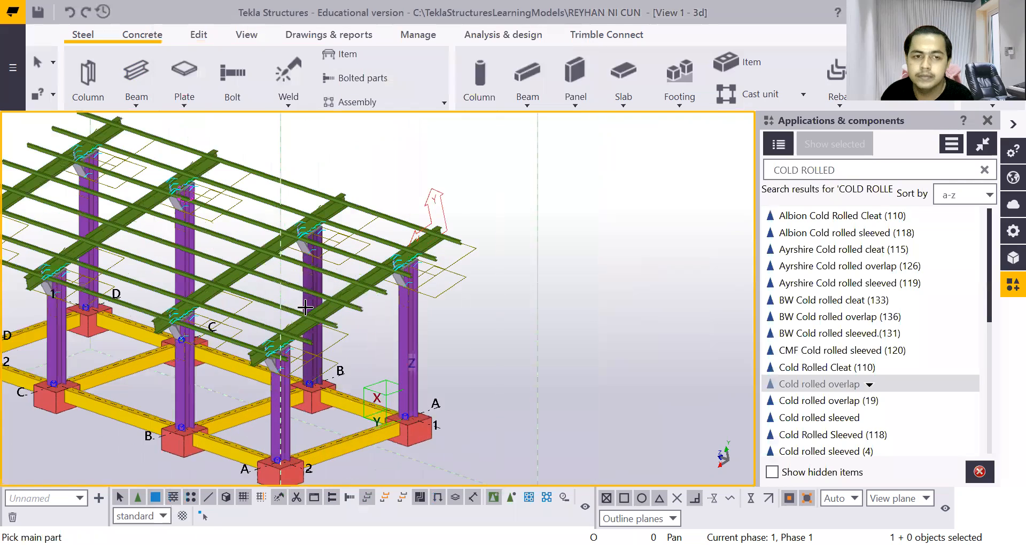
scroll(222, 391, "up", 6)
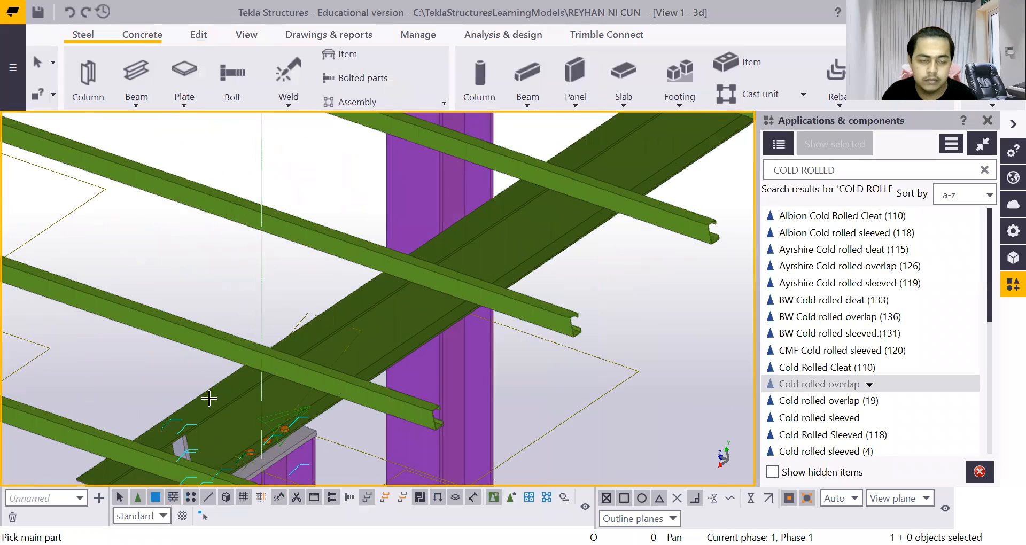
scroll(147, 445, "up", 2)
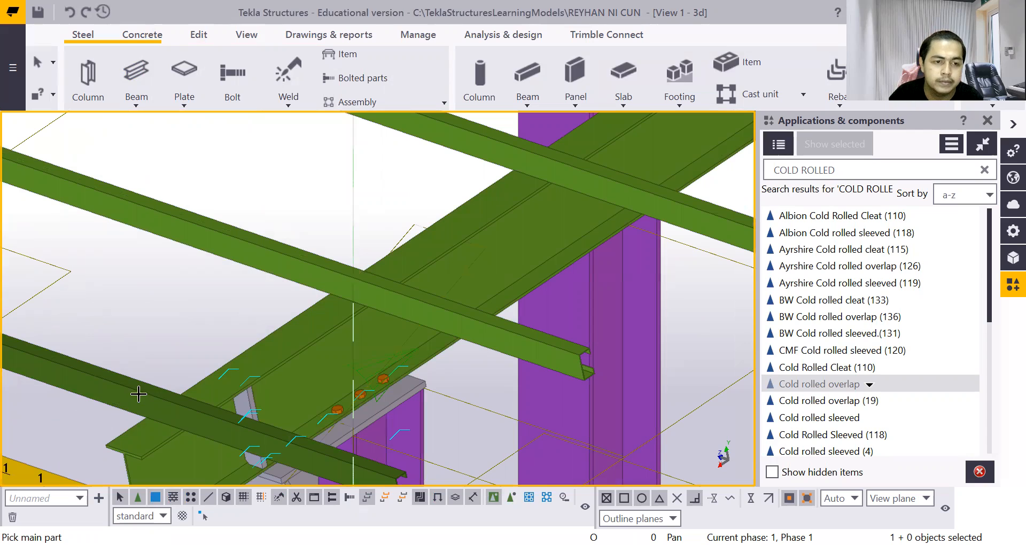
left_click(128, 434)
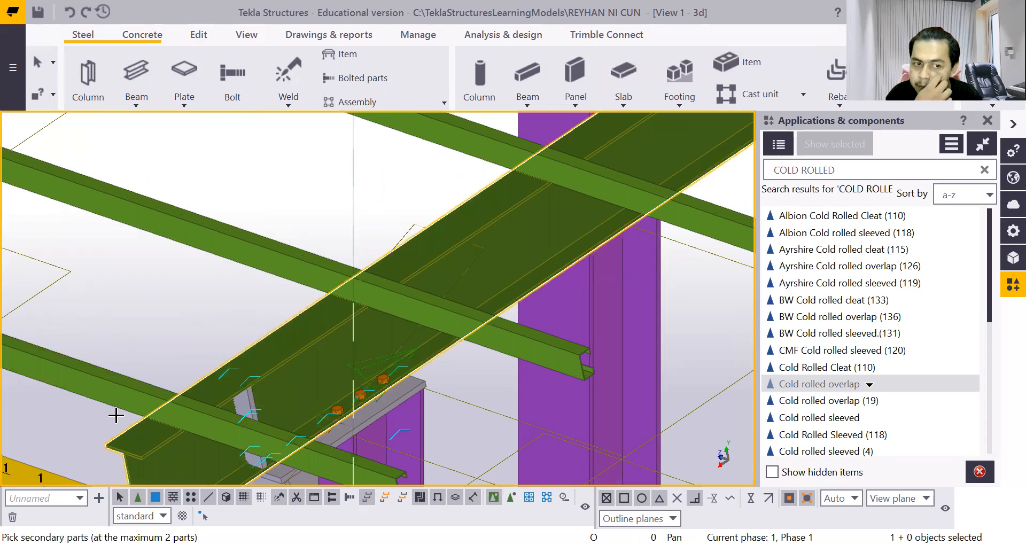
left_click(119, 399)
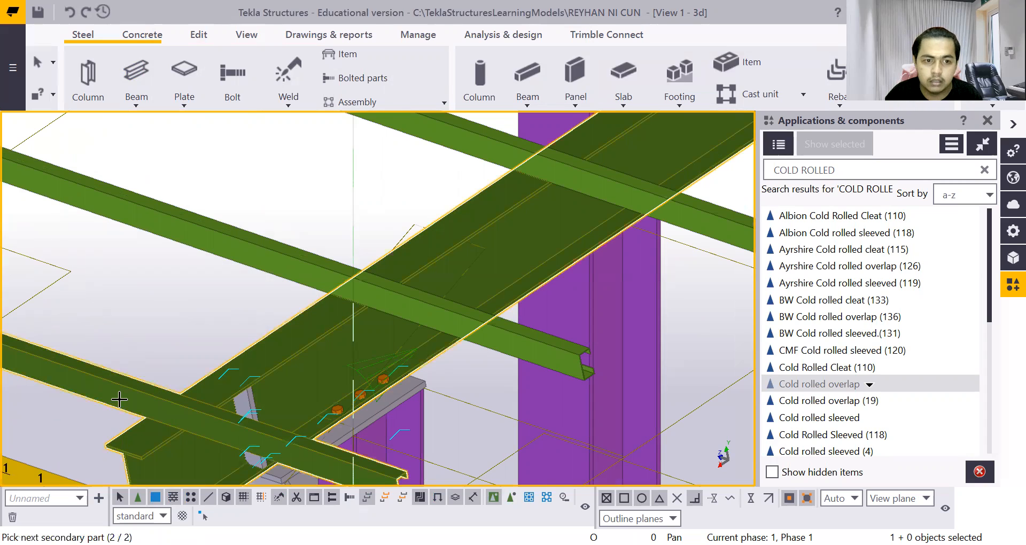
left_click(176, 355)
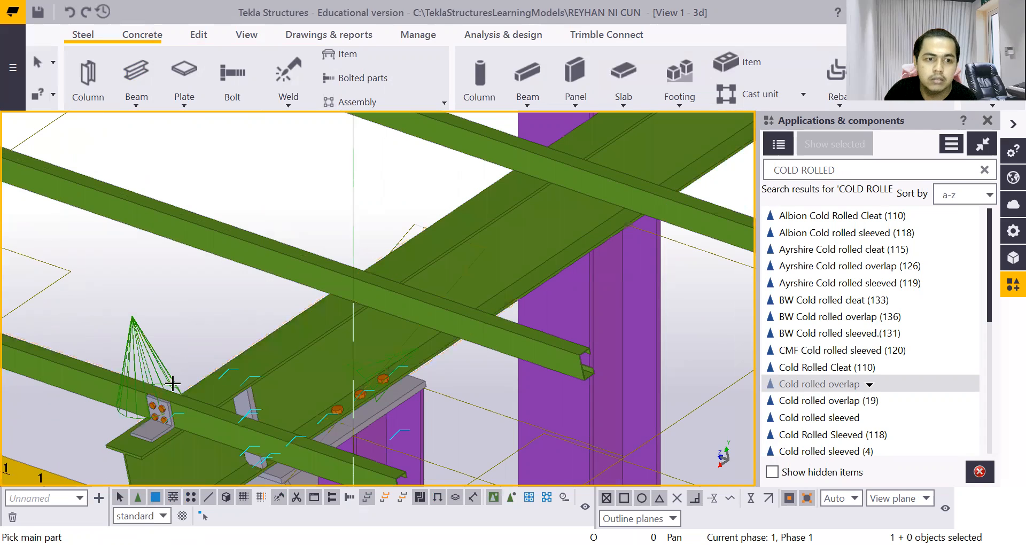
Add Cold rolled overlap connections between the axis A rafter and the second and third purlins from the eaves
scroll(172, 374, "up", 1)
left_click(330, 317)
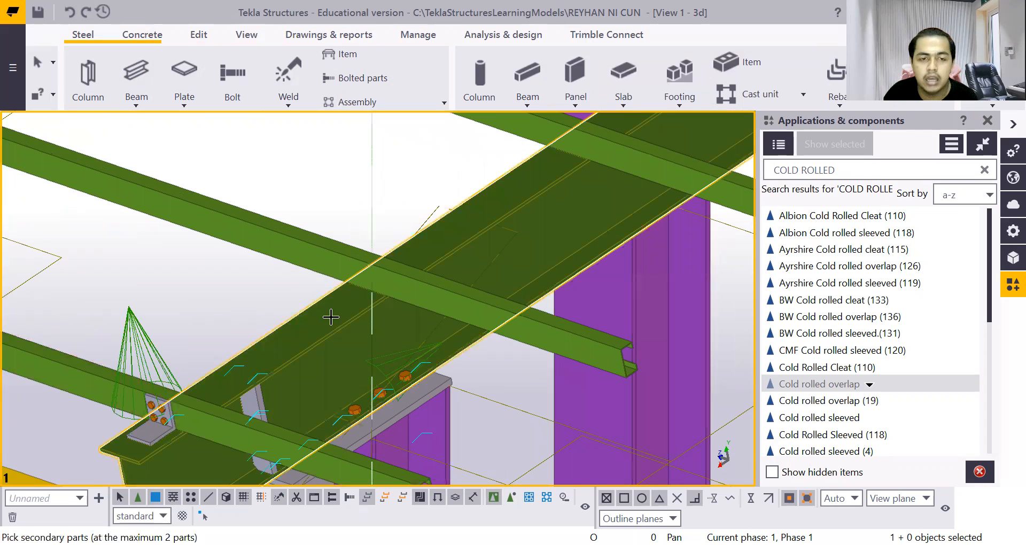
left_click(330, 259)
middle_click(328, 261)
scroll(328, 263, "down", 3)
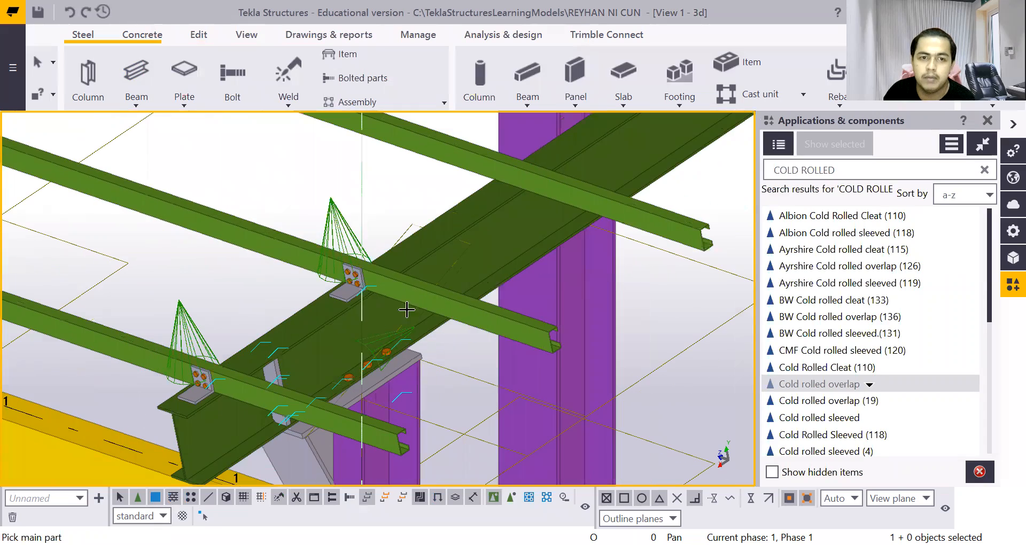
left_click(468, 213)
left_click(457, 159)
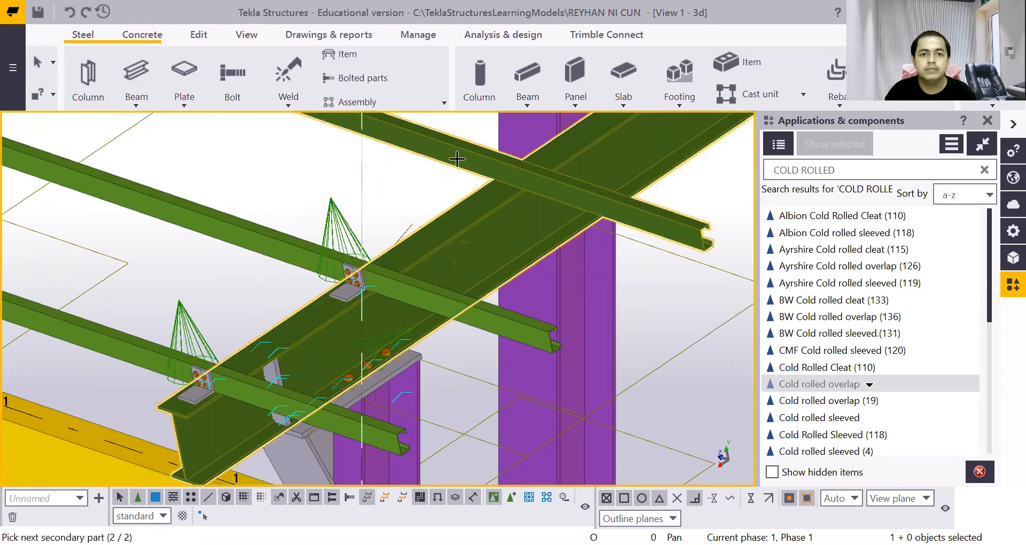
middle_click(456, 158)
Add Cold rolled overlap connections between the axis A rafter and the fourth and fifth purlins up the slope
scroll(459, 166, "down", 5)
scroll(539, 222, "up", 4)
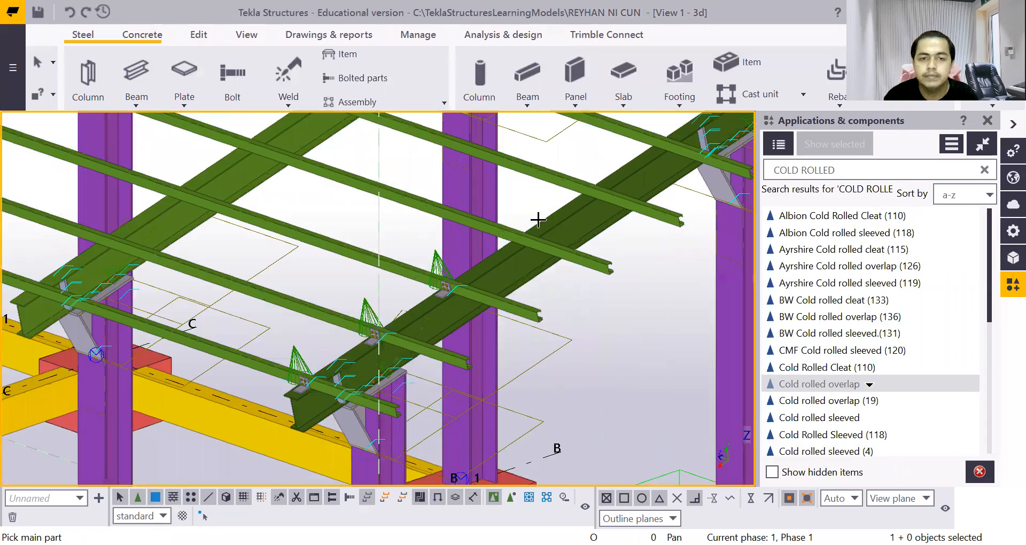
left_click(505, 260)
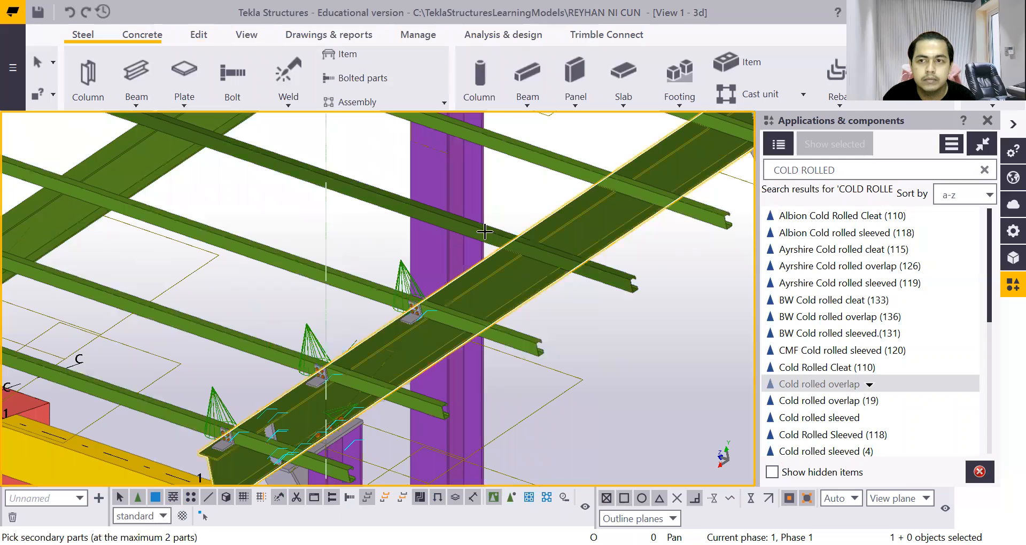
left_click(484, 232)
middle_click(485, 231)
left_click(566, 211)
left_click(576, 171)
middle_click(568, 248)
Connect the sixth purlin from the eaves to the axis A rafter with a Cold rolled overlap connection
scroll(588, 297, "down", 5)
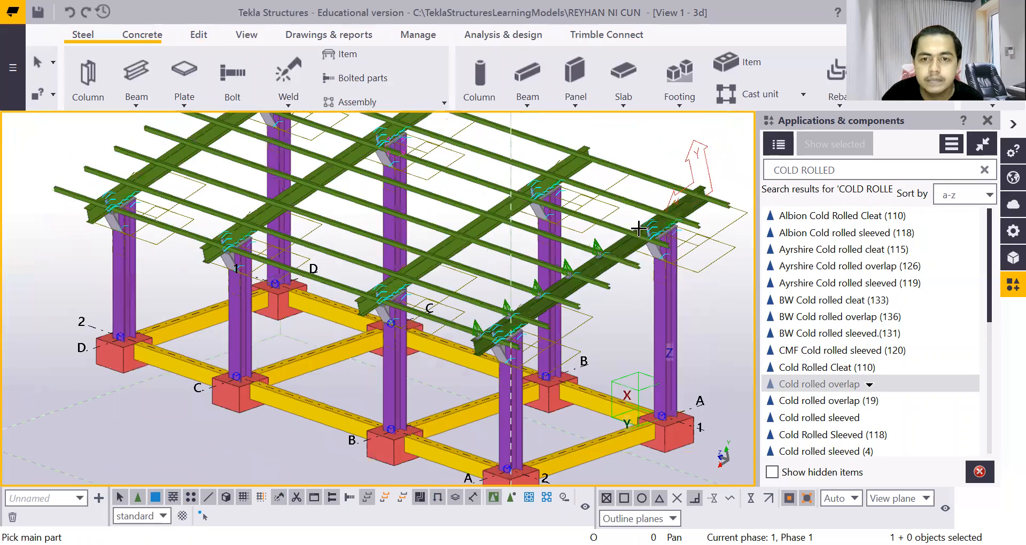
scroll(639, 228, "up", 5)
left_click(606, 249)
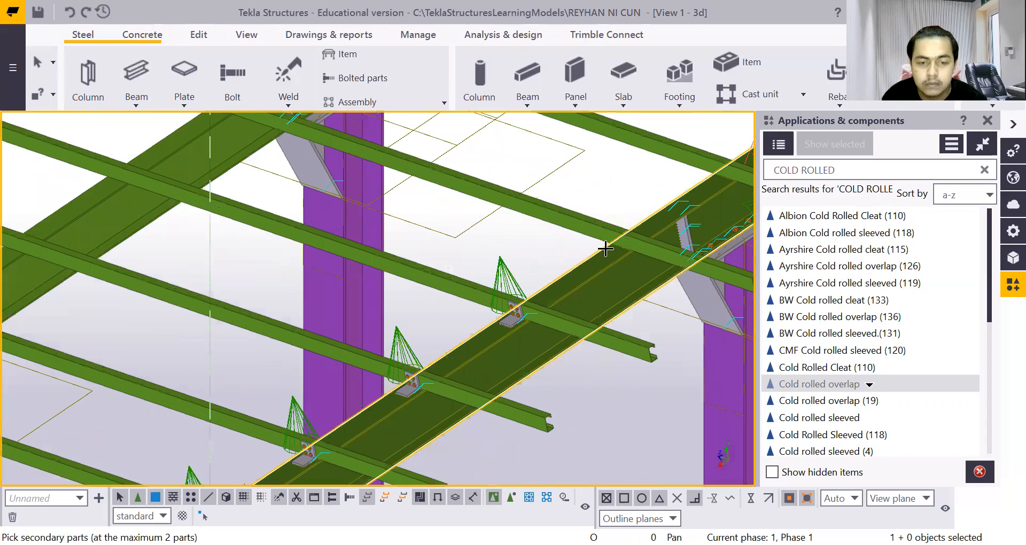
left_click(599, 229)
middle_click(593, 237)
scroll(591, 241, "down", 5)
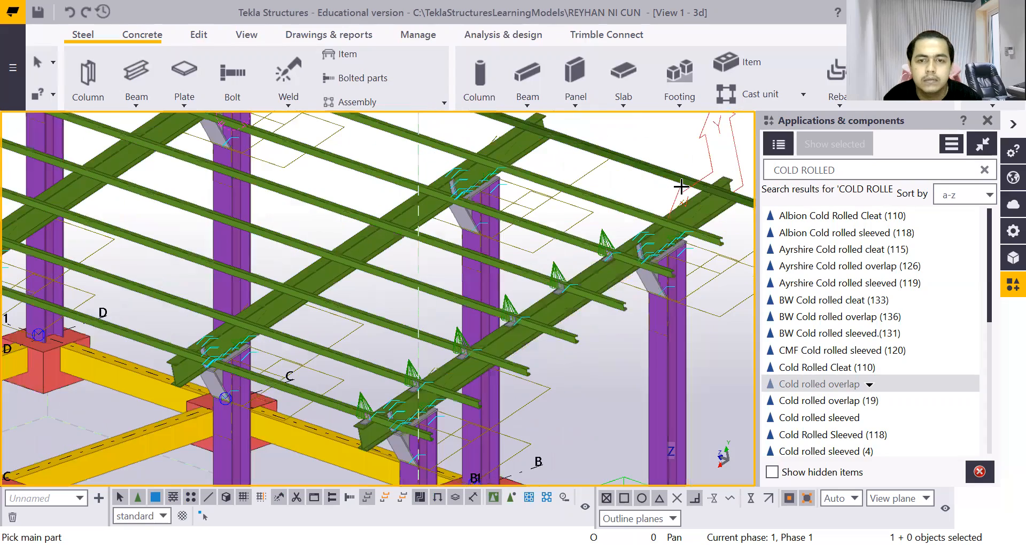
Add Cold rolled overlap connections between the axis A rafter and its seventh and eighth purlins from the eaves
scroll(682, 186, "up", 5)
left_click(615, 261)
left_click(606, 235)
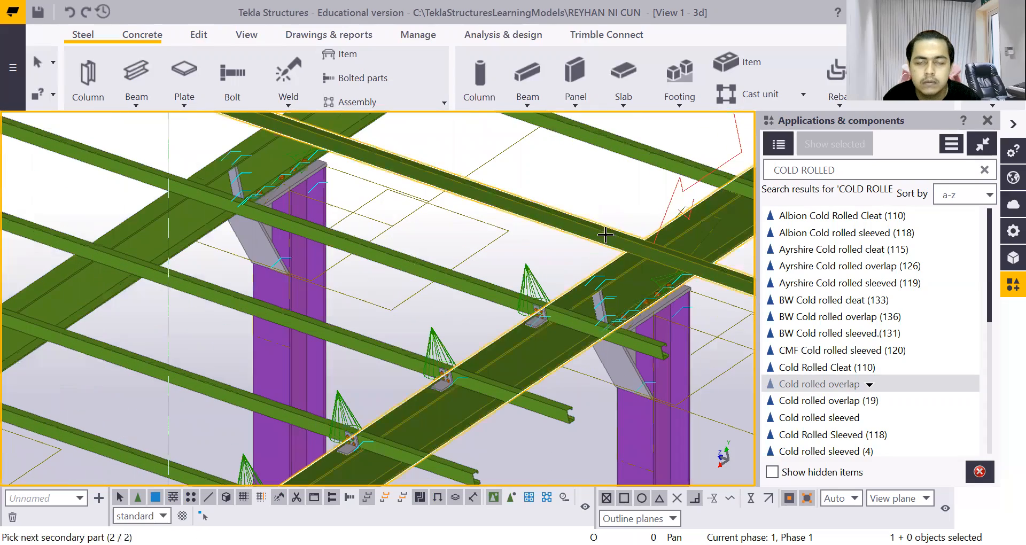
middle_click(602, 241)
scroll(593, 273, "down", 5)
scroll(657, 224, "up", 5)
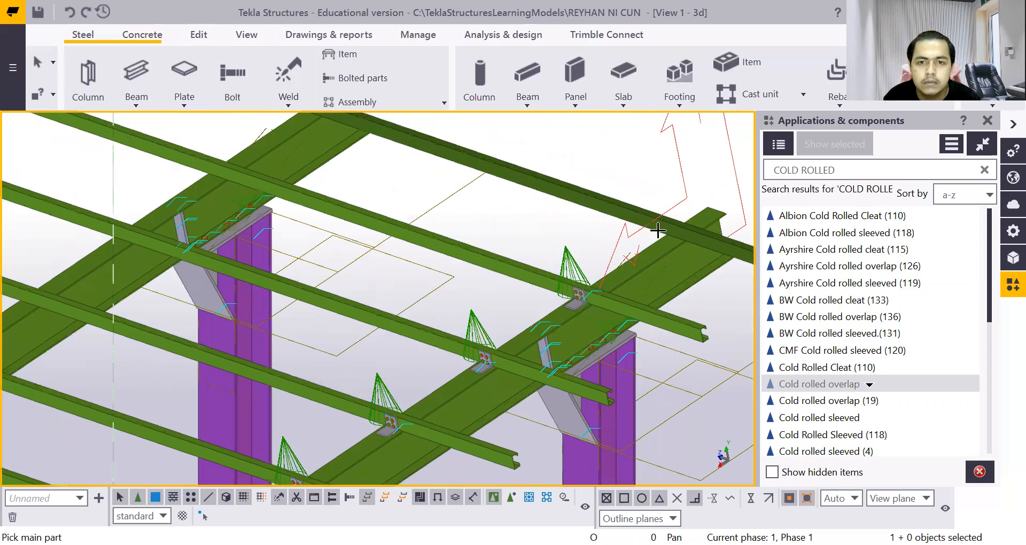
left_click(658, 248)
left_click(632, 209)
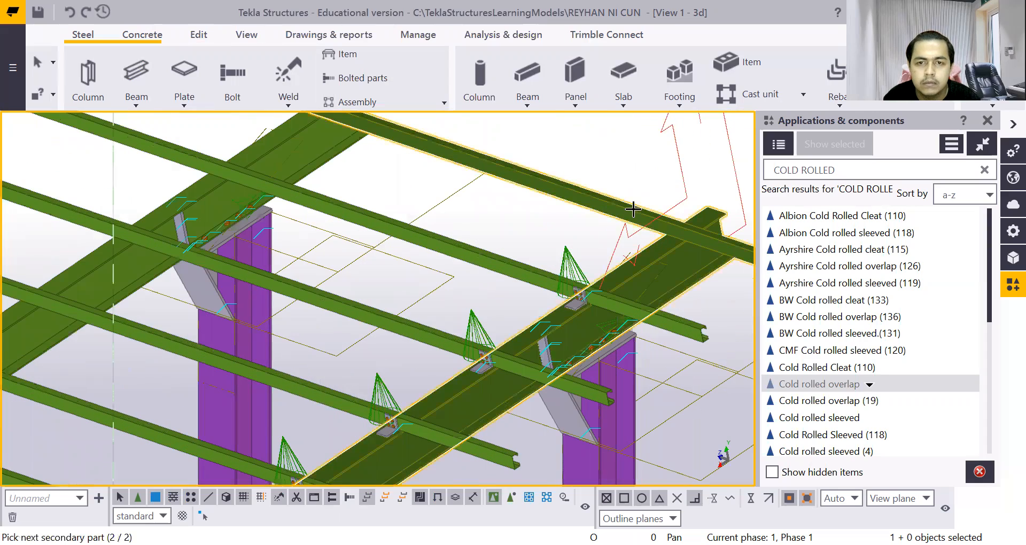
middle_click(633, 209)
Connect the two lowest purlins to the rafter on axis B with the Cold rolled overlap component
scroll(662, 305, "down", 5)
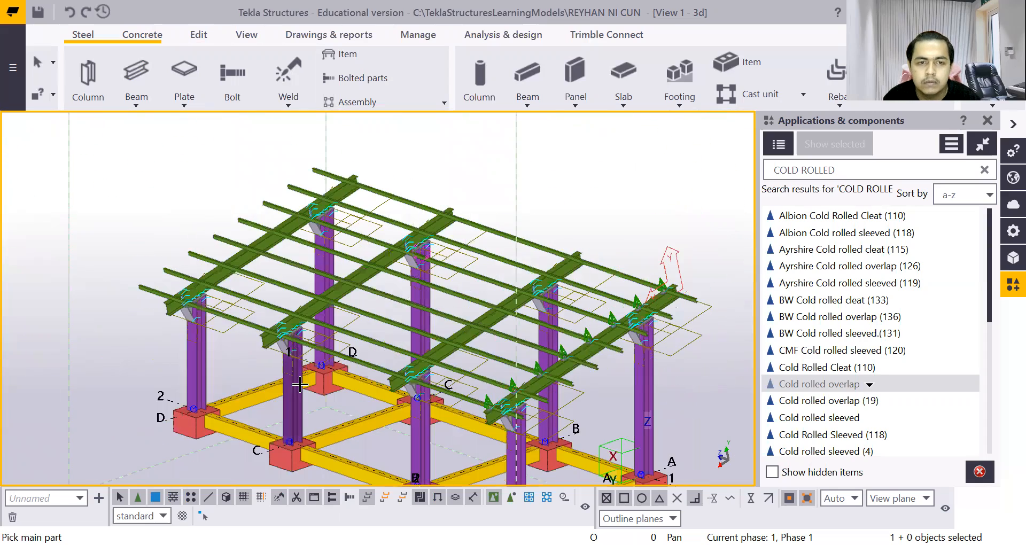
scroll(426, 395, "up", 5)
scroll(428, 393, "up", 6)
left_click(481, 345)
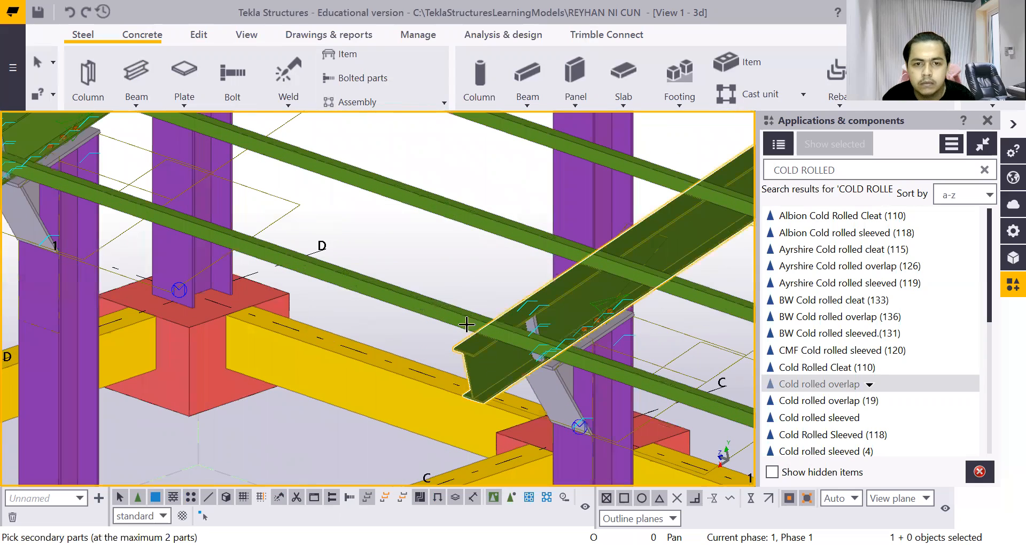
left_click(460, 318)
middle_click(459, 317)
left_click(570, 292)
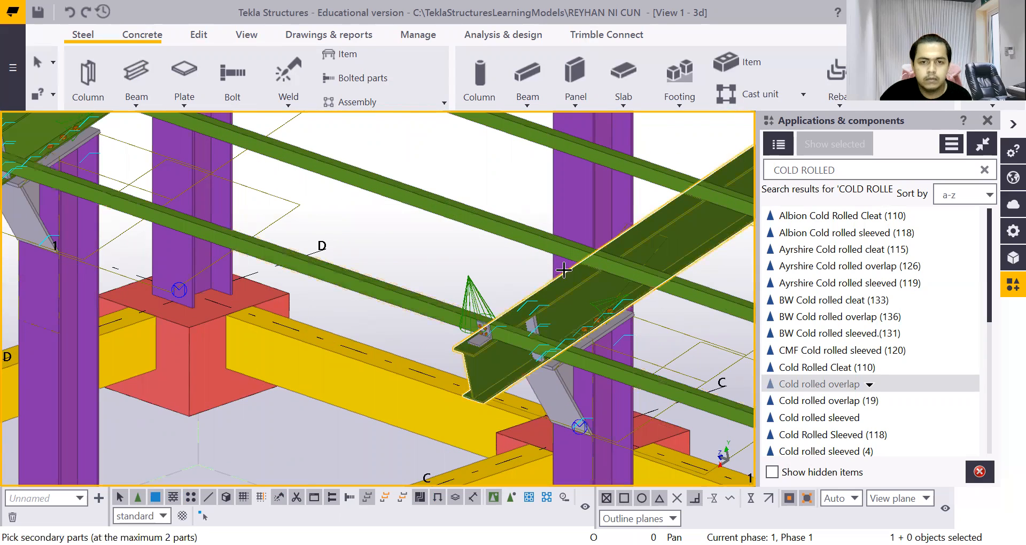
left_click(560, 252)
middle_click(559, 253)
Add Cold rolled overlap connections between the axis B rafter and the third and fourth purlins from the eaves
scroll(636, 243, "down", 2)
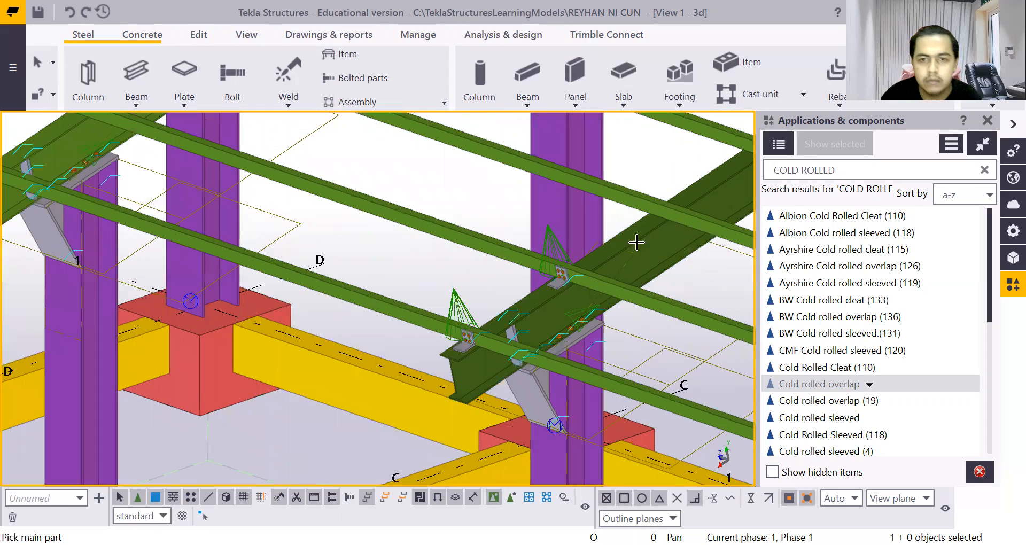
left_click(637, 239)
left_click(630, 199)
middle_click(629, 200)
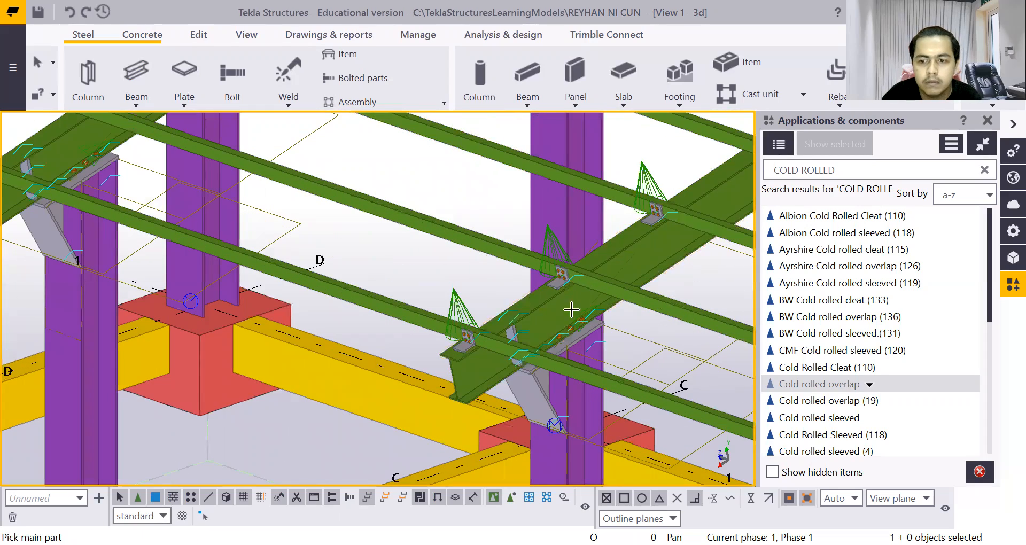
scroll(577, 300, "down", 4)
scroll(673, 261, "up", 5)
left_click(616, 252)
left_click(620, 243)
middle_click(683, 216)
Connect the fifth and sixth purlins from the eaves to the axis B rafter with Cold rolled overlap connections
left_click(682, 181)
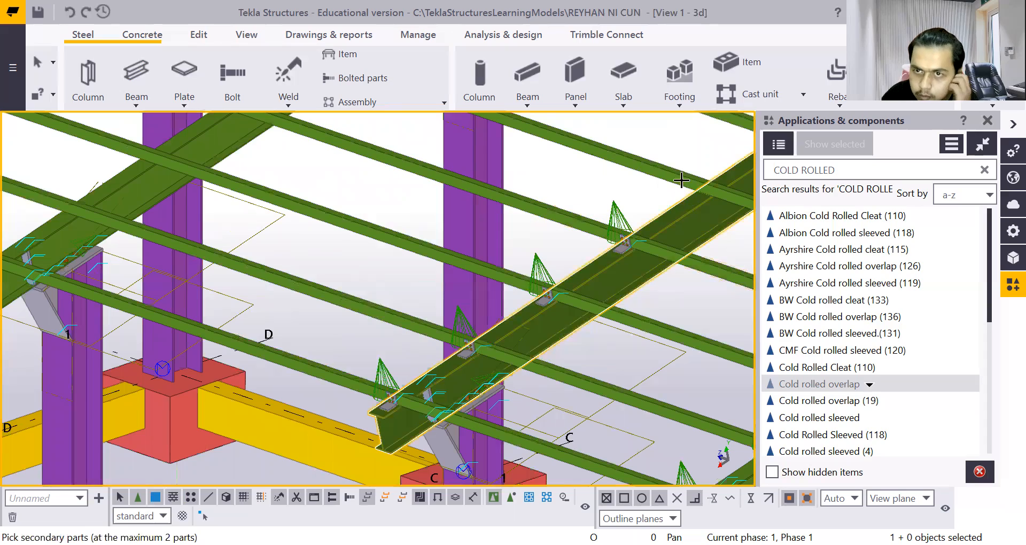
left_click(681, 180)
middle_click(559, 353)
scroll(559, 353, "down", 5)
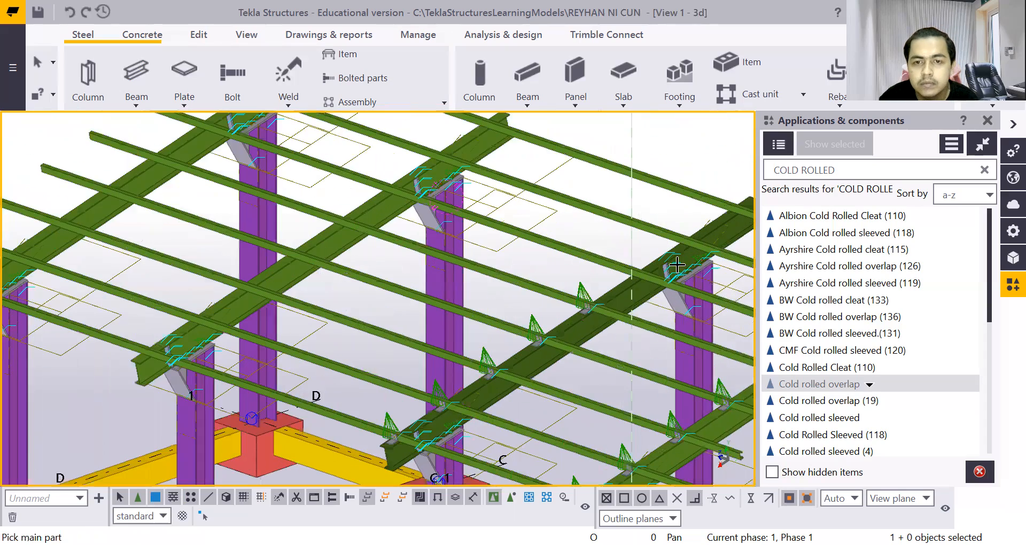
scroll(677, 265, "up", 5)
left_click(579, 277)
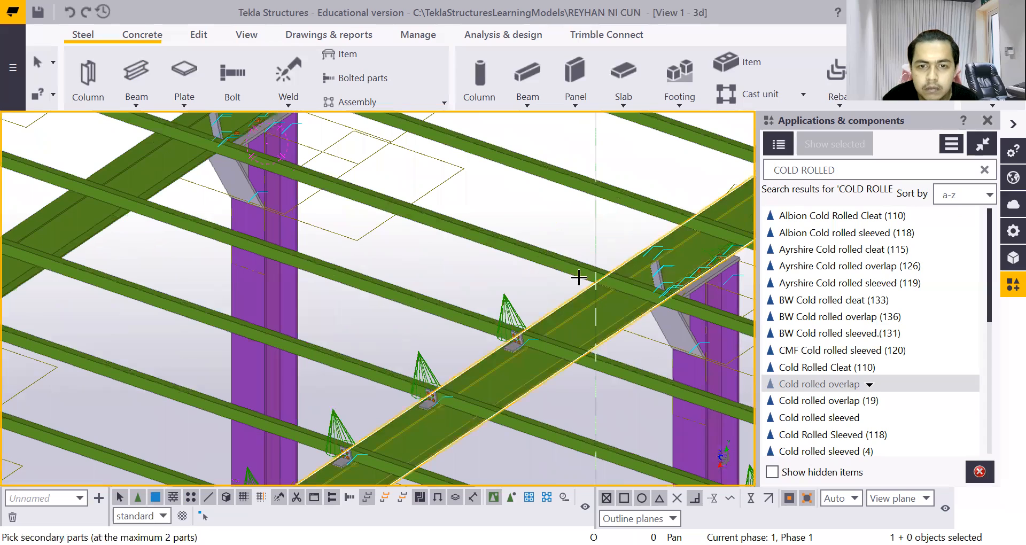
left_click(579, 271)
middle_click(580, 270)
Add Cold rolled overlap connections between the axis B rafter and the two uppermost purlins
scroll(665, 260, "down", 1)
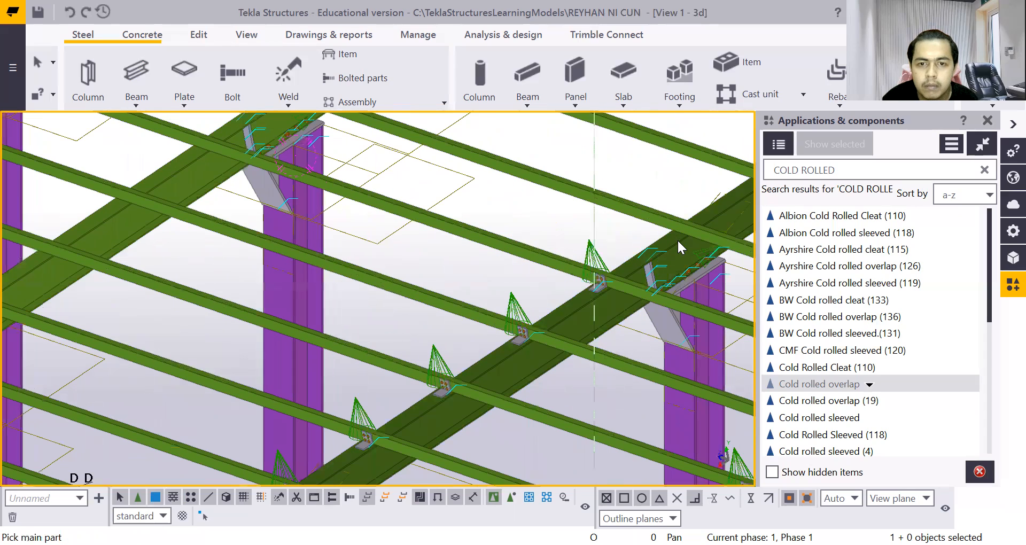
left_click(677, 240)
left_click(667, 221)
middle_click(667, 221)
scroll(667, 222, "down", 2)
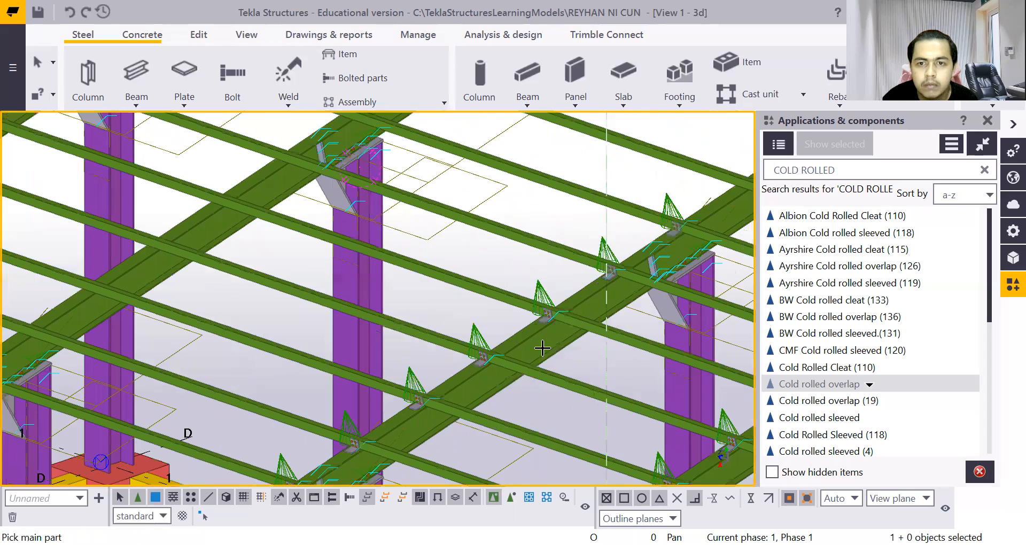
scroll(542, 348, "down", 2)
scroll(666, 222, "up", 5)
left_click(664, 221)
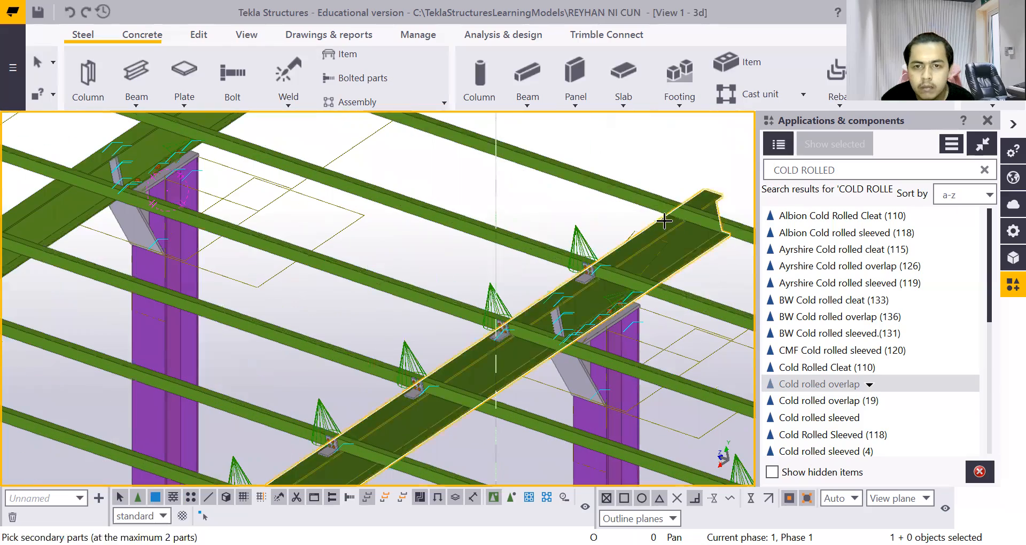
left_click(660, 194)
middle_click(659, 195)
Connect the two lowest purlins to the rafter on axis C with the Cold rolled overlap component
scroll(672, 297, "down", 2)
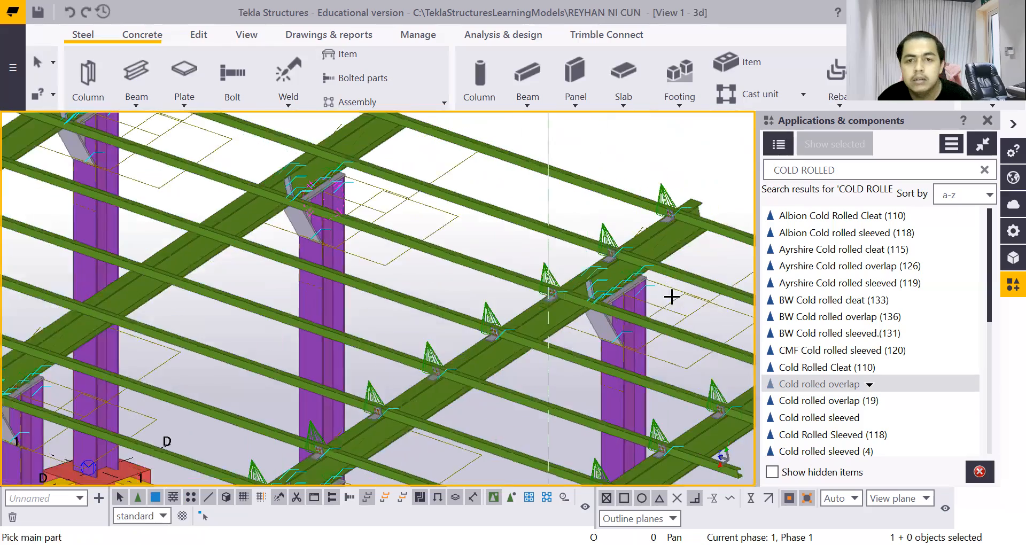
scroll(415, 339, "down", 3)
scroll(471, 385, "up", 6)
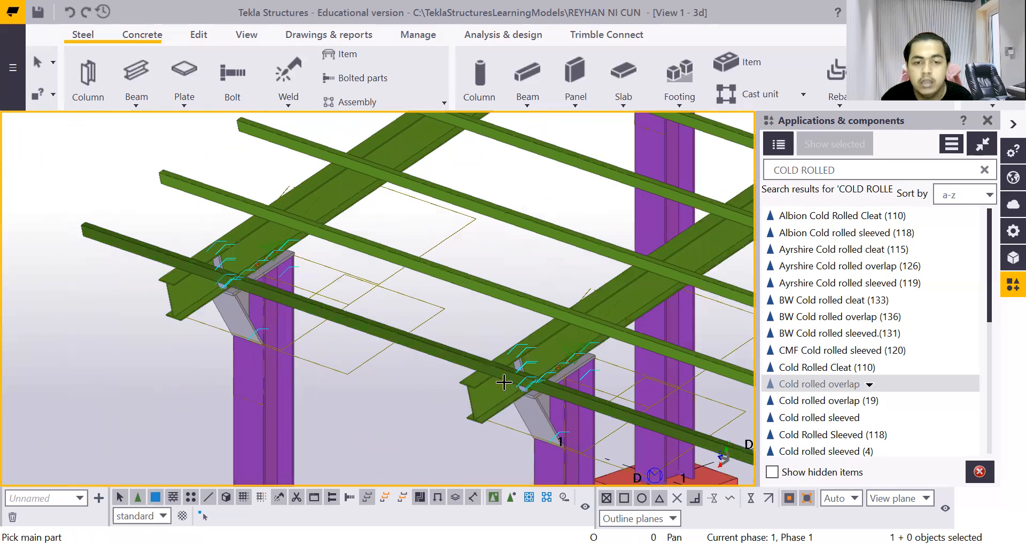
left_click(473, 384)
left_click(461, 358)
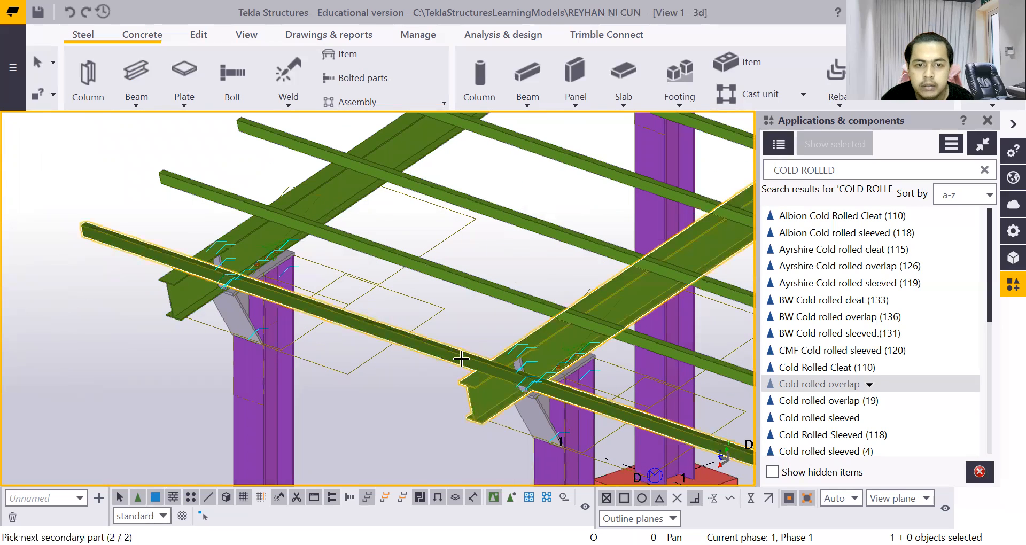
middle_click(462, 359)
left_click(548, 341)
left_click(538, 305)
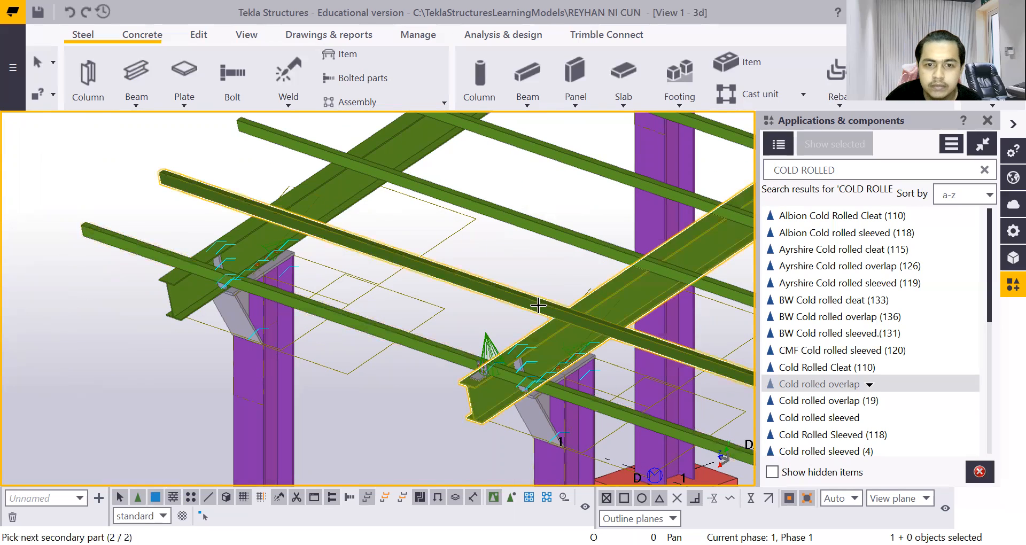
middle_click(538, 305)
Add Cold rolled overlap connections between the axis C rafter and the third and fourth purlins from the eaves
left_click(614, 255)
left_click(614, 254)
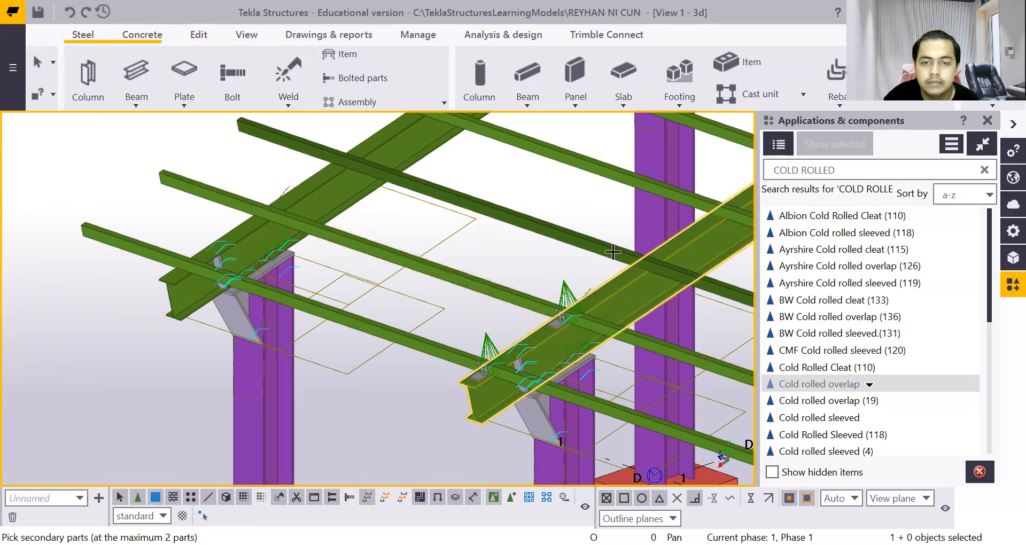
middle_click(631, 248)
left_click(677, 207)
left_click(677, 197)
middle_click(678, 198)
Connect the fifth and sixth purlins from the eaves to the axis C rafter with Cold rolled overlap connections
scroll(604, 294, "down", 5)
scroll(571, 356, "up", 6)
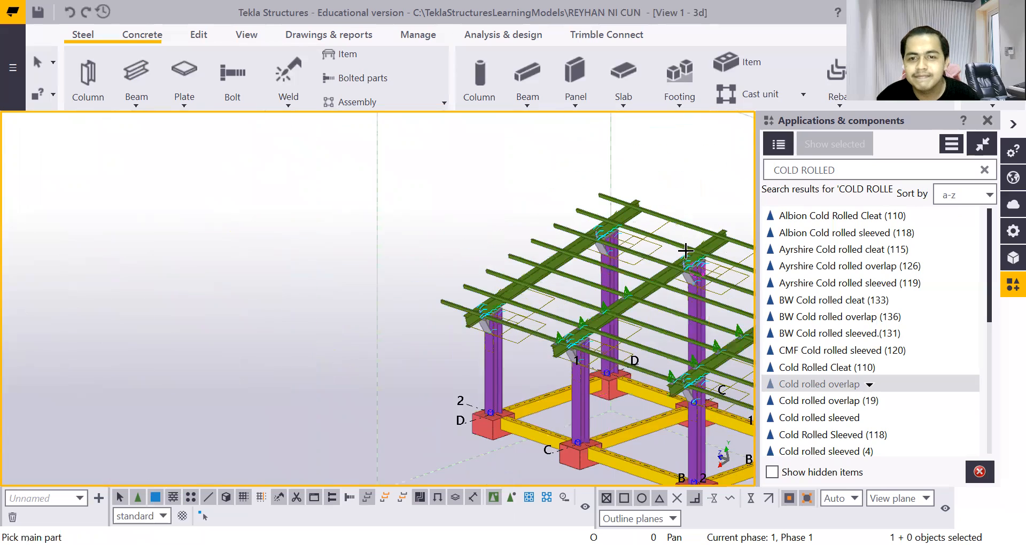
left_click(526, 355)
left_click(531, 314)
middle_click(588, 291)
left_click(598, 297)
left_click(605, 271)
middle_click(668, 266)
Add Cold rolled overlap connections between the axis C rafter and the two uppermost purlins
left_click(697, 243)
left_click(687, 225)
middle_click(618, 268)
scroll(653, 216, "down", 3)
scroll(652, 217, "up", 2)
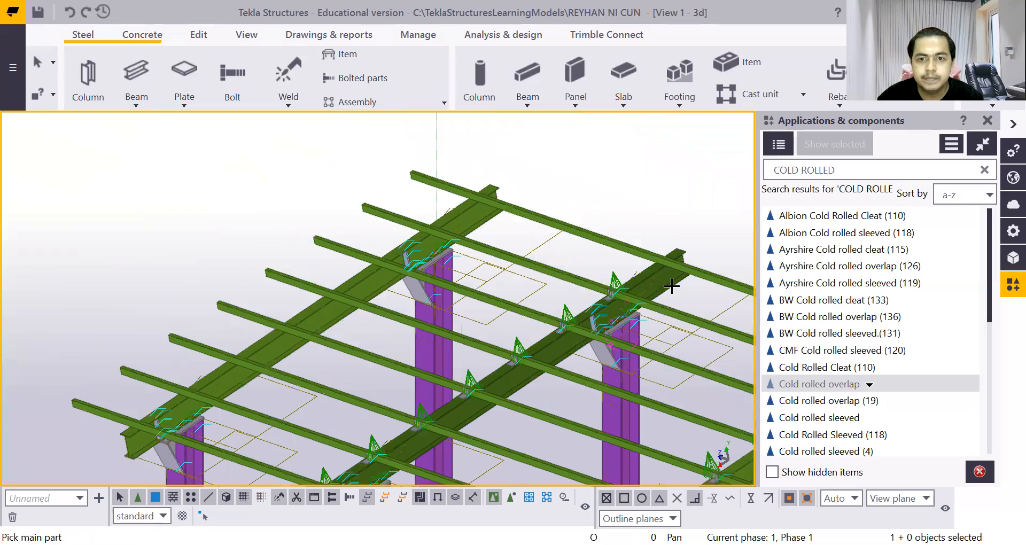
left_click(649, 251)
left_click(649, 246)
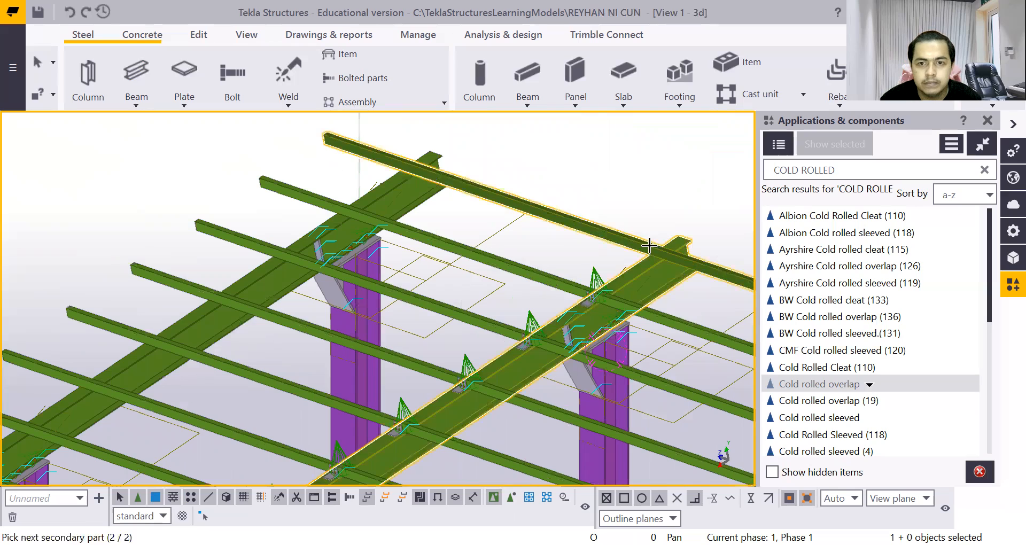
middle_click(649, 246)
Connect the two lowest purlins to the rafter on axis D with the Cold rolled overlap component
scroll(648, 246, "down", 5)
scroll(337, 417, "up", 3)
scroll(413, 351, "up", 2)
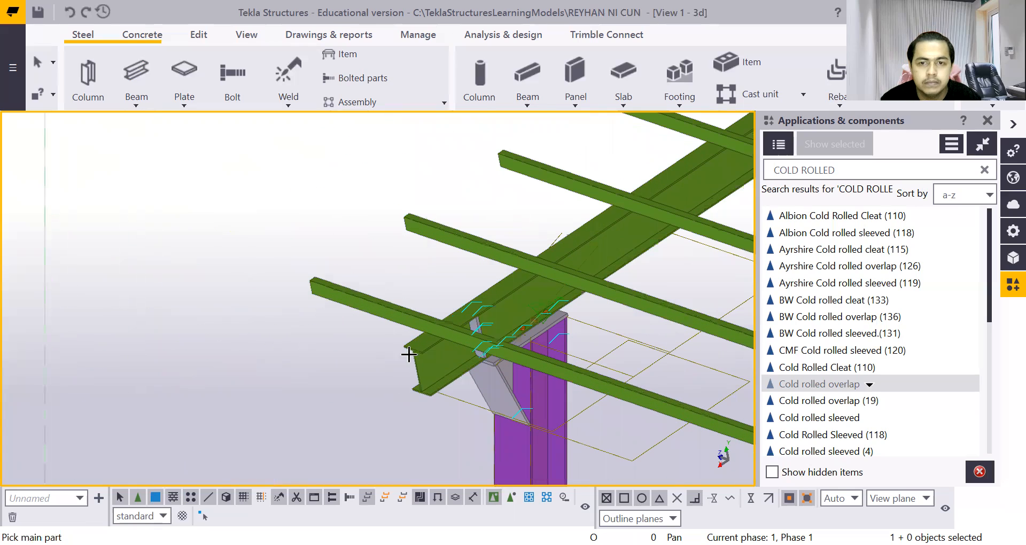
left_click(412, 349)
left_click(416, 322)
middle_click(474, 308)
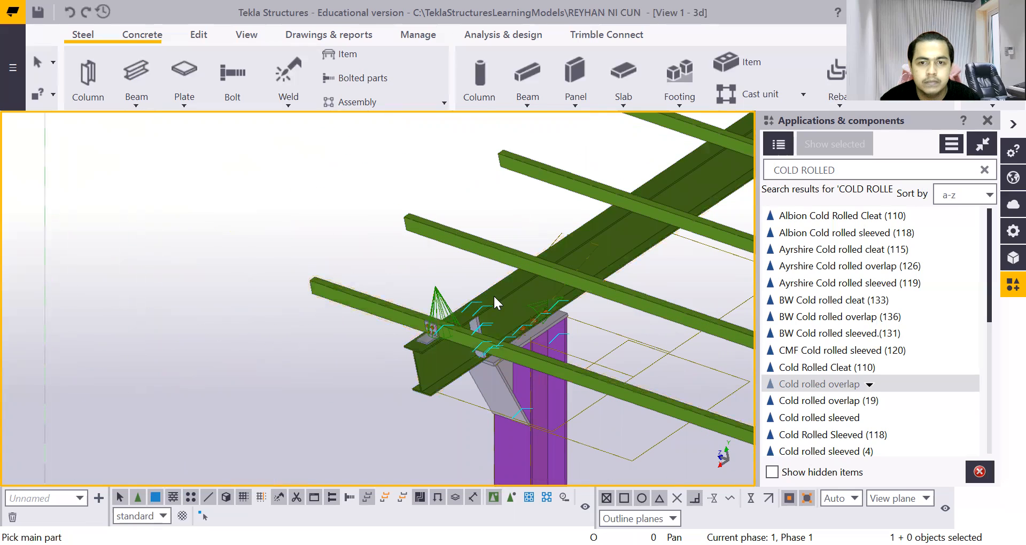
left_click(494, 302)
left_click(509, 258)
middle_click(550, 255)
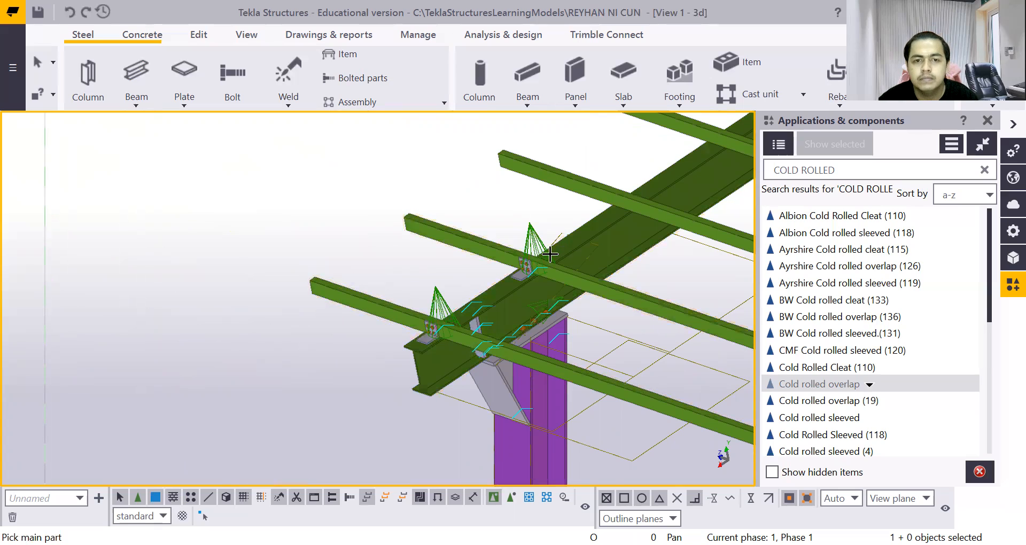
Add Cold rolled overlap connections between the axis D rafter and the third and fourth purlins from the eaves
left_click(585, 238)
left_click(599, 199)
middle_click(562, 231)
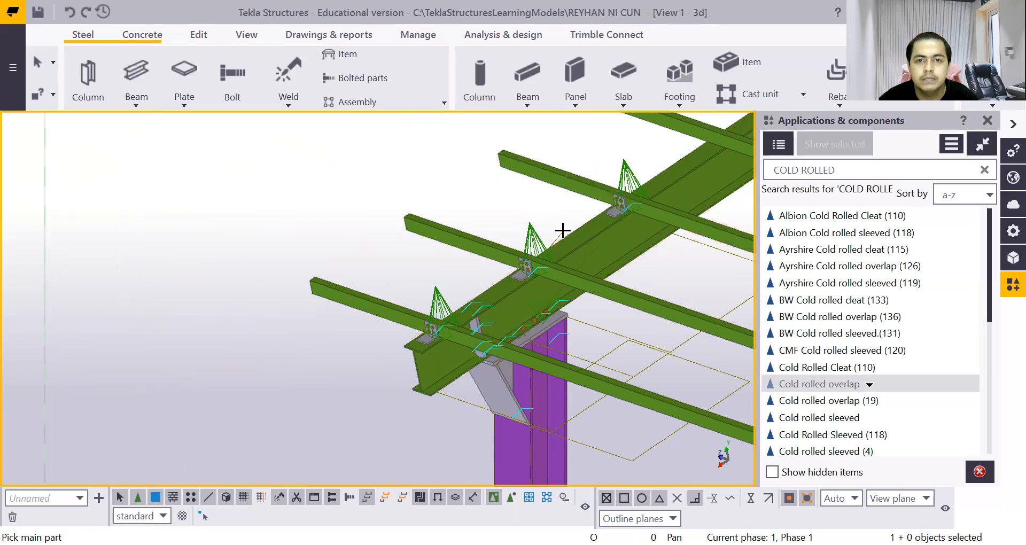
scroll(493, 310, "down", 5)
scroll(596, 192, "up", 2)
left_click(605, 236)
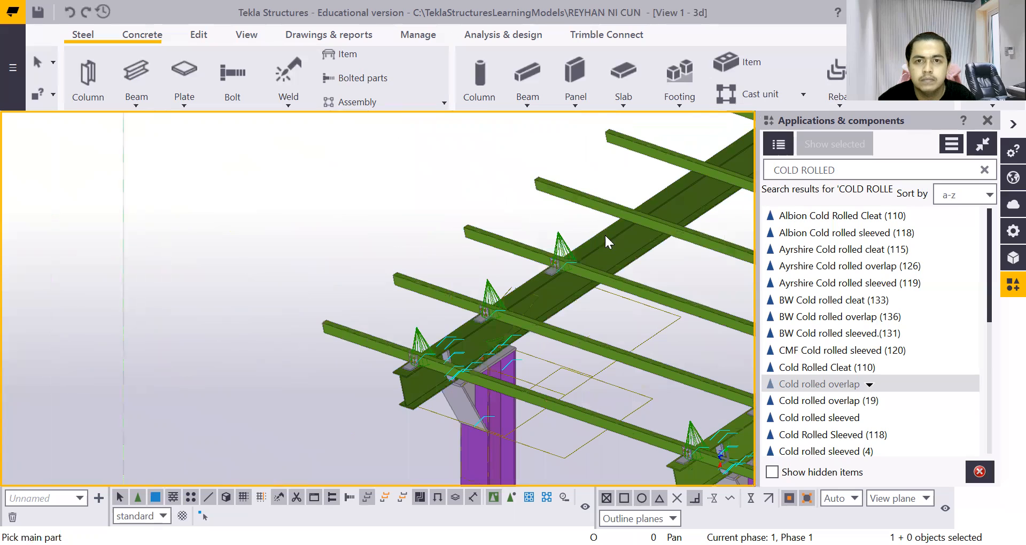
left_click(606, 238)
left_click(619, 208)
middle_click(541, 277)
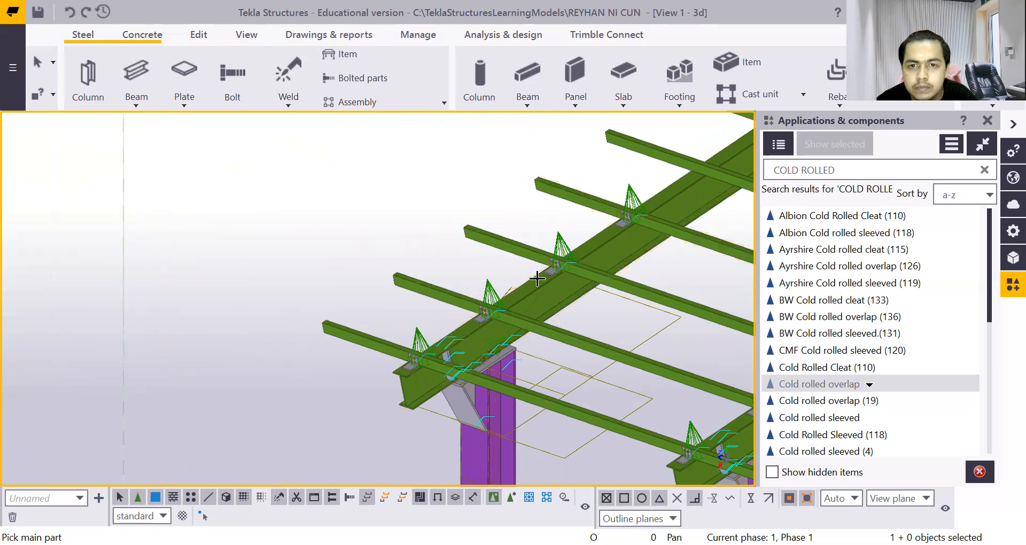
Connect the fifth and sixth purlins from the eaves to the axis D rafter with Cold rolled overlap connections
scroll(543, 275, "down", 4)
scroll(546, 273, "up", 5)
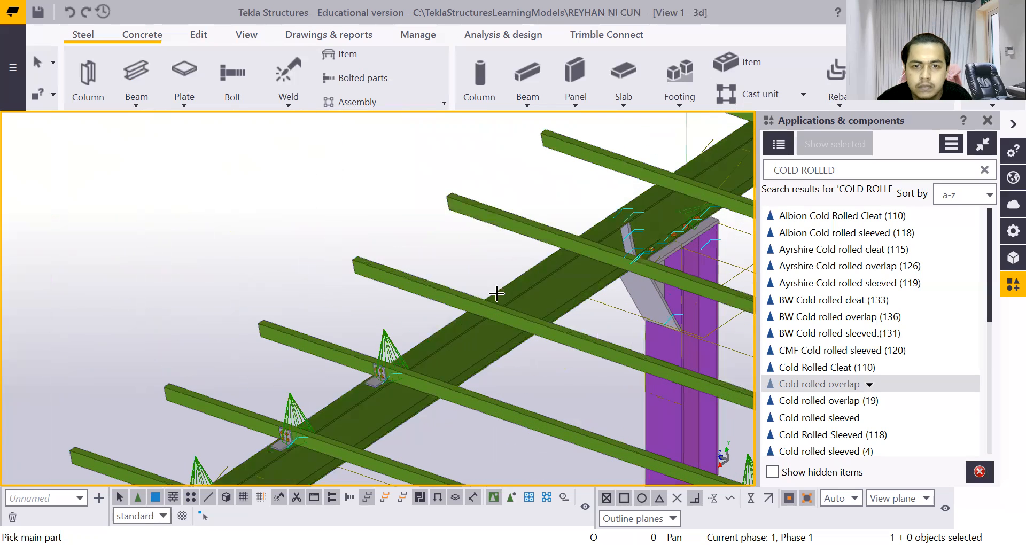
left_click(463, 316)
left_click(452, 285)
middle_click(566, 270)
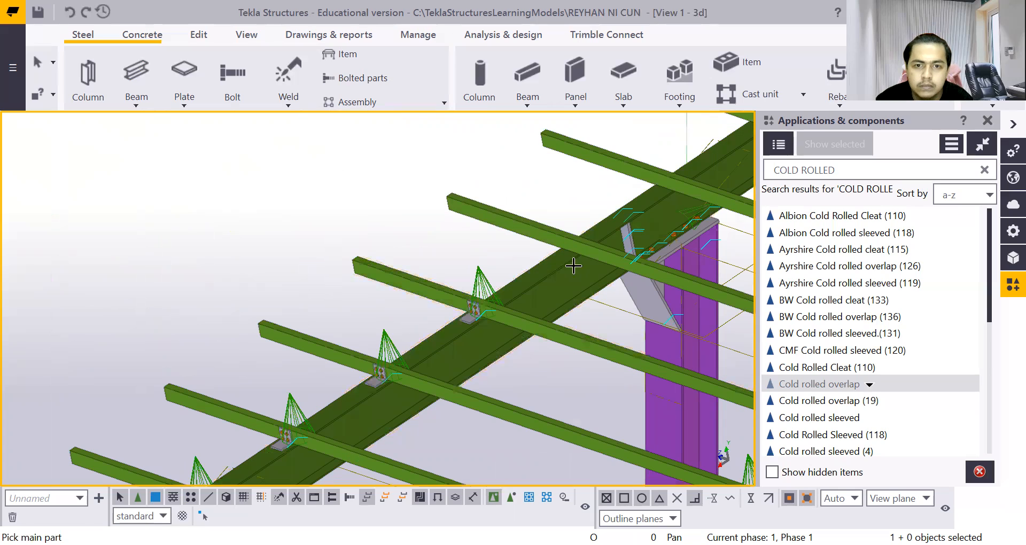
left_click(567, 255)
left_click(553, 236)
middle_click(553, 236)
Add Cold rolled overlap connections between the axis D rafter and the two uppermost purlins, and end the command
left_click(647, 187)
left_click(646, 175)
middle_click(646, 174)
scroll(628, 222, "down", 3)
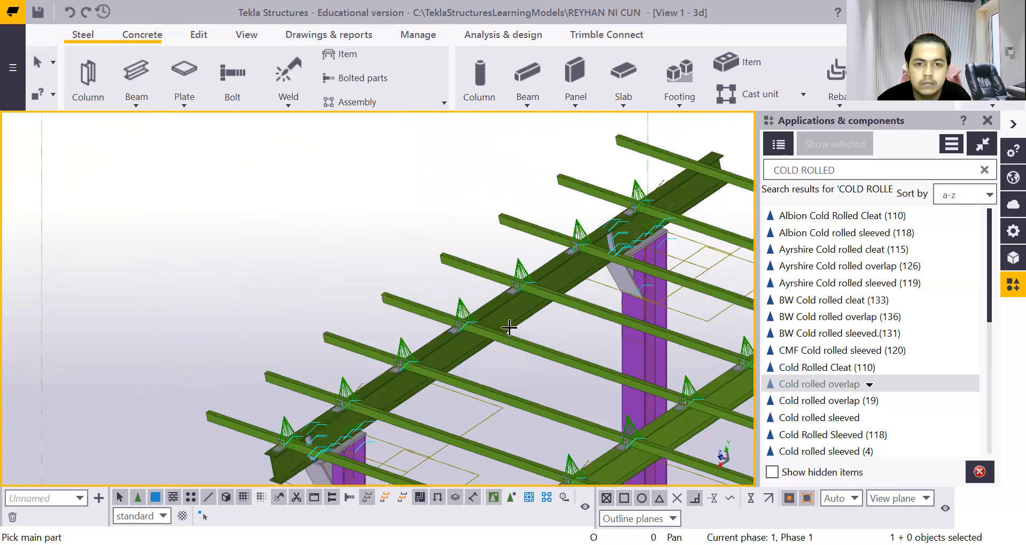
scroll(628, 222, "up", 3)
left_click(634, 203)
left_click(635, 199)
middle_click(634, 199)
scroll(635, 200, "down", 6)
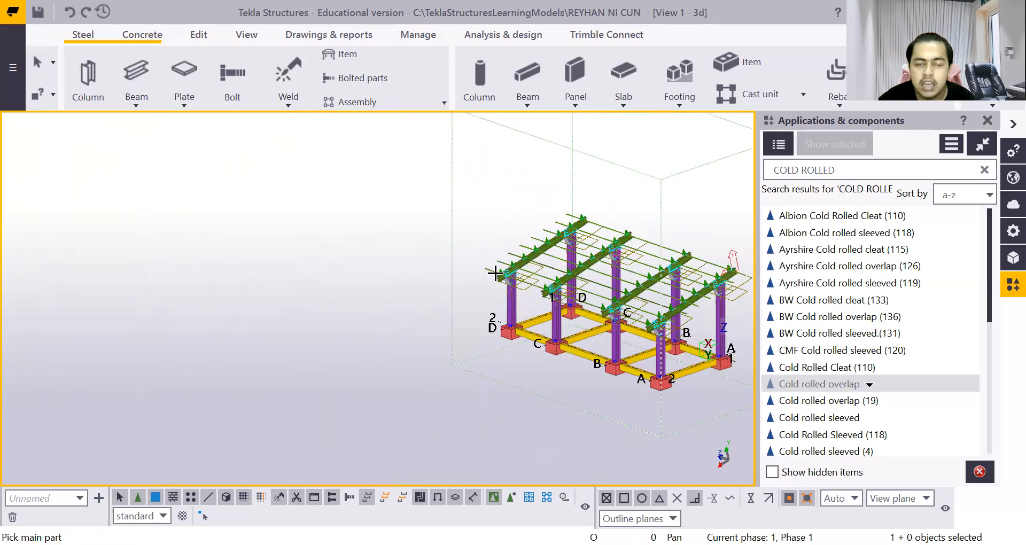
right_click(684, 155)
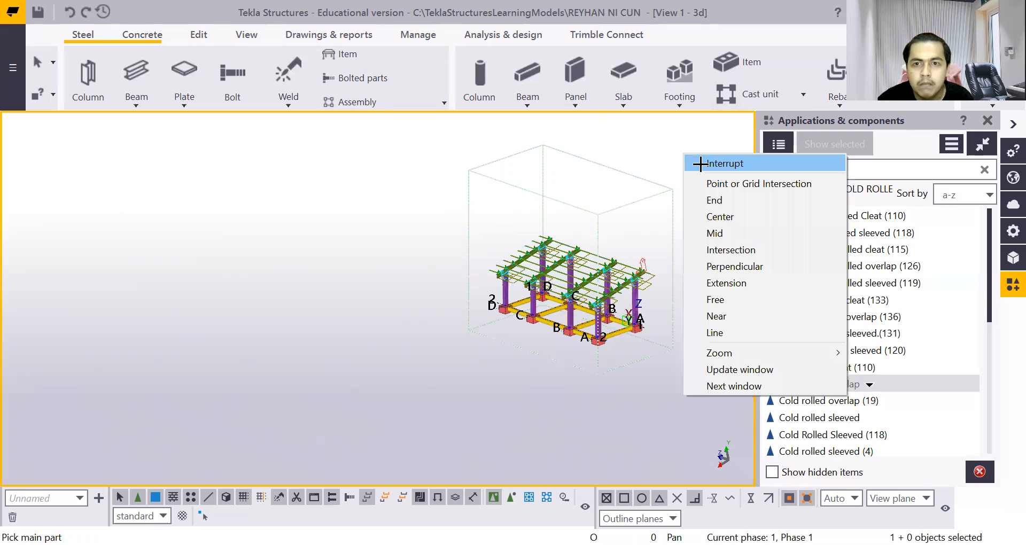
left_click(721, 163)
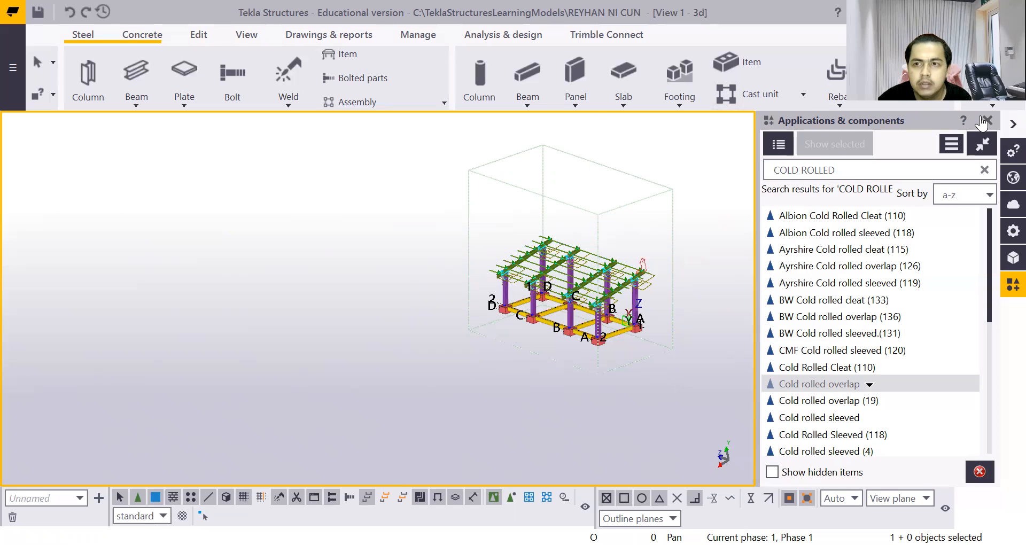
Replace the COLD ROLLED search in the component catalog with a search for BASE PLATE
left_click(892, 168)
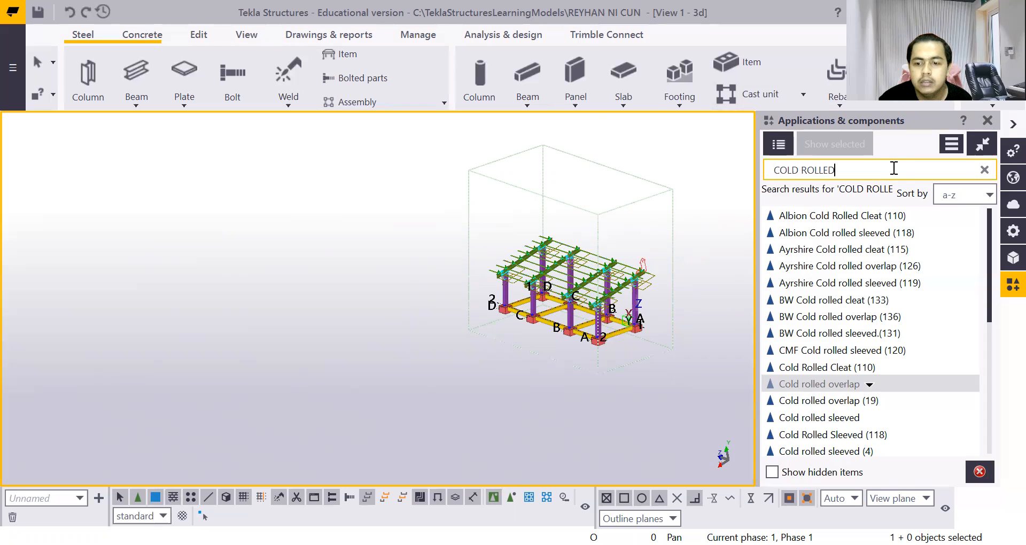
key("BackSpace")
key("BackSpace")
key("BackSpace")
key("BackSpace")
key("BackSpace")
key("BackSpace")
key("BackSpace")
key("BackSpace")
key("BackSpace")
key("BackSpace")
key("BackSpace")
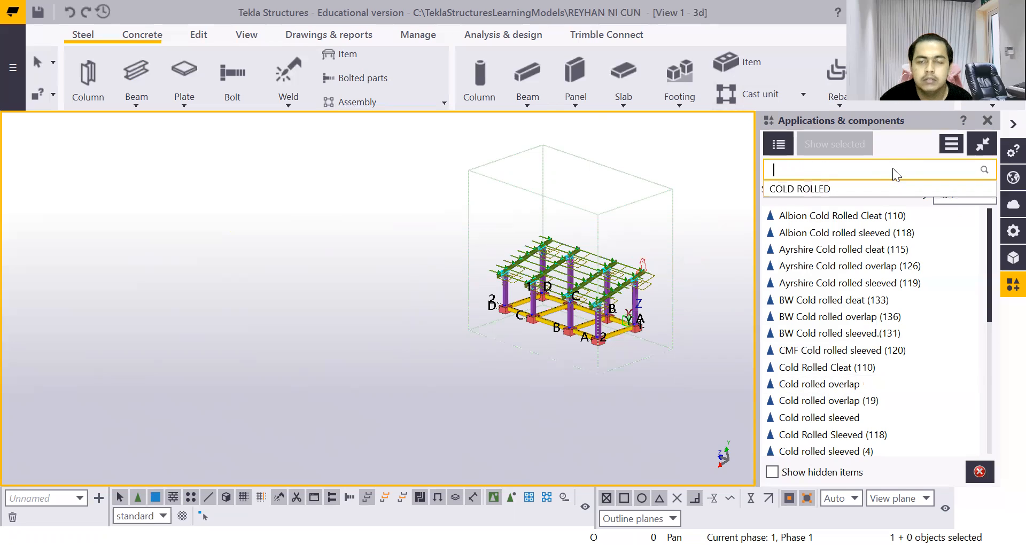
type("BA")
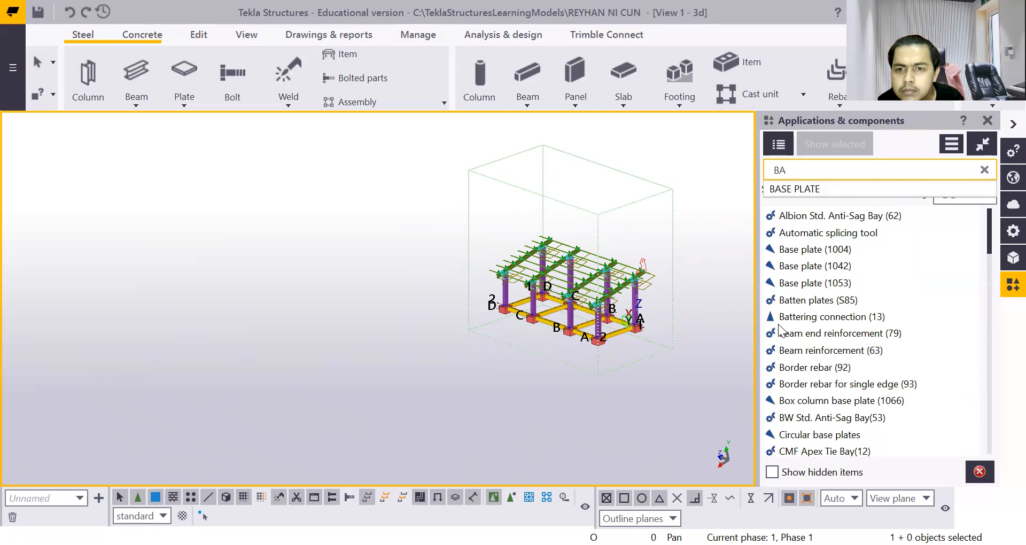
left_click(868, 188)
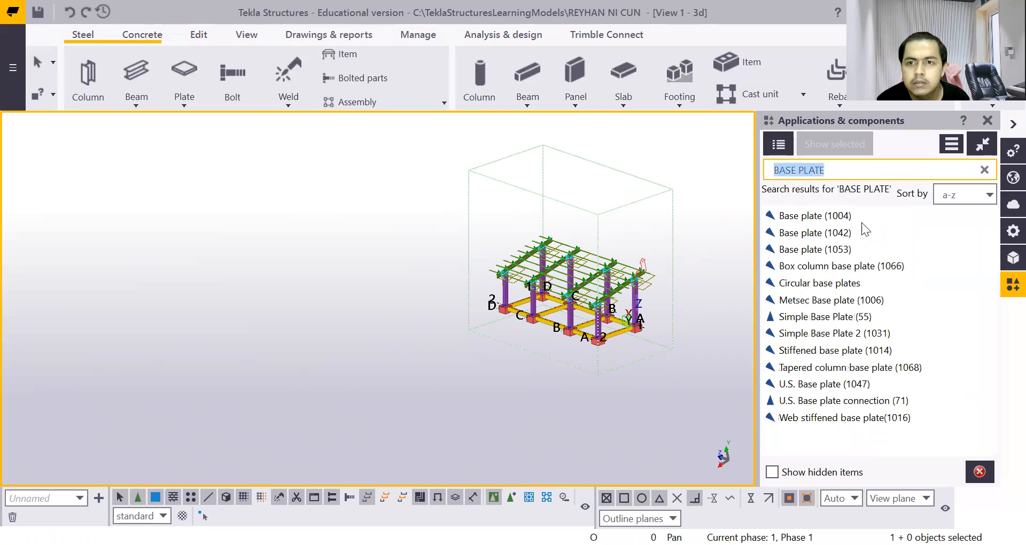
type("SE")
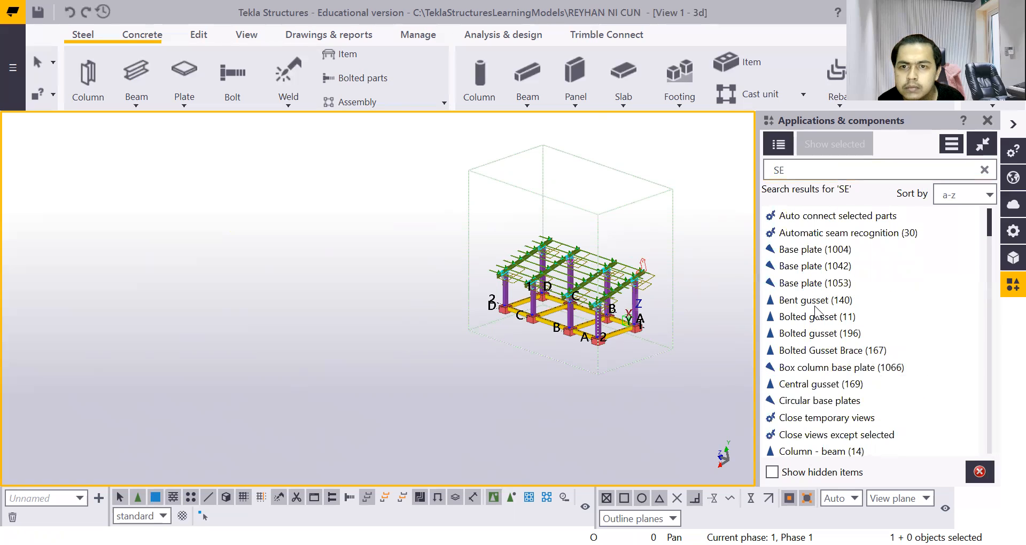
left_click(795, 171)
type("BASE PLATE")
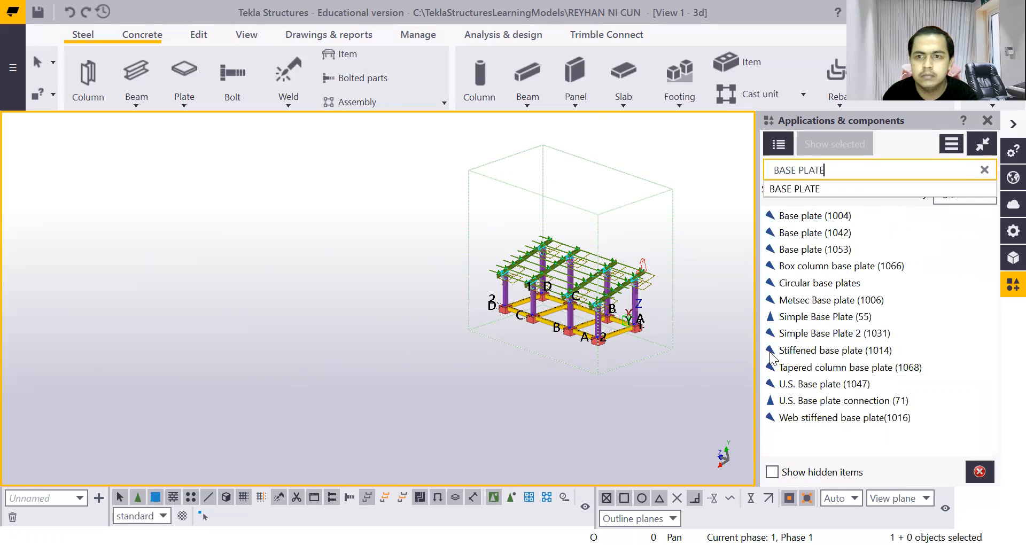
Start the Stiffened base plate (1014) component and add it at the foot of the column at grid A/2
left_click(839, 351)
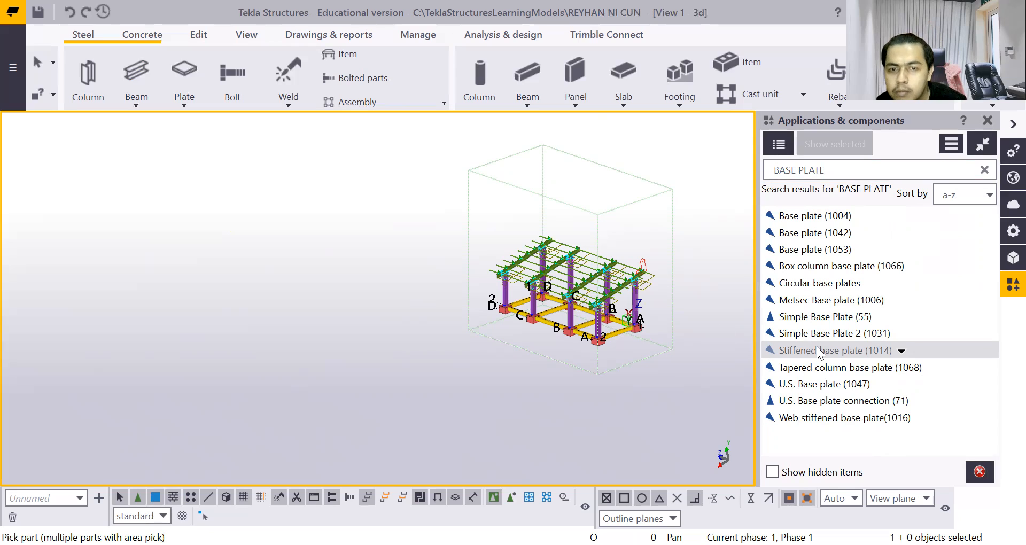
scroll(607, 310, "up", 5)
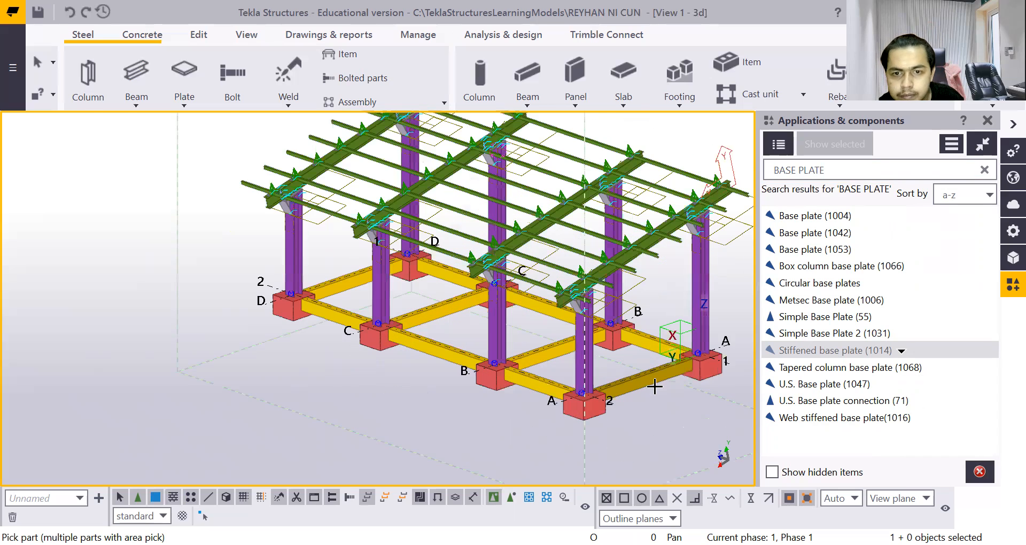
scroll(654, 386, "up", 8)
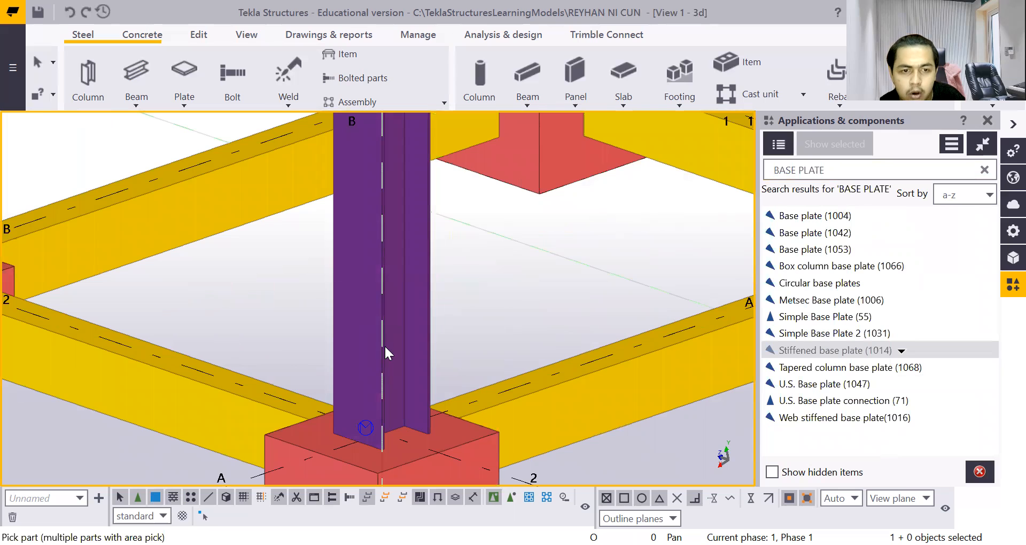
left_click(386, 352)
scroll(390, 395, "down", 3)
scroll(391, 405, "up", 4)
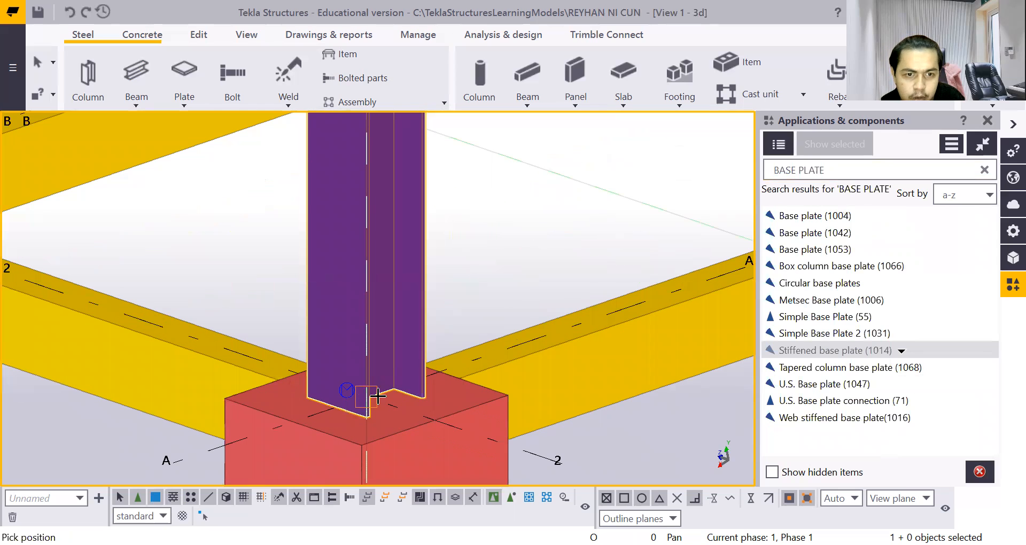
left_click(378, 395)
Add Stiffened base plate (1014) components at the feet of the columns at grids A/1 and B/1
scroll(378, 396, "down", 6)
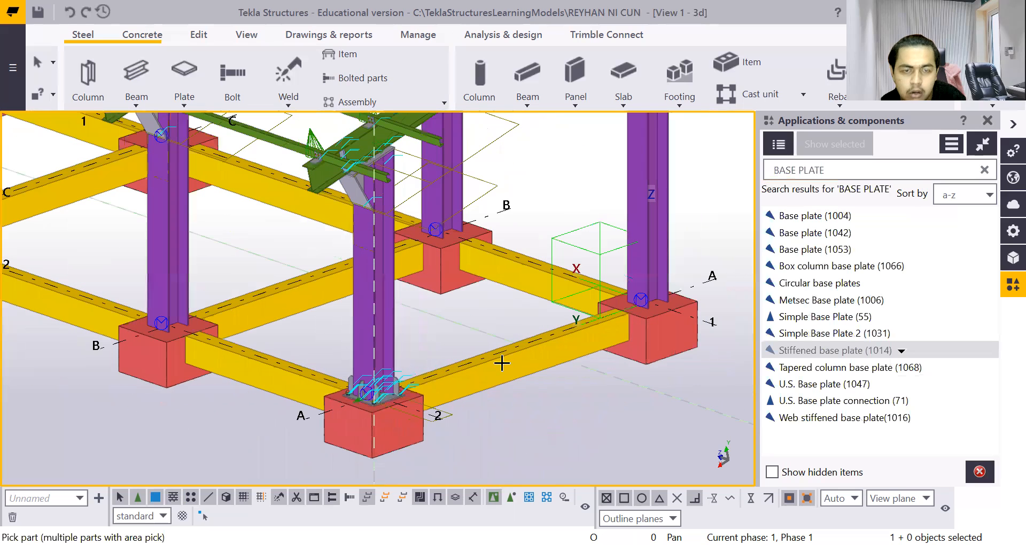
scroll(689, 267, "up", 5)
left_click(586, 256)
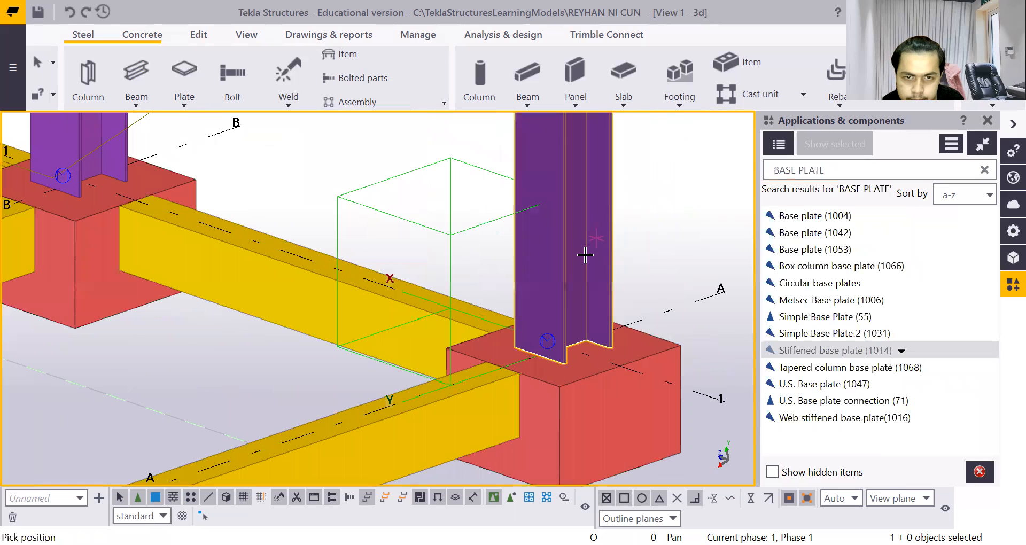
left_click(572, 354)
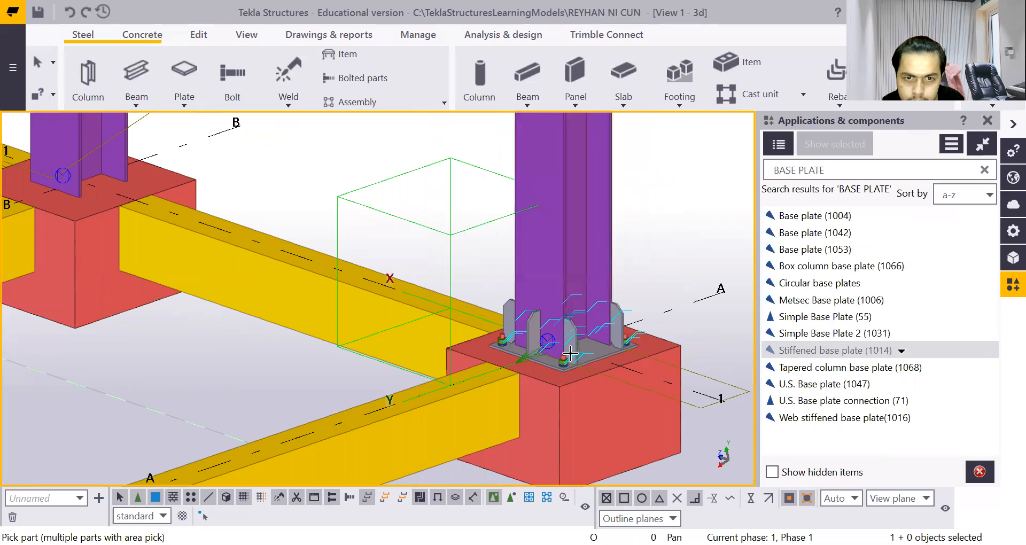
scroll(572, 355, "down", 5)
scroll(417, 250, "up", 5)
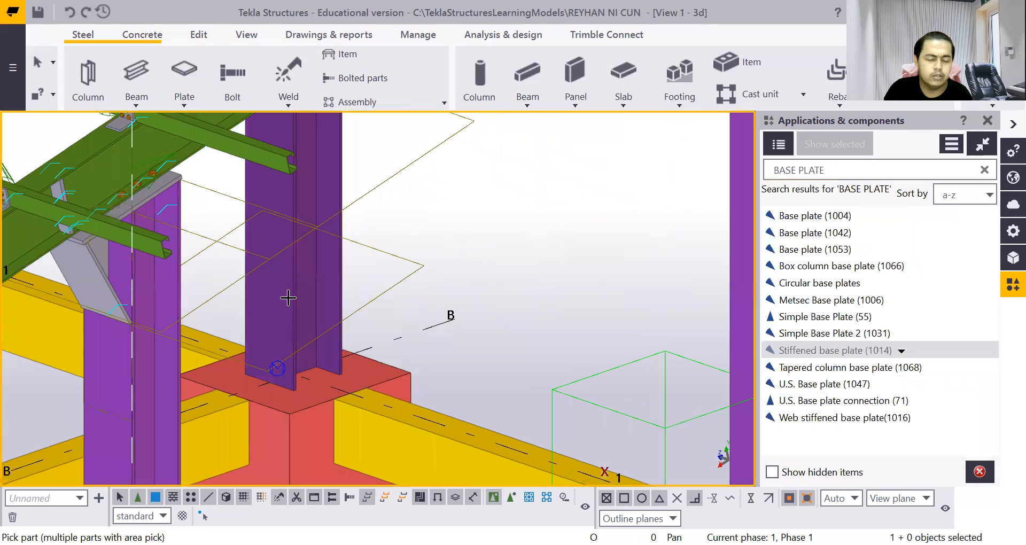
left_click(295, 340)
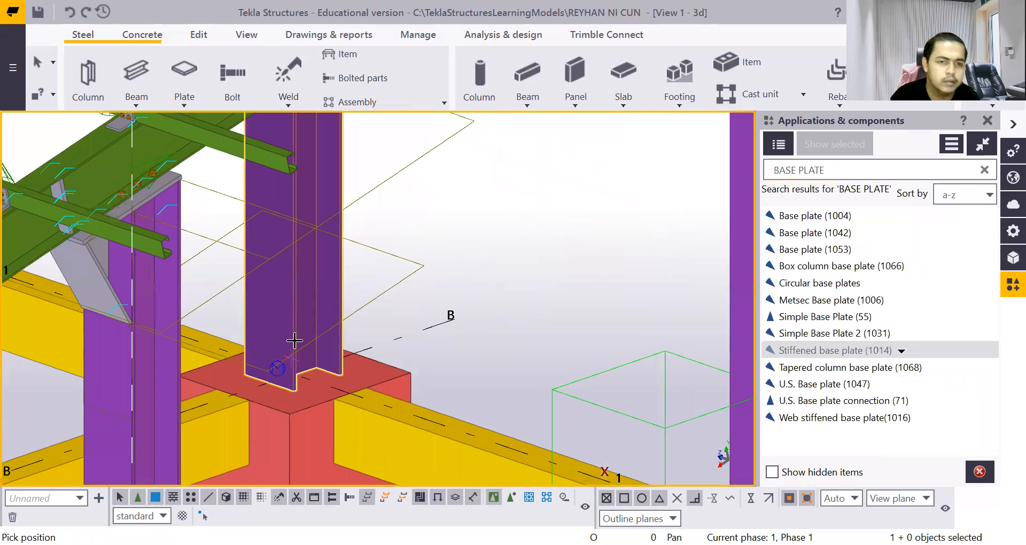
left_click(292, 370)
Add a Stiffened base plate (1014) at the foot of the column at grid B/2
scroll(293, 370, "down", 5)
scroll(98, 396, "up", 3)
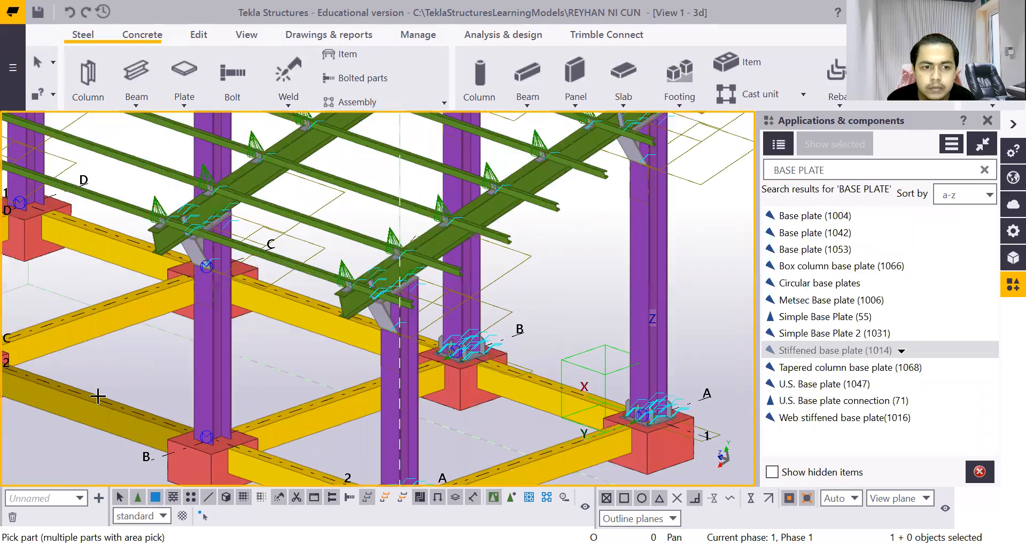
scroll(98, 397, "up", 2)
left_click(272, 408)
scroll(272, 407, "down", 4)
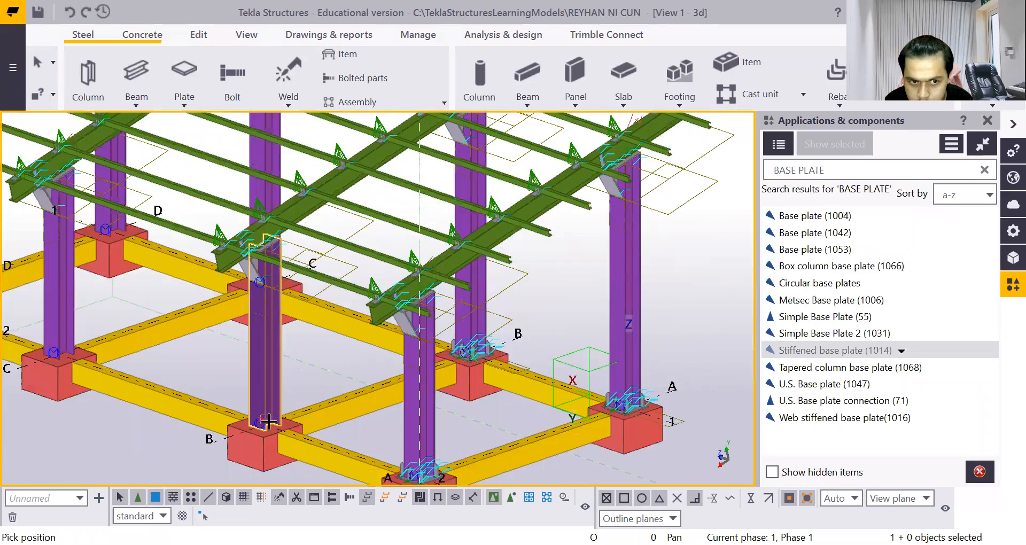
scroll(265, 429, "up", 4)
left_click(257, 431)
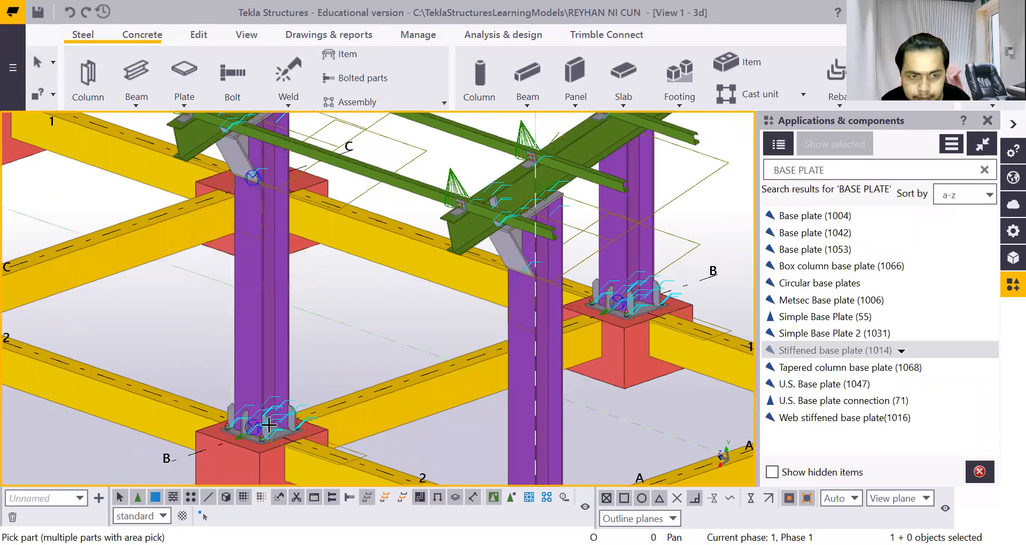
Add a Stiffened base plate (1014) at the foot of the column at grid C/2
scroll(257, 431, "down", 4)
scroll(106, 355, "up", 4)
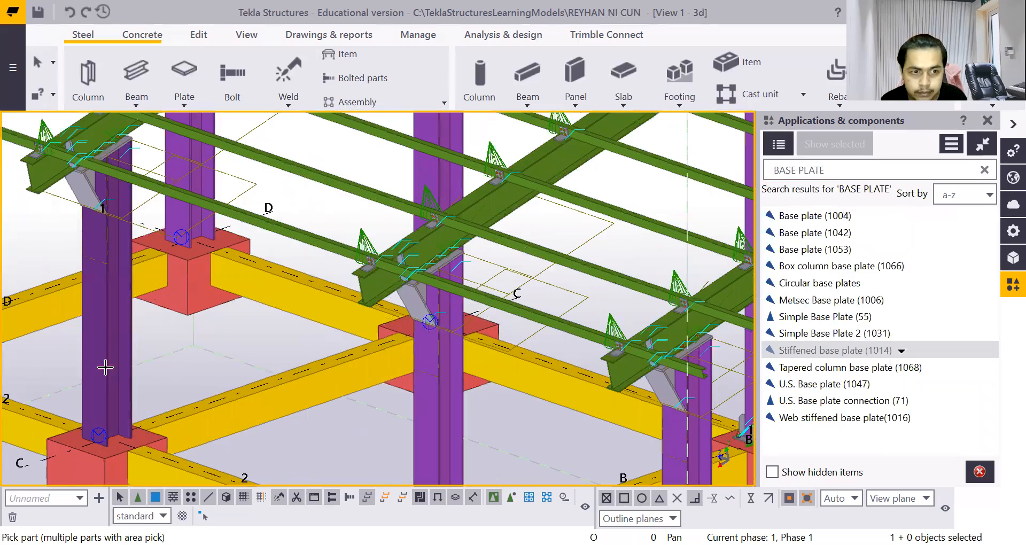
left_click(105, 367)
scroll(105, 367, "down", 3)
scroll(103, 431, "up", 4)
left_click(130, 384)
Add a Stiffened base plate (1014) at the foot of the column at grid D/2
scroll(129, 384, "down", 4)
scroll(98, 344, "up", 4)
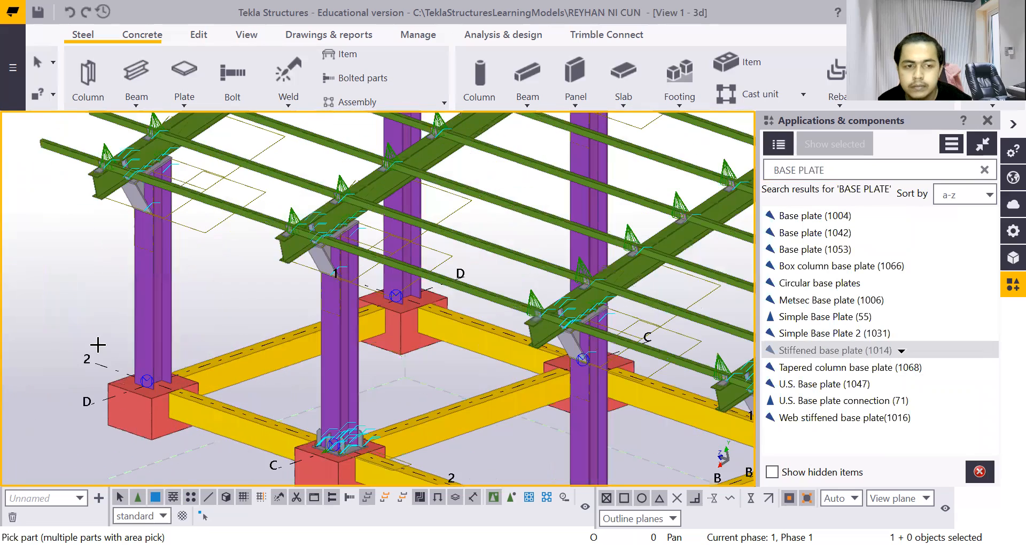
scroll(98, 344, "up", 2)
left_click(170, 364)
scroll(173, 400, "up", 1)
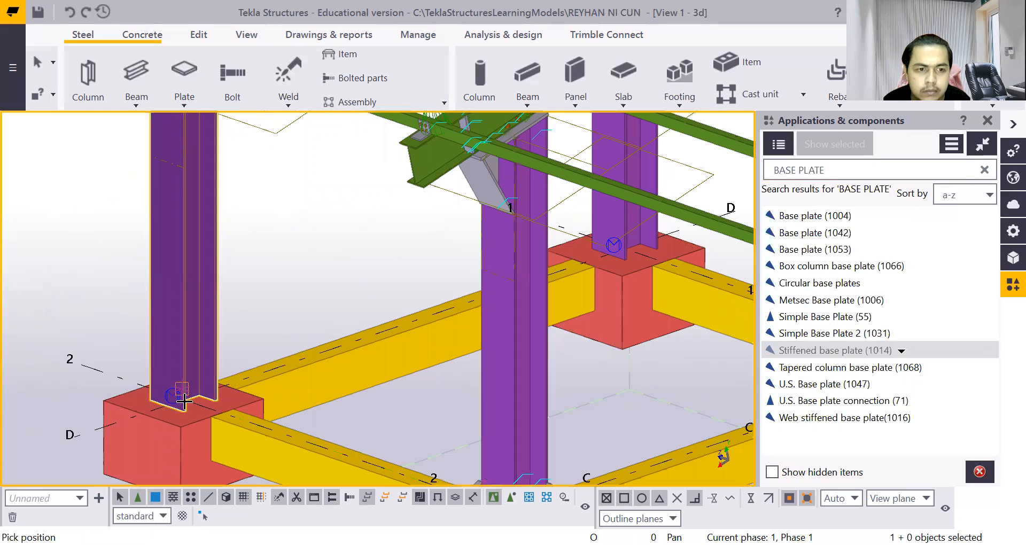
left_click(185, 407)
Add a Stiffened base plate (1014) at the foot of the column at grid D/1
scroll(185, 408, "down", 4)
scroll(395, 270, "up", 4)
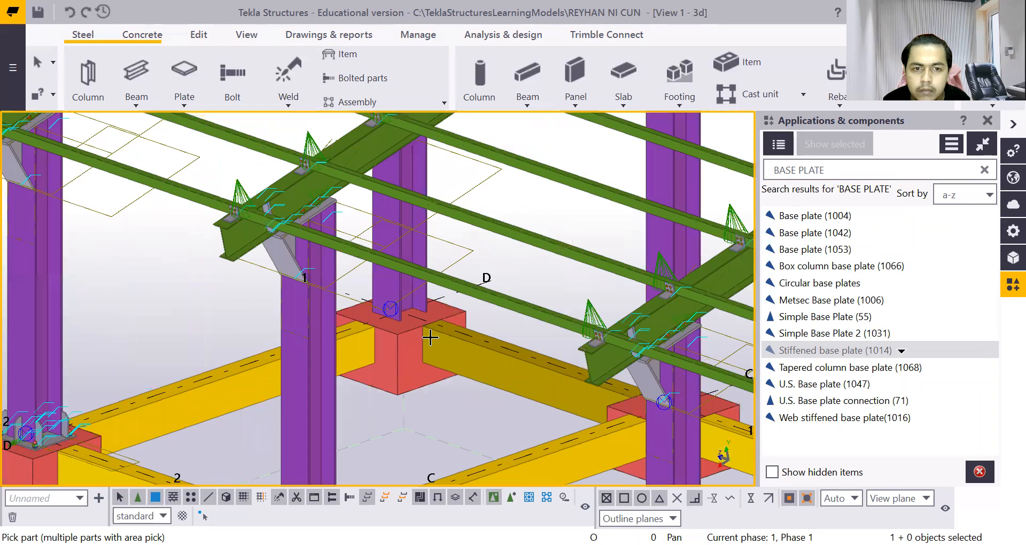
left_click(382, 289)
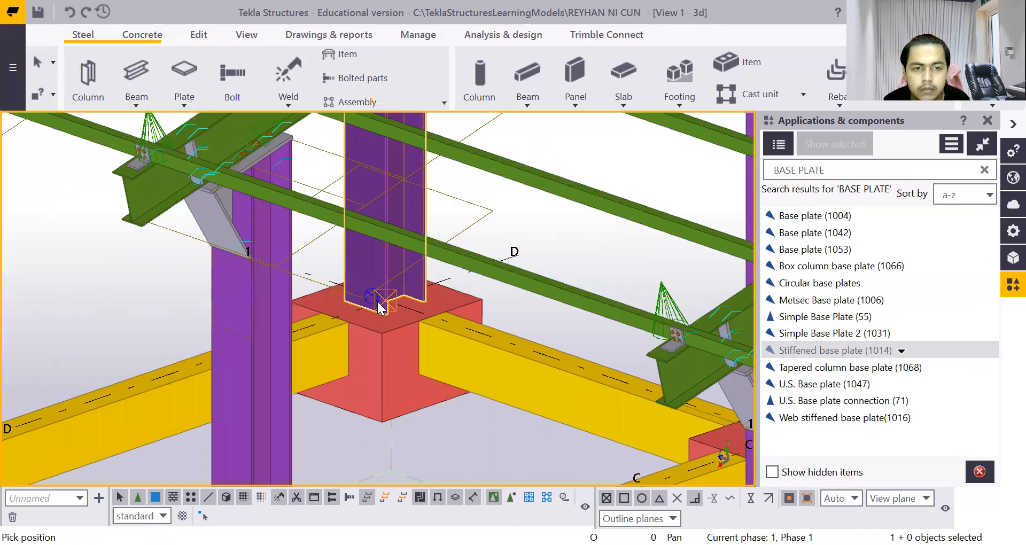
left_click(379, 306)
Add a Stiffened base plate (1014) at the foot of the column at grid C/1 and end the command
scroll(379, 308, "down", 3)
scroll(542, 342, "up", 2)
scroll(543, 343, "down", 2)
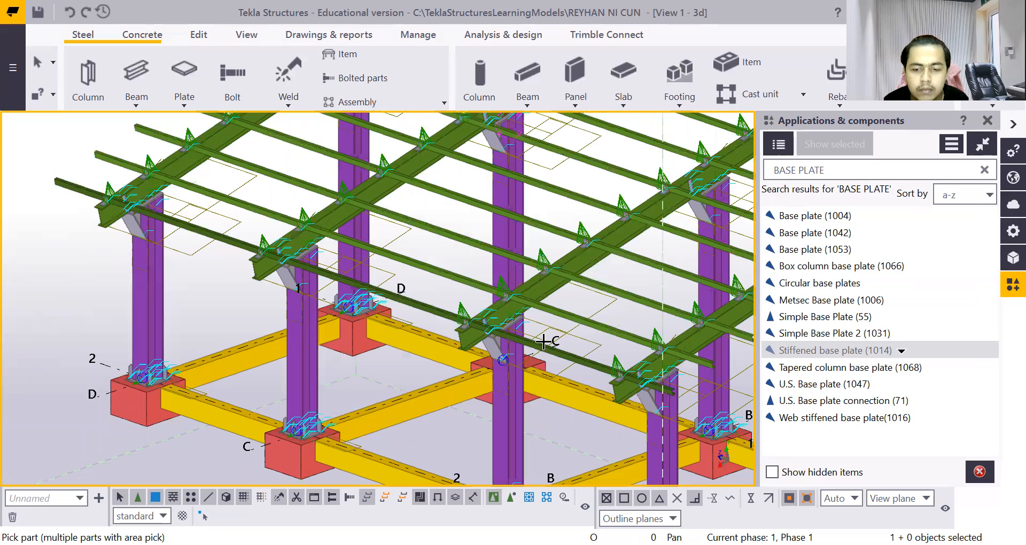
key("ctrl+Right")
key("ctrl+Right")
key("ctrl+Right")
key("ctrl+Right")
key("ctrl+Right")
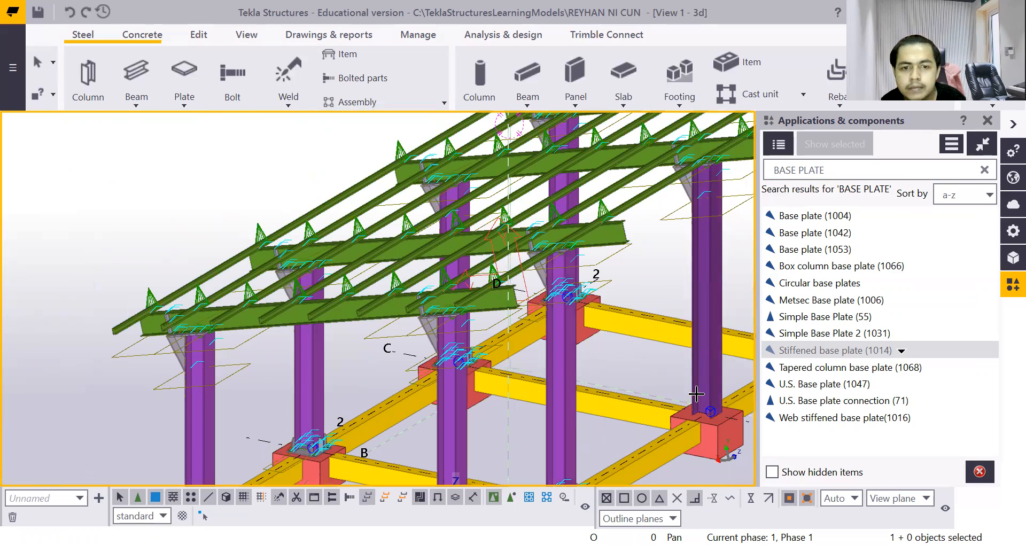
scroll(696, 394, "up", 4)
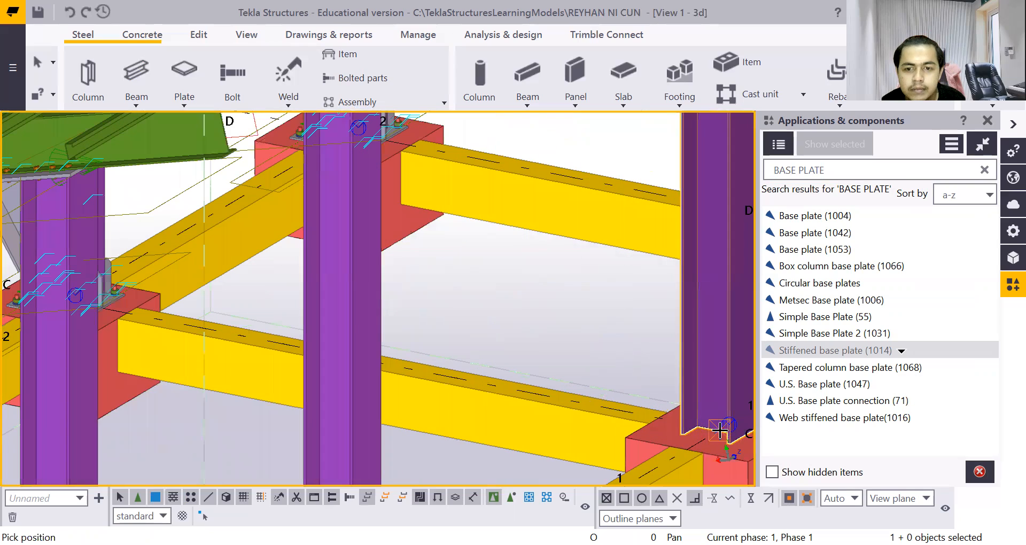
scroll(547, 365, "down", 10)
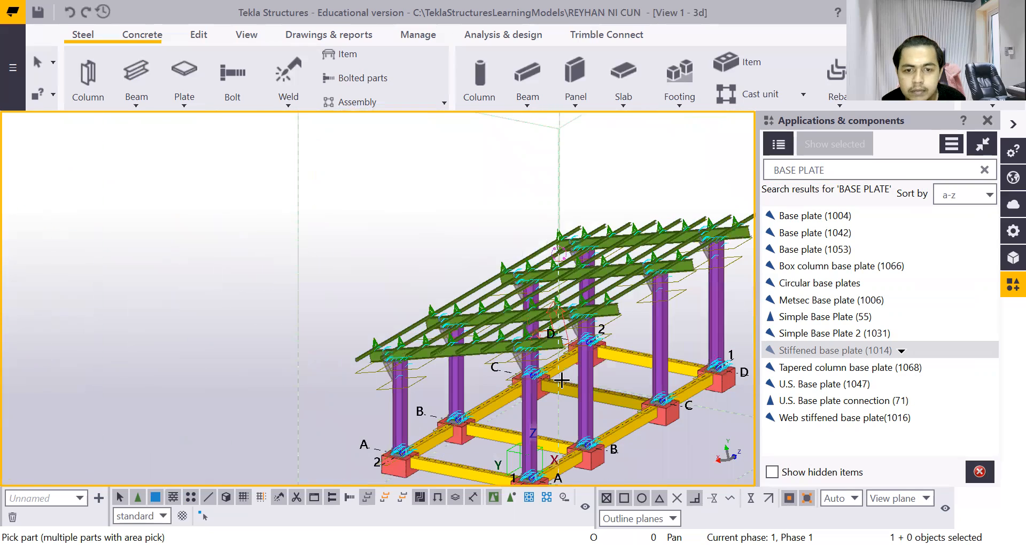
scroll(547, 364, "down", 1)
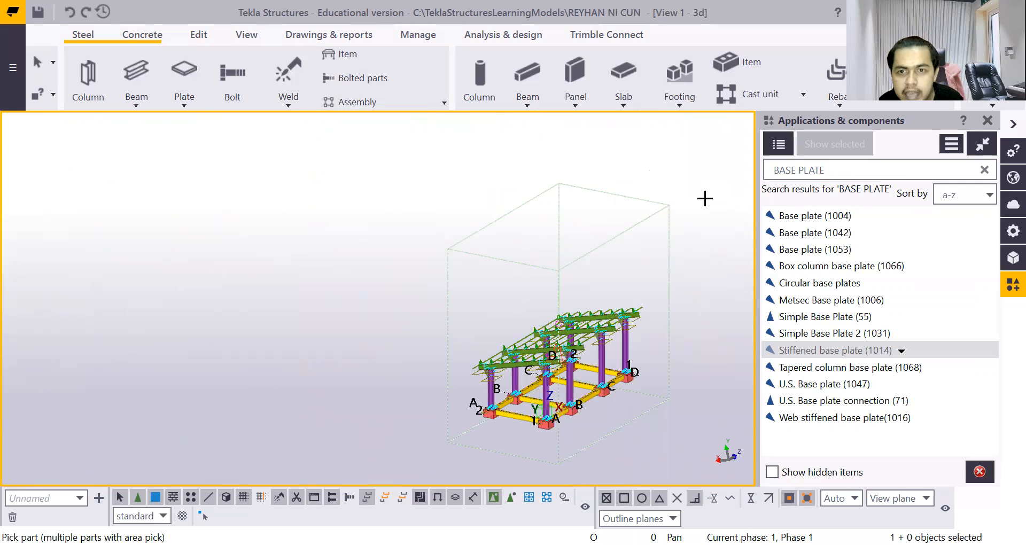
right_click(705, 199)
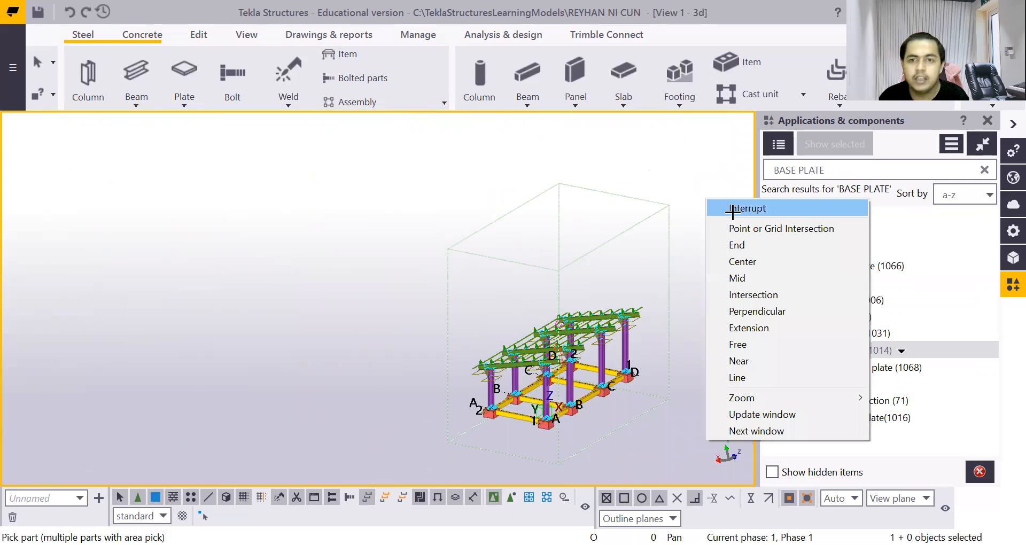
Close the component catalog and switch the parts to shaded wireframe to inspect the reinforcement in the foundations and ground beams
left_click(988, 121)
scroll(688, 438, "up", 3)
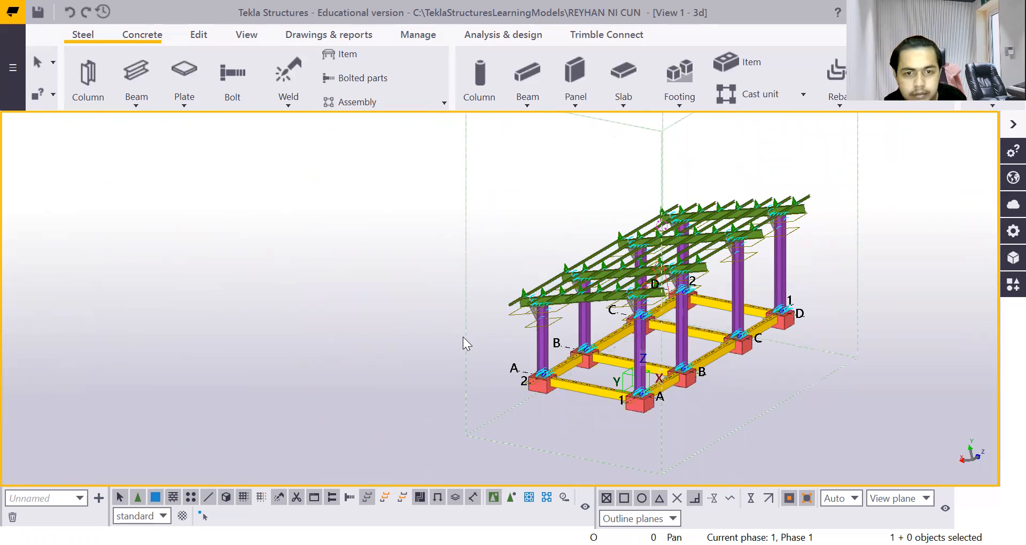
scroll(463, 337, "down", 2)
key("ctrl+2")
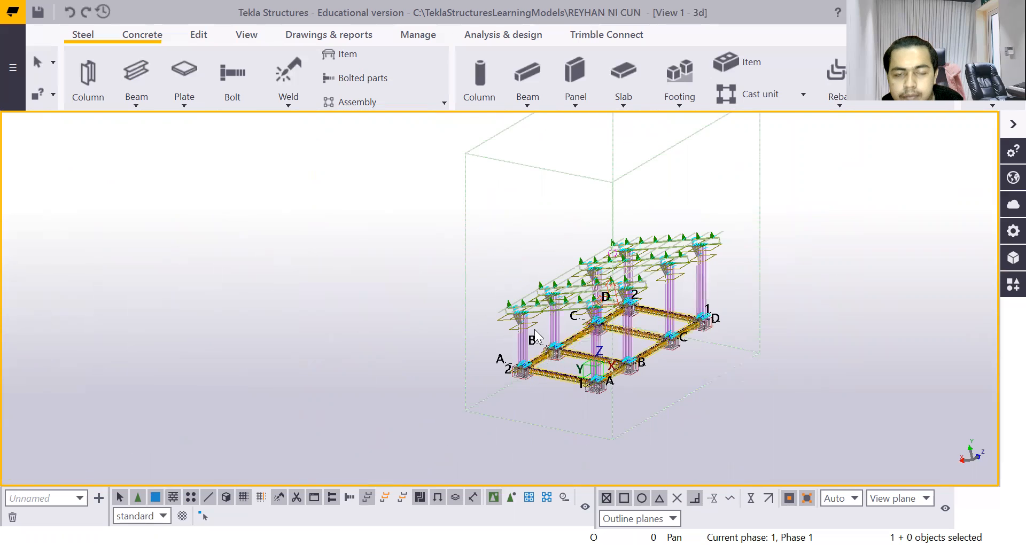
scroll(632, 342, "up", 5)
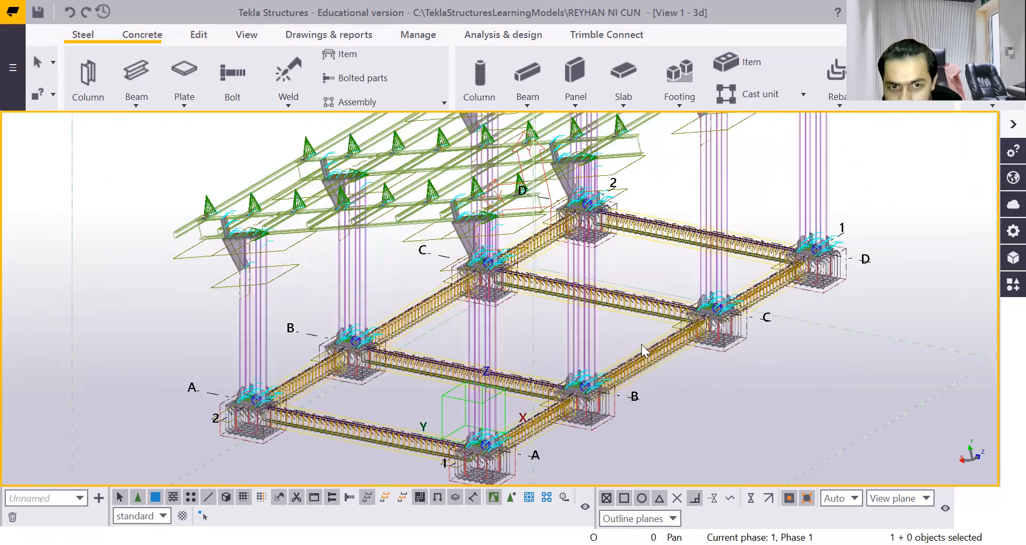
scroll(581, 399, "up", 2)
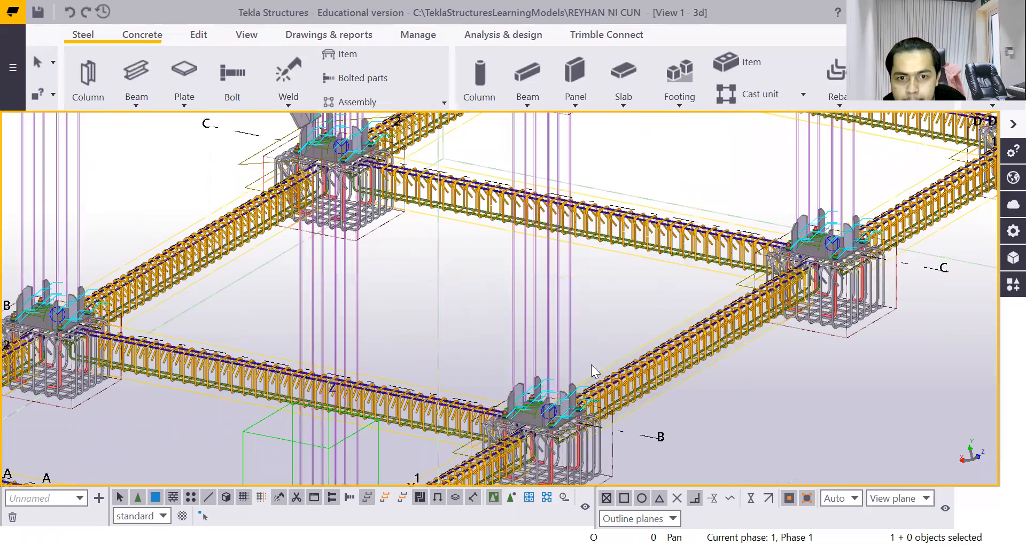
scroll(611, 349, "down", 8)
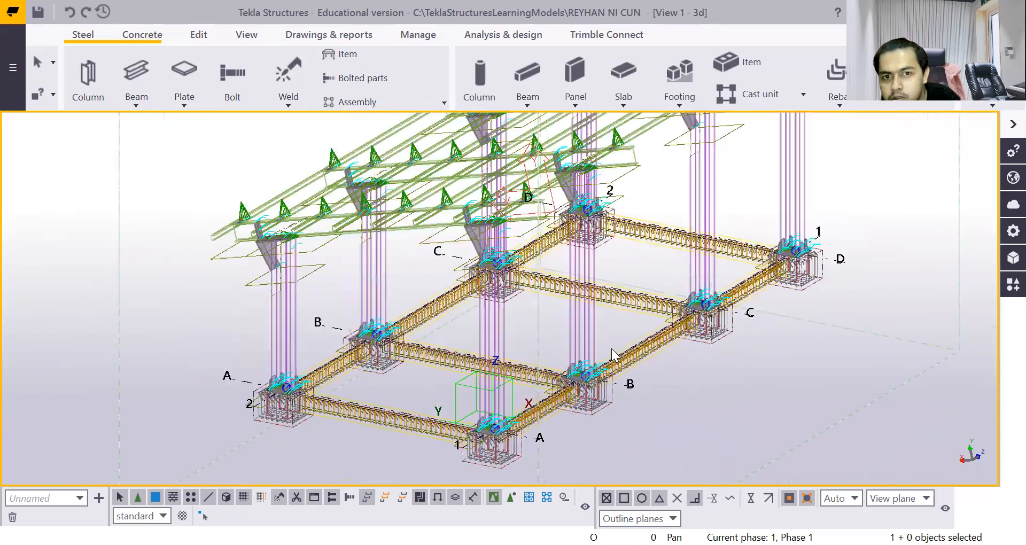